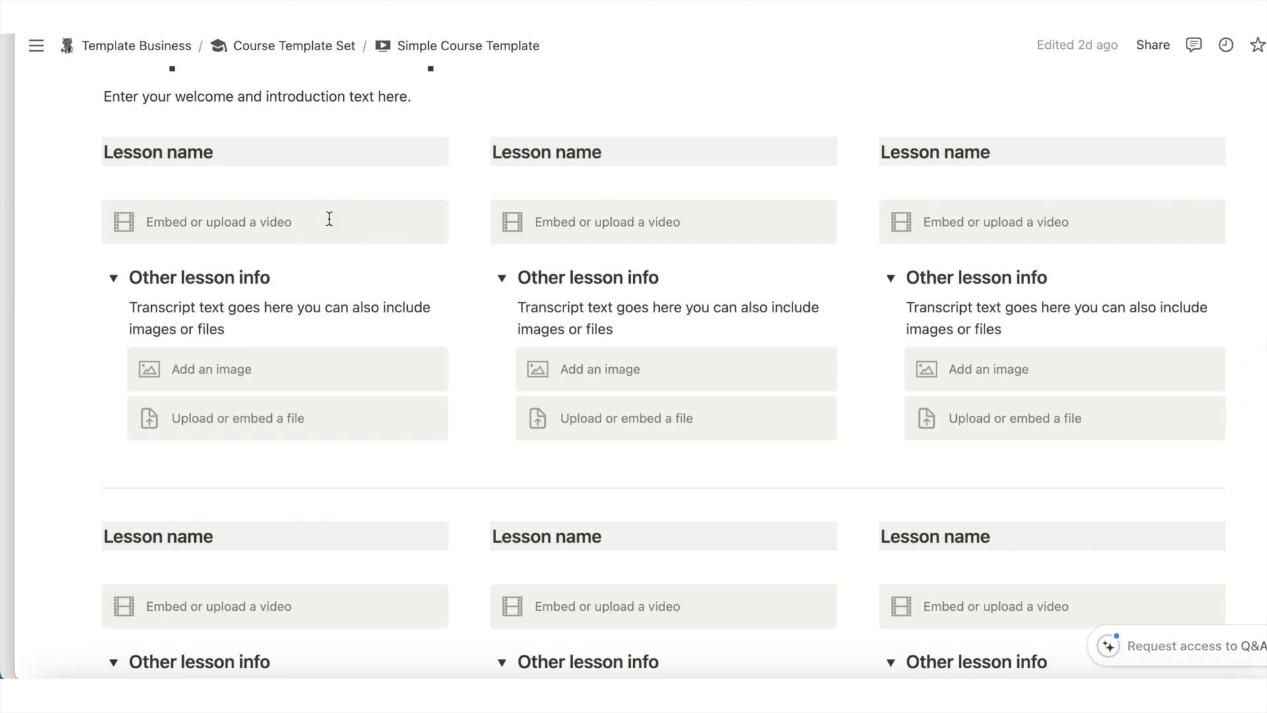
pyautogui.click(435, 216)
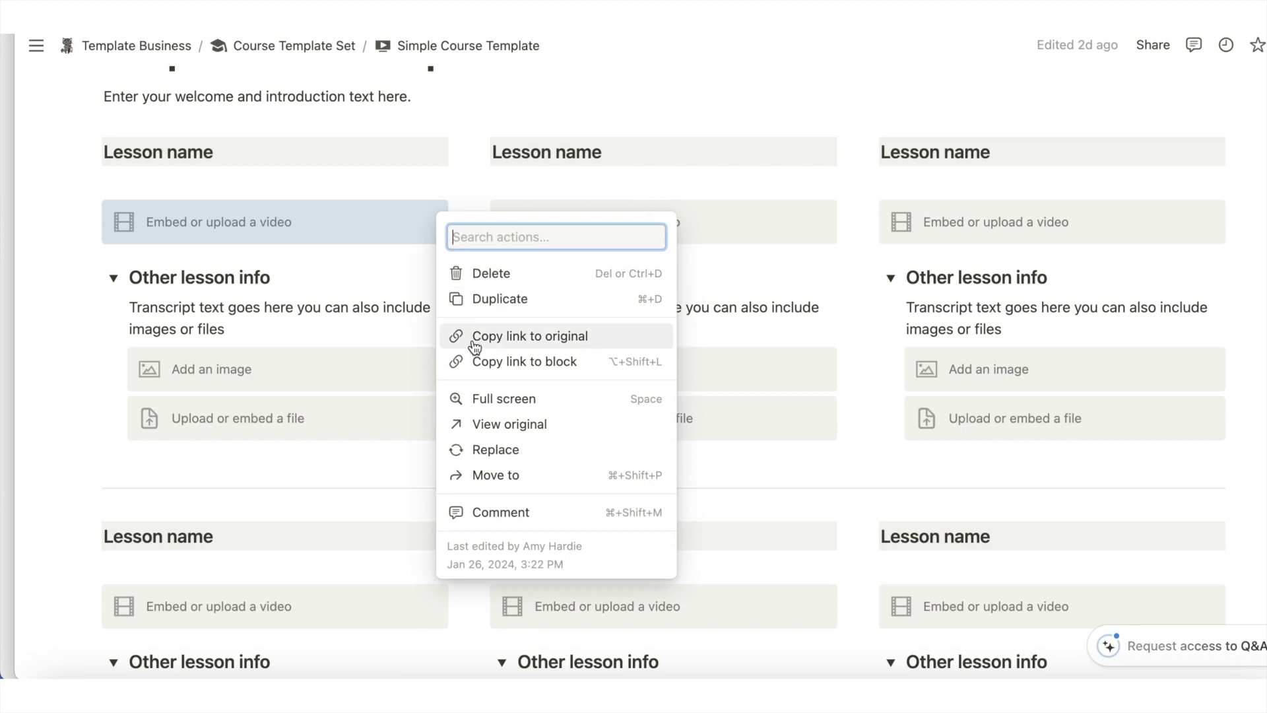
pyautogui.click(484, 451)
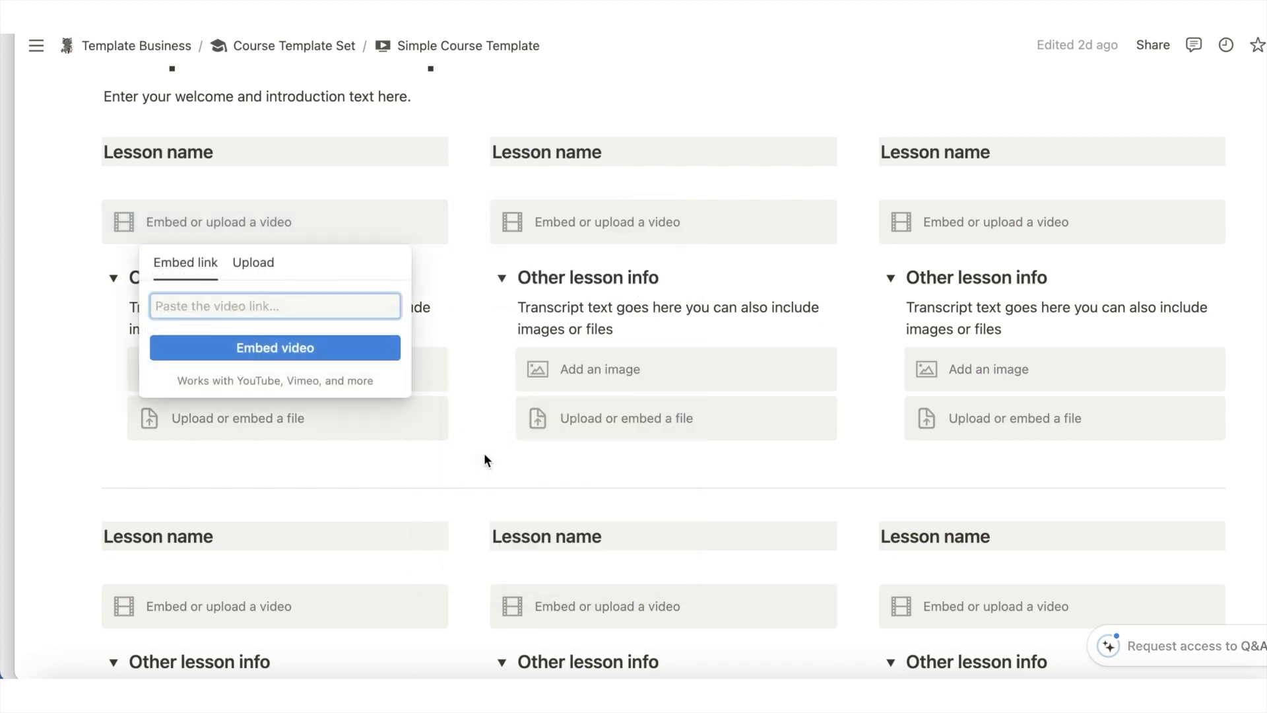
pyautogui.write('https://youtu.be/EacQe6wQkpM?si=a5pveYBYvINBHI')
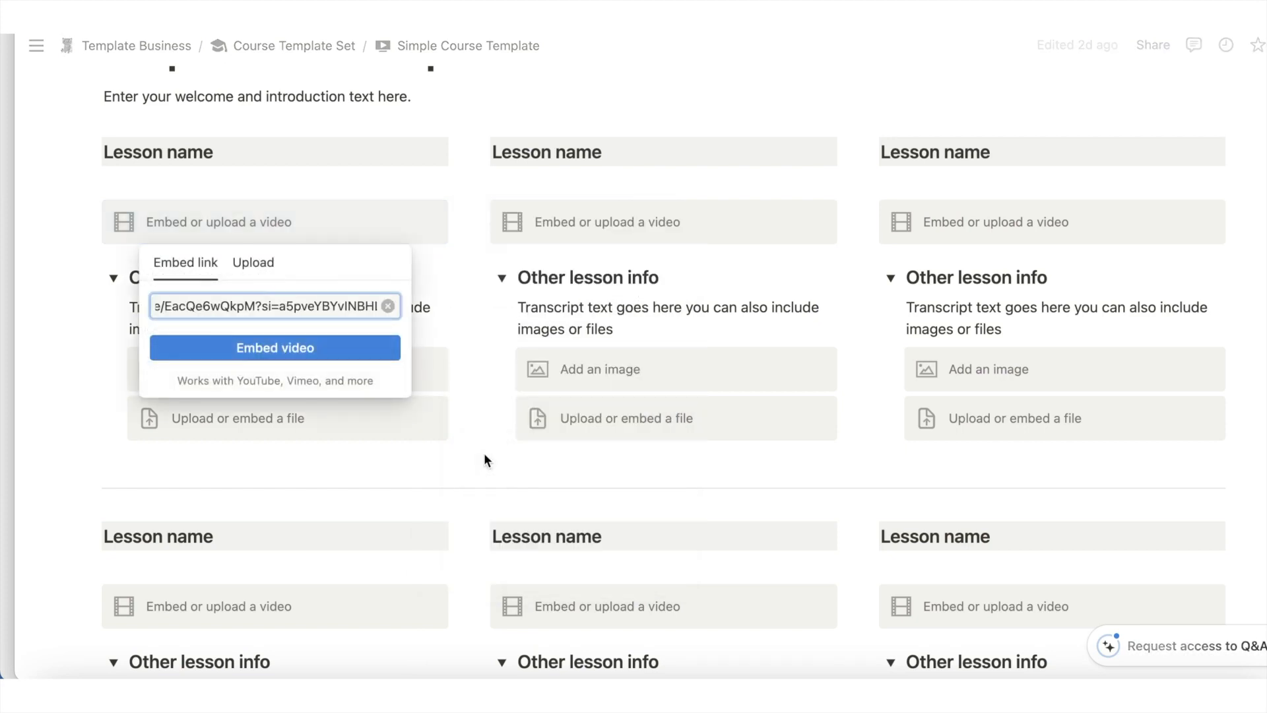
pyautogui.click(291, 347)
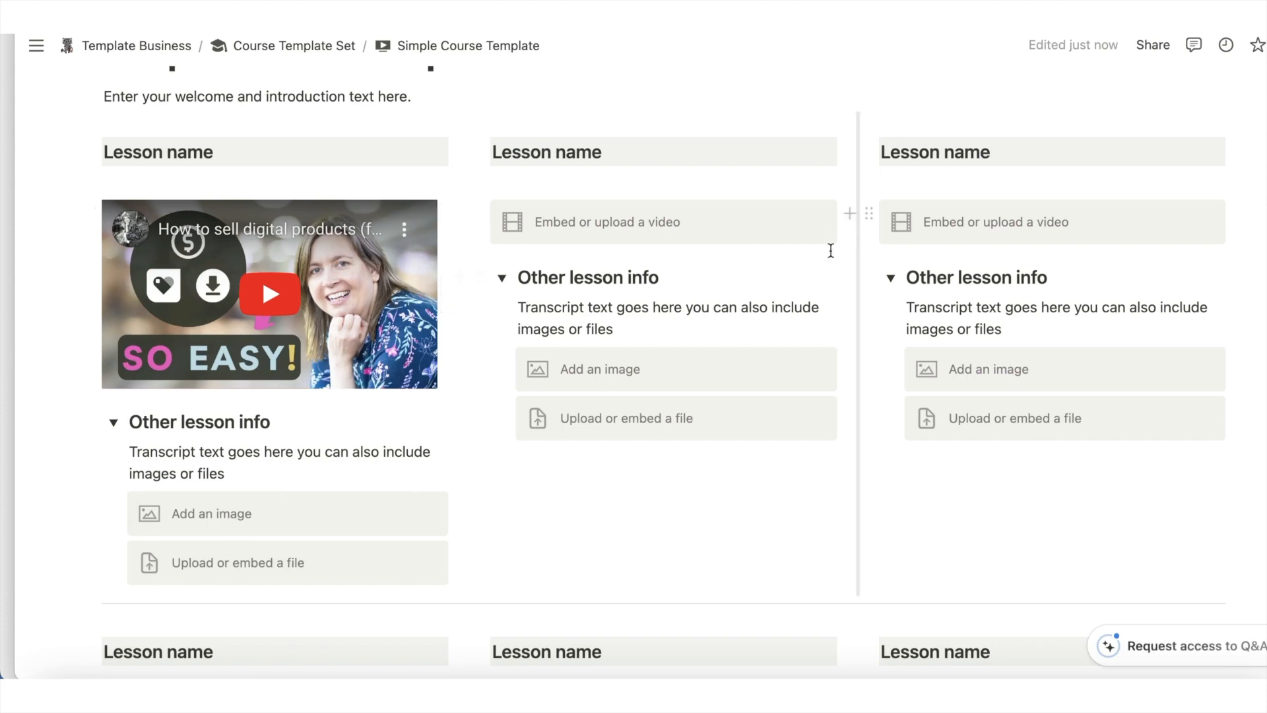
# Embed the same copied YouTube link in the second lesson's video placeholder in the top row.
pyautogui.click(823, 215)
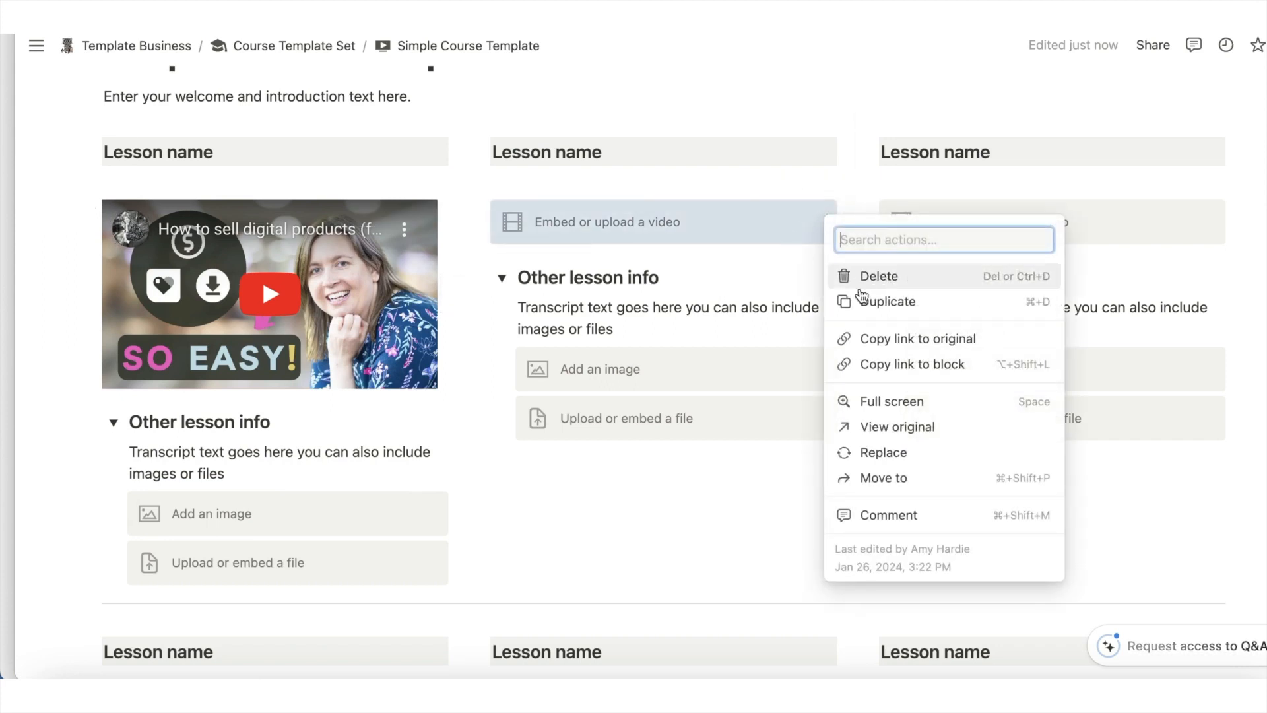
pyautogui.click(869, 453)
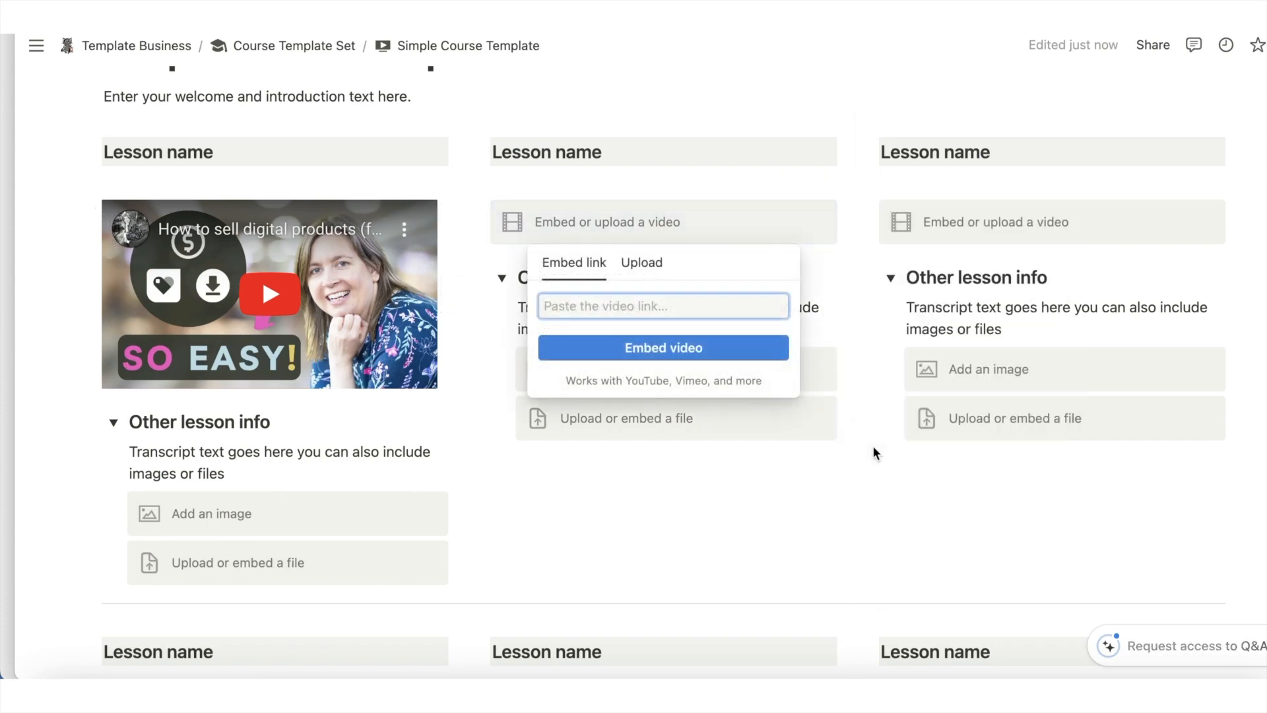
pyautogui.press('super+v')
pyautogui.click(687, 352)
# Embed the same YouTube link in the video placeholder of the top row's third lesson.
pyautogui.click(1211, 214)
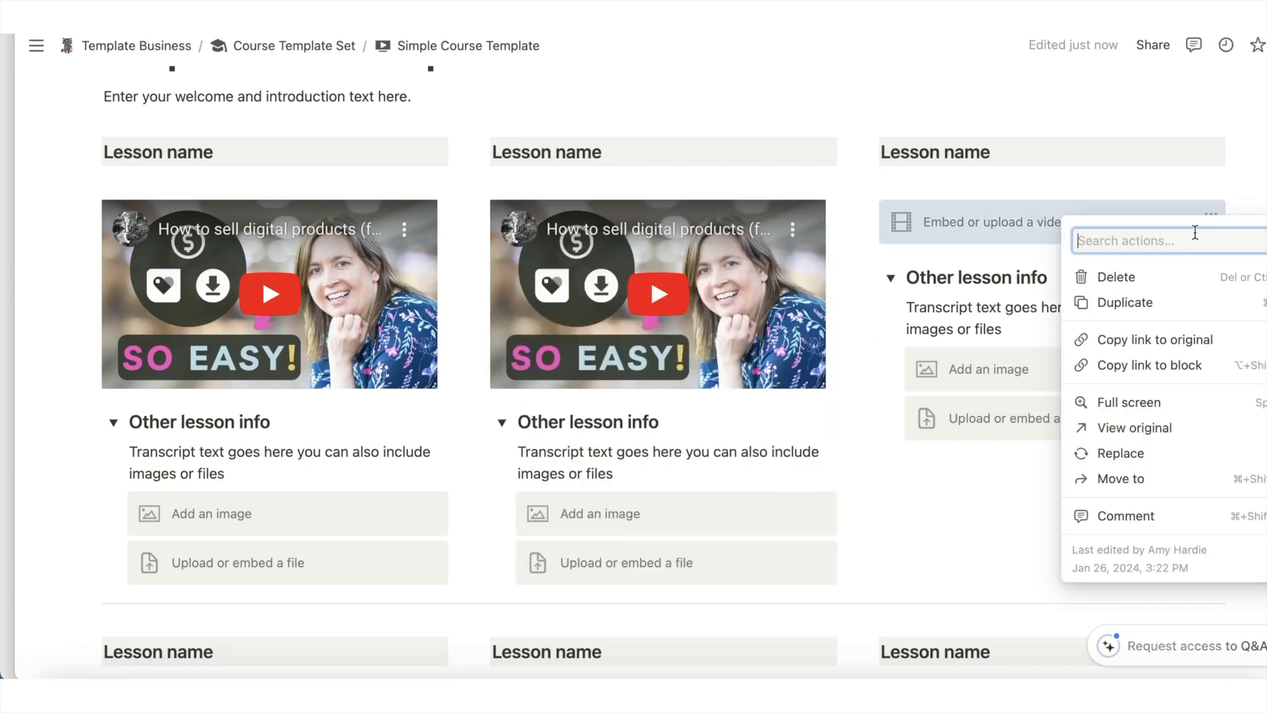
pyautogui.click(1126, 453)
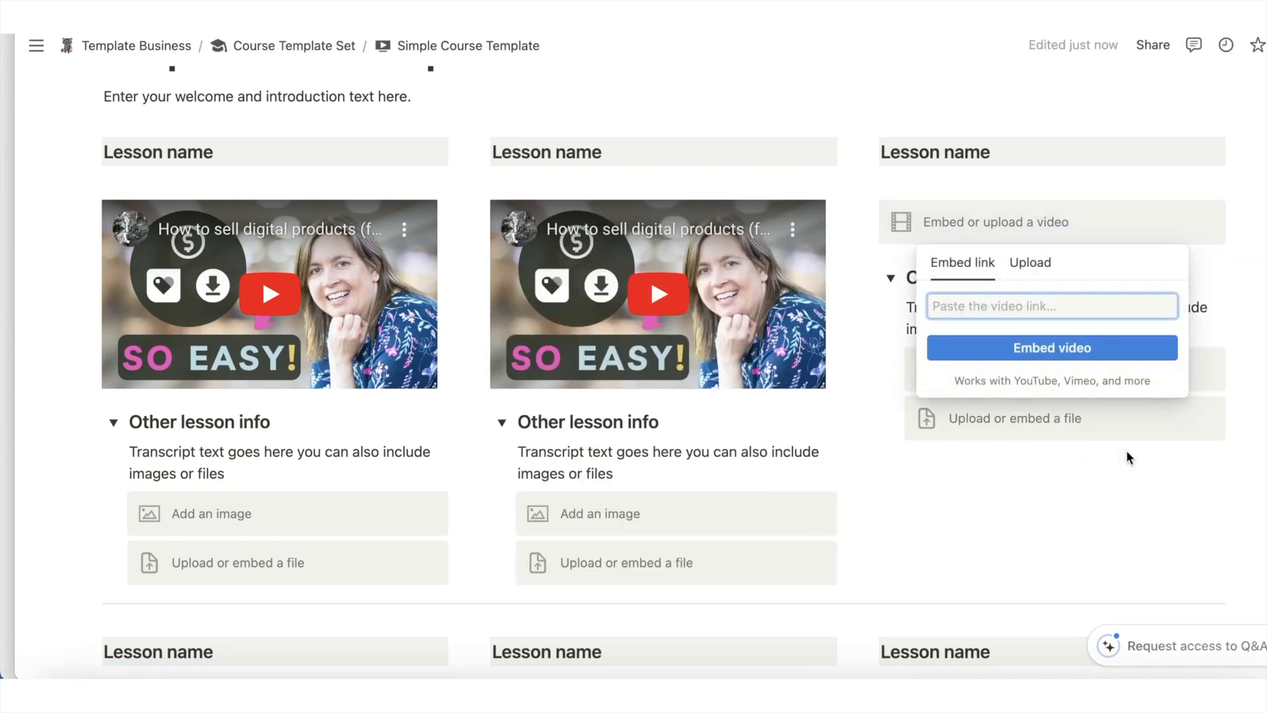
pyautogui.press('super+v')
pyautogui.click(1010, 348)
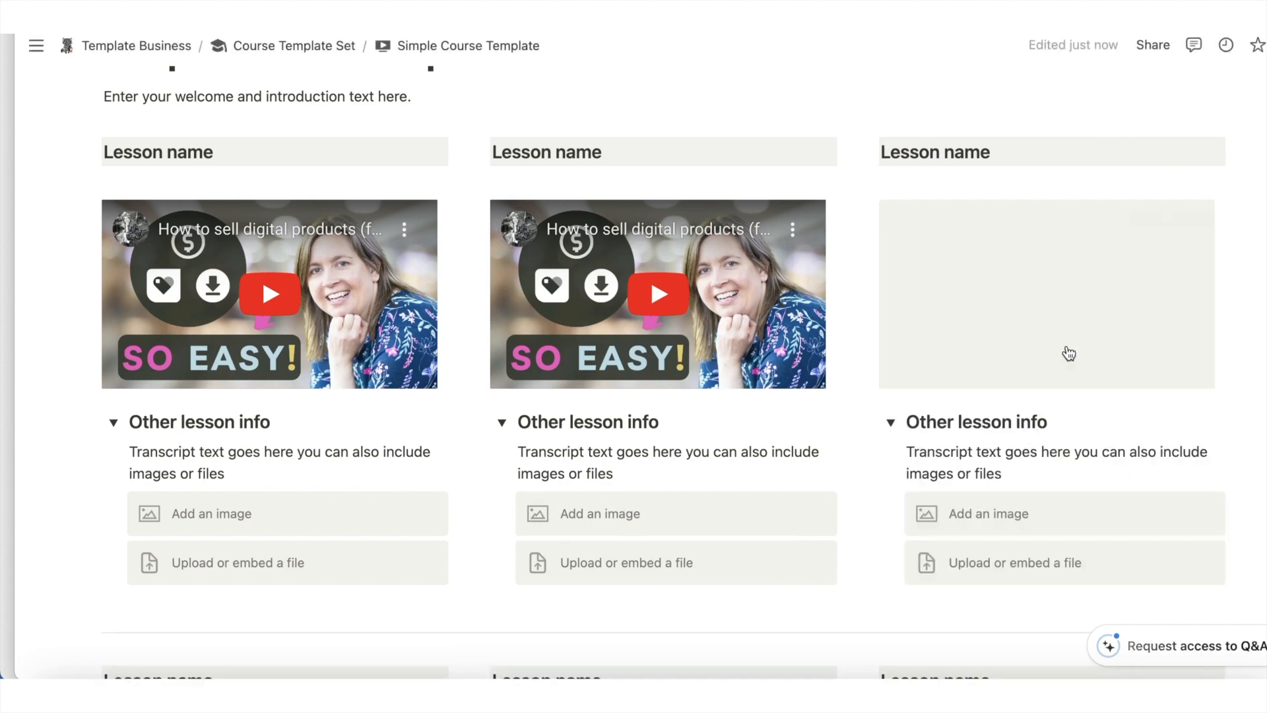
pyautogui.scroll(1, 852, 370)
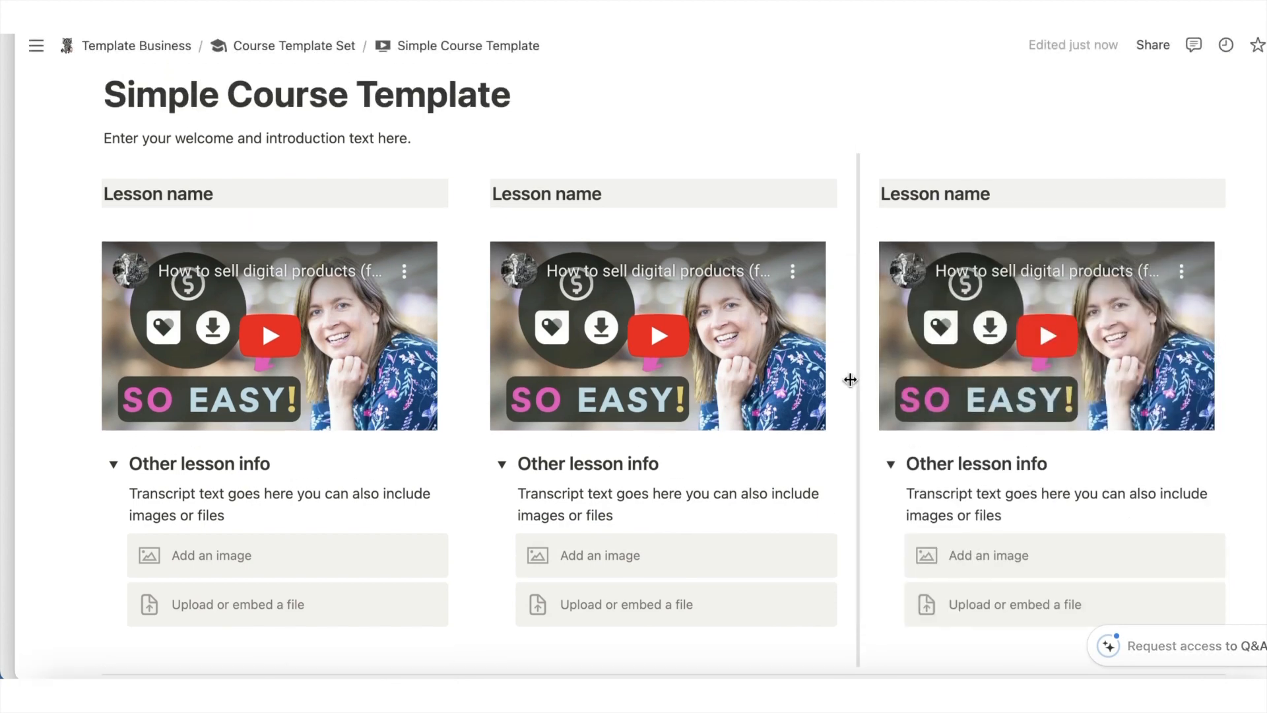
# Collapse the Other lesson info toggles under all three lessons in the top row.
pyautogui.scroll(-3, 213, 196)
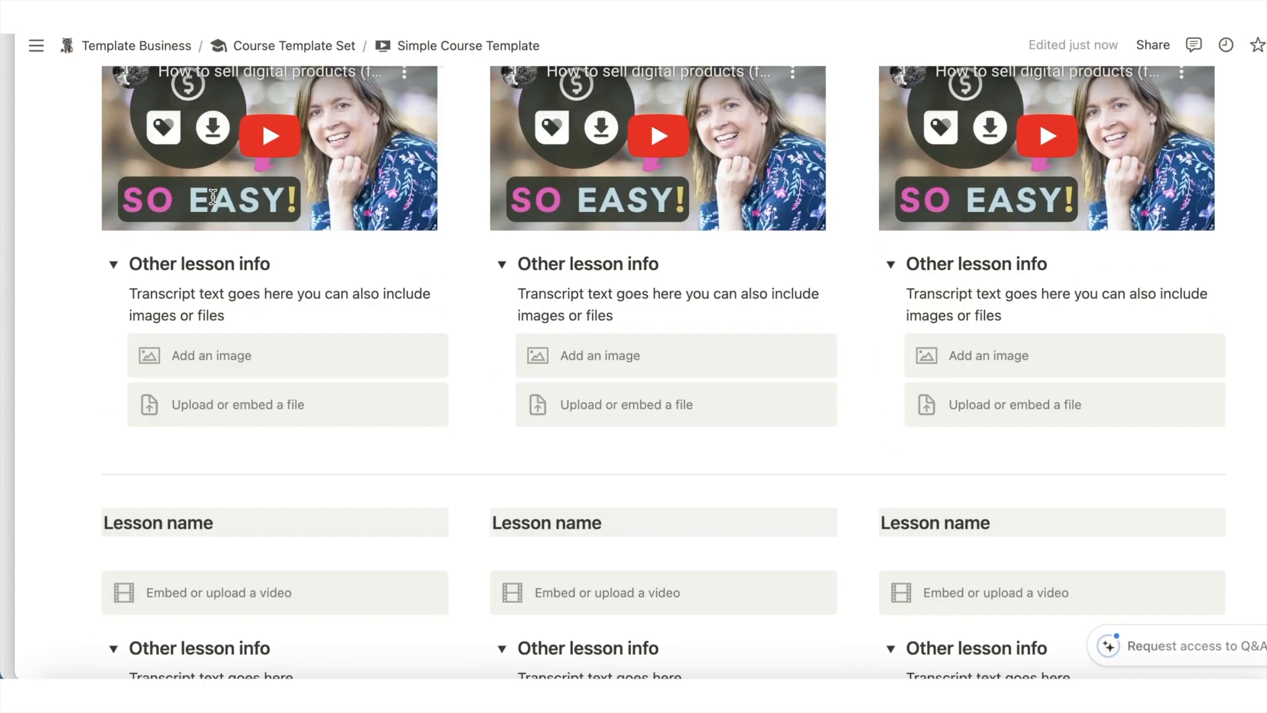
pyautogui.scroll(-1, 462, 264)
pyautogui.scroll(2, 592, 191)
pyautogui.scroll(1, 592, 190)
pyautogui.scroll(-3, 409, 304)
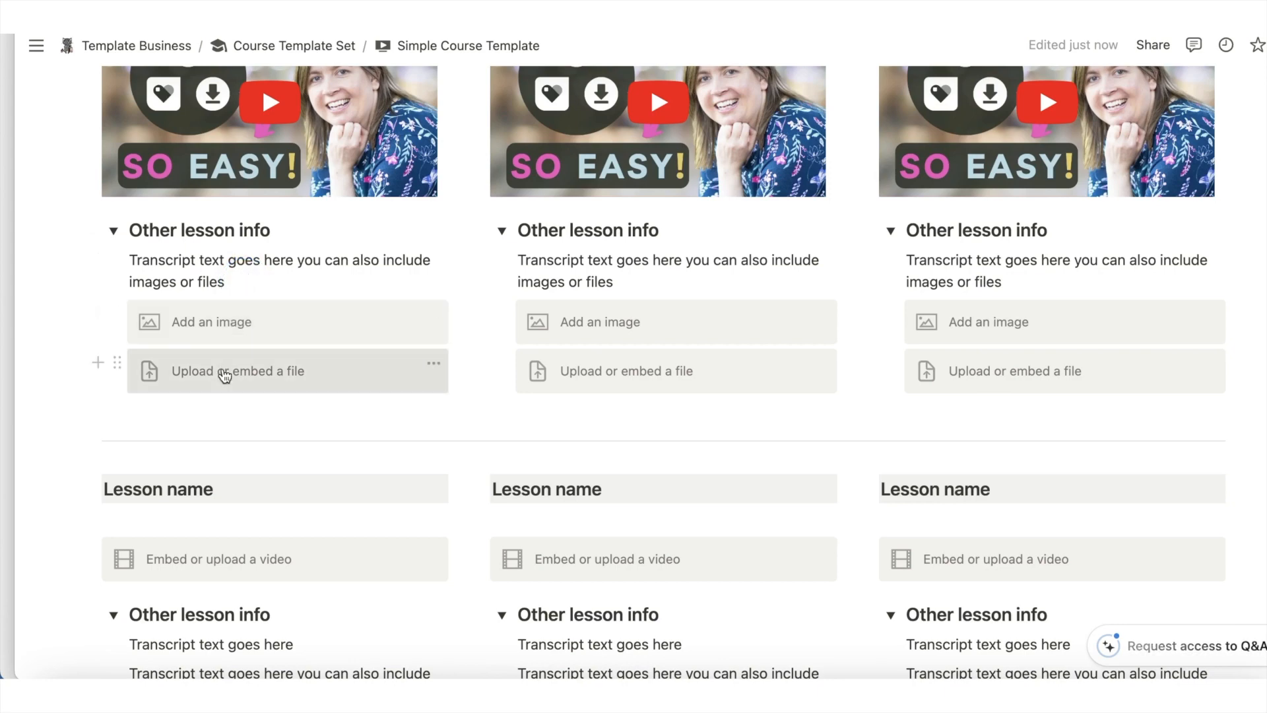
pyautogui.click(113, 233)
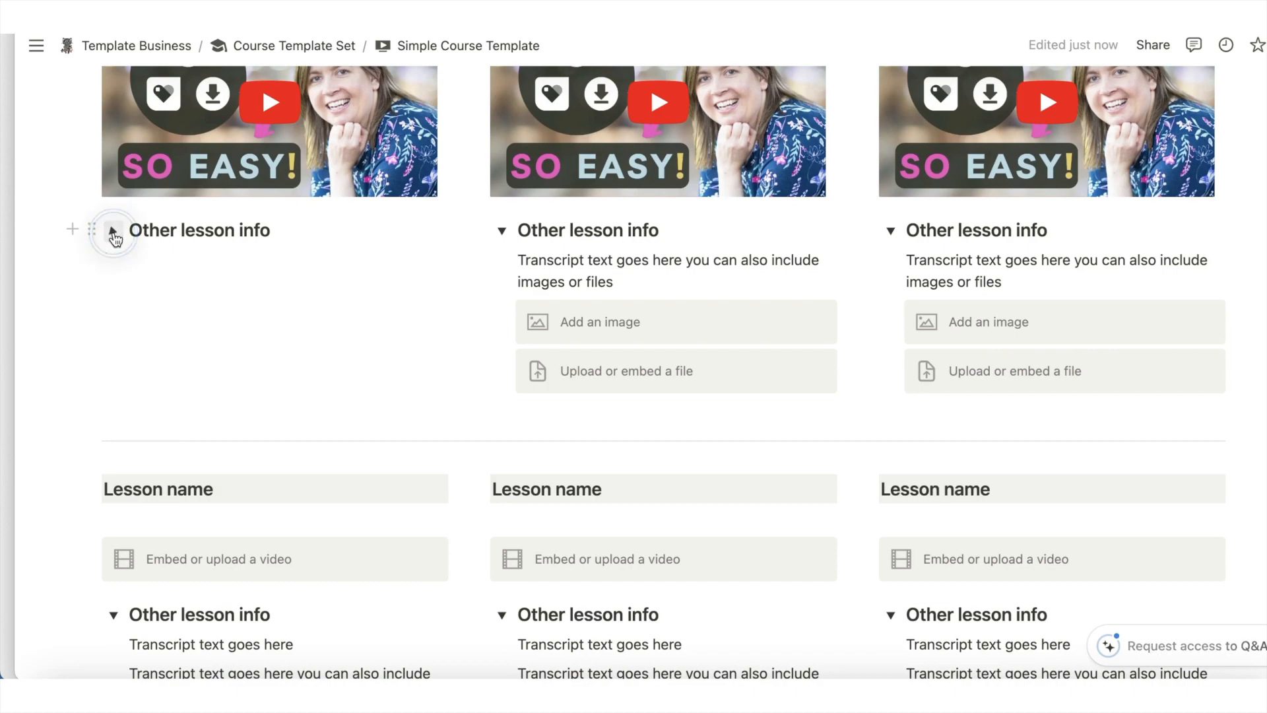
pyautogui.click(503, 233)
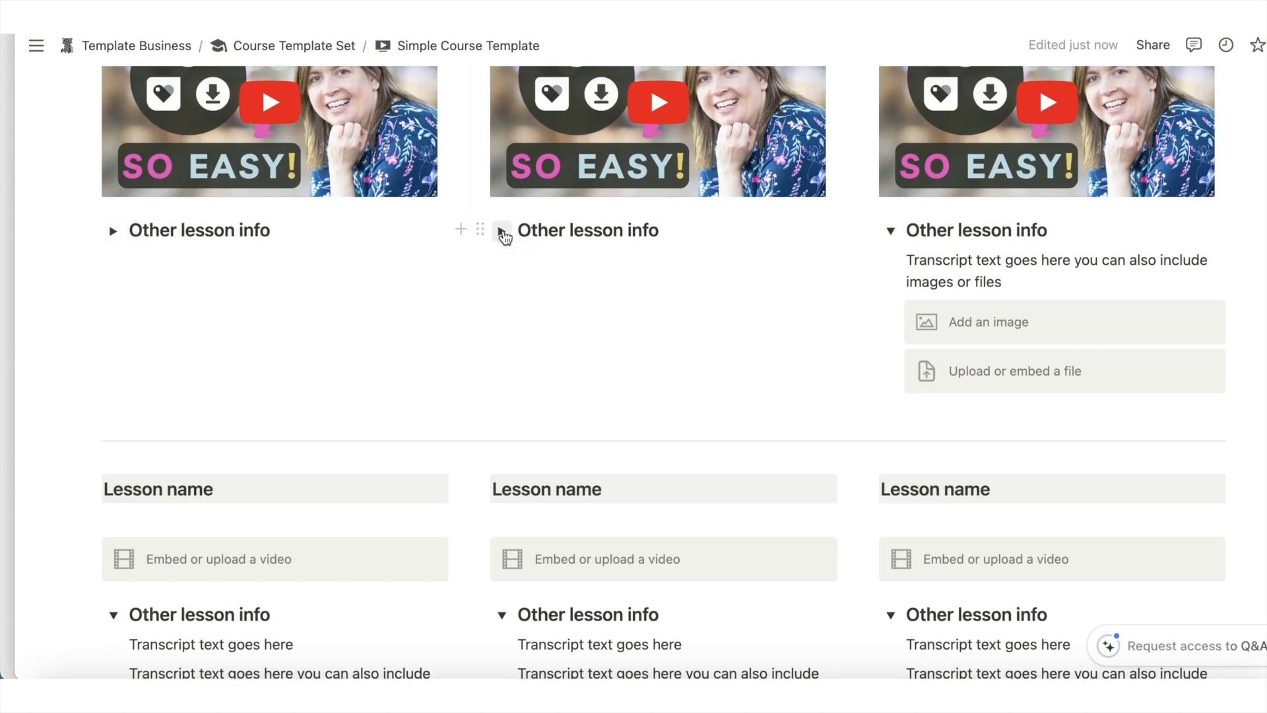
pyautogui.click(892, 232)
# Look over the collapsed top row, briefly expanding and re-collapsing the first lesson's Other lesson info toggle.
pyautogui.scroll(4, 893, 236)
pyautogui.scroll(-3, 893, 236)
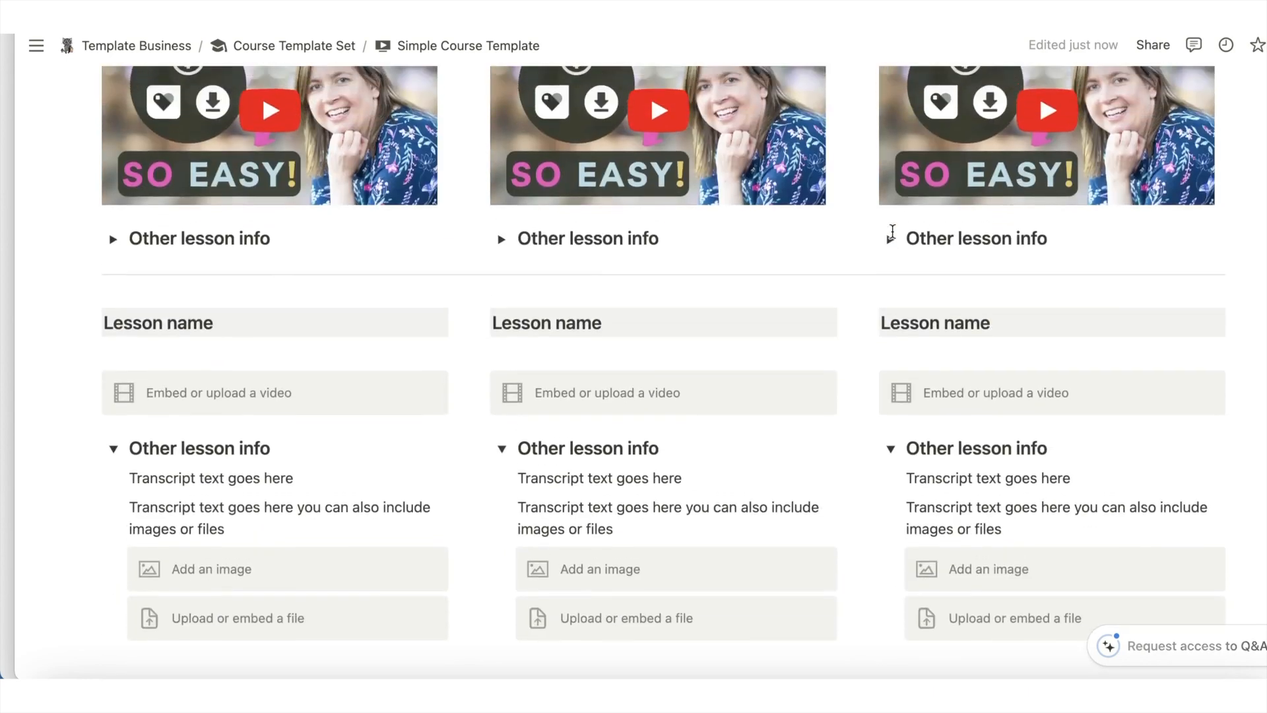
pyautogui.scroll(2, 892, 231)
pyautogui.scroll(-1, 892, 231)
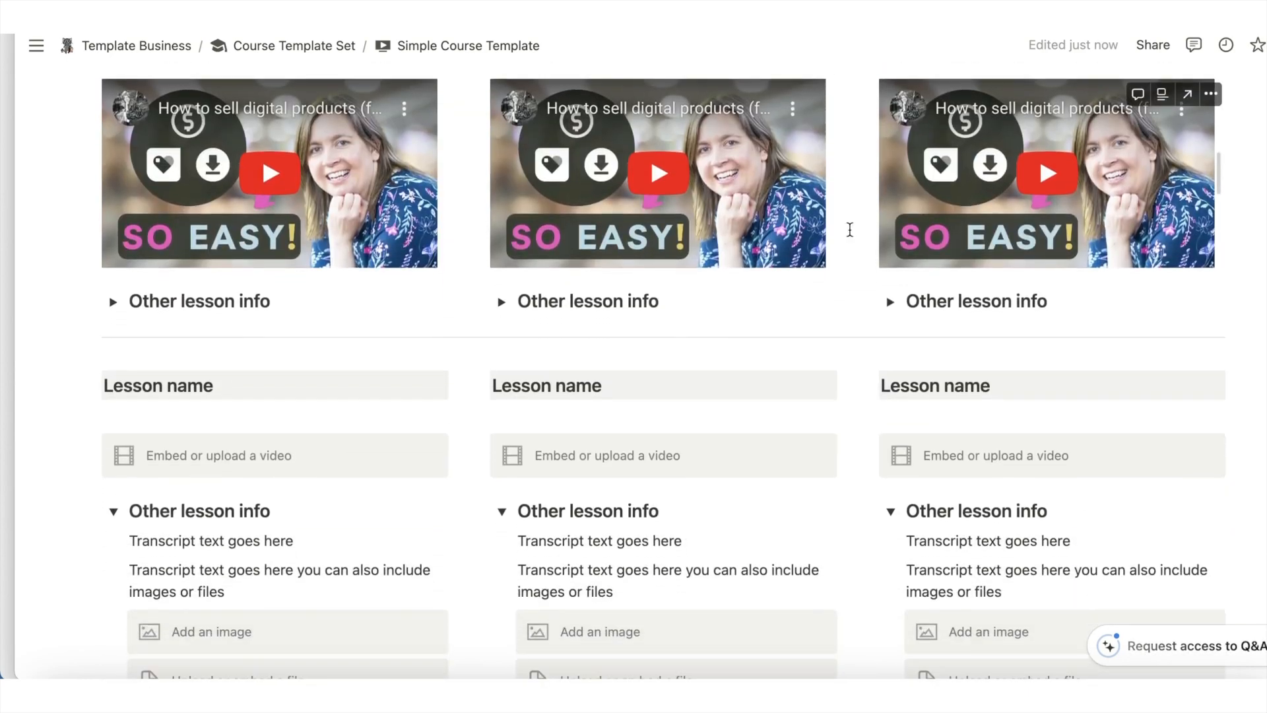
pyautogui.click(115, 302)
pyautogui.click(115, 303)
# Copy the last row of three lessons together with its divider and paste it at the end of the page.
pyautogui.scroll(-2, 377, 390)
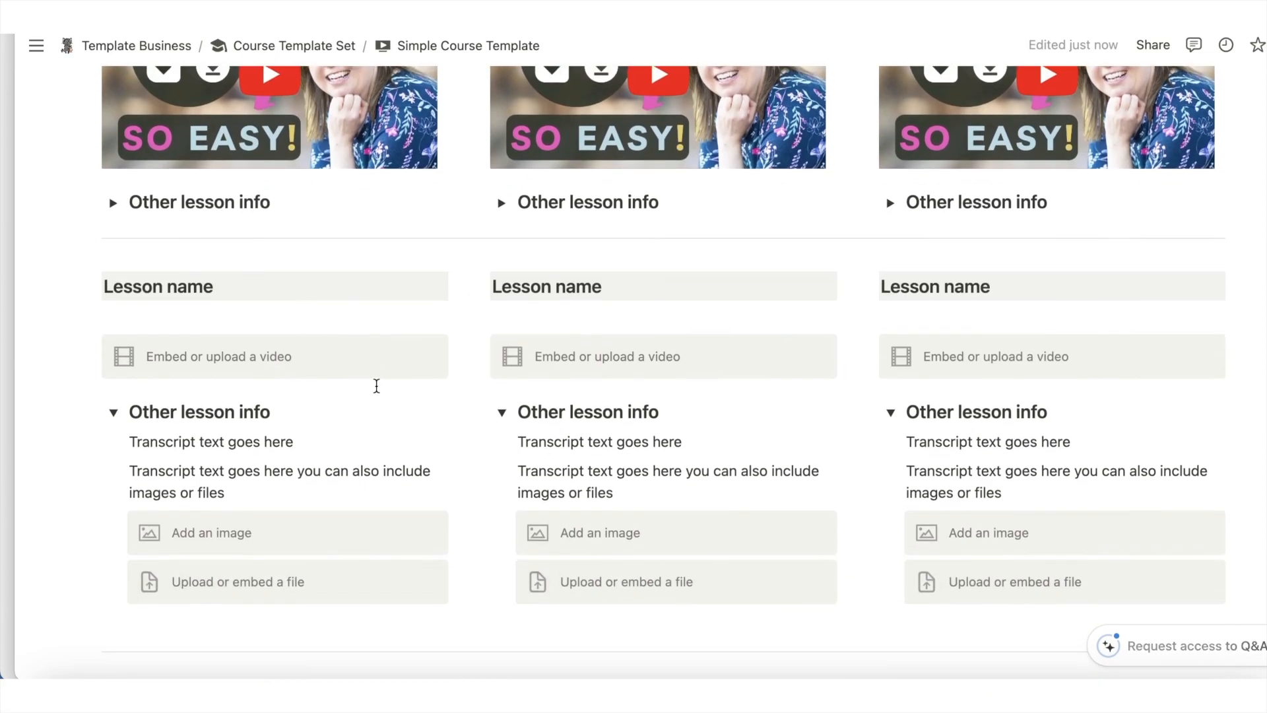
pyautogui.scroll(-15, 376, 385)
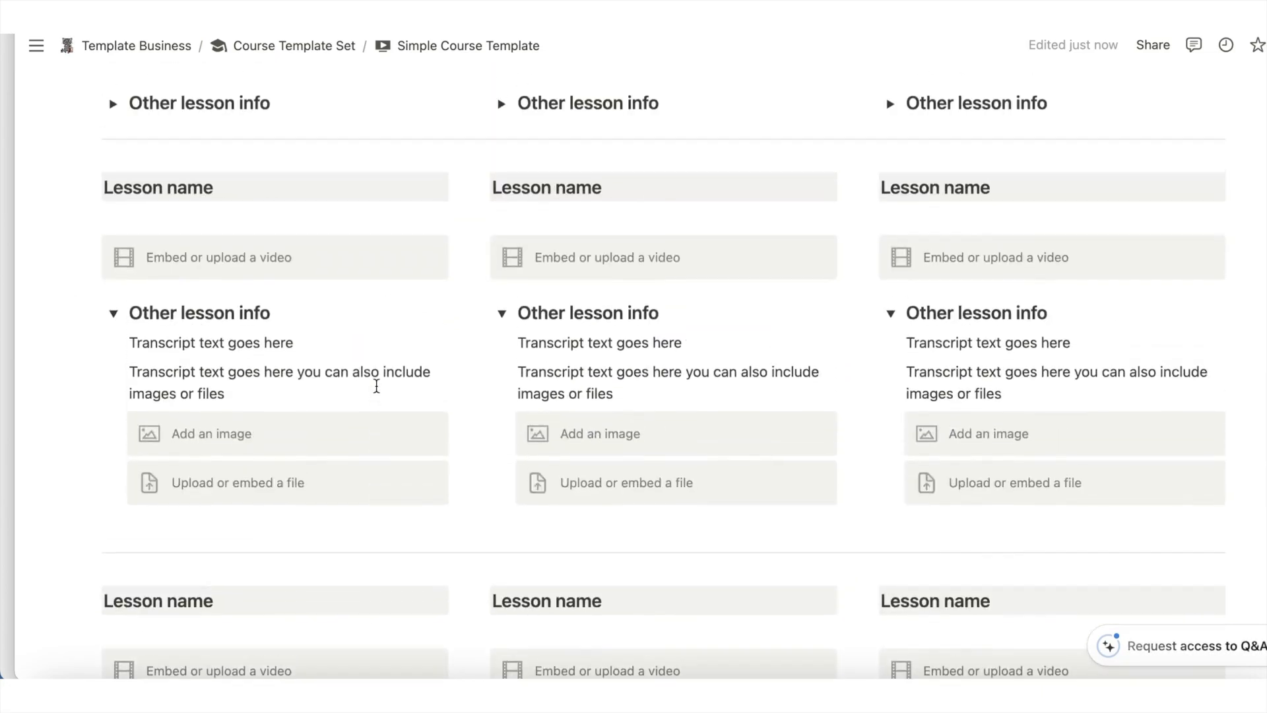
pyautogui.scroll(-10, 376, 386)
pyautogui.scroll(15, 376, 386)
pyautogui.scroll(-15, 377, 386)
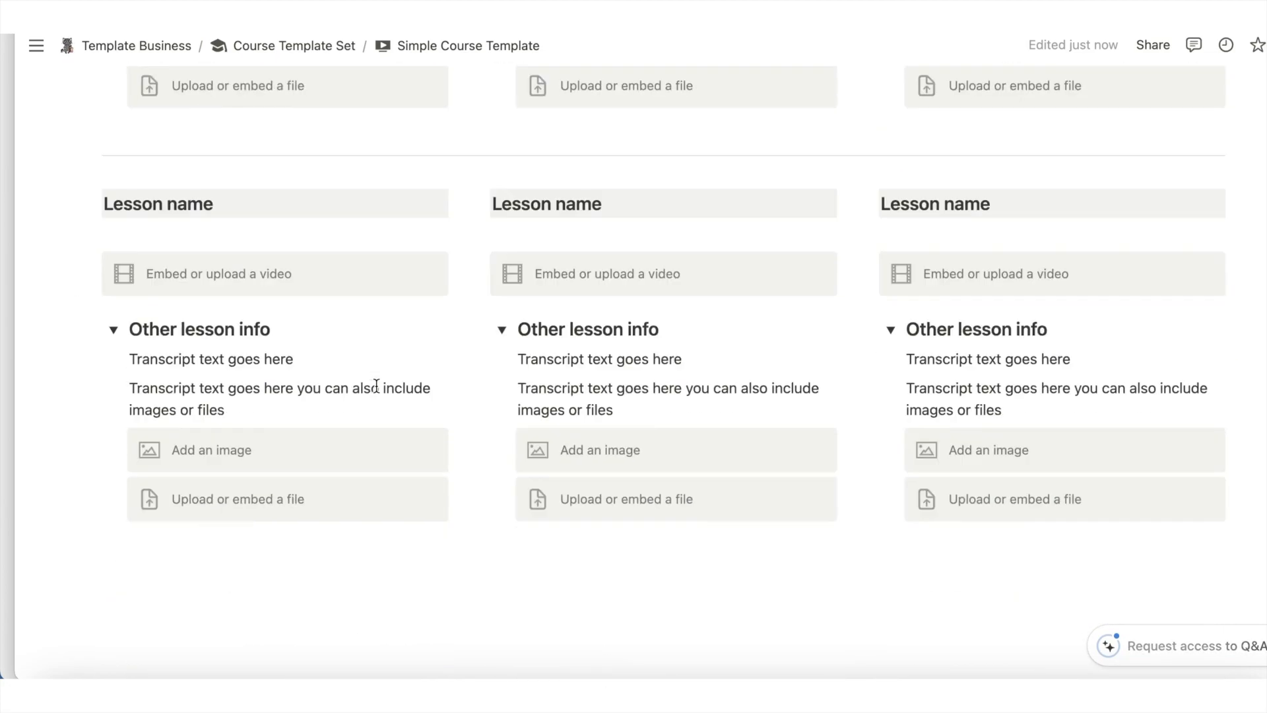
pyautogui.moveTo(1238, 473); pyautogui.dragTo(64, 540)
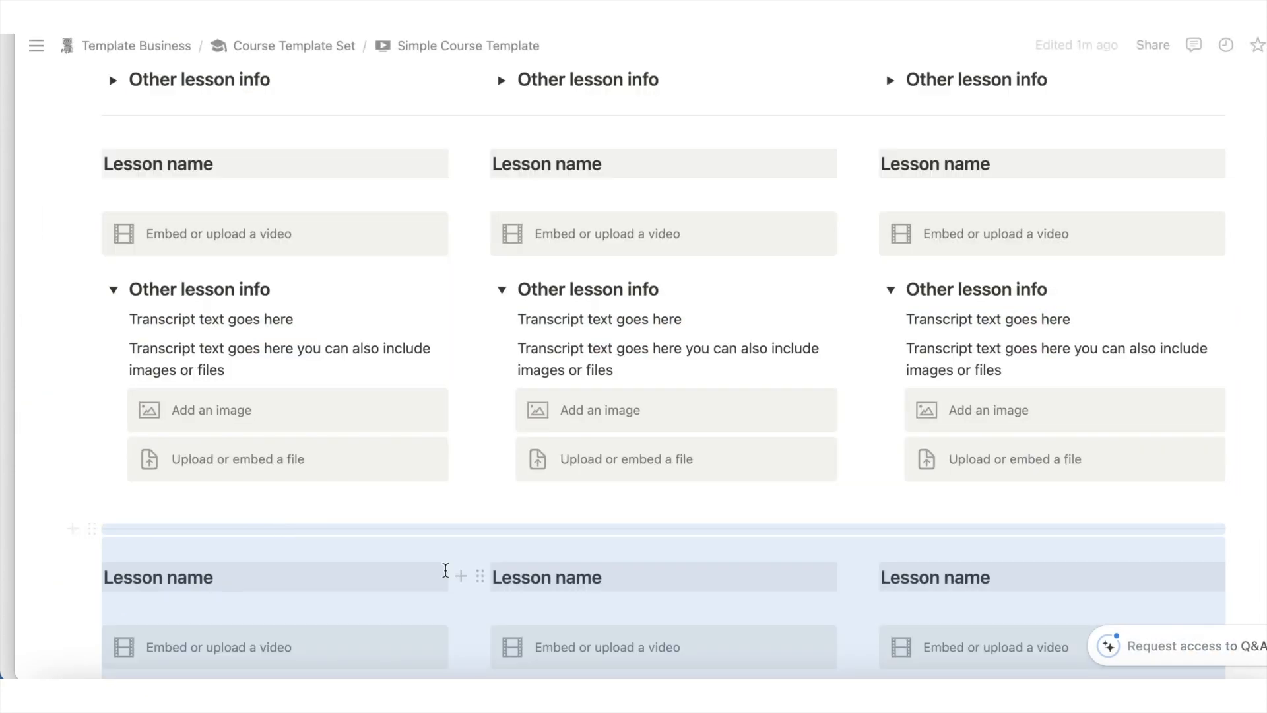
pyautogui.scroll(-8, 445, 572)
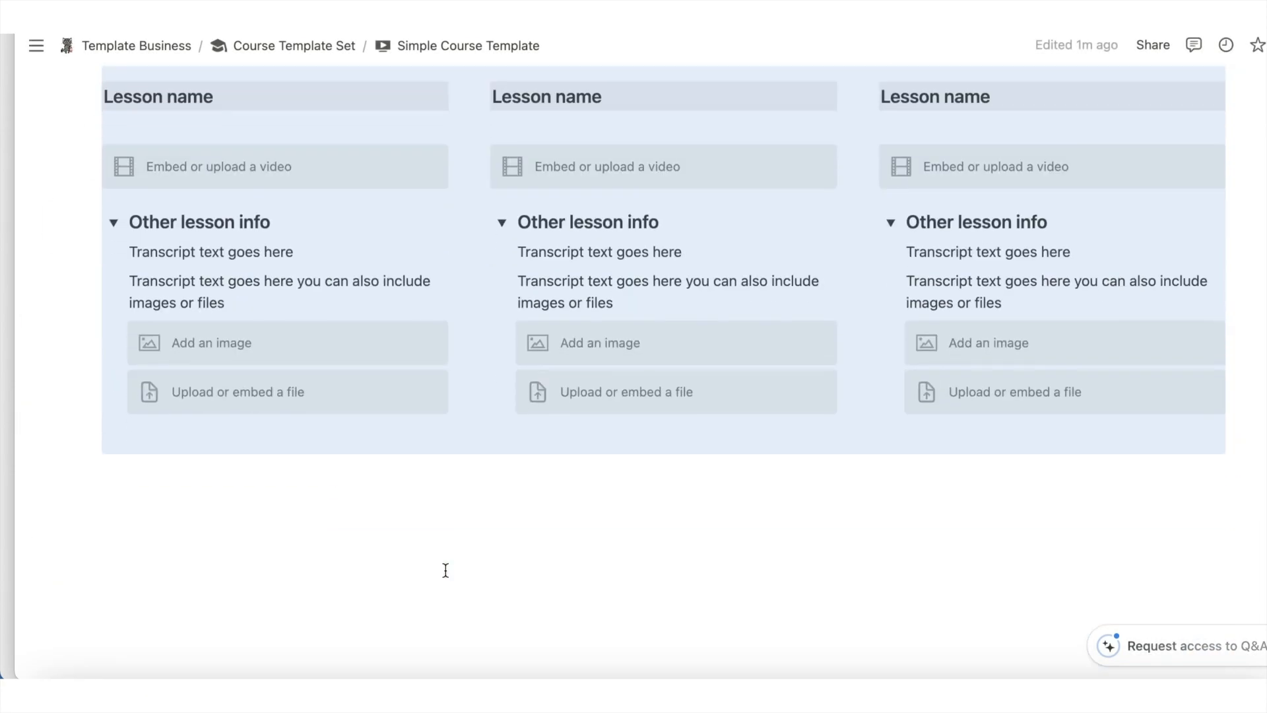
pyautogui.click(396, 496)
pyautogui.press('super+v')
pyautogui.scroll(-3, 481, 456)
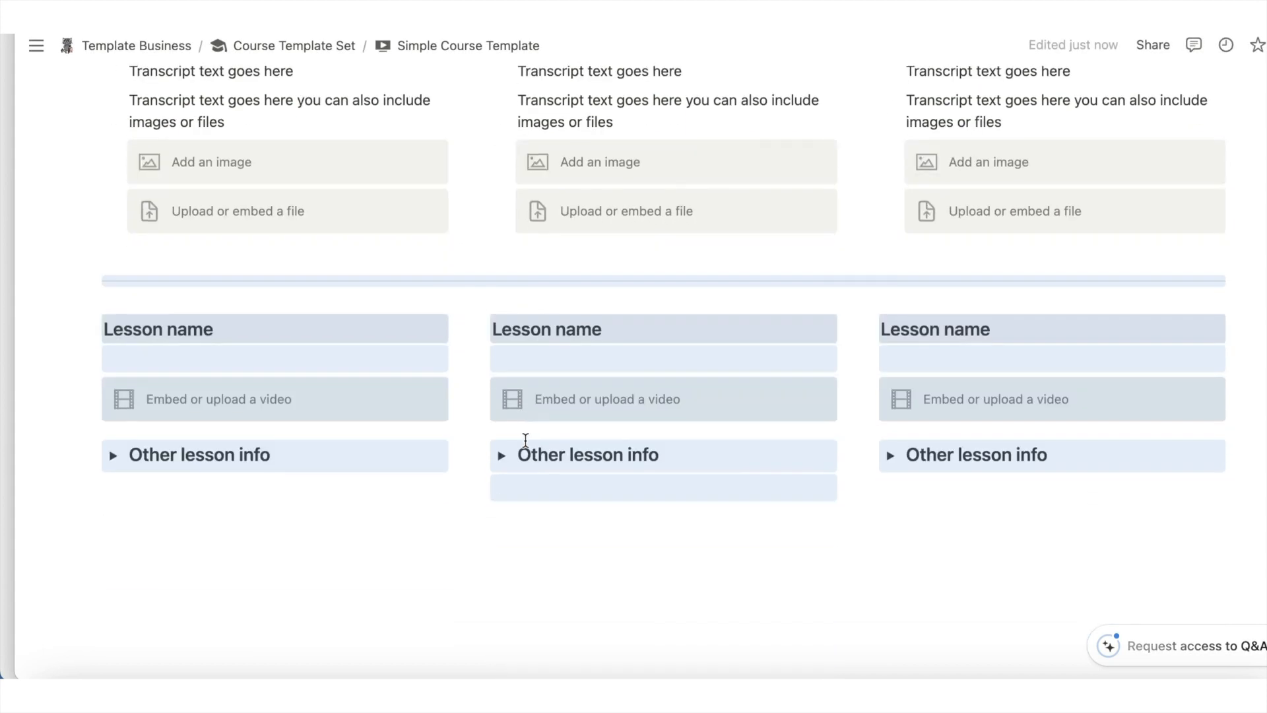
pyautogui.click(564, 556)
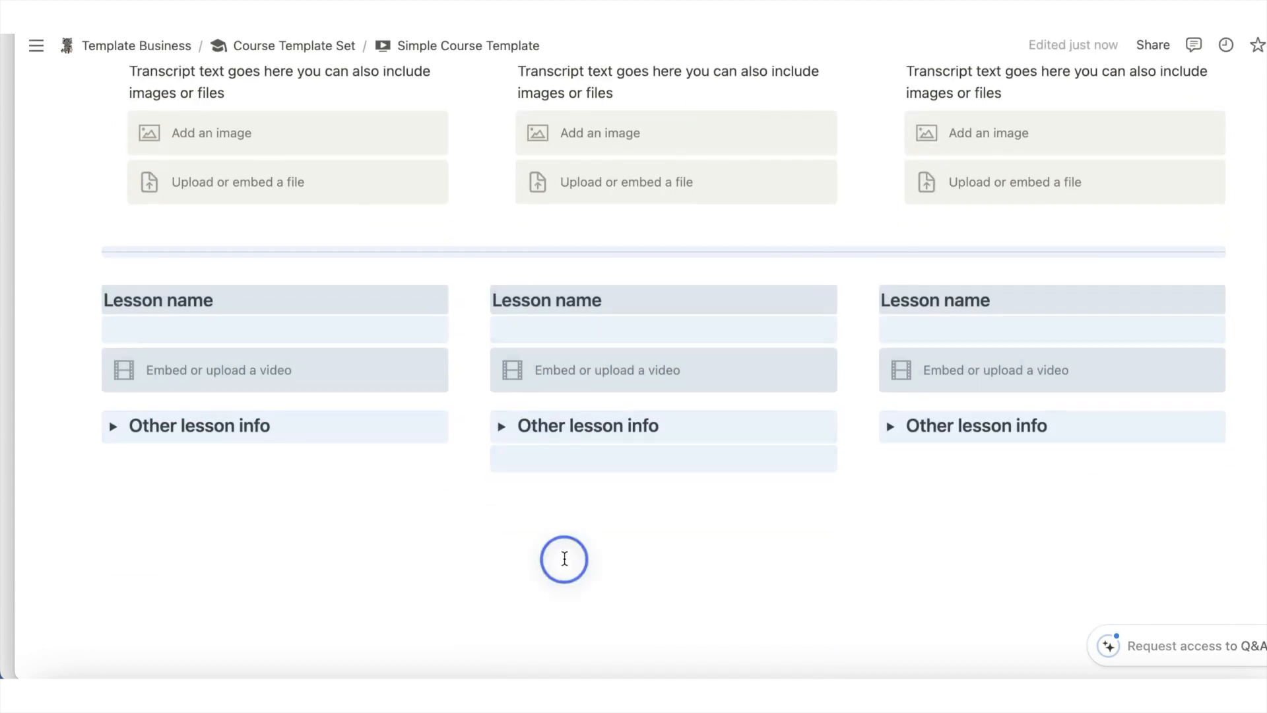
pyautogui.scroll(-1, 540, 507)
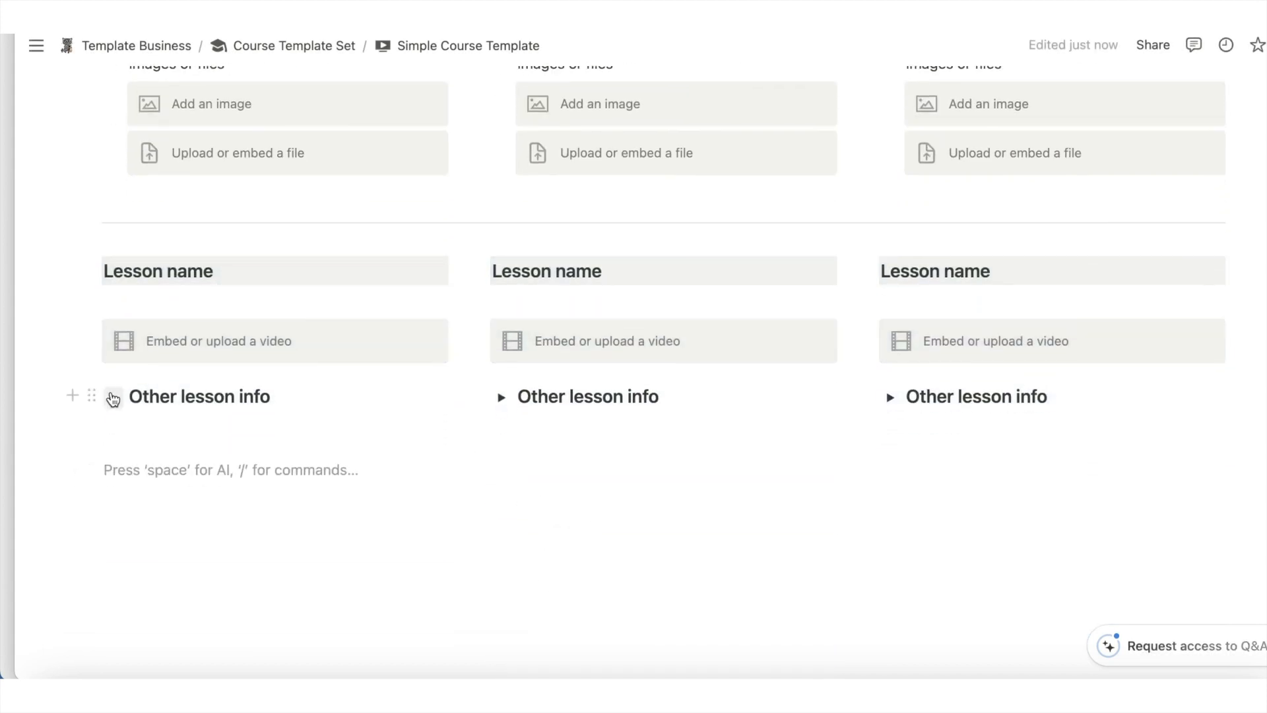
# Check the content inside the pasted row's first Other lesson info toggle, collapse it again and review the whole page.
pyautogui.click(113, 397)
pyautogui.scroll(-2, 109, 395)
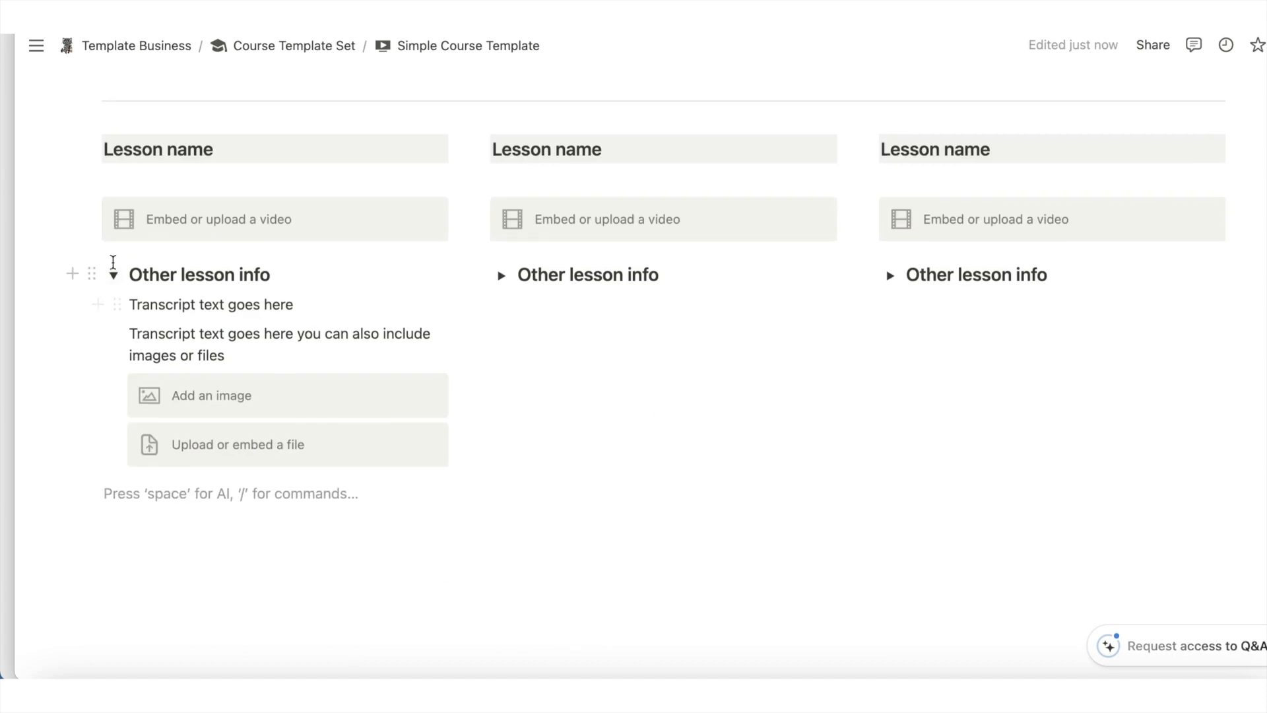
pyautogui.click(114, 275)
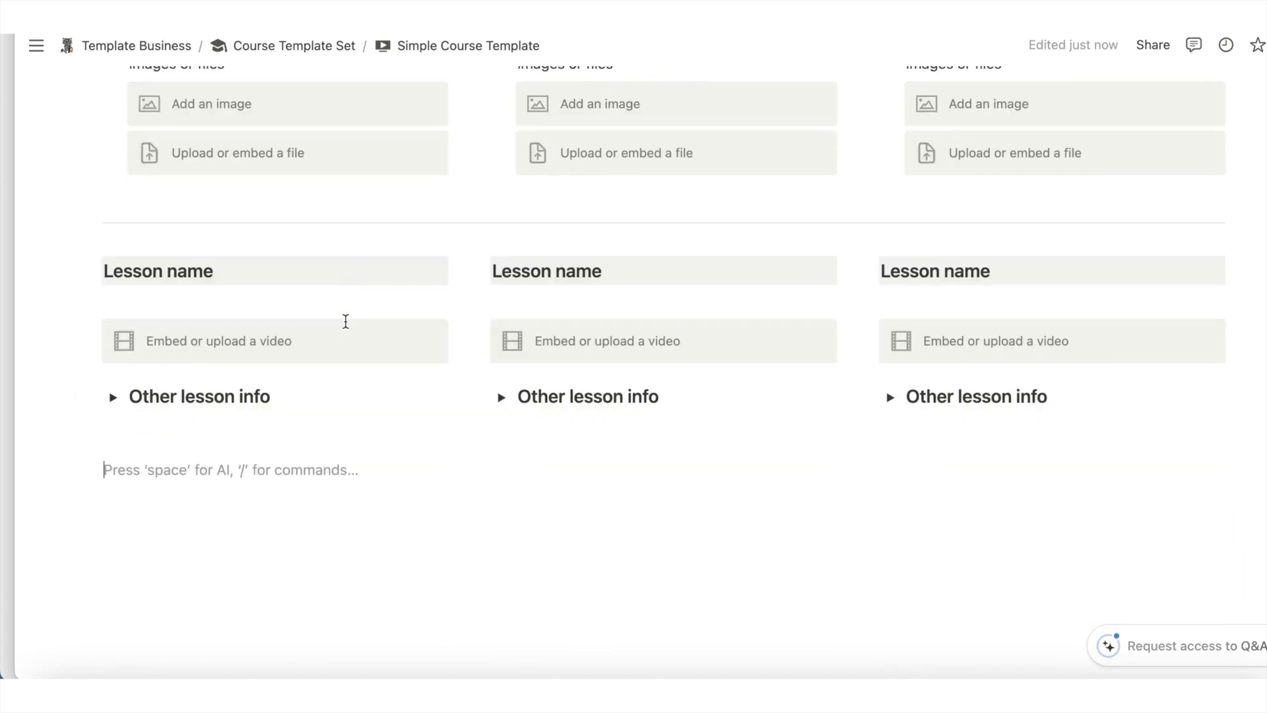
pyautogui.scroll(8, 345, 322)
pyautogui.scroll(3, 345, 321)
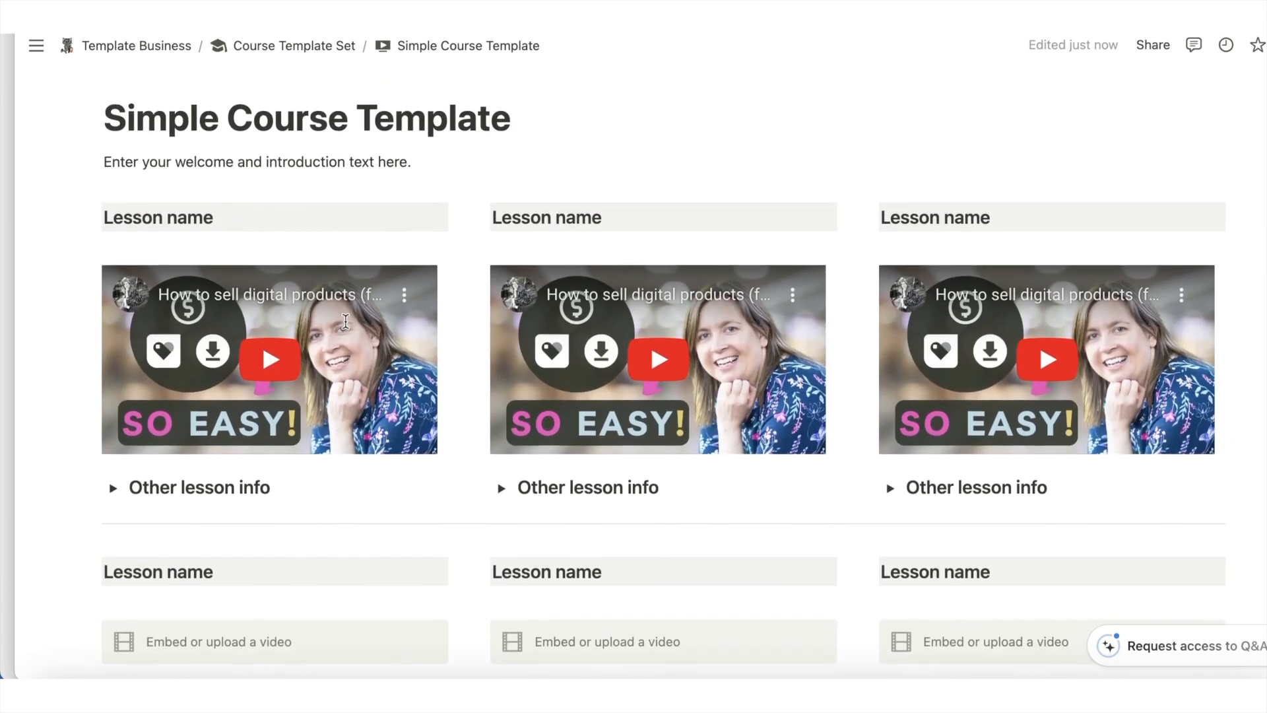
pyautogui.scroll(-6, 345, 321)
pyautogui.scroll(3, 346, 322)
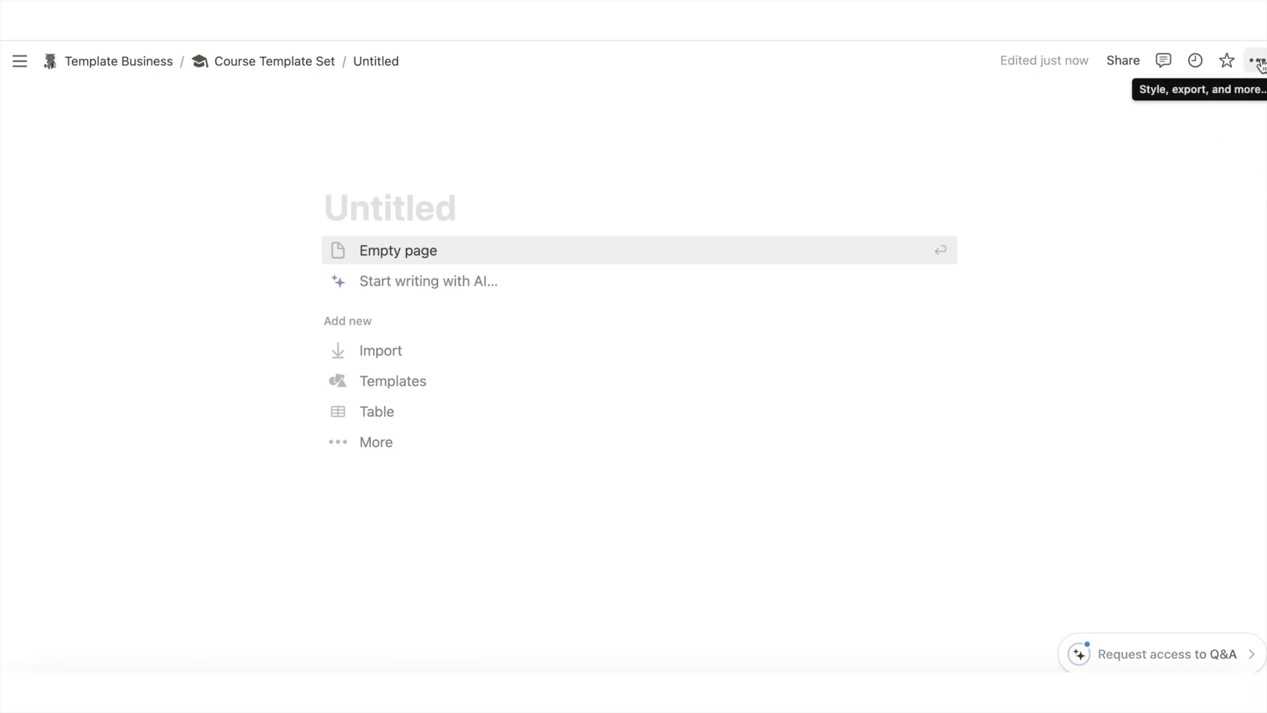
# Title the new untitled page "Simple course demo" and switch it to full width.
pyautogui.write('Sim')
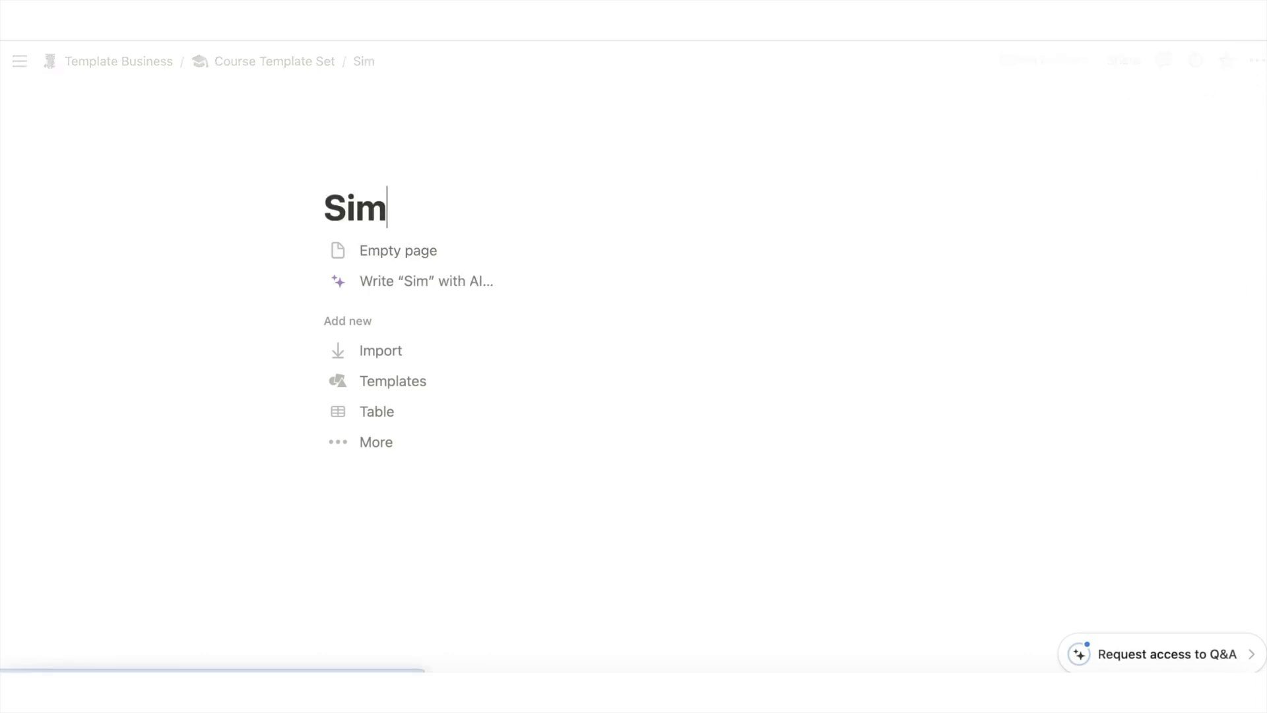
pyautogui.write('ple course demo')
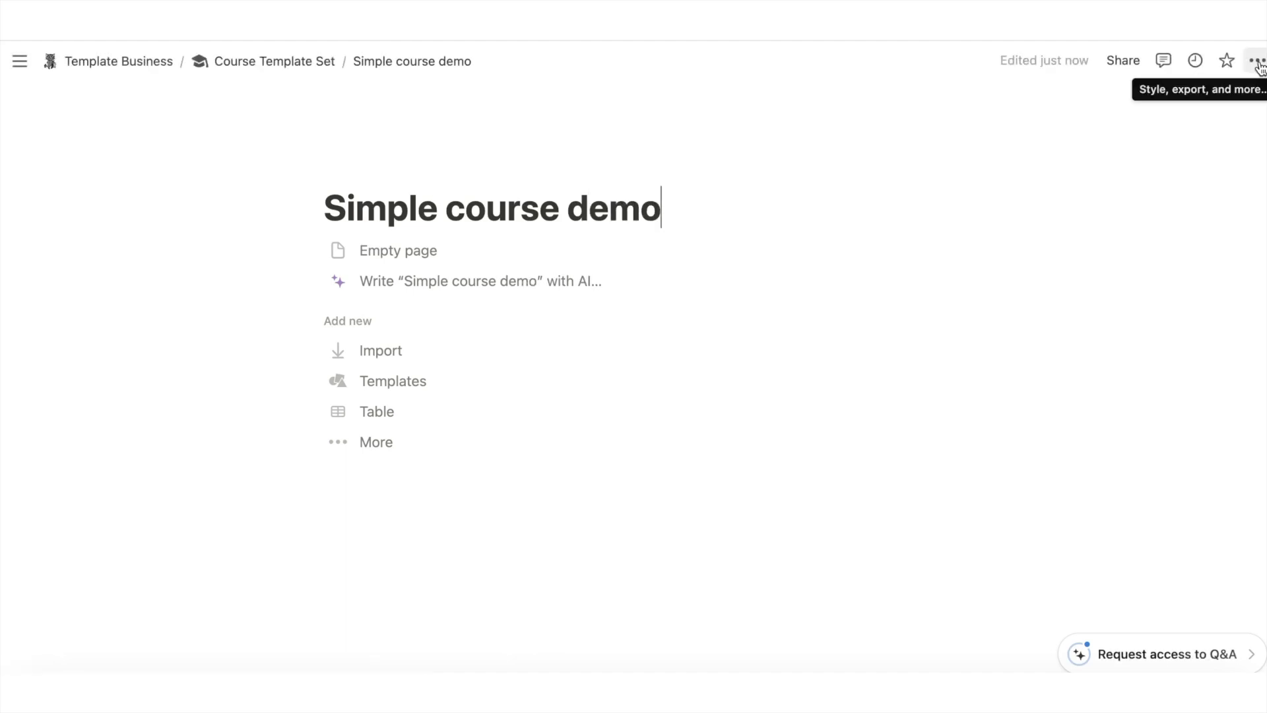
pyautogui.click(1257, 62)
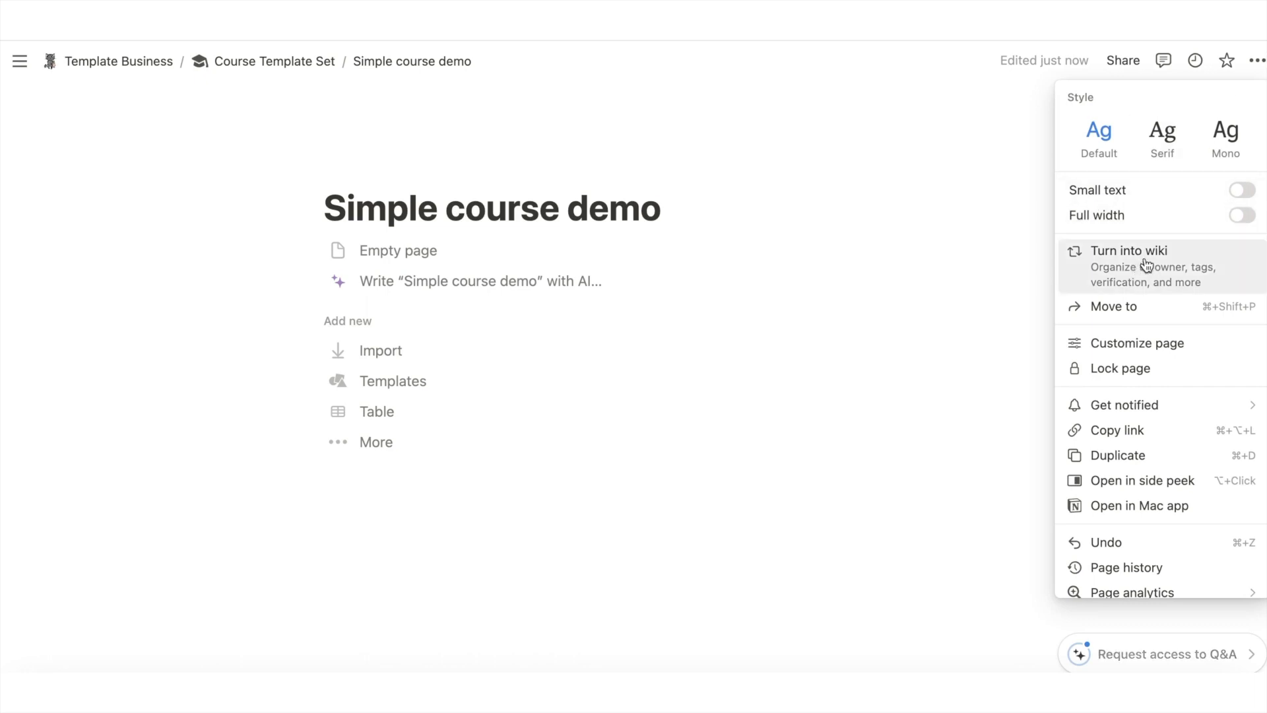
pyautogui.click(1241, 215)
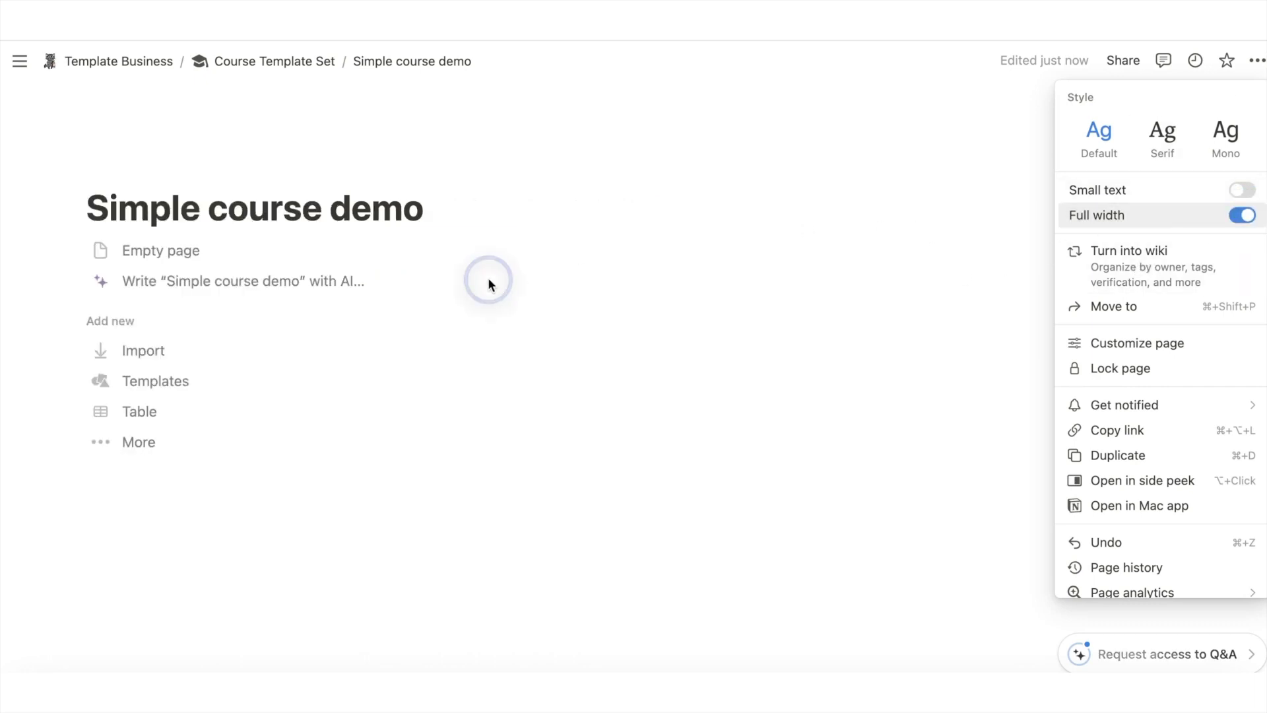
# Start the Simple course demo page as an empty page and add a blank line below its title.
pyautogui.click(99, 256)
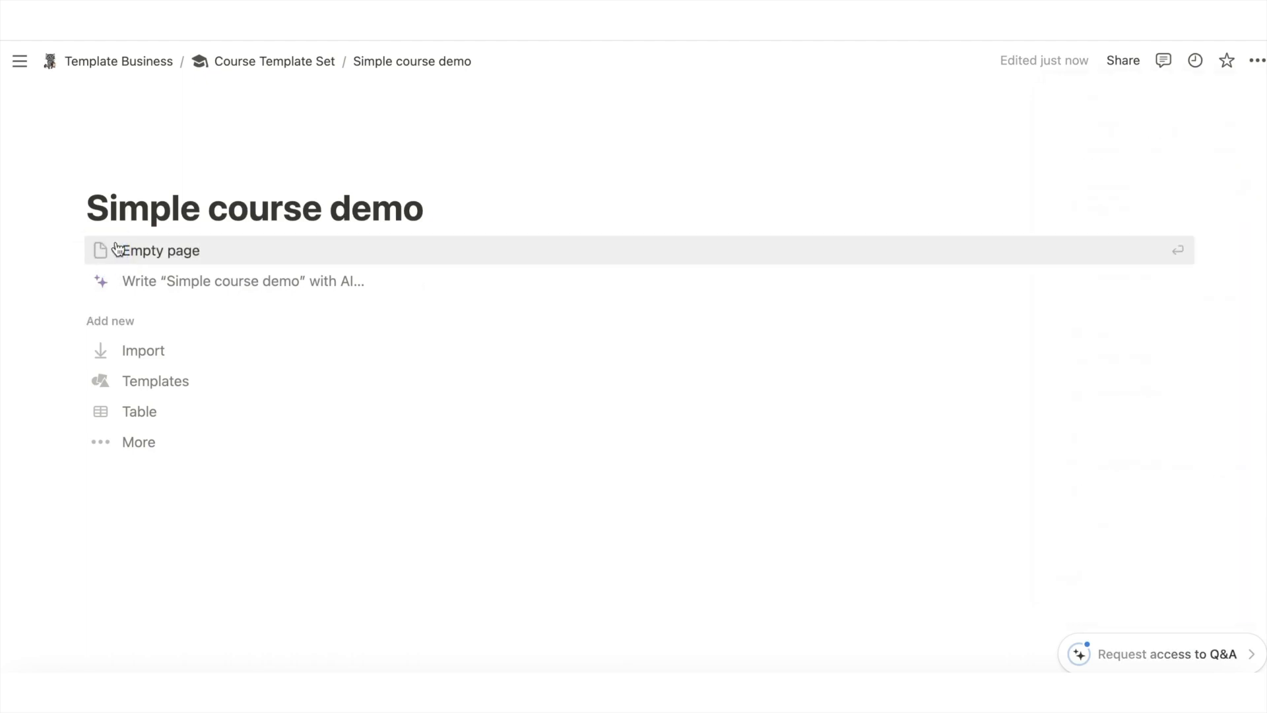
pyautogui.click(80, 246)
pyautogui.click(347, 344)
pyautogui.click(210, 249)
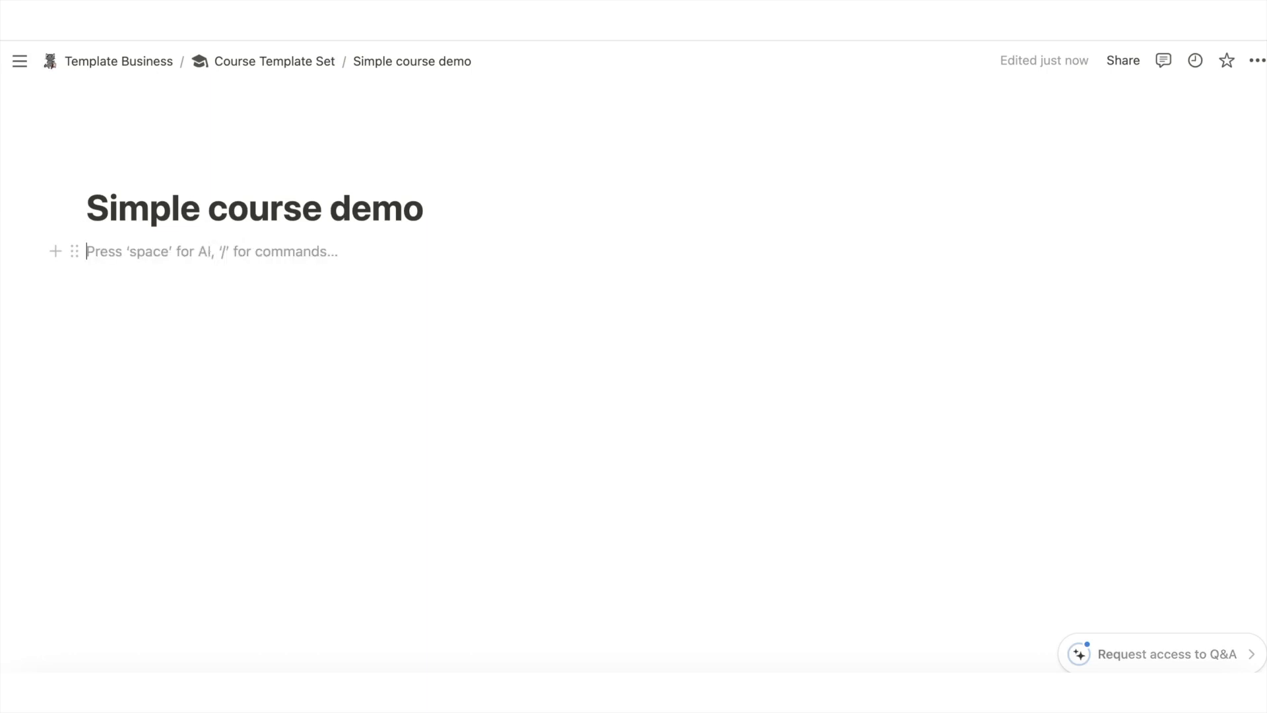
pyautogui.press('Return')
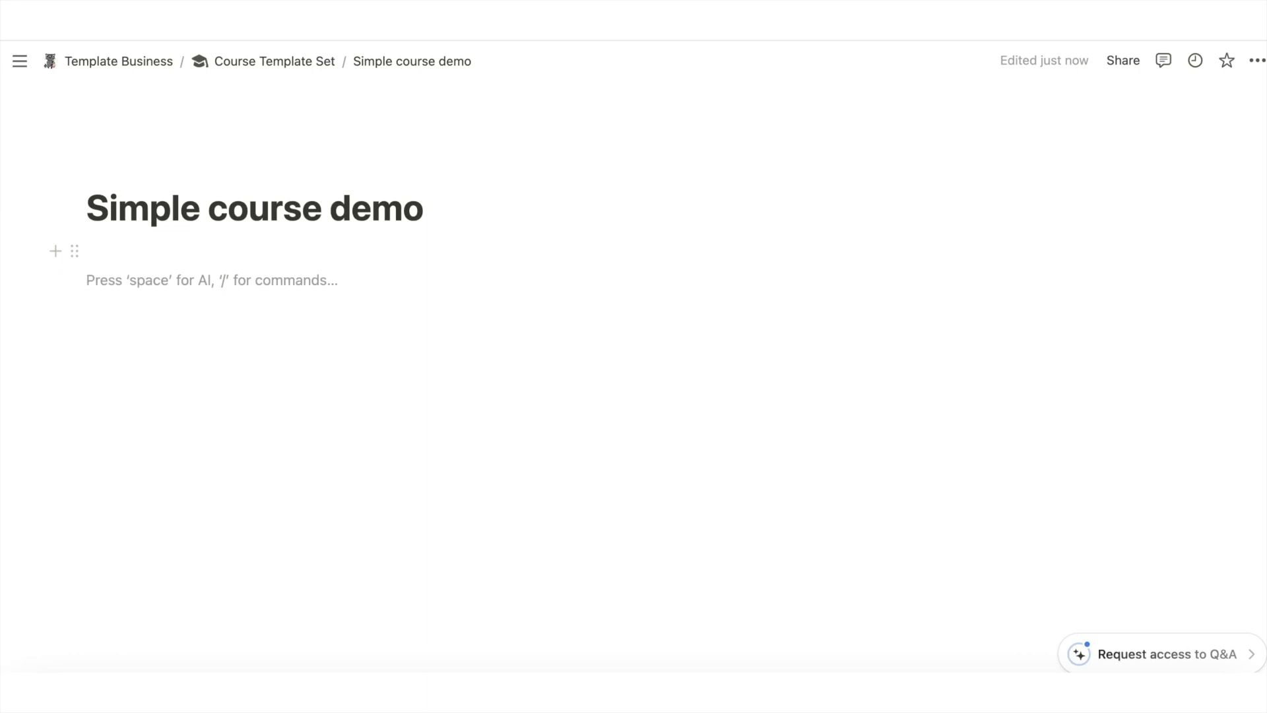
# Insert a three-column layout below the page title and write "Lesson name" in its first column.
pyautogui.write('/')
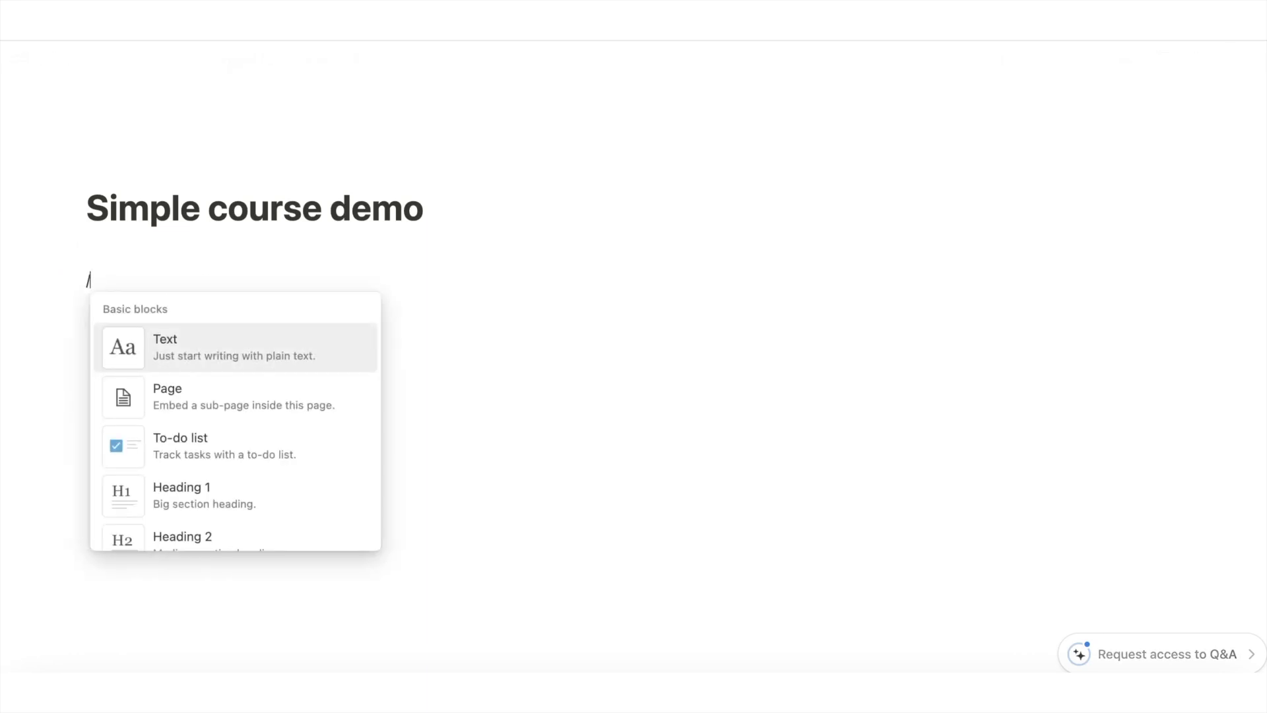
pyautogui.write('col')
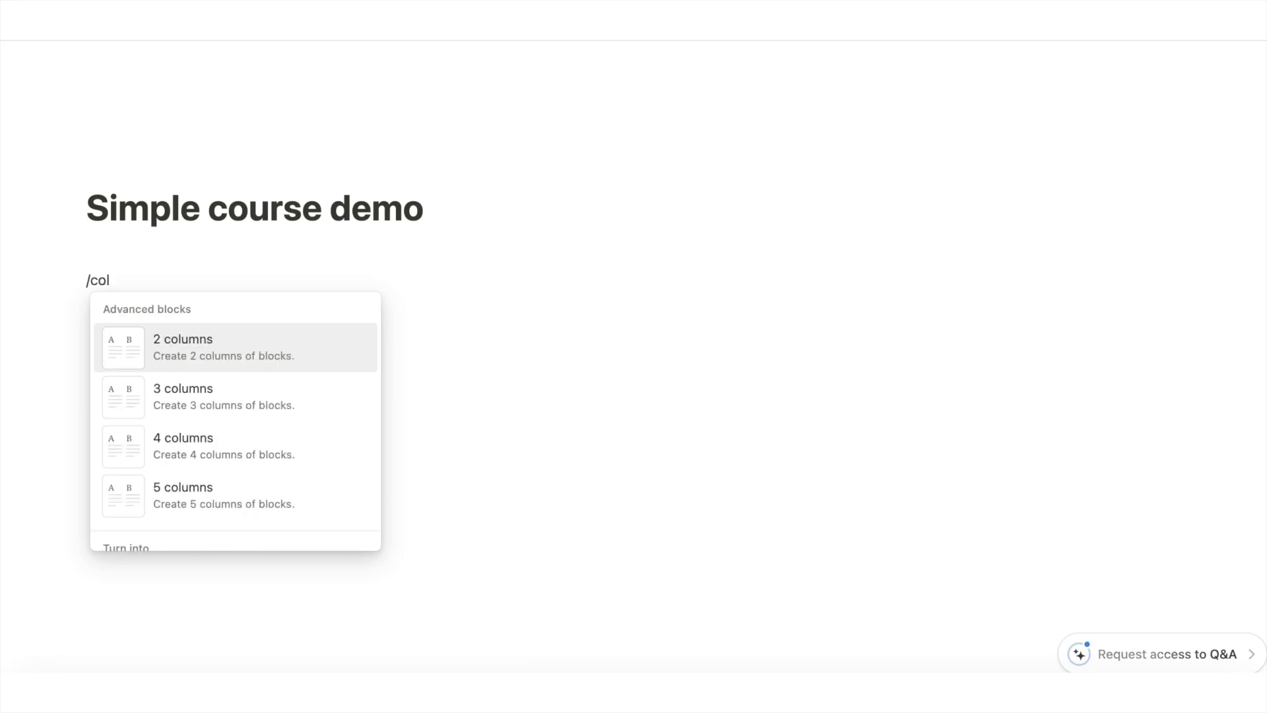
pyautogui.moveTo(1, 274)
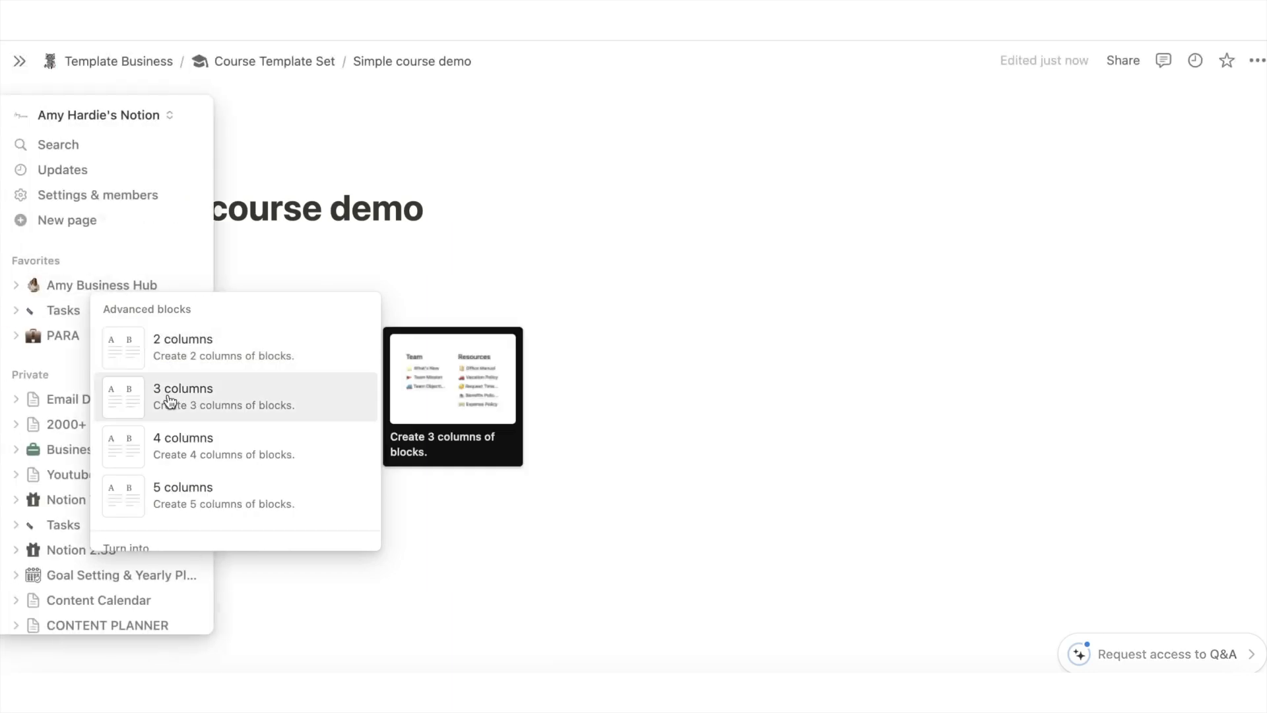
pyautogui.click(188, 391)
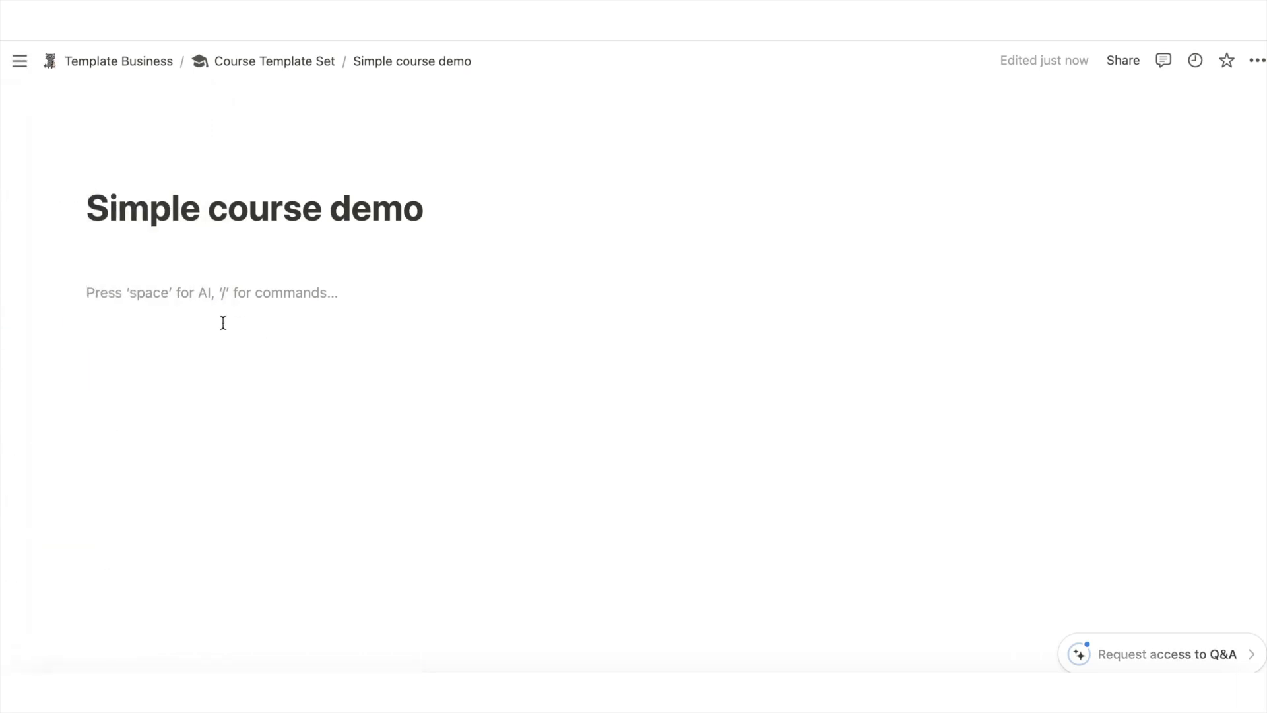
pyautogui.write('Lesson name')
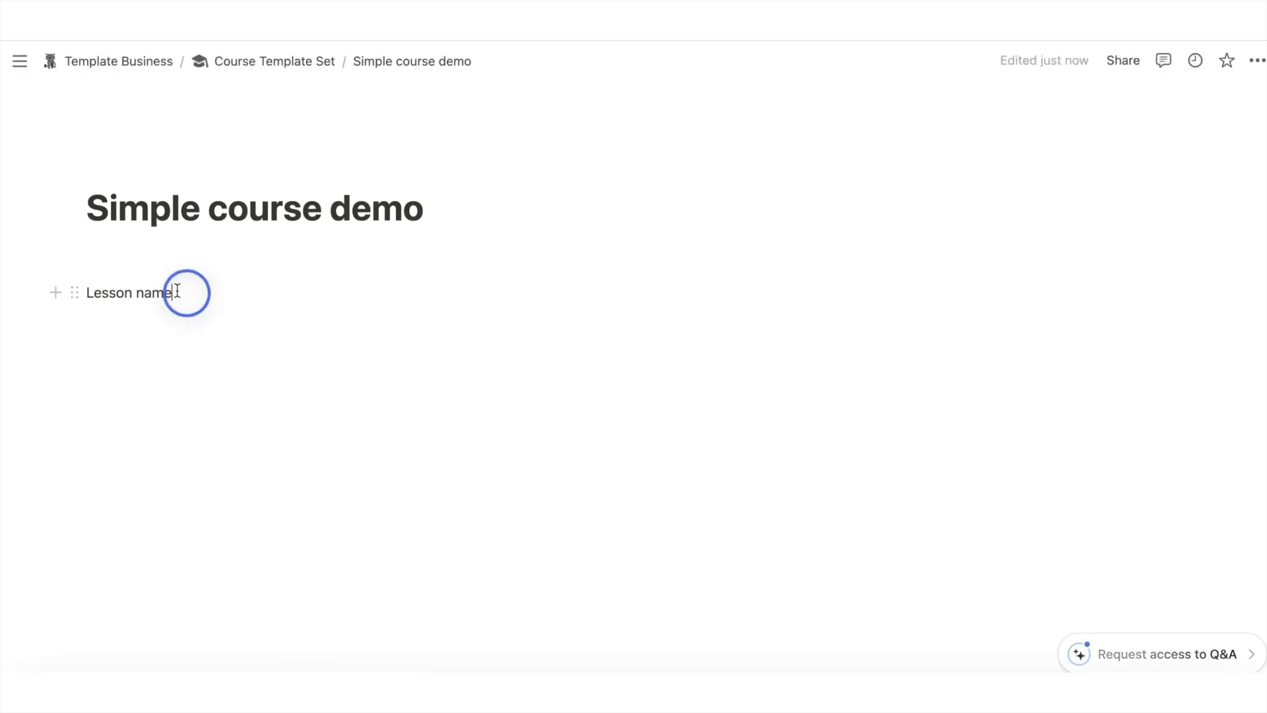
# Turn the "Lesson name" text into a Heading 3.
pyautogui.moveTo(187, 291); pyautogui.dragTo(86, 288)
pyautogui.click(141, 259)
pyautogui.click(249, 311)
pyautogui.click(153, 256)
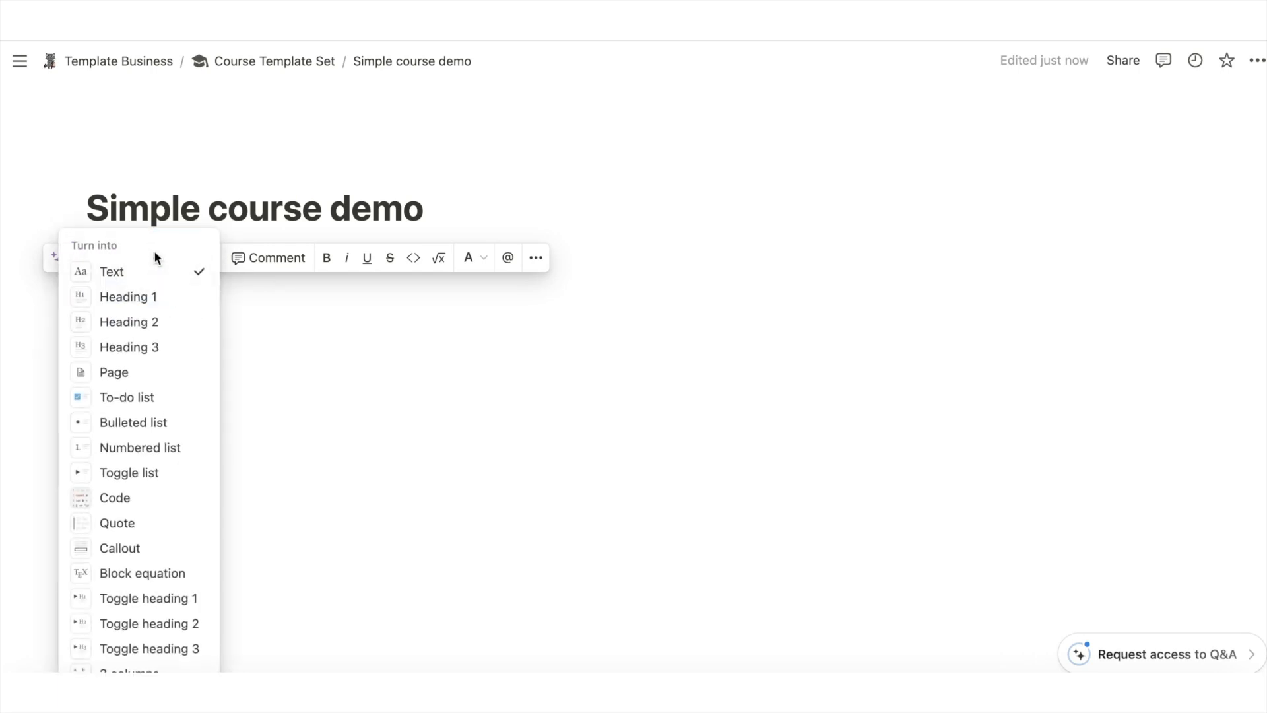
pyautogui.click(149, 343)
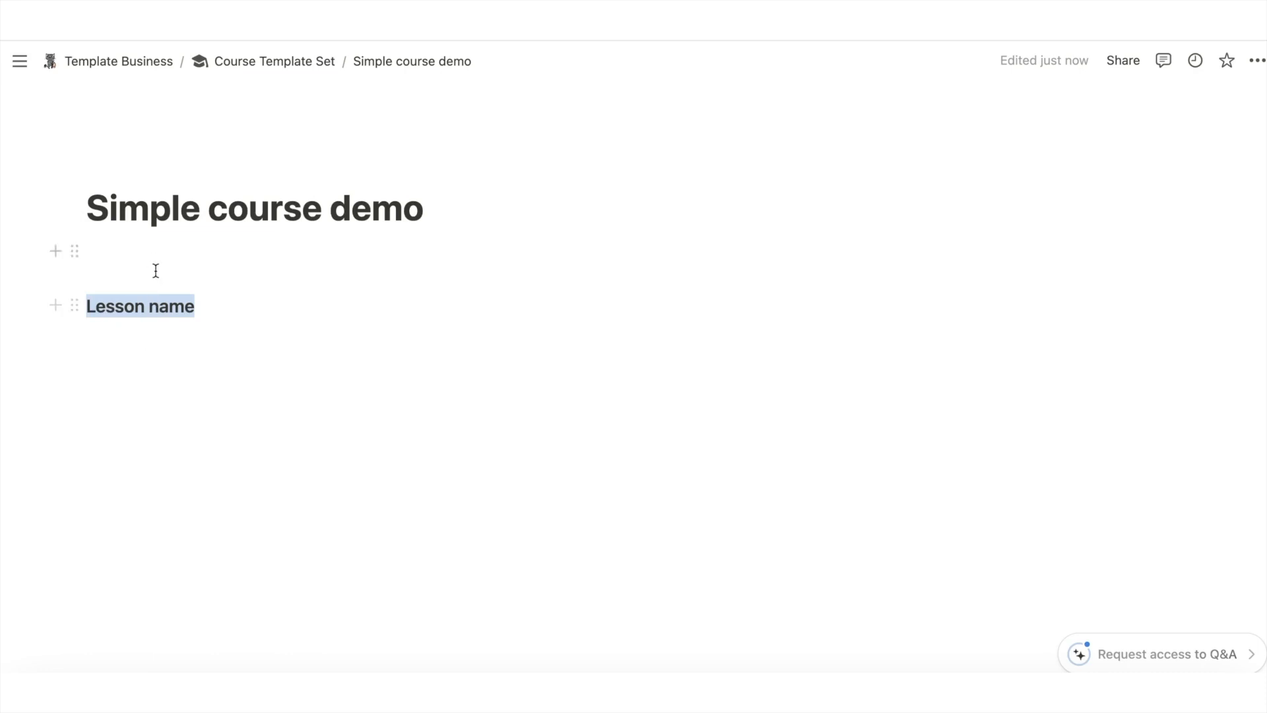
# Apply a gray background to the whole "Lesson name" heading block.
pyautogui.click(201, 309)
pyautogui.moveTo(195, 306); pyautogui.dragTo(73, 295)
pyautogui.click(564, 268)
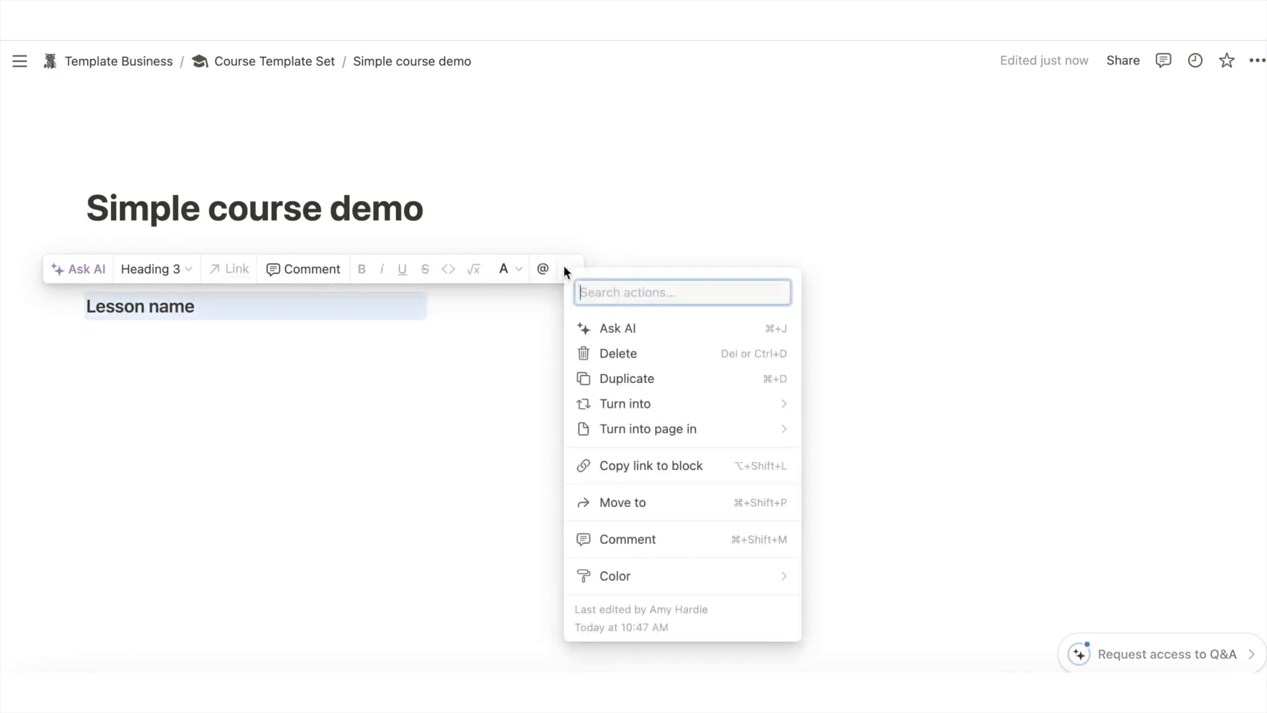
pyautogui.moveTo(686, 584)
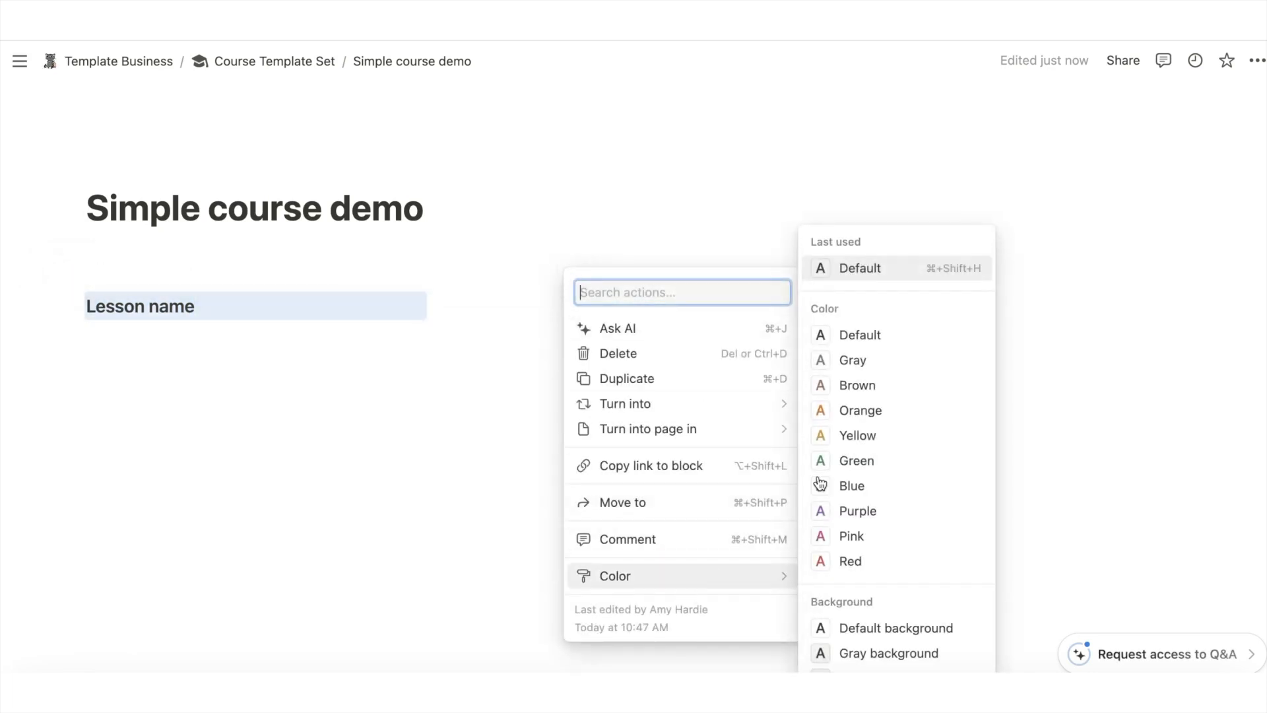
pyautogui.scroll(-1, 856, 572)
pyautogui.click(868, 619)
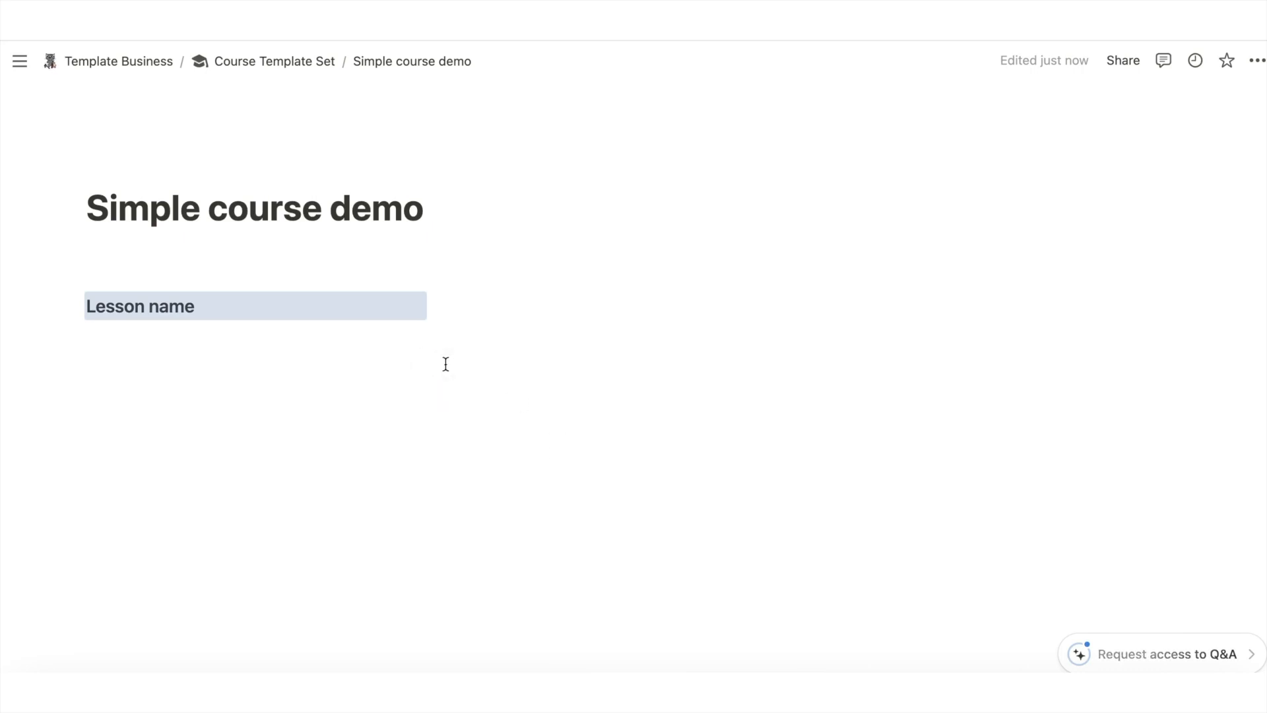
# Add an empty video block below the "Lesson name" heading without embedding a link.
pyautogui.click(257, 338)
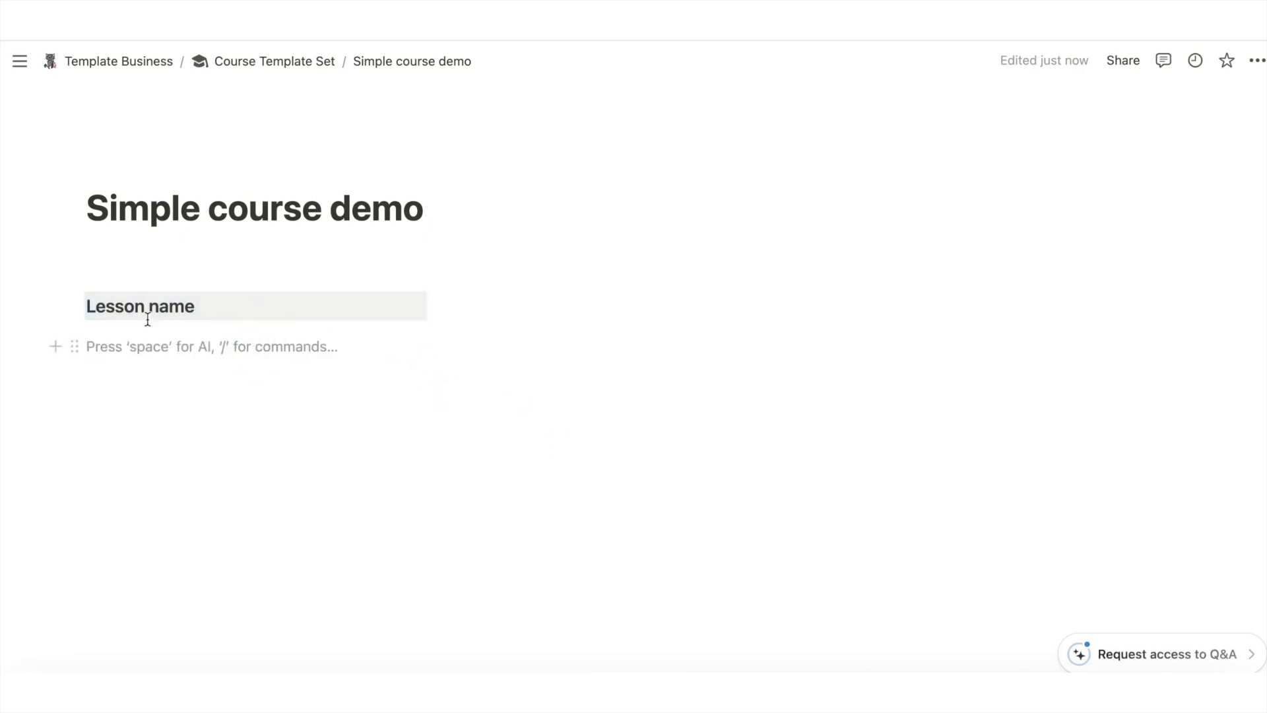
pyautogui.write('/')
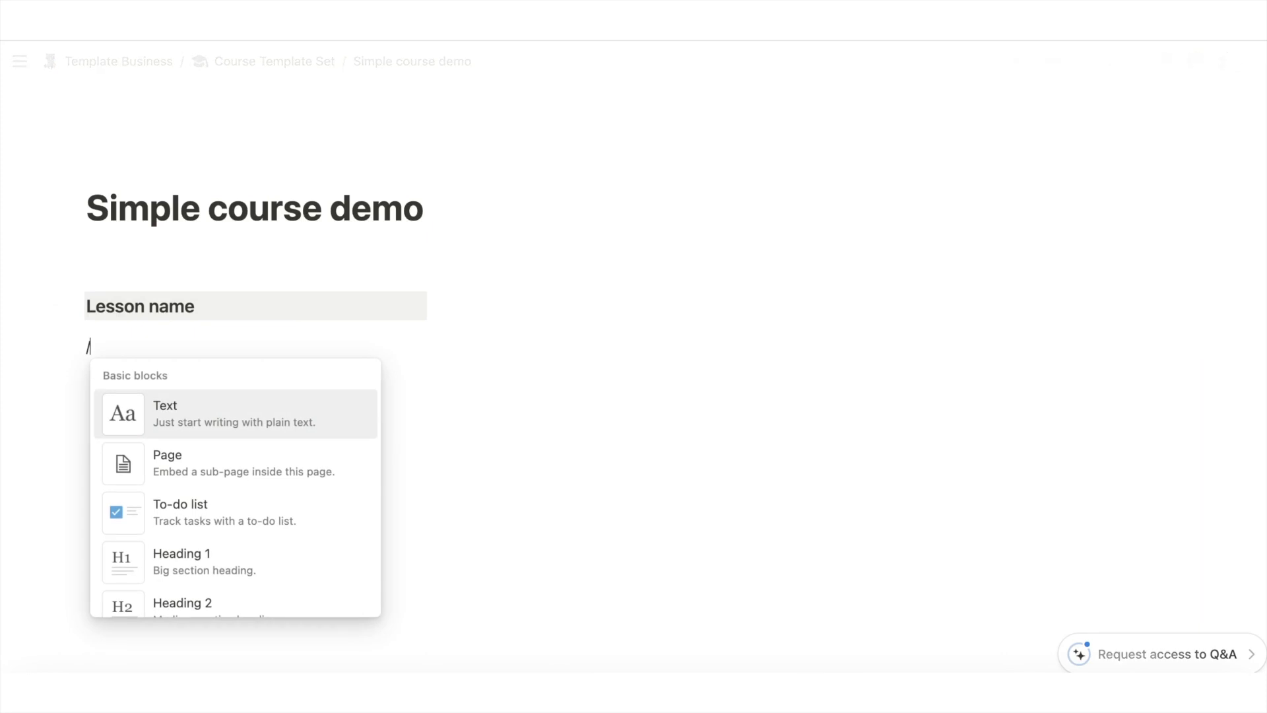
pyautogui.write('vid')
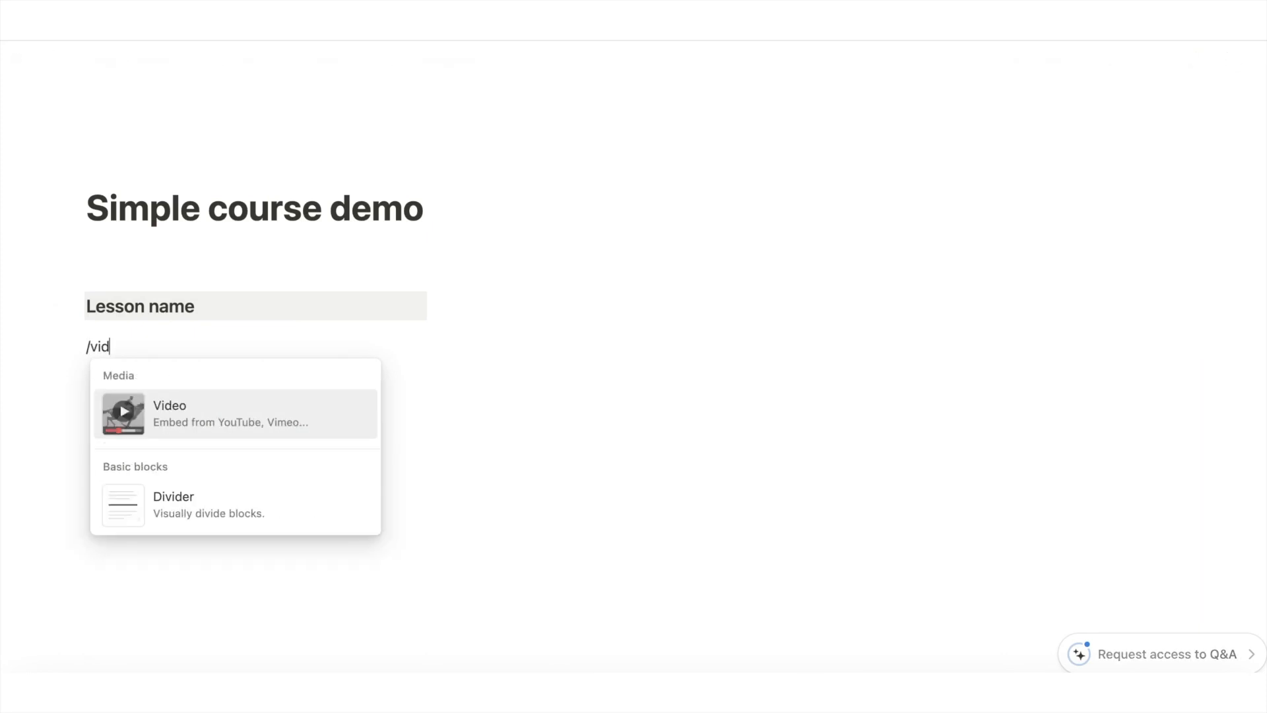
pyautogui.click(176, 436)
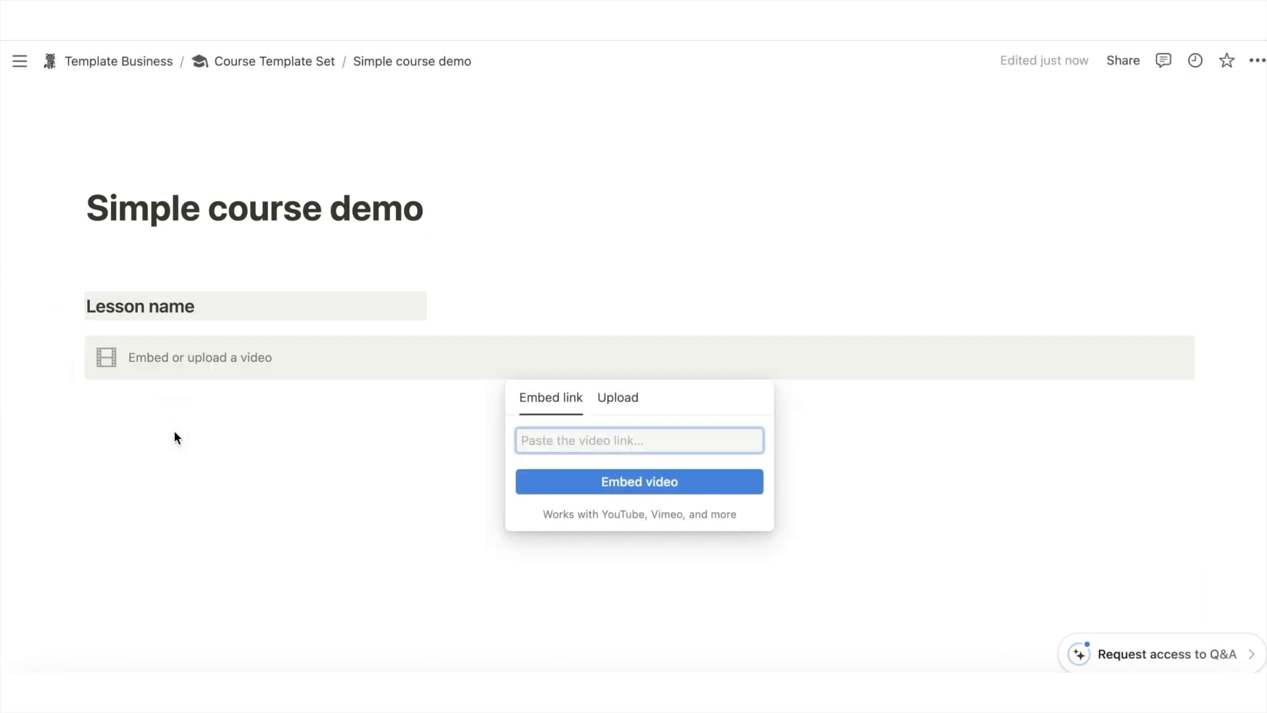
pyautogui.click(283, 416)
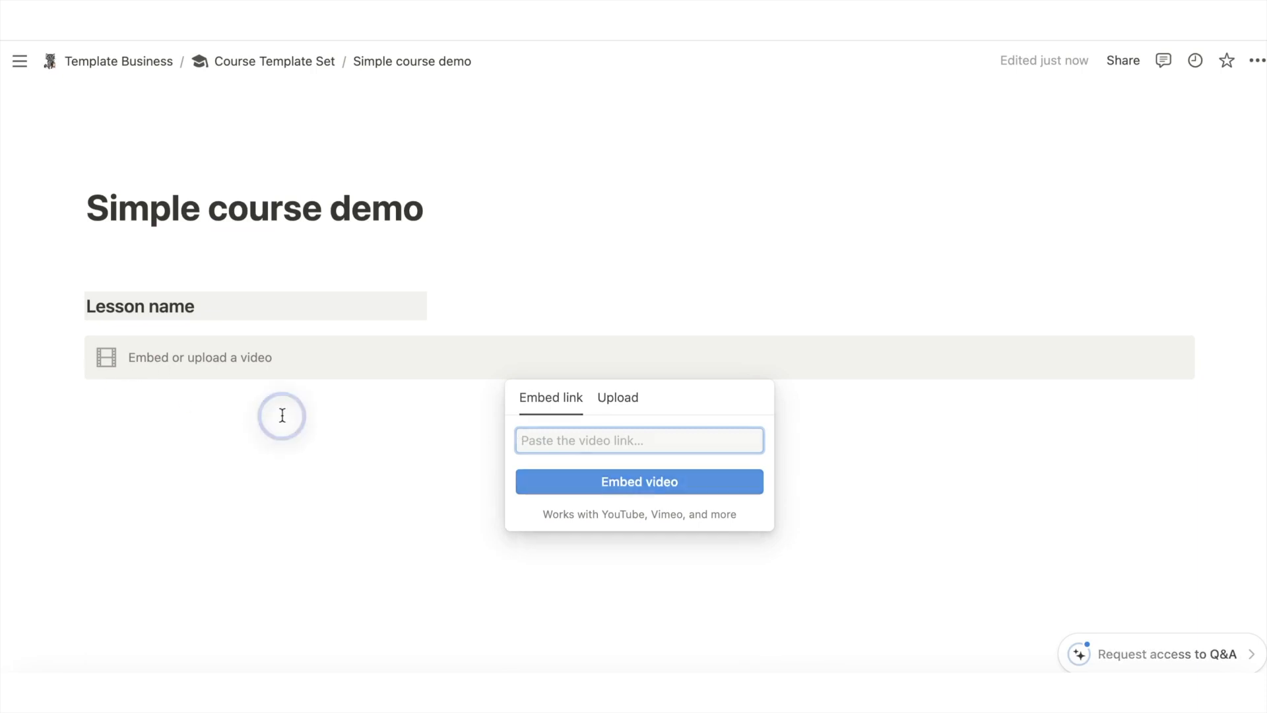
# Move the full-width video block into the first column, directly beneath the "Lesson name" heading.
pyautogui.click(109, 325)
pyautogui.moveTo(109, 325)
pyautogui.mouseDown()
pyautogui.moveTo(152, 328)
pyautogui.moveTo(145, 317)
pyautogui.moveTo(131, 317)
pyautogui.moveTo(221, 340)
pyautogui.moveTo(79, 365)
pyautogui.moveTo(99, 337)
pyautogui.moveTo(97, 359)
pyautogui.moveTo(101, 328)
pyautogui.mouseUp()
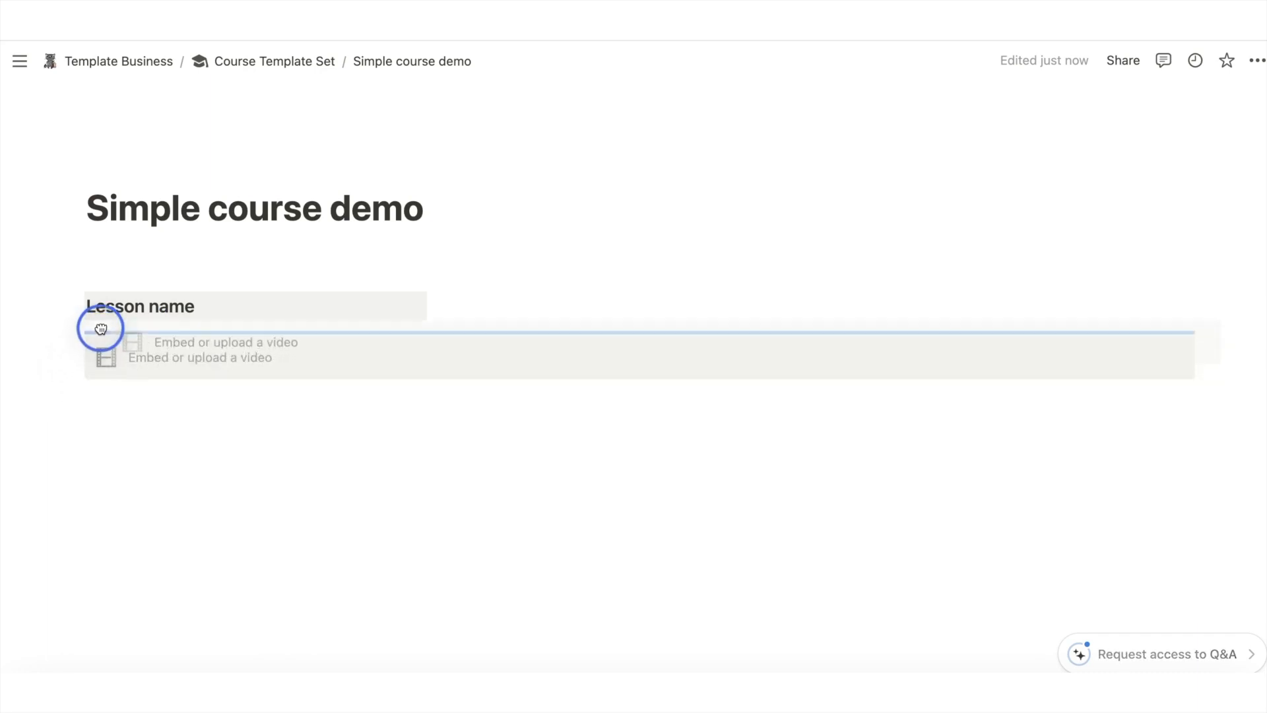
pyautogui.moveTo(101, 329); pyautogui.dragTo(114, 312)
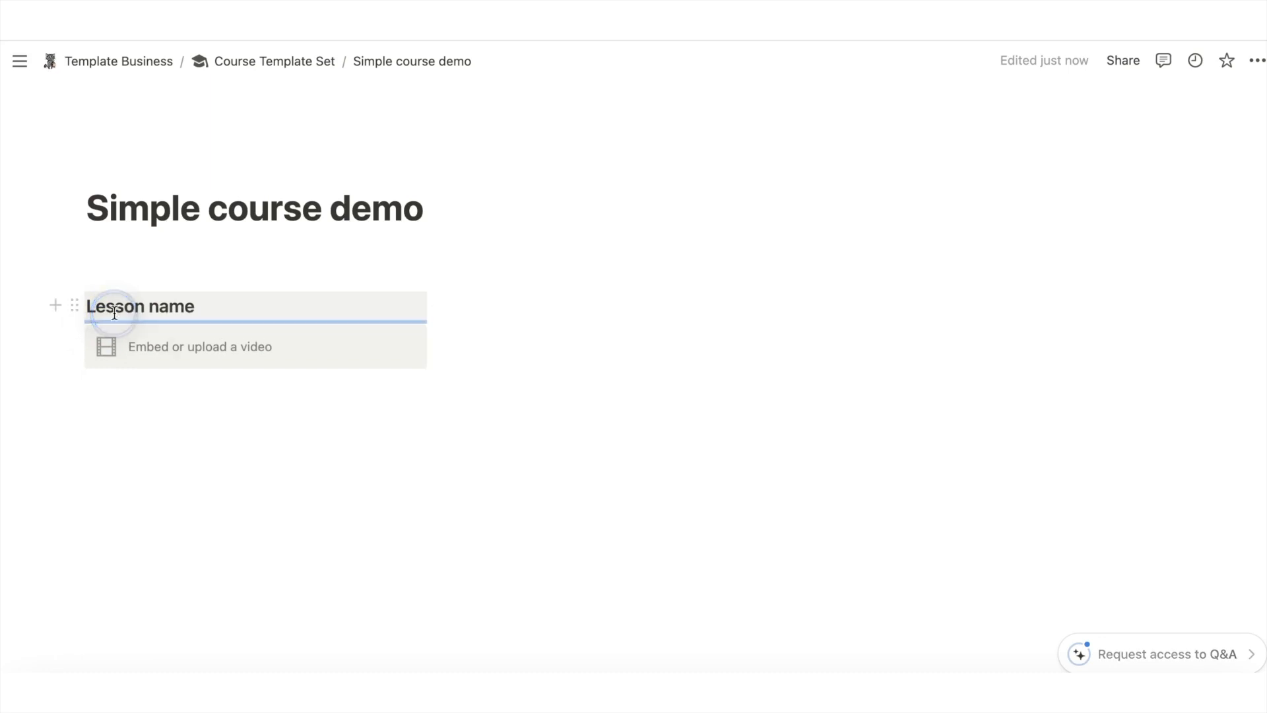
# Add a toggle list below the video block and label it "Additional course info".
pyautogui.click(94, 392)
pyautogui.write('/to')
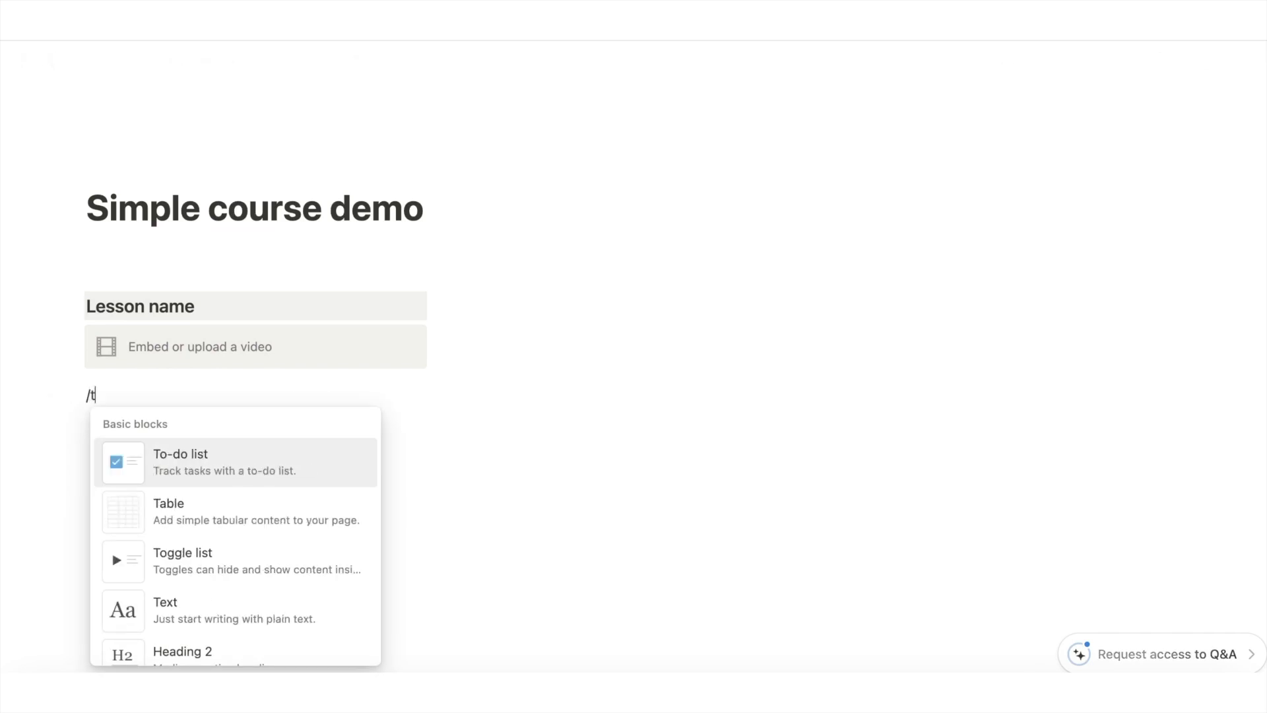
pyautogui.press('BackSpace')
pyautogui.press('BackSpace')
pyautogui.press('BackSpace')
pyautogui.write('/togg')
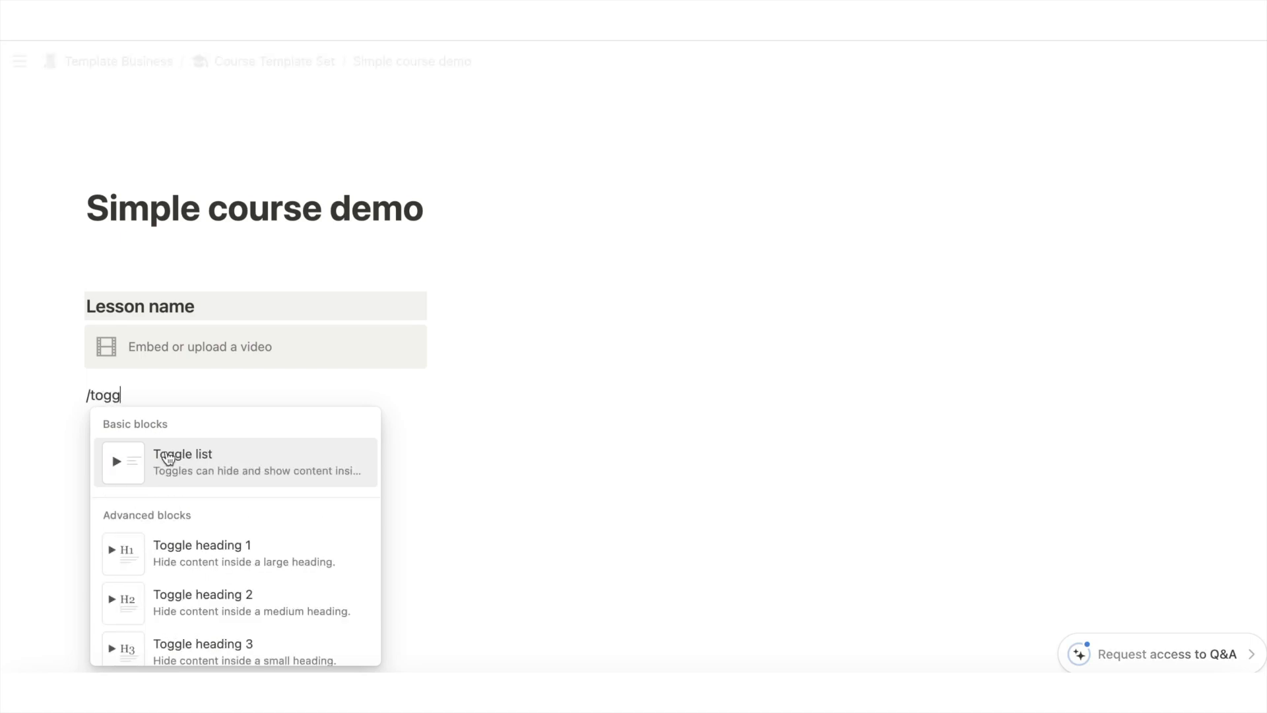
pyautogui.click(178, 464)
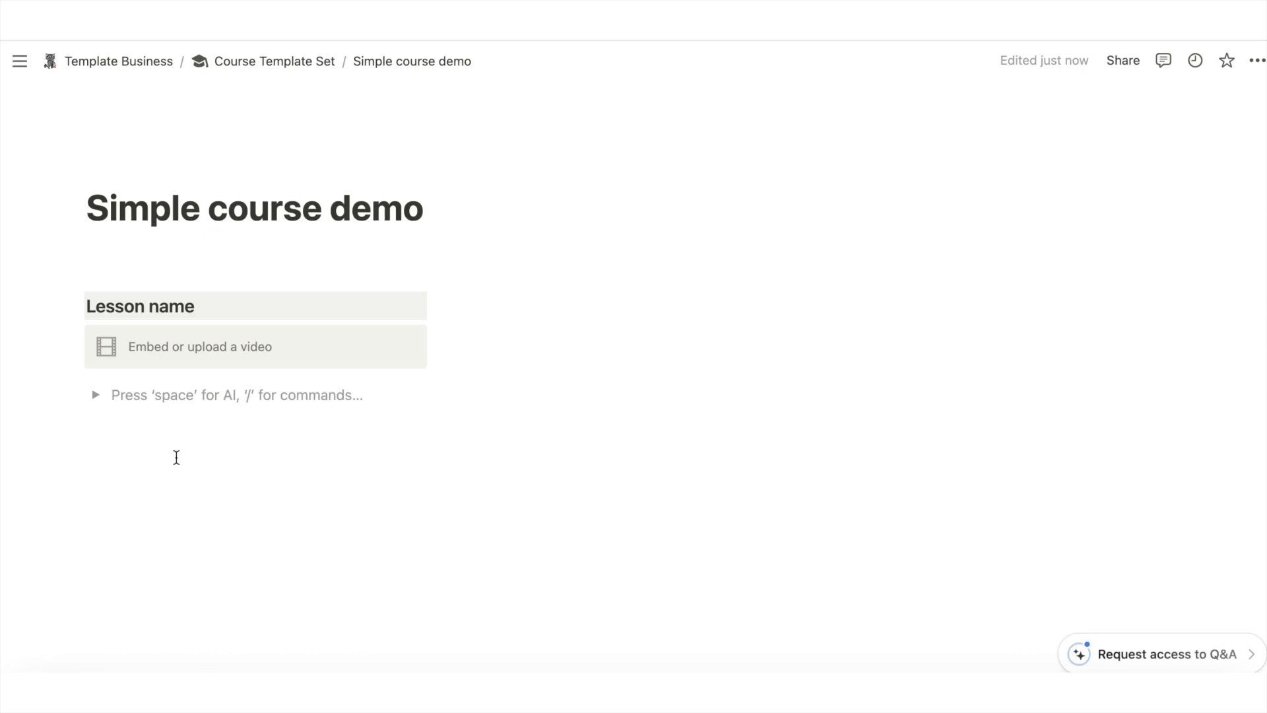
pyautogui.write('Additional course info')
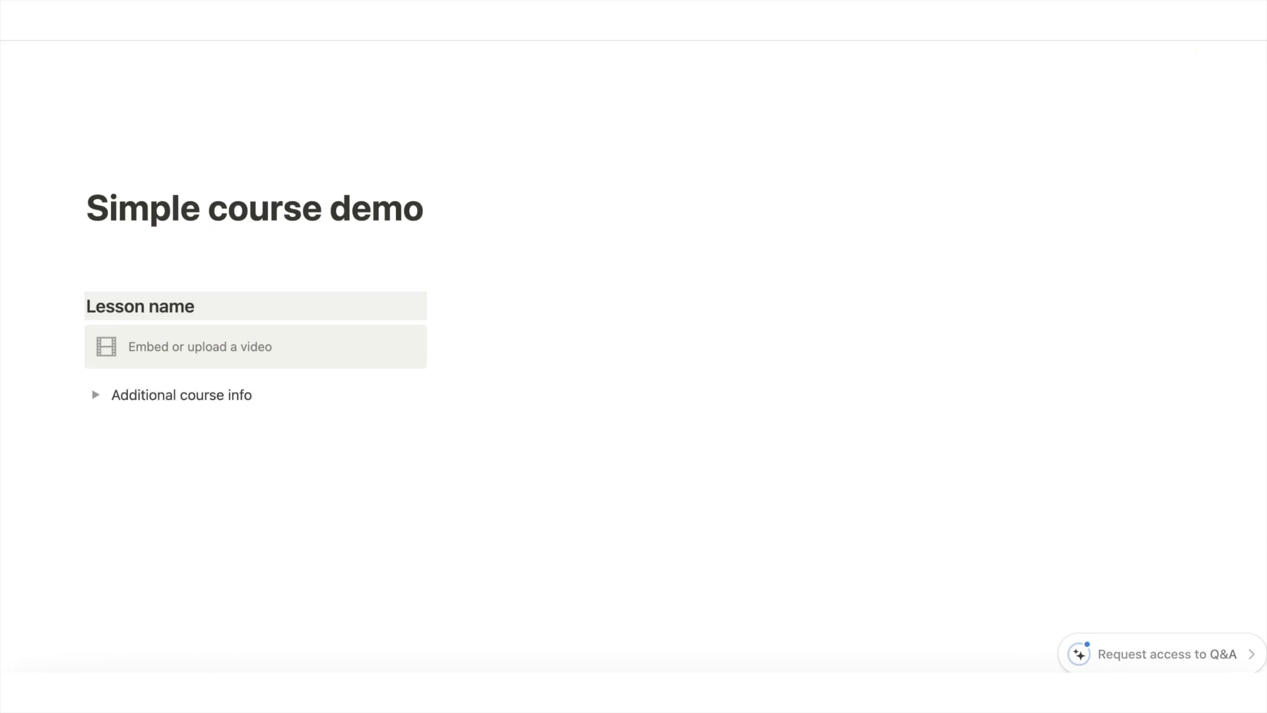
# Make the "Additional course info" toggle label bold.
pyautogui.moveTo(257, 393); pyautogui.dragTo(111, 393)
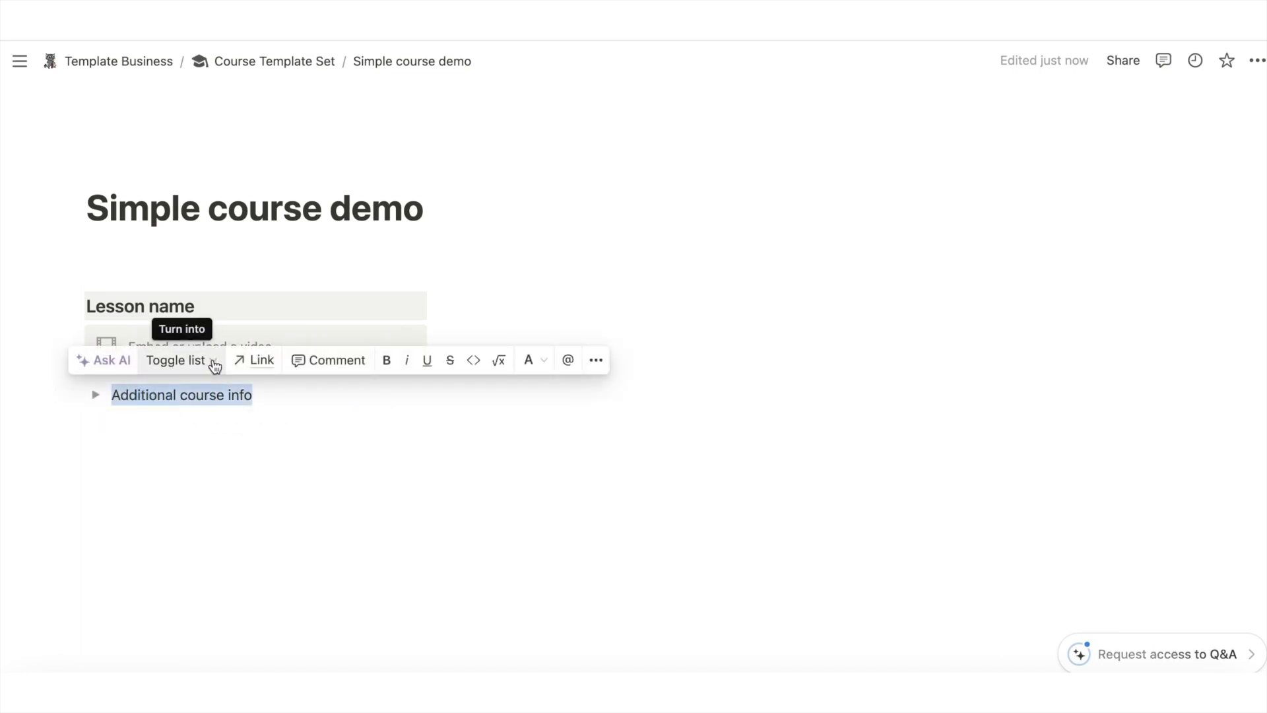
pyautogui.click(386, 360)
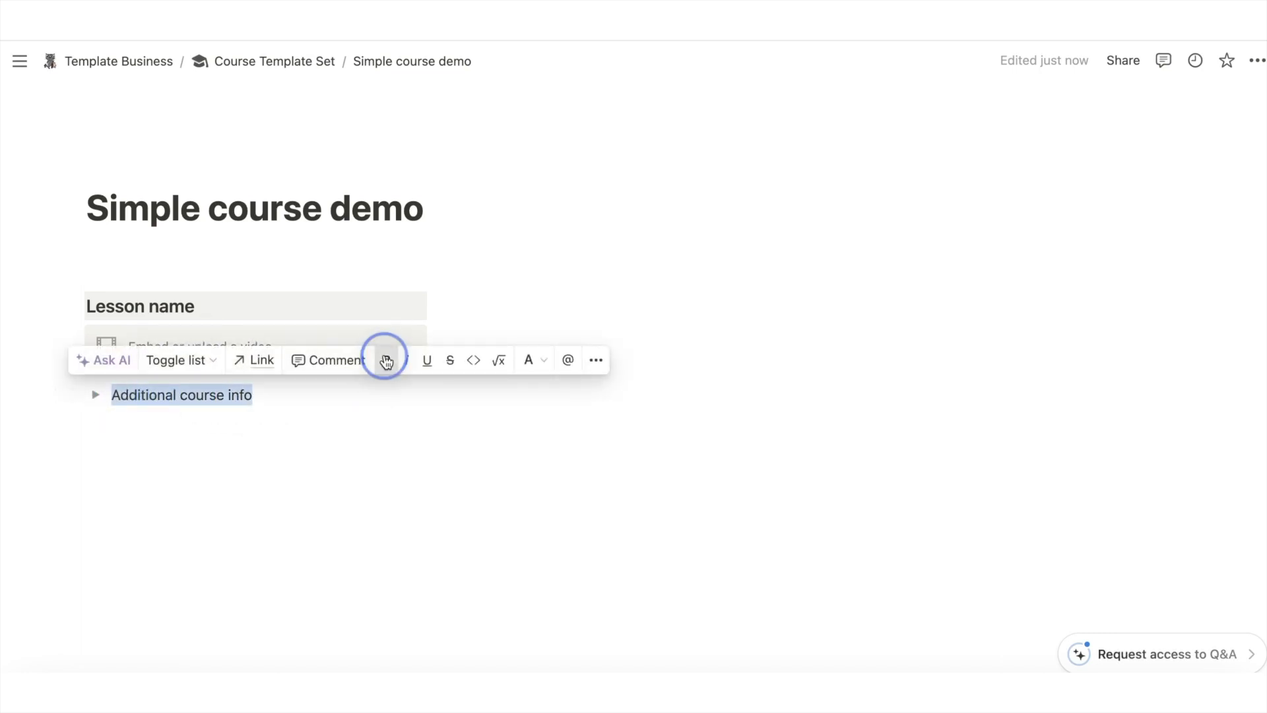
pyautogui.click(275, 394)
# Expand the "Additional course info" toggle and write "Transcript goes here" inside it, followed by a new line.
pyautogui.click(96, 395)
pyautogui.click(96, 395)
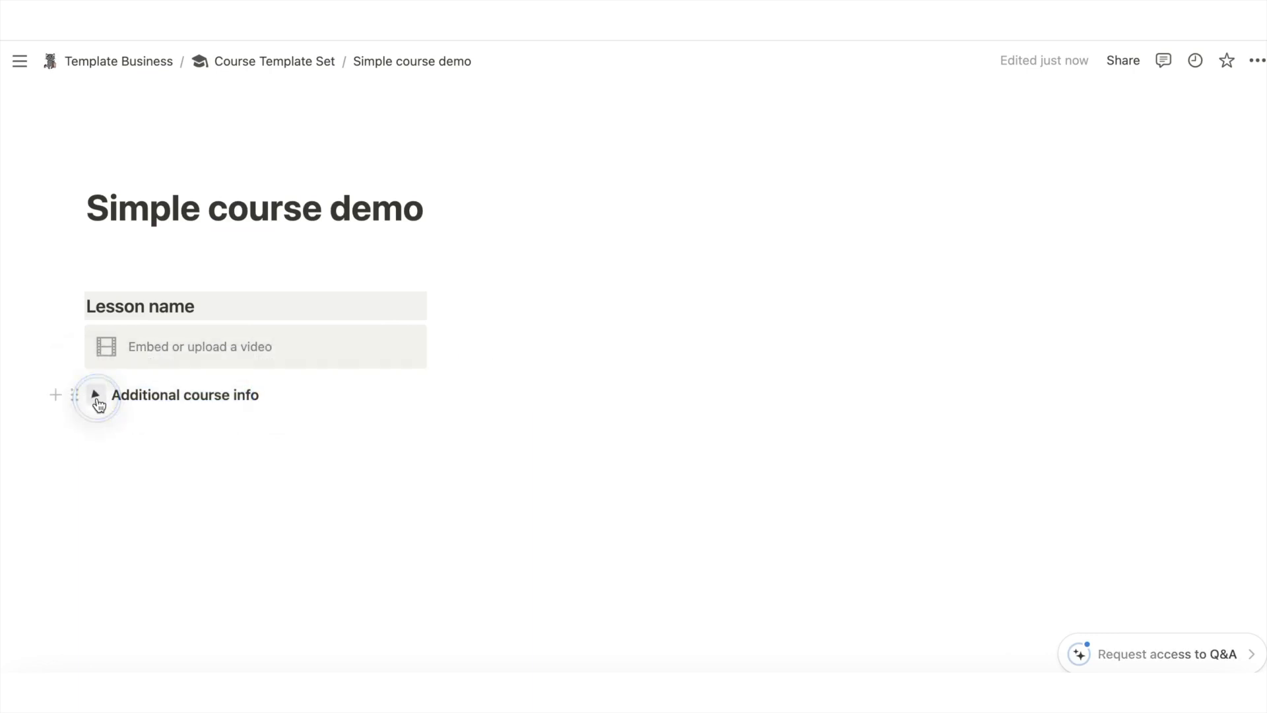
pyautogui.click(95, 394)
pyautogui.click(124, 417)
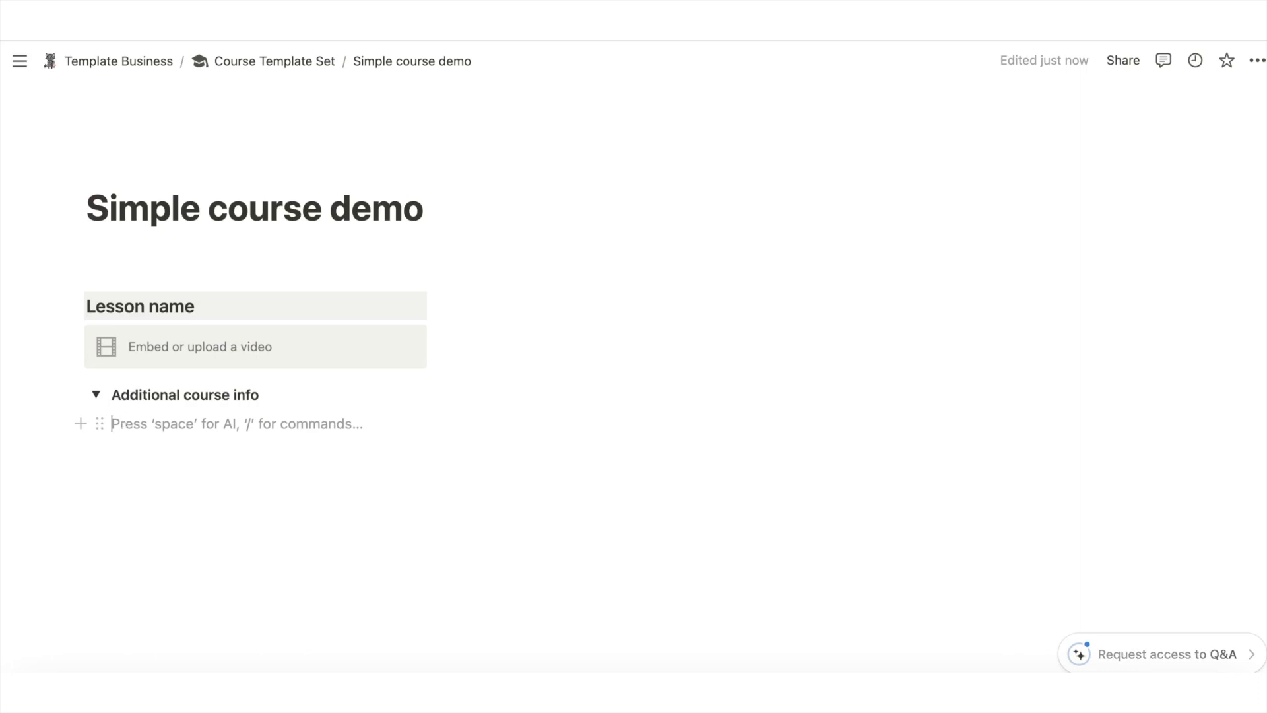
pyautogui.write('/')
pyautogui.press('BackSpace')
pyautogui.write('te')
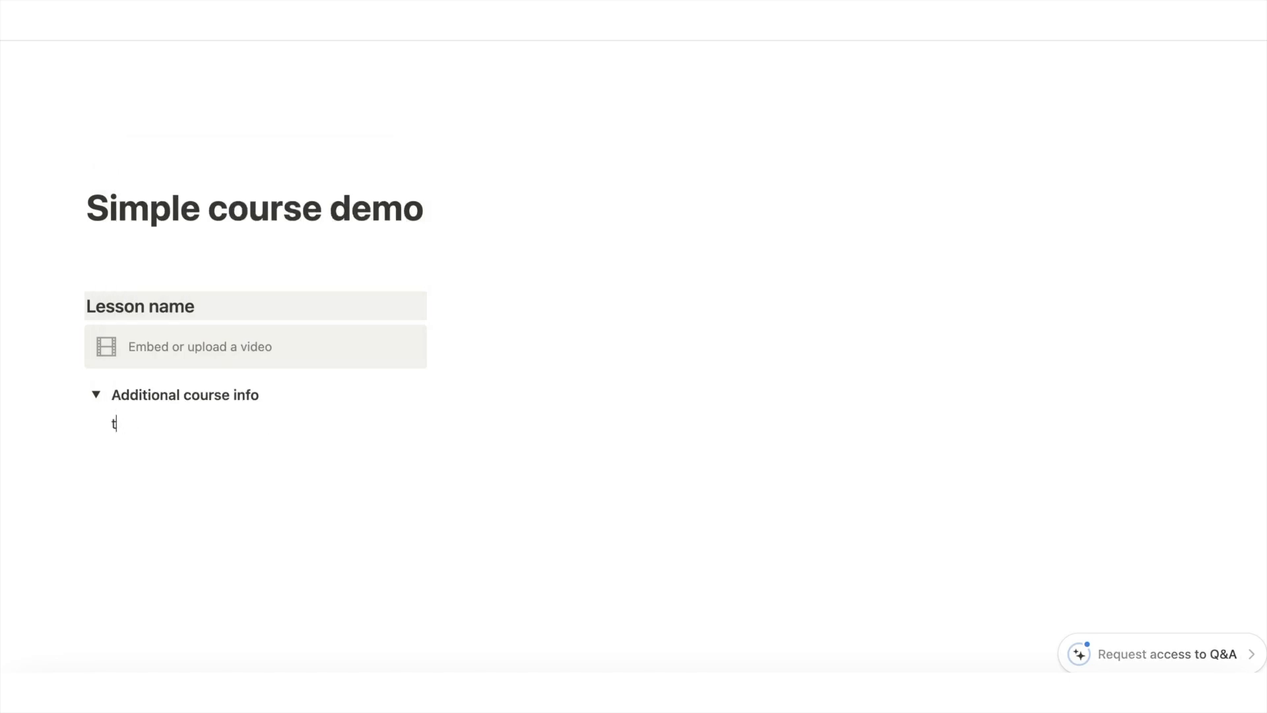
pyautogui.press('BackSpace')
pyautogui.write('Transcript goes here')
pyautogui.press('Return')
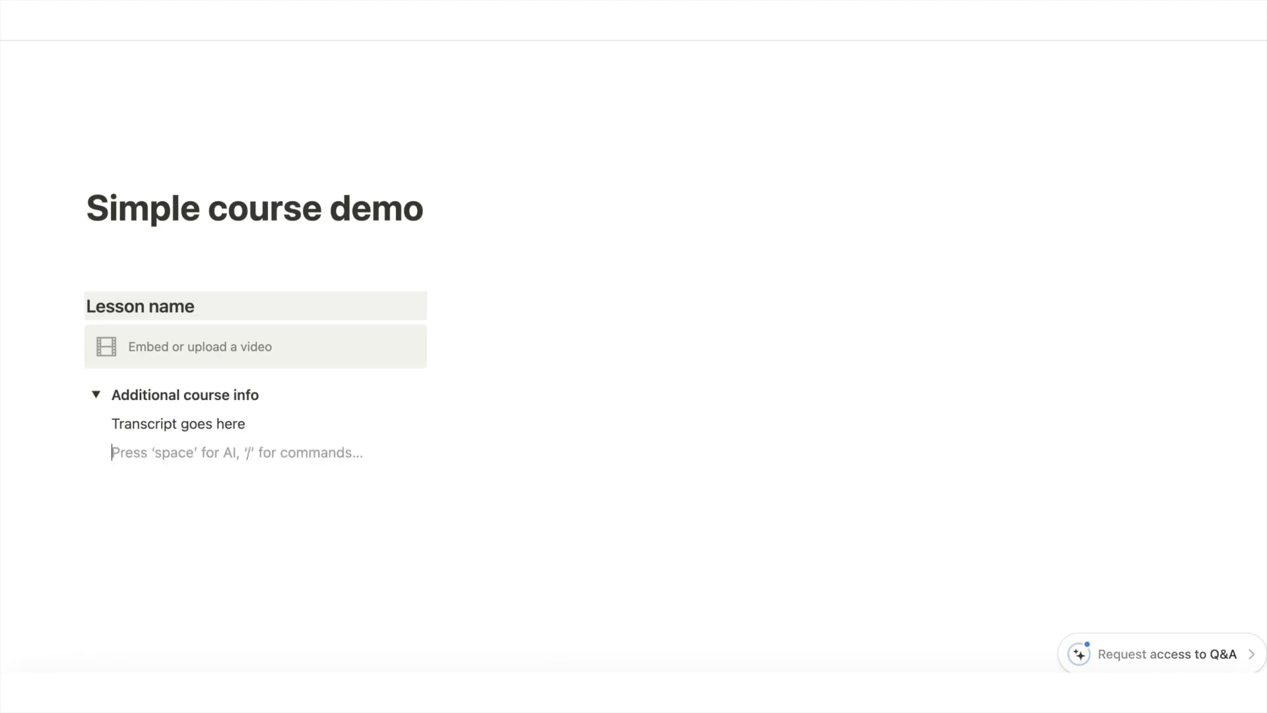
# Add an empty image block below the transcript line and move the "Additional course info" toggle into the first column beneath the video block.
pyautogui.write('/')
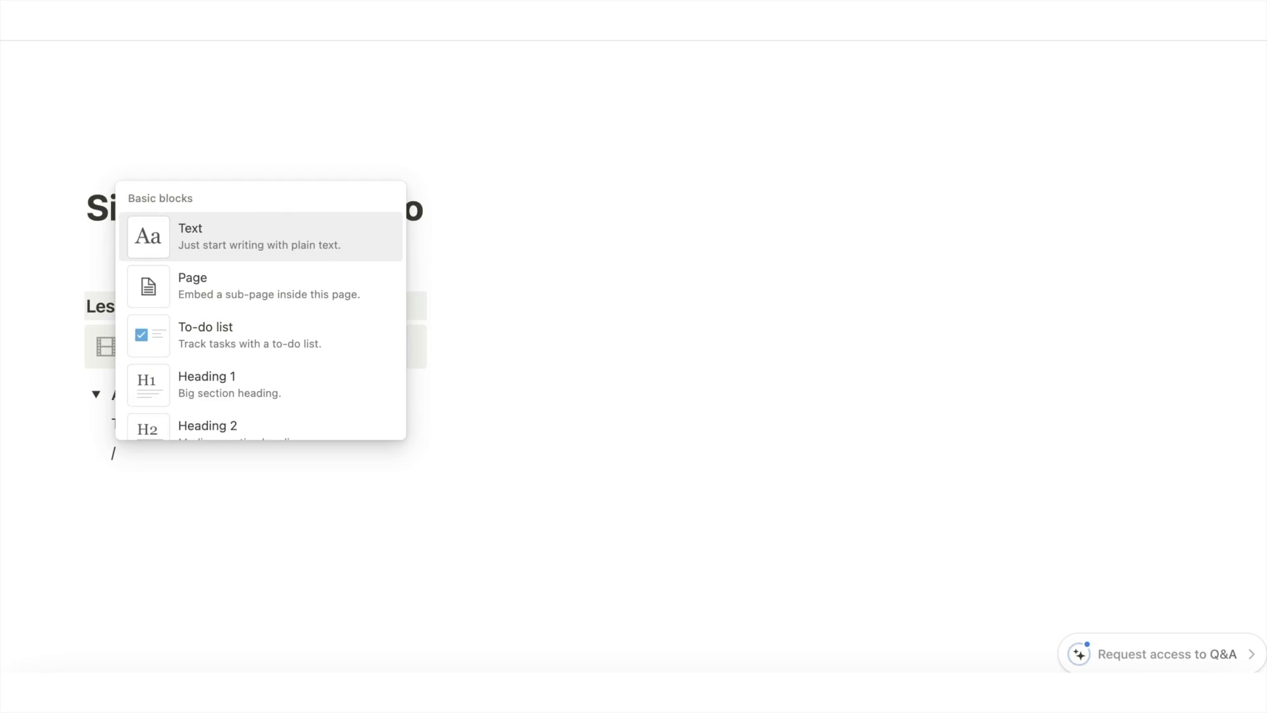
pyautogui.write('ima')
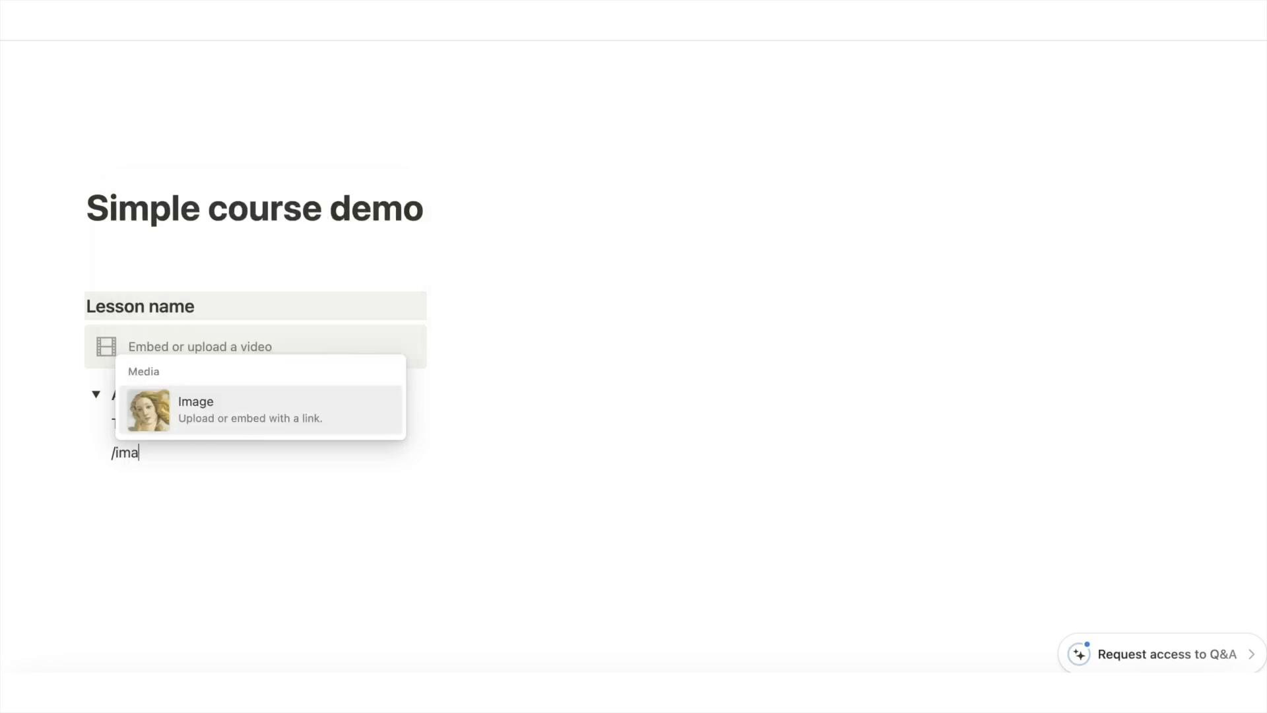
pyautogui.click(211, 402)
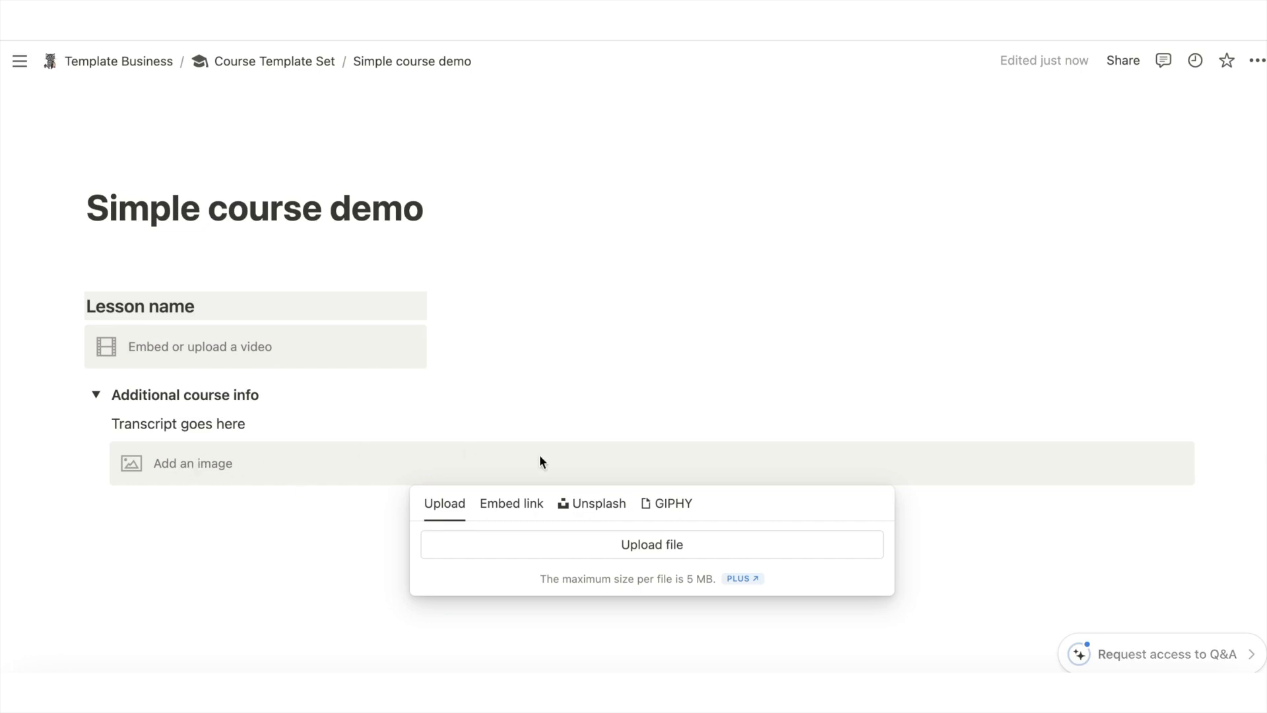
pyautogui.click(97, 460)
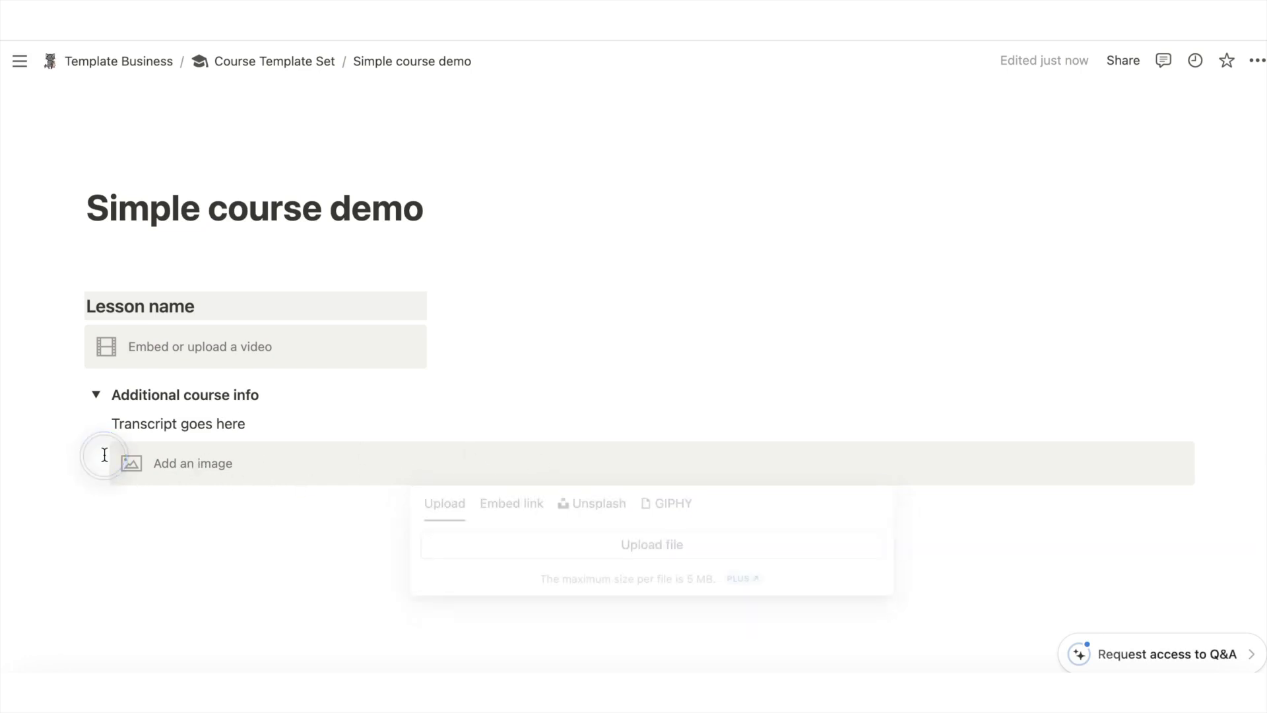
pyautogui.click(97, 455)
pyautogui.moveTo(97, 455); pyautogui.dragTo(128, 370)
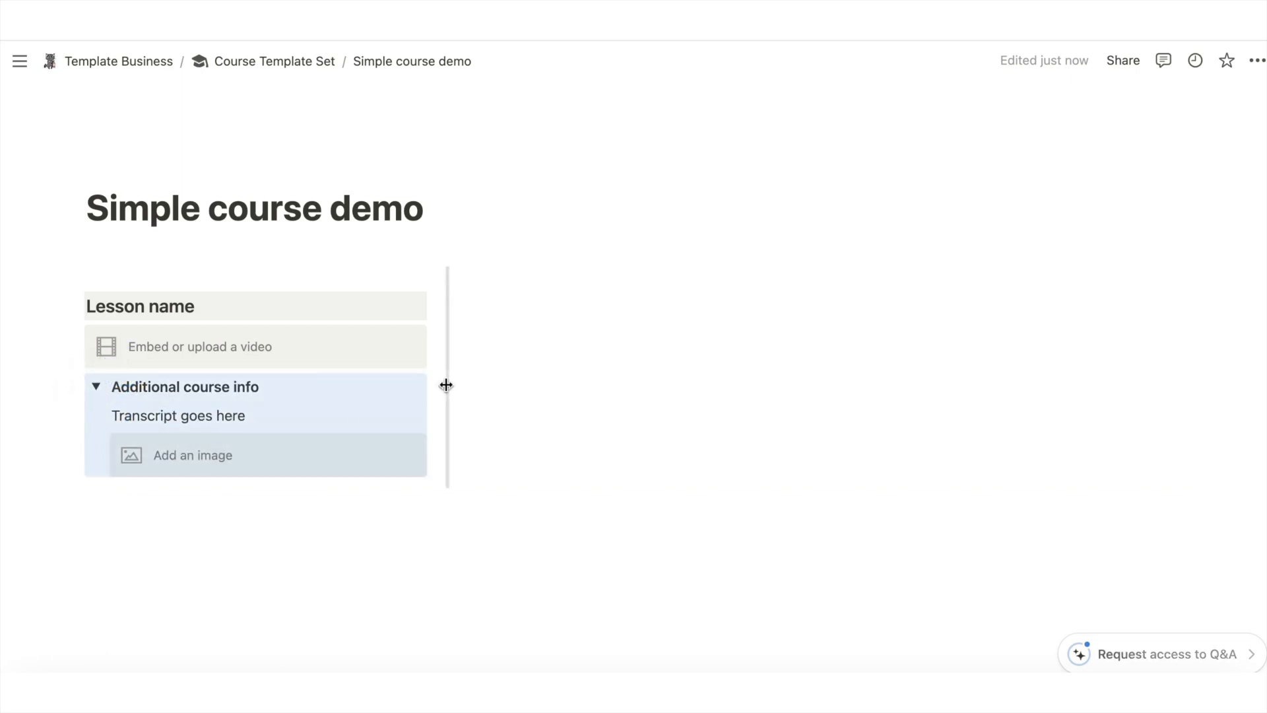
# Insert a file block inside the "Additional course info" toggle, below the image block.
pyautogui.scroll(-1, 564, 386)
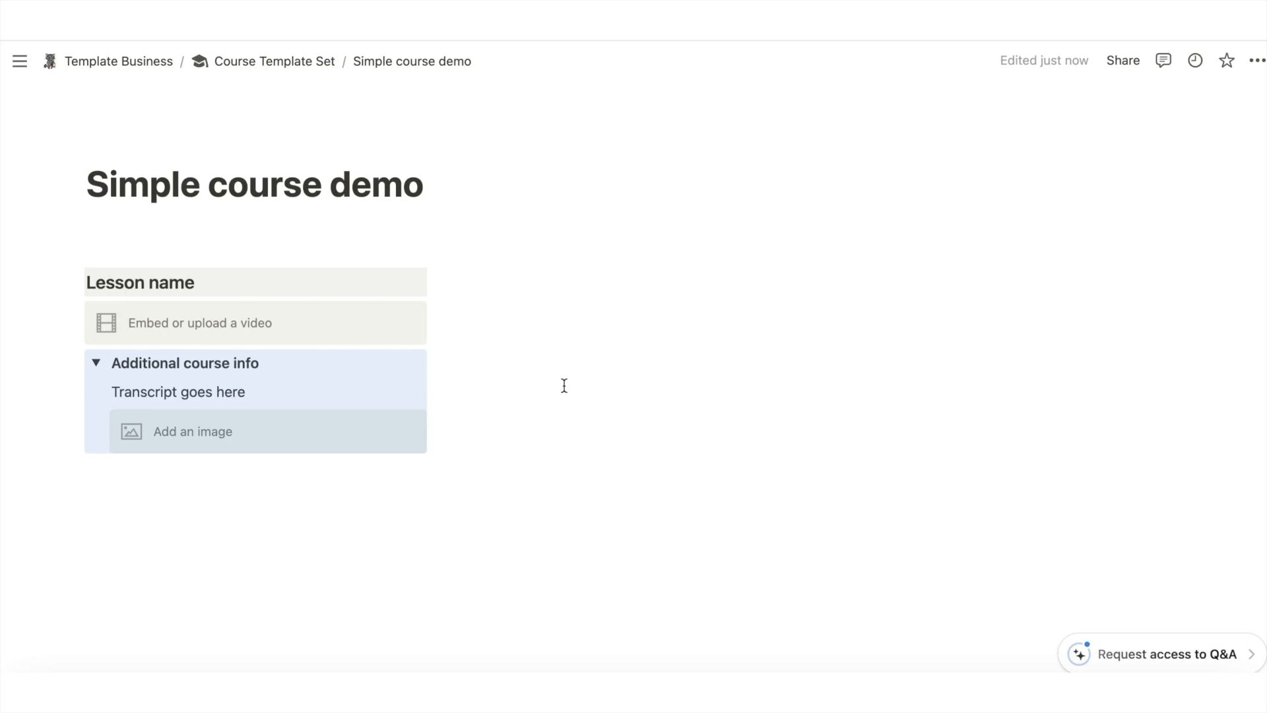
pyautogui.click(85, 424)
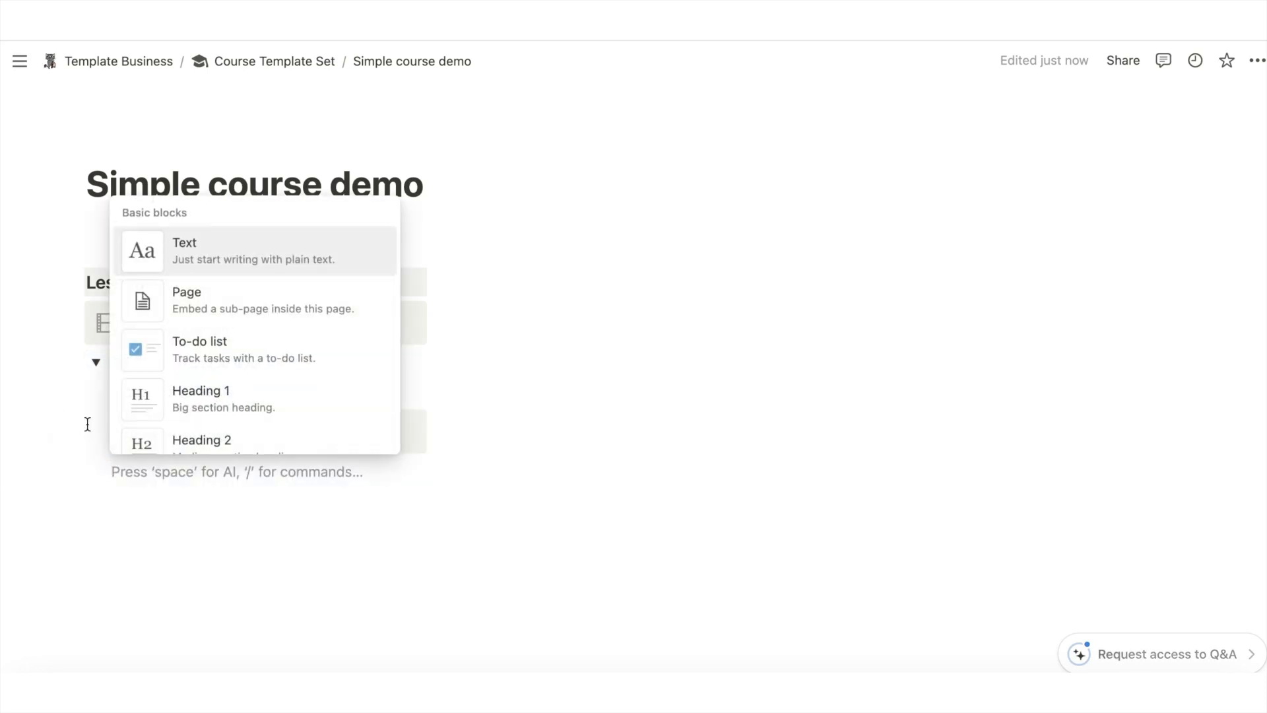
pyautogui.write('file')
pyautogui.click(231, 412)
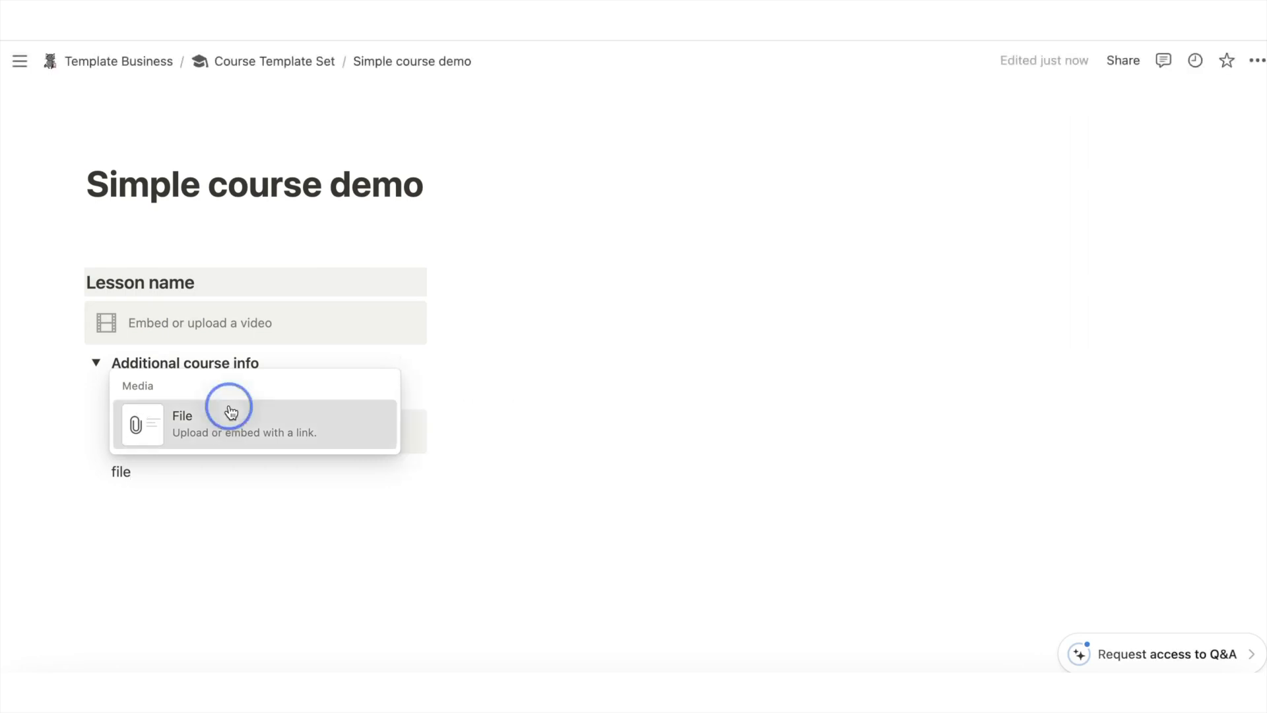
# Check the contents of the "Additional course info" toggle in the first column and leave the toggle collapsed.
pyautogui.click(470, 343)
pyautogui.scroll(-1, 122, 377)
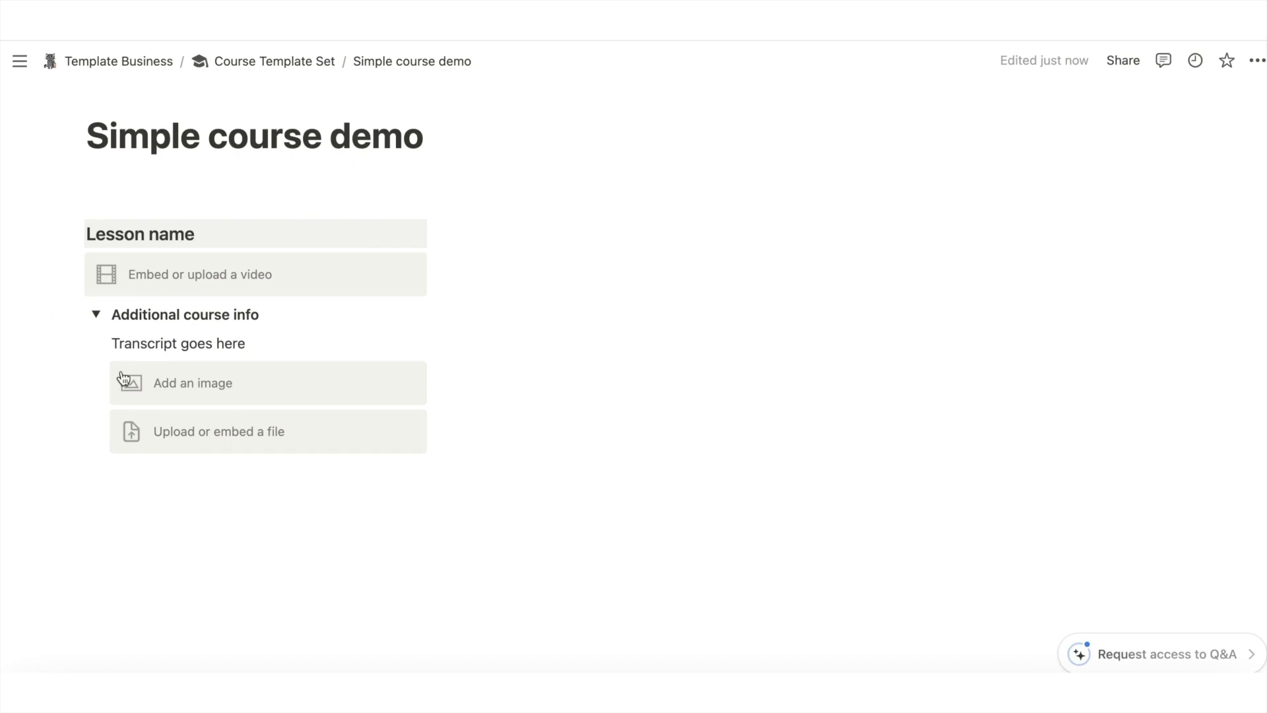
pyautogui.click(95, 314)
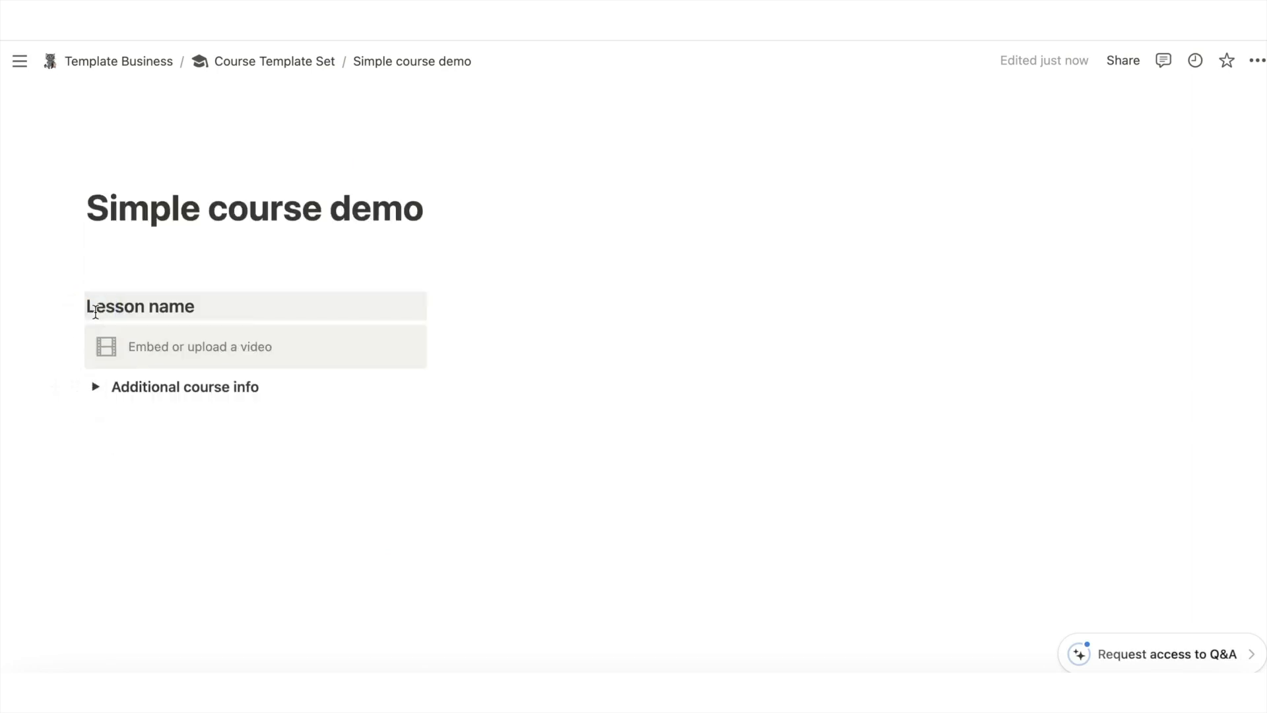
pyautogui.click(96, 386)
pyautogui.scroll(-1, 90, 382)
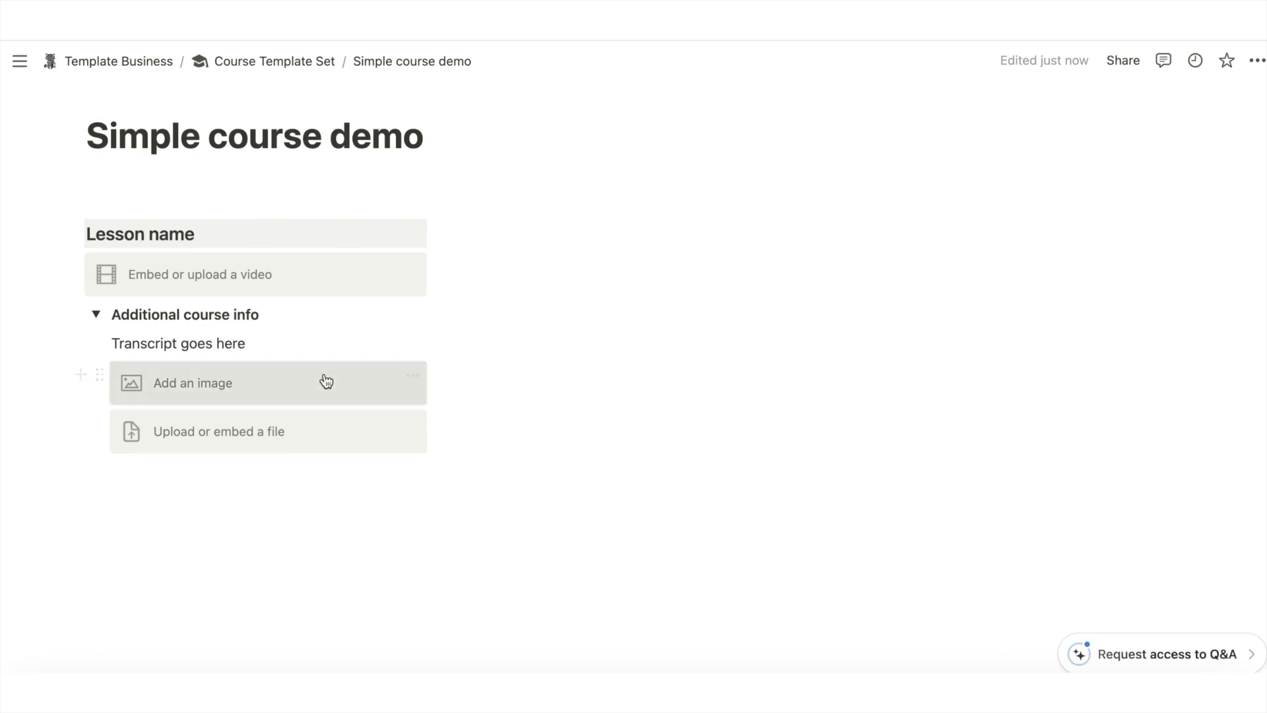
pyautogui.moveTo(415, 468); pyautogui.dragTo(170, 235)
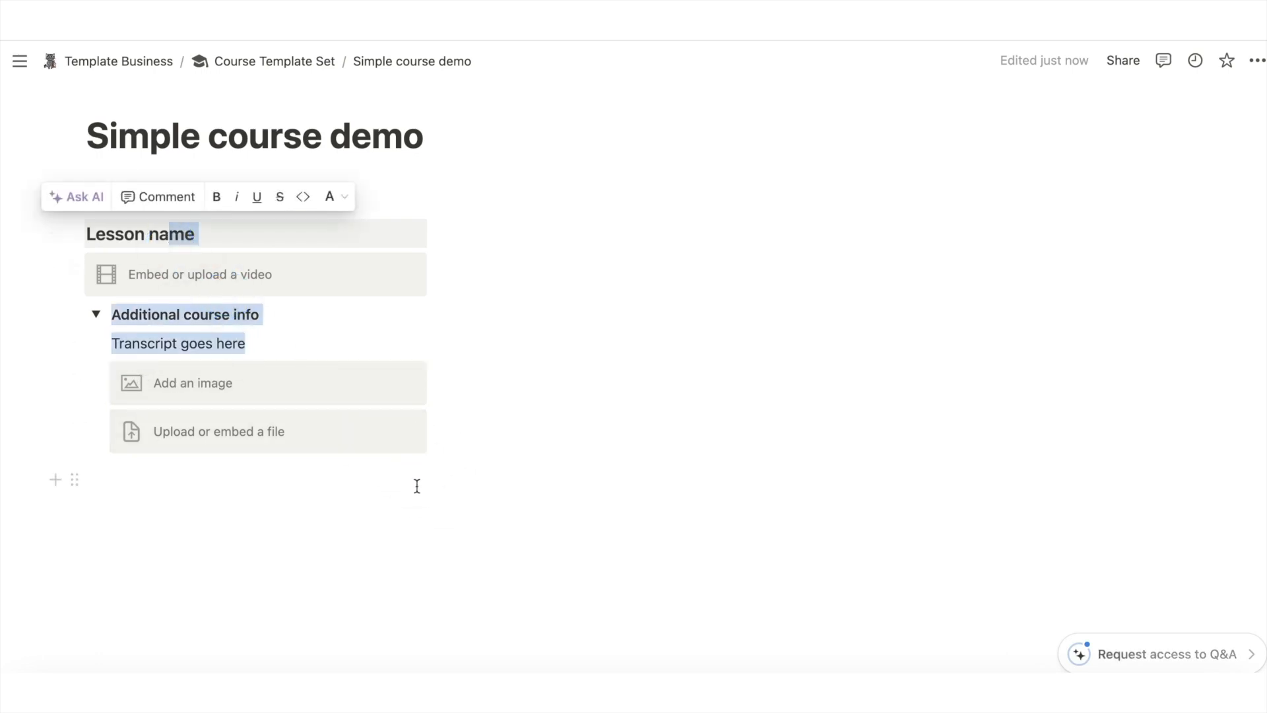
pyautogui.click(95, 315)
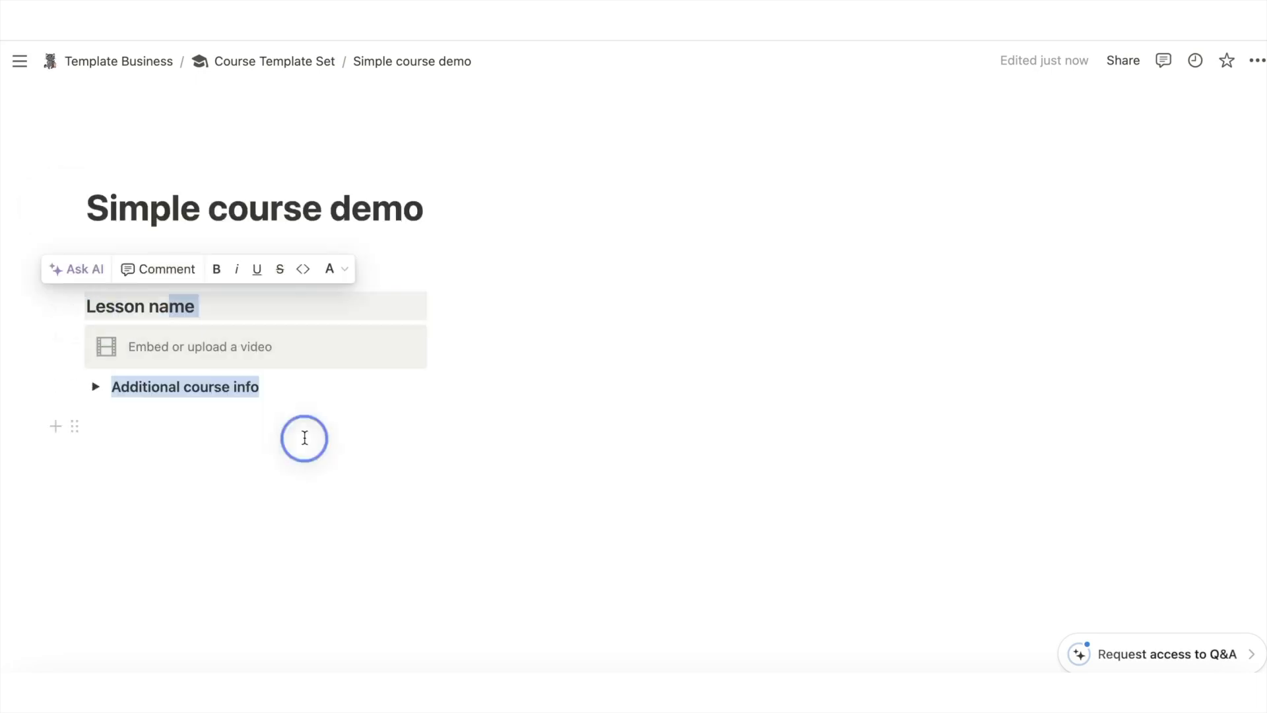
# Copy the "Lesson name" heading, video block and "Additional course info" toggle from the first column into the second and third columns.
pyautogui.click(301, 430)
pyautogui.moveTo(303, 412); pyautogui.dragTo(91, 295)
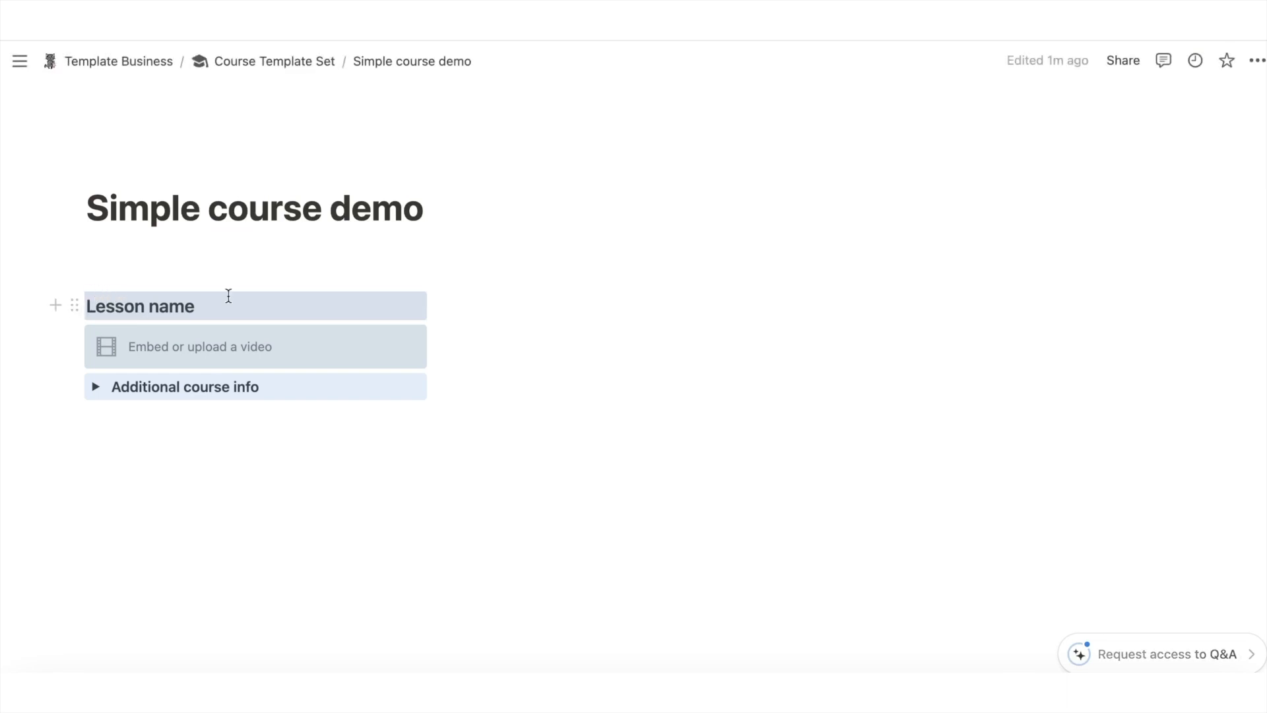
pyautogui.click(483, 303)
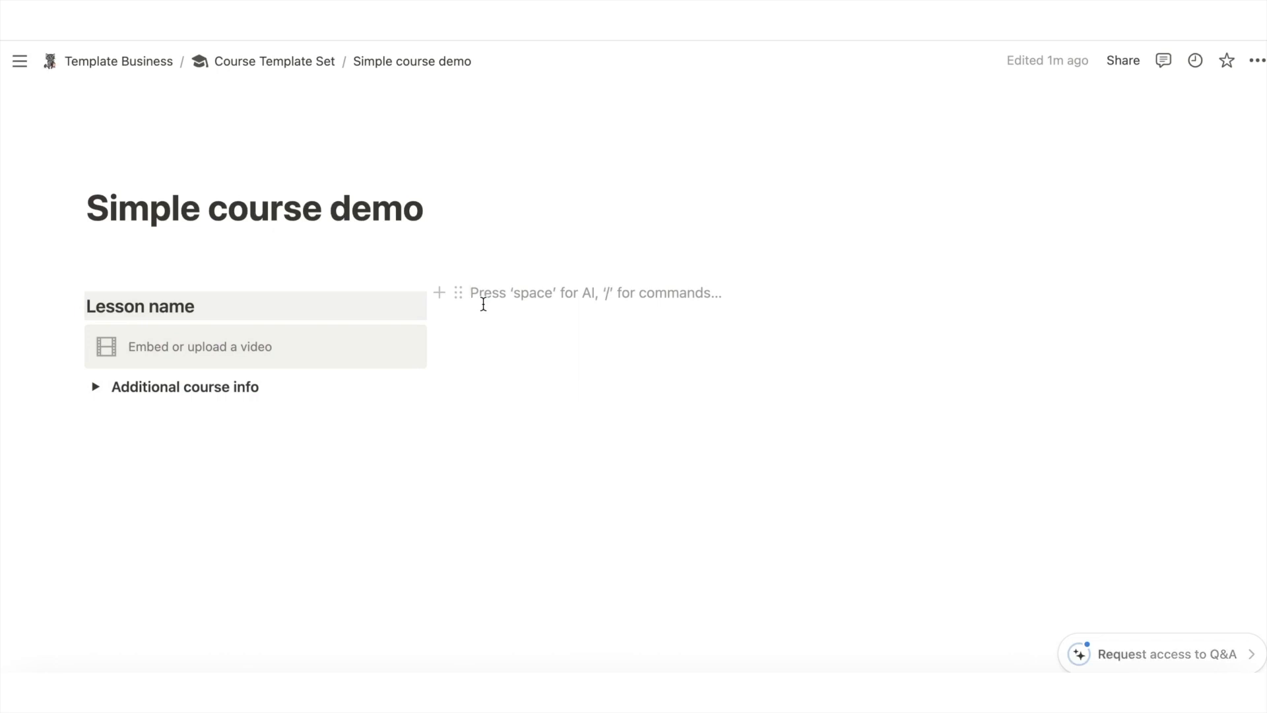
pyautogui.press('super+v')
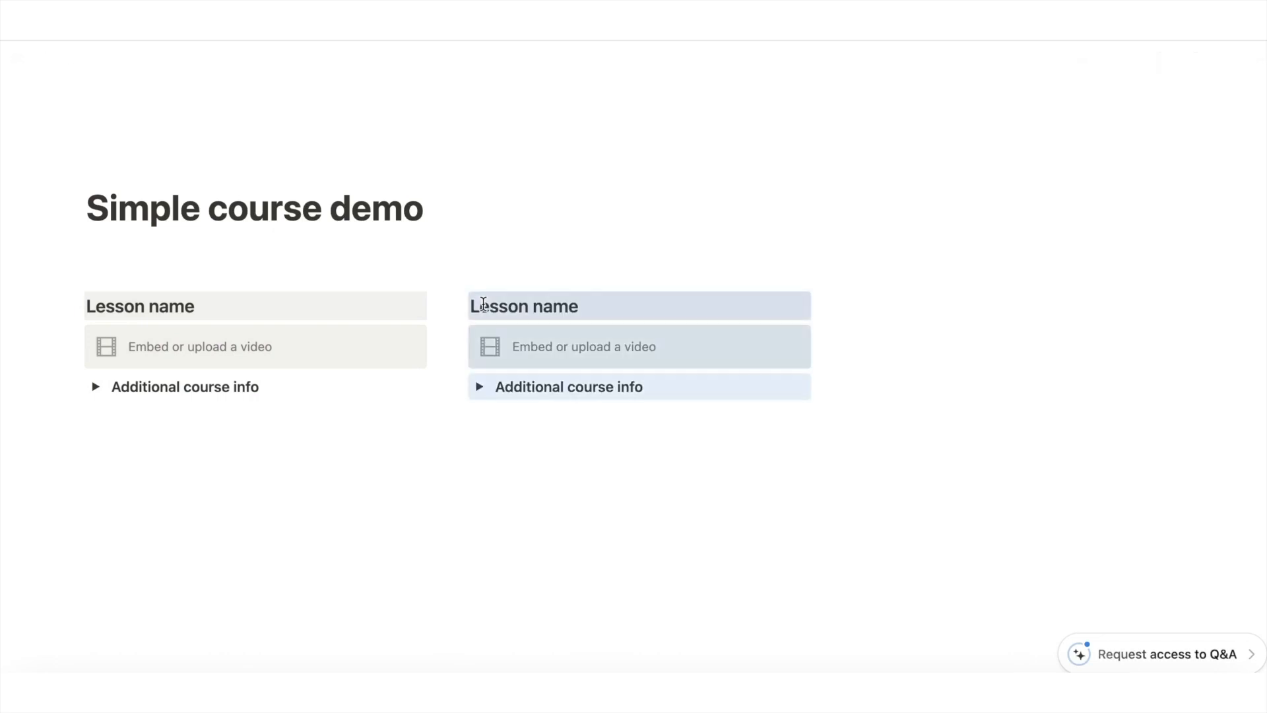
pyautogui.click(906, 305)
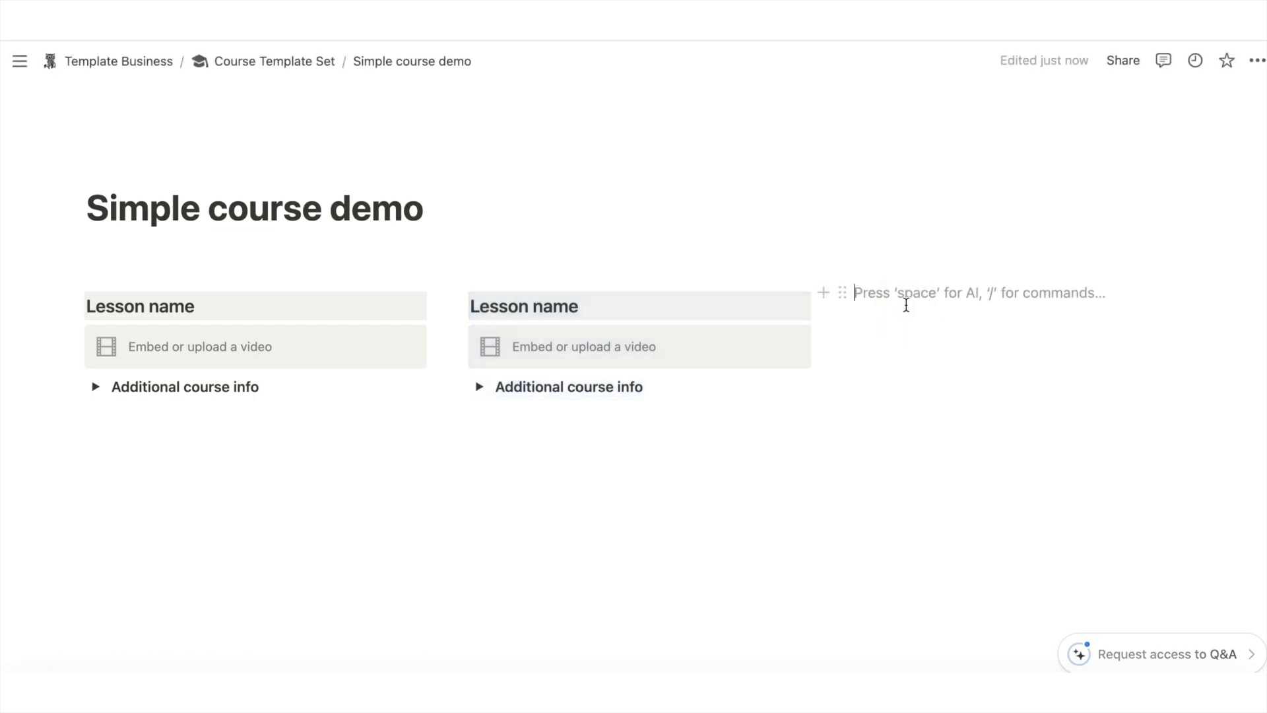
pyautogui.press('super+v')
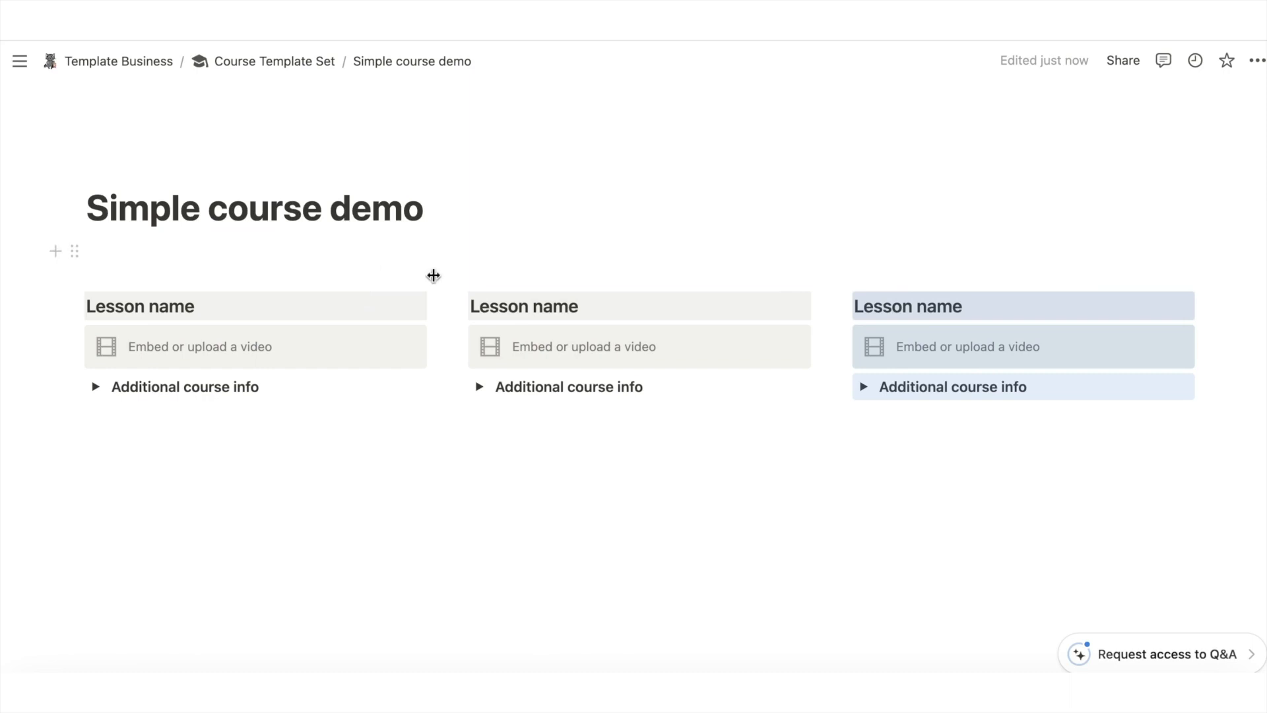
# Add an empty line between the "Lesson name" heading and the video block in each of the three columns.
pyautogui.click(423, 303)
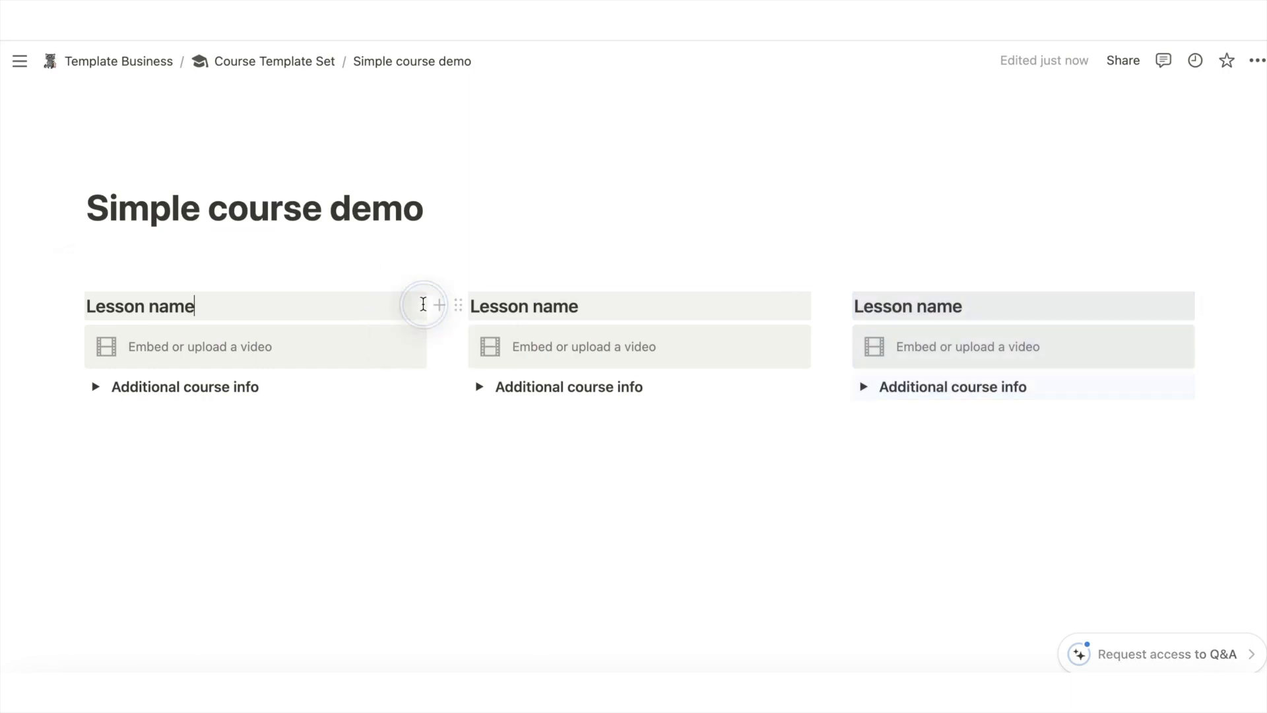
pyautogui.press('Return')
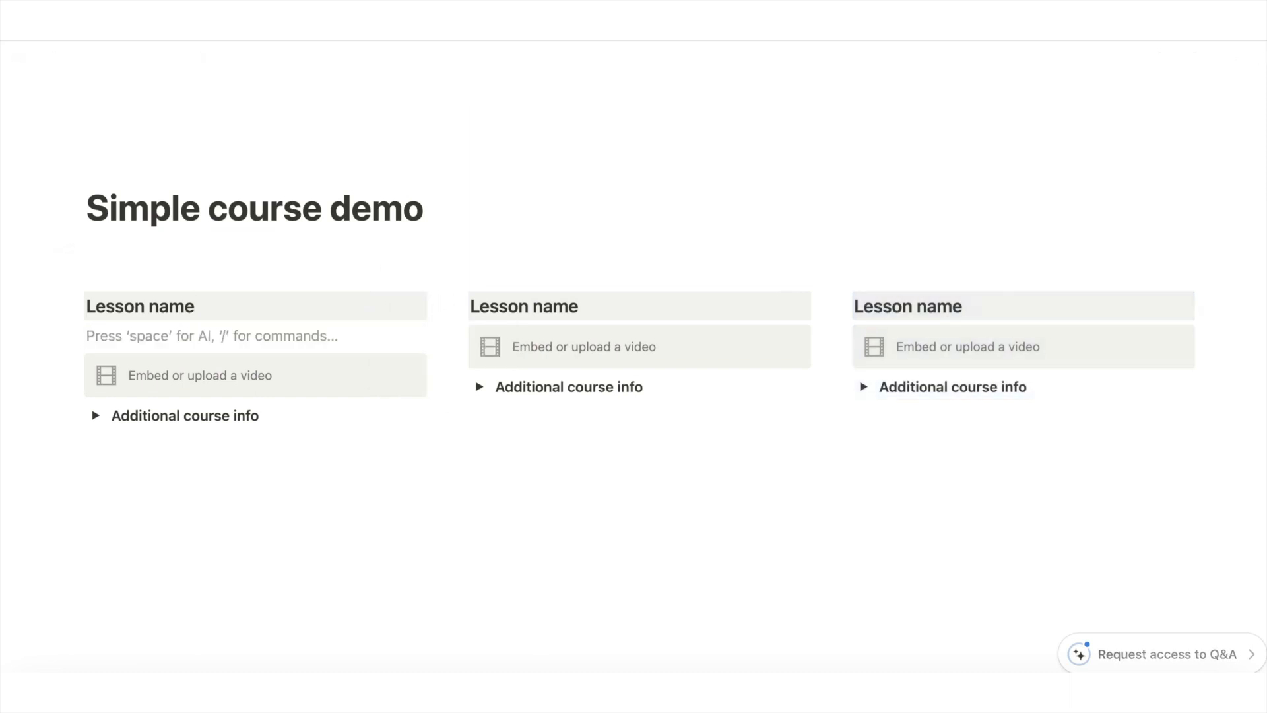
pyautogui.click(724, 302)
pyautogui.press('Return')
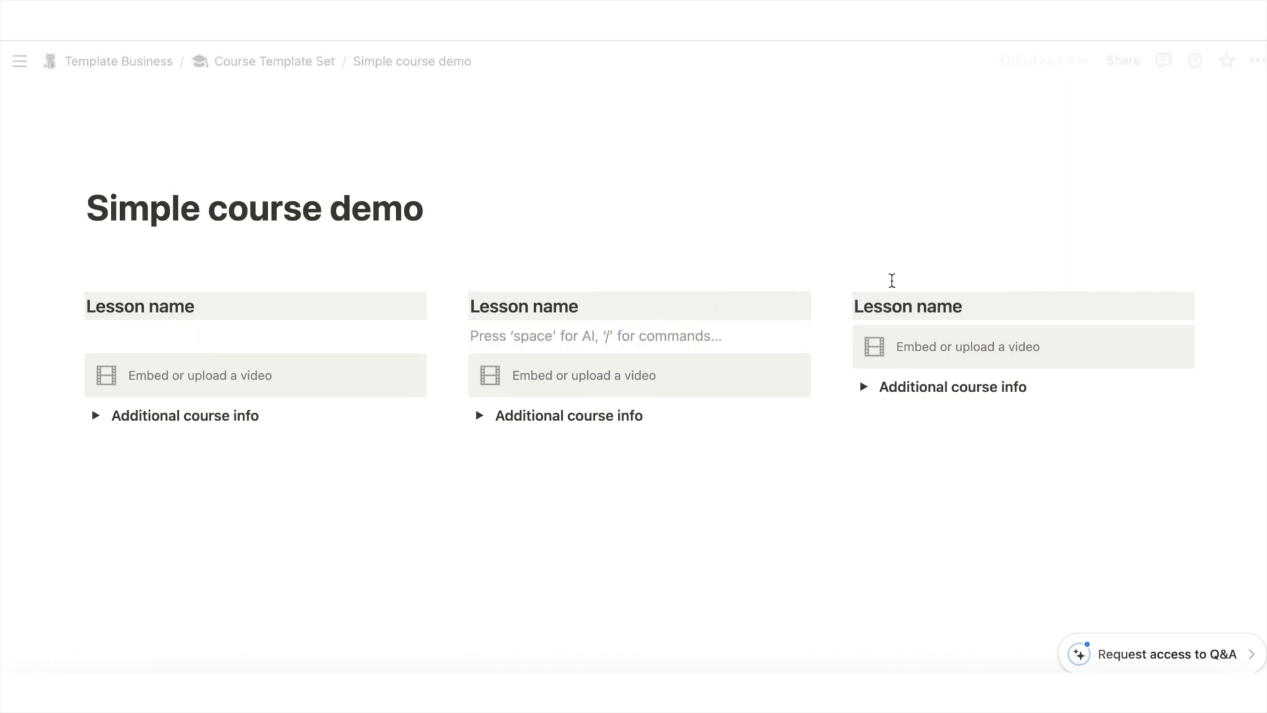
pyautogui.click(986, 301)
pyautogui.press('Return')
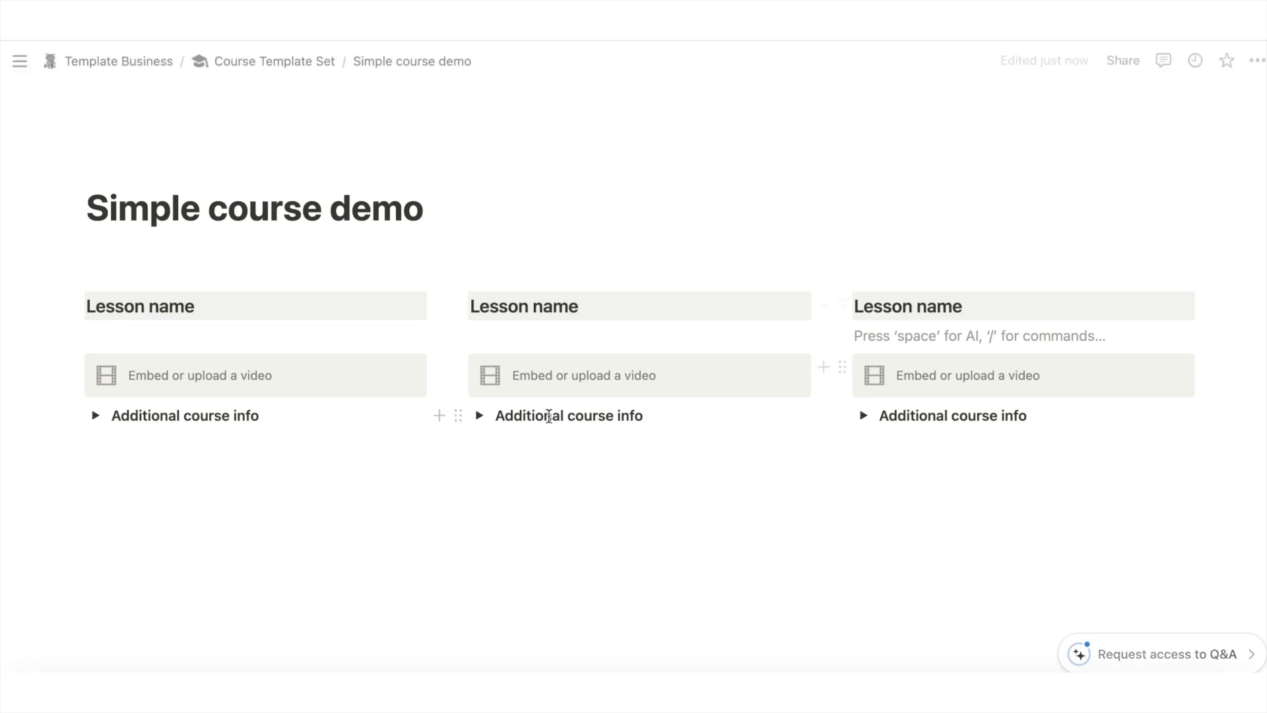
# Insert a divider below the three lesson columns.
pyautogui.click(205, 448)
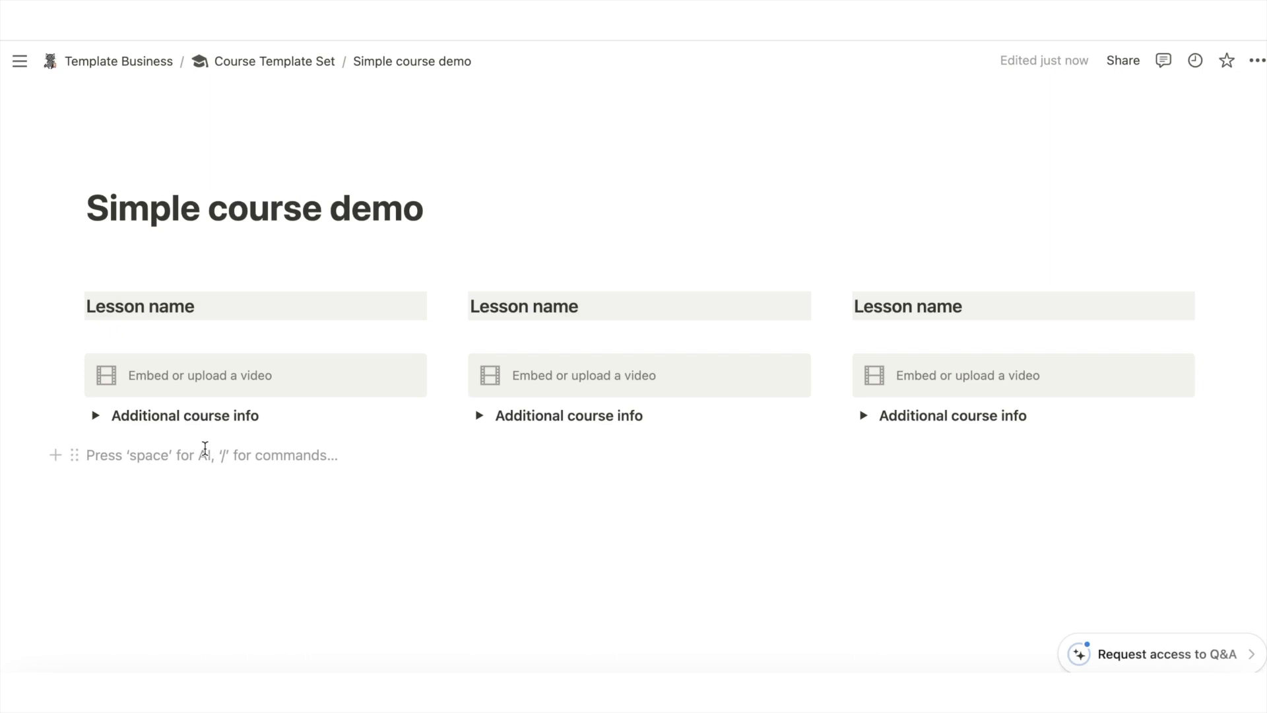
pyautogui.write('/div')
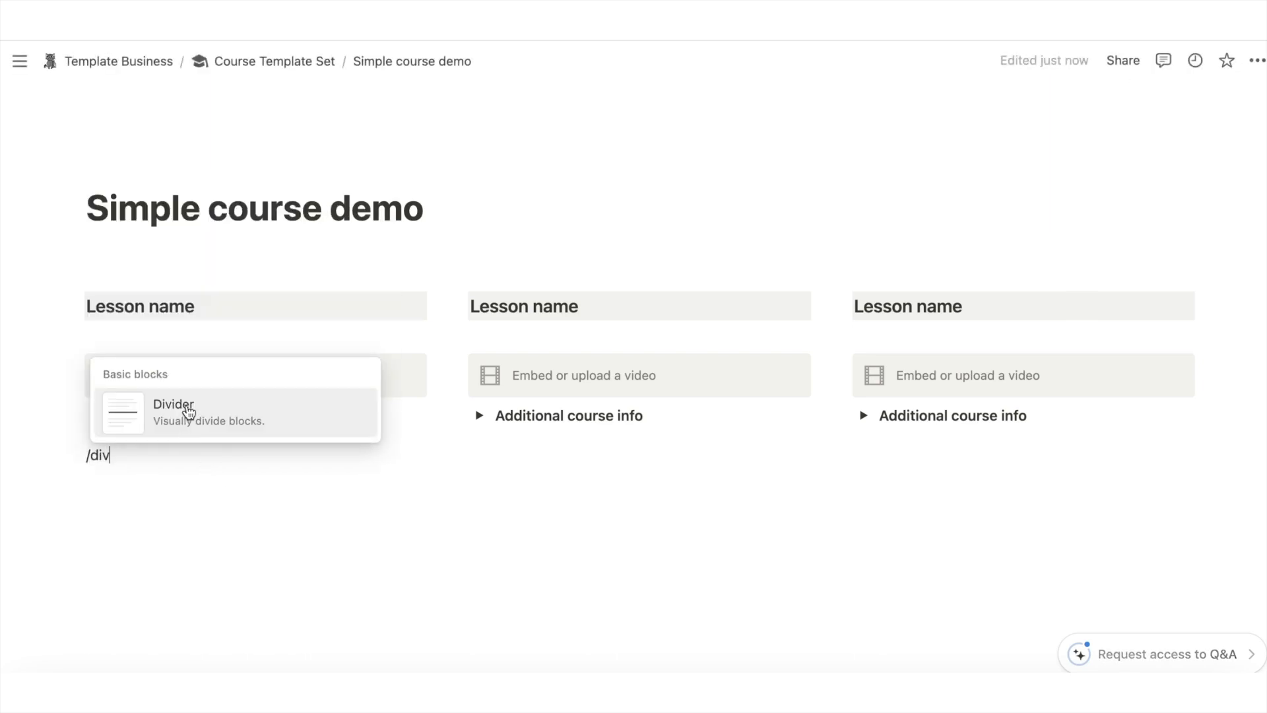
pyautogui.click(189, 413)
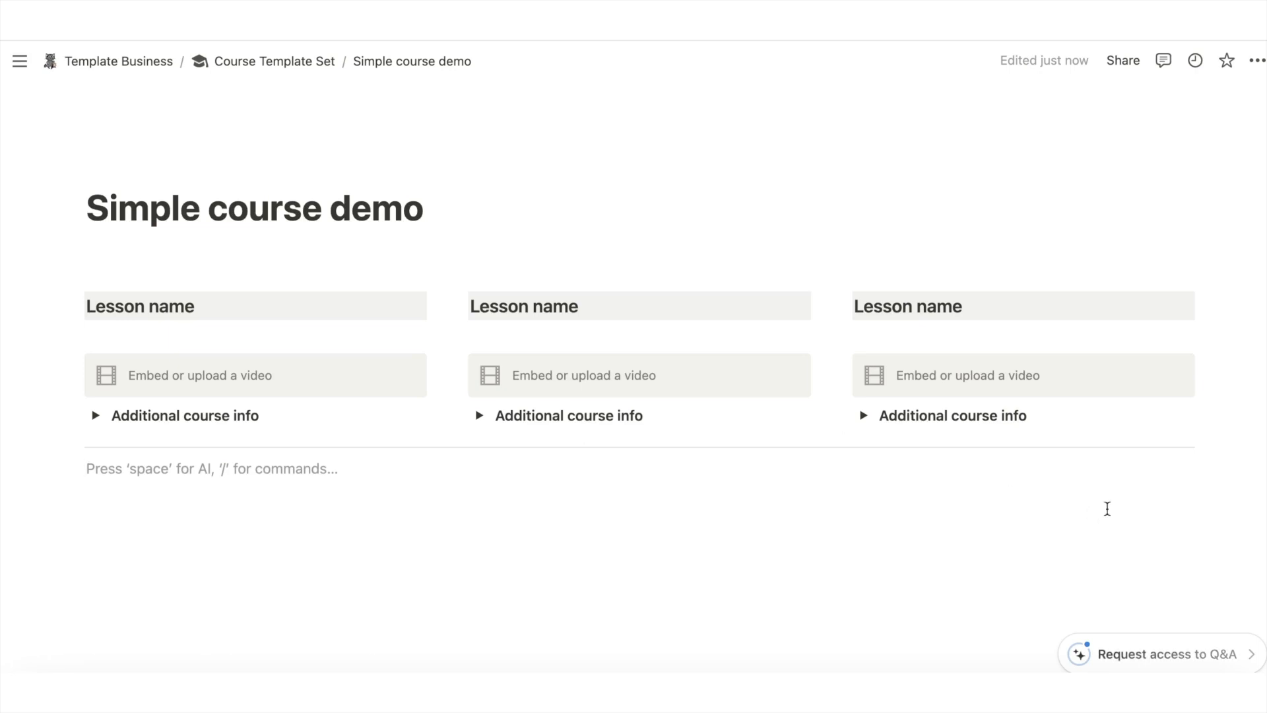
# Copy the three-column lesson row together with its divider and paste it twice below the original row.
pyautogui.moveTo(1232, 486); pyautogui.dragTo(203, 270)
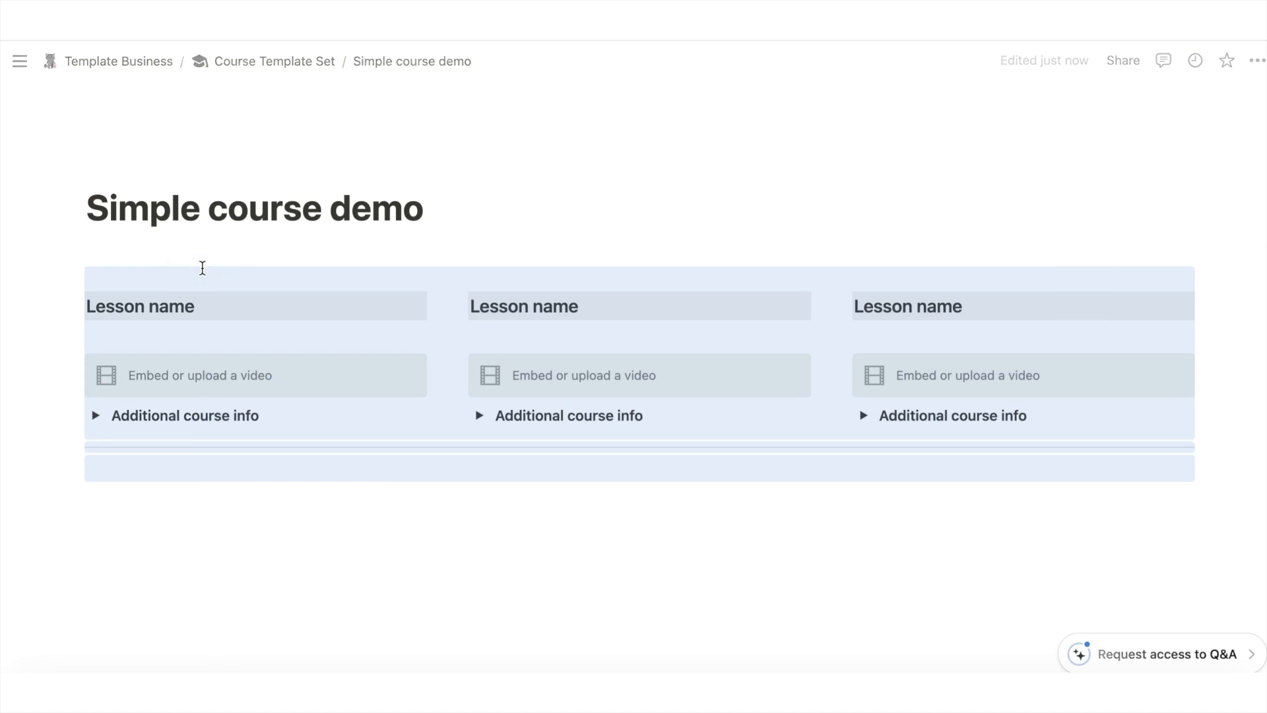
pyautogui.click(107, 485)
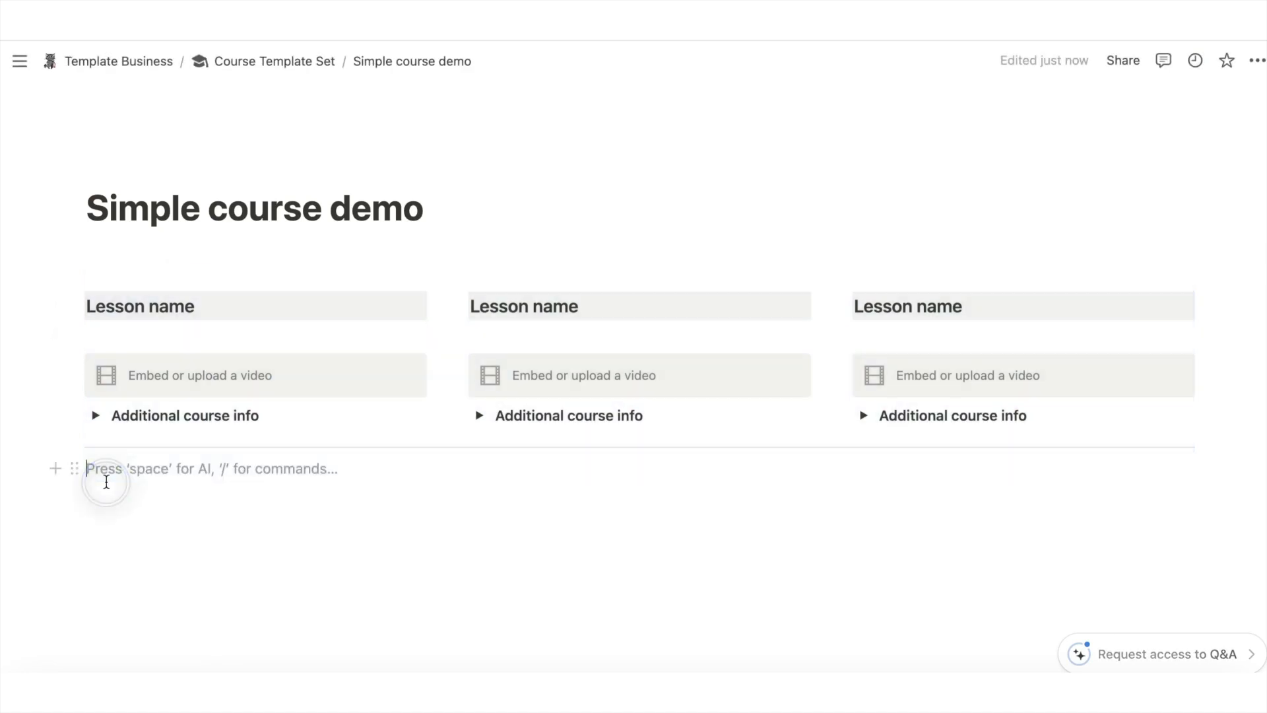
pyautogui.hotkey('ctrl', 'v')
pyautogui.scroll(-3, 106, 484)
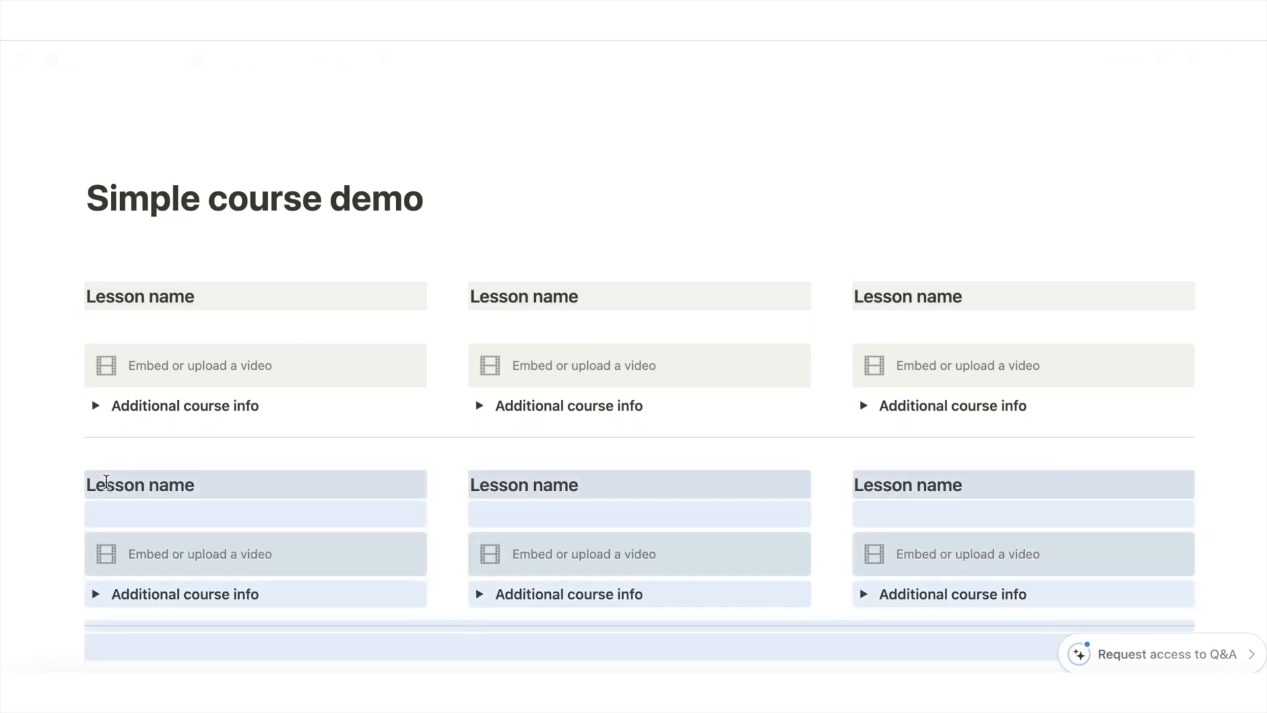
pyautogui.click(106, 484)
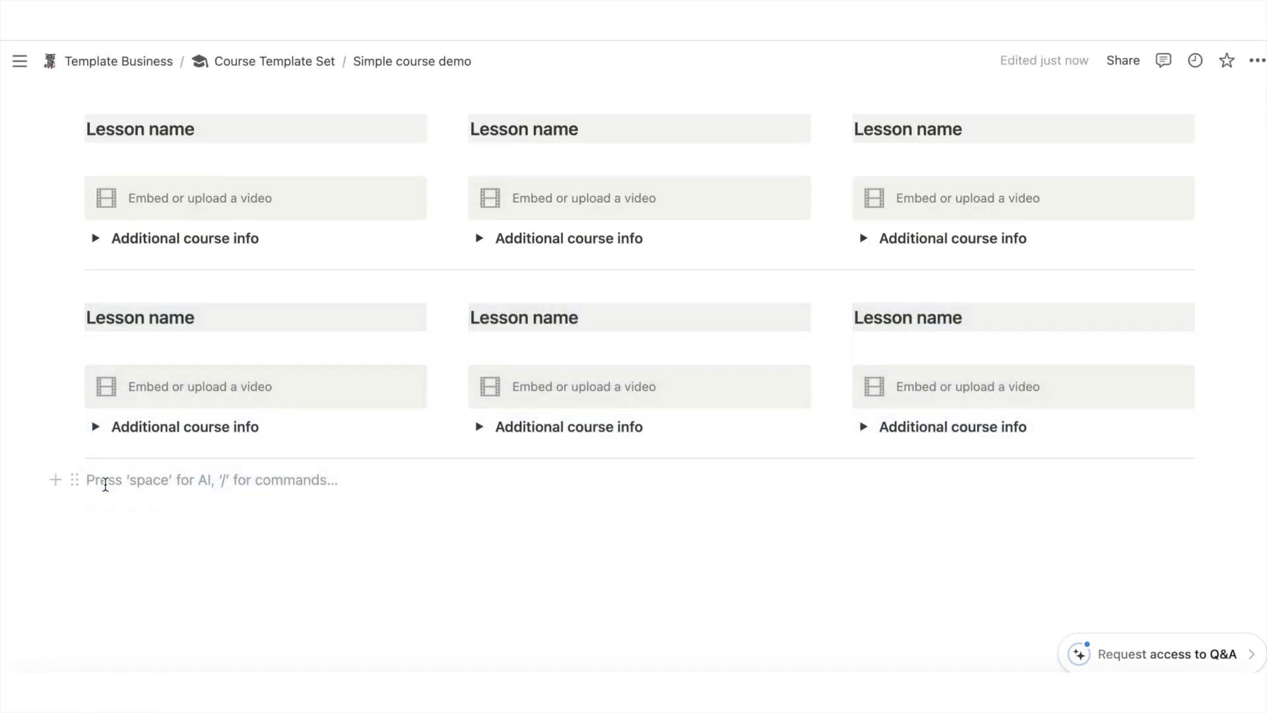
pyautogui.hotkey('ctrl', 'v')
pyautogui.scroll(-3, 505, 447)
# Review the duplicated lesson rows and expand the first lesson's "Additional course info" toggle to examine its contents.
pyautogui.scroll(5, 505, 446)
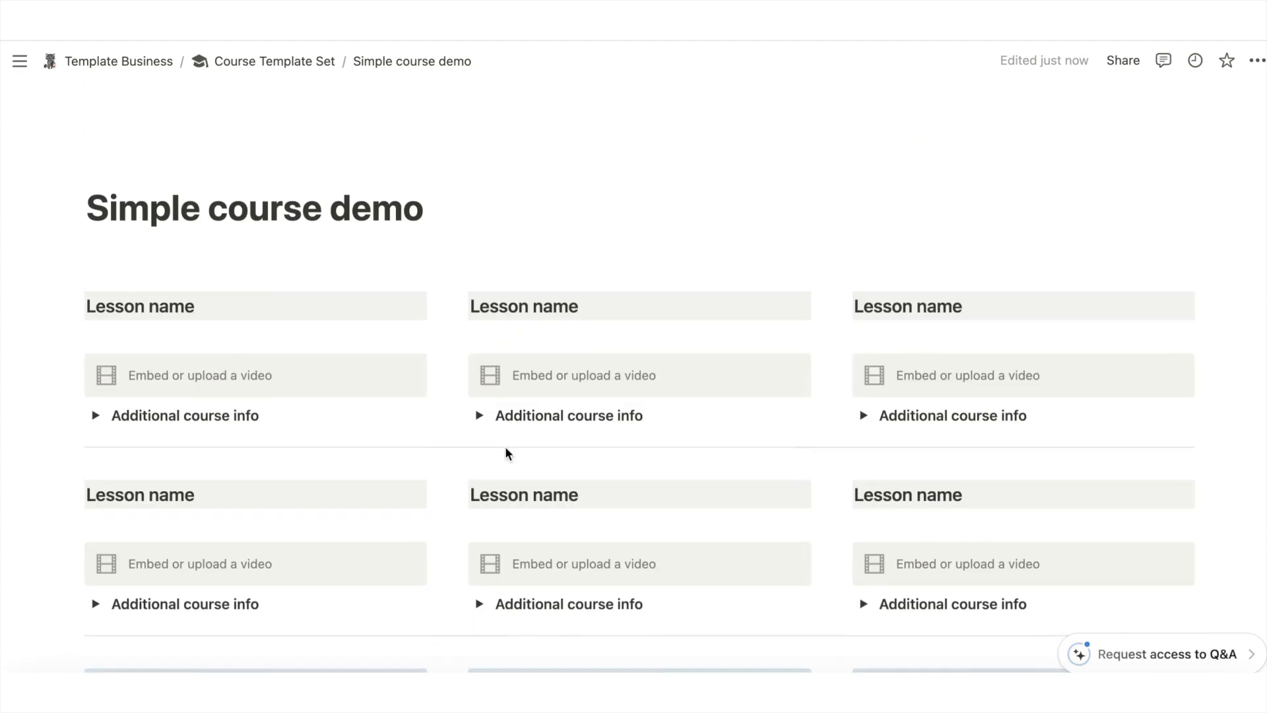
pyautogui.scroll(-4, 743, 278)
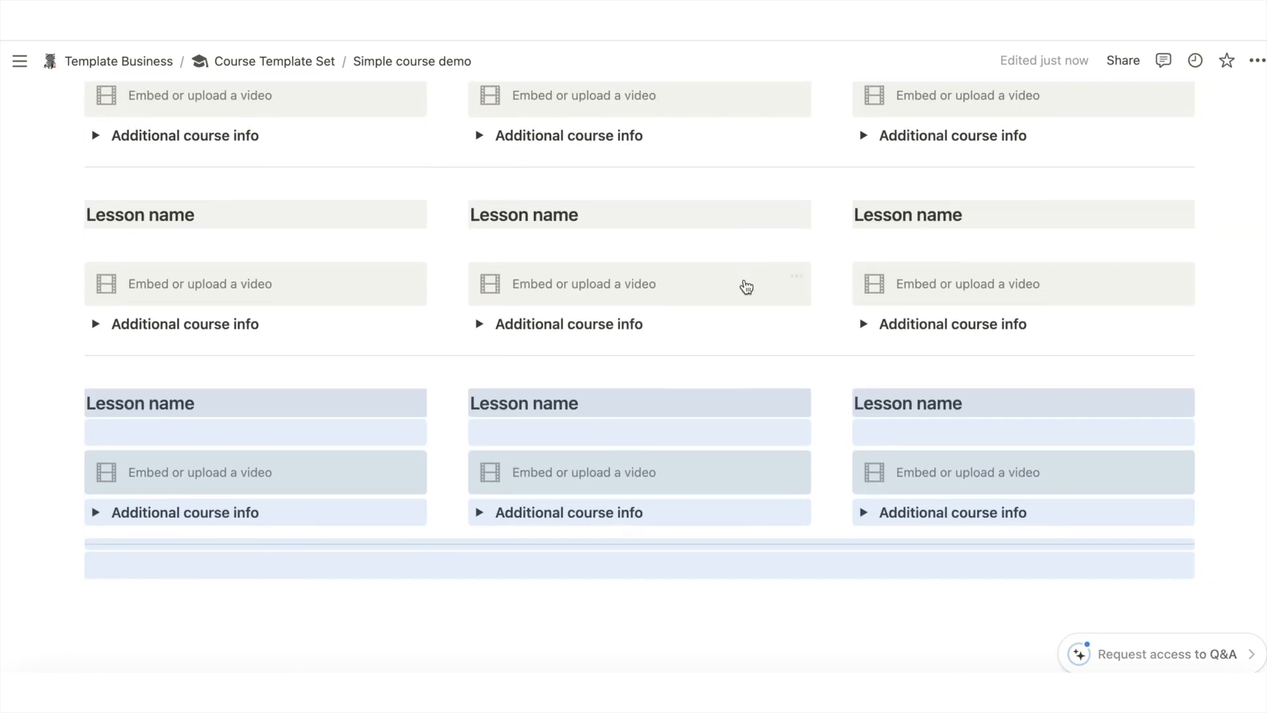
pyautogui.scroll(3, 346, 342)
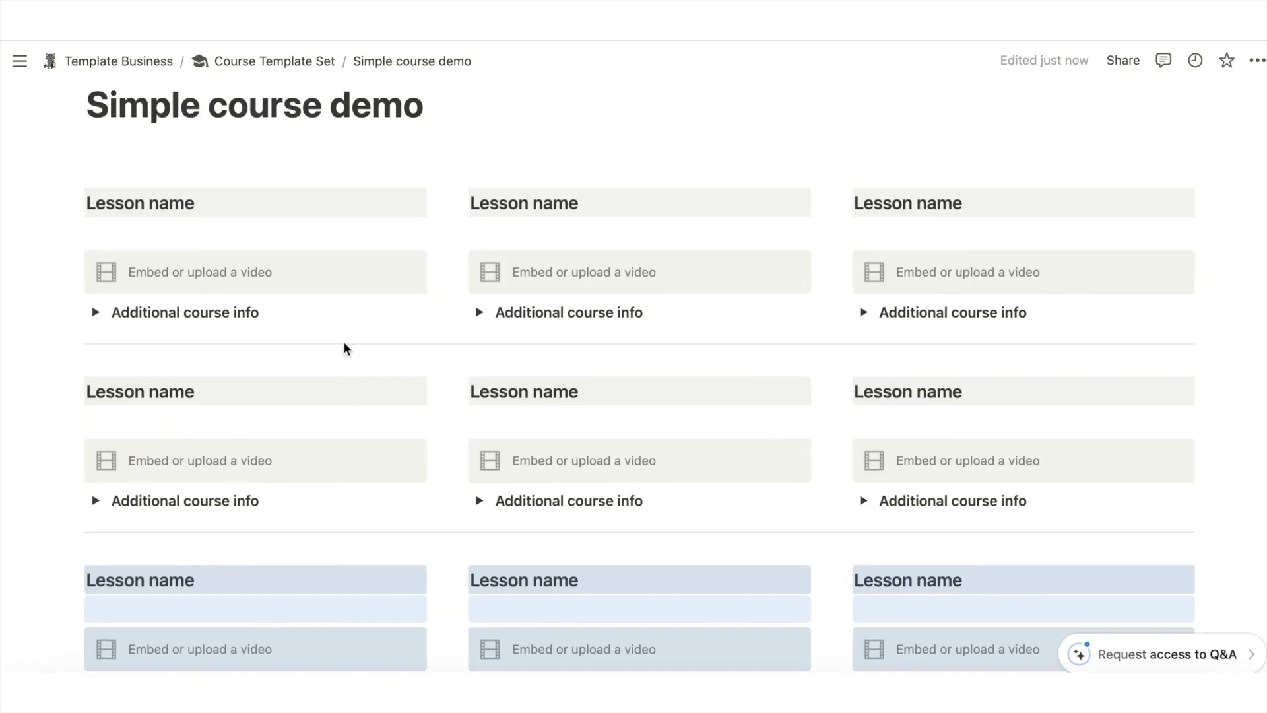
pyautogui.click(95, 313)
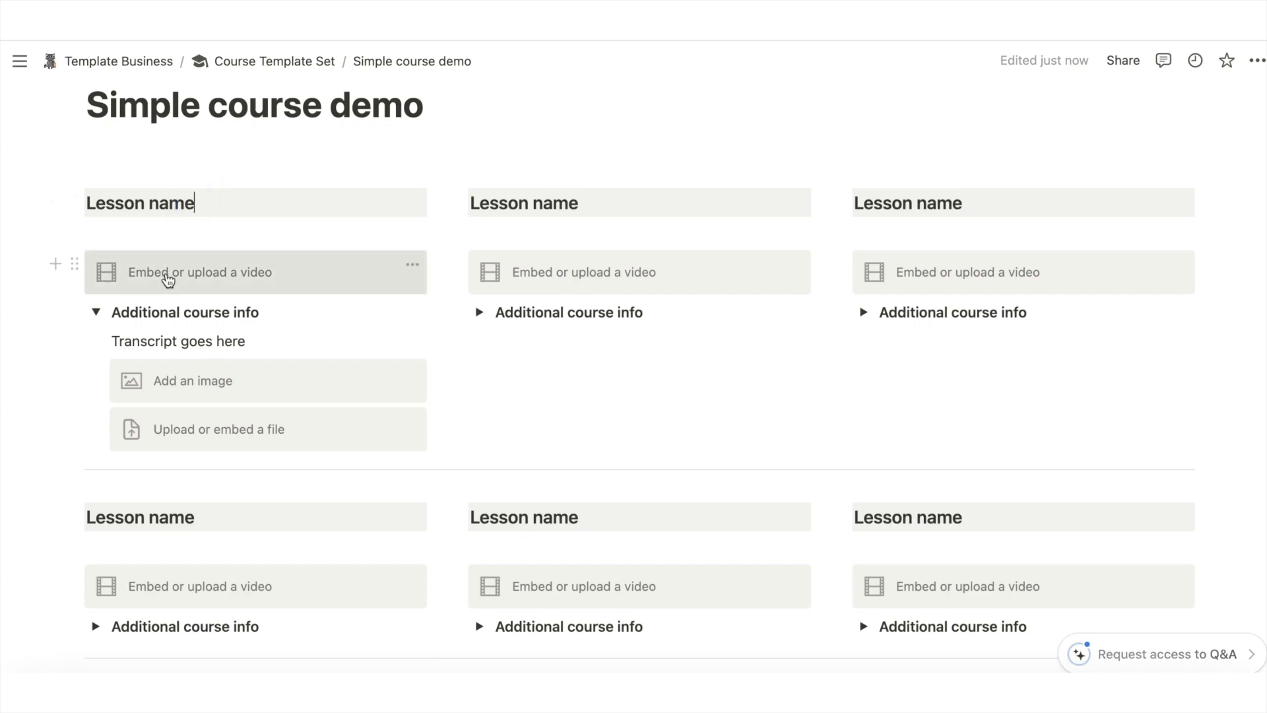
pyautogui.scroll(-5, 168, 281)
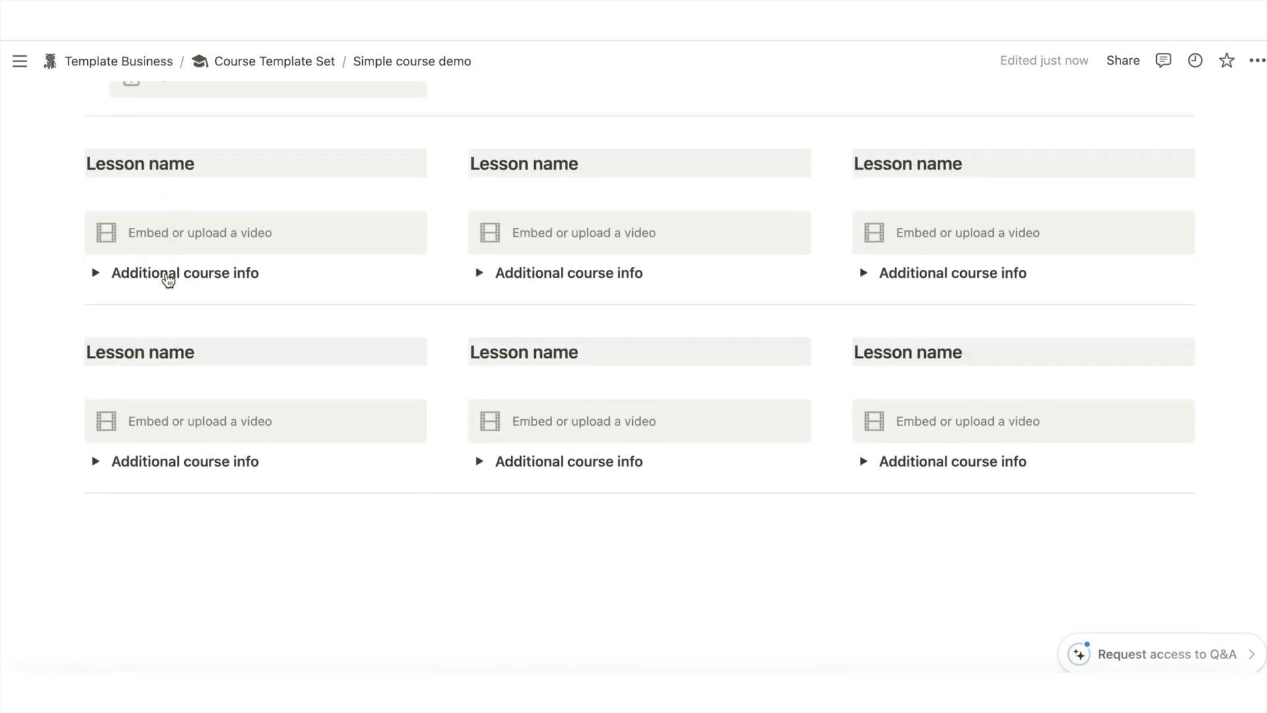
pyautogui.scroll(-1, 169, 281)
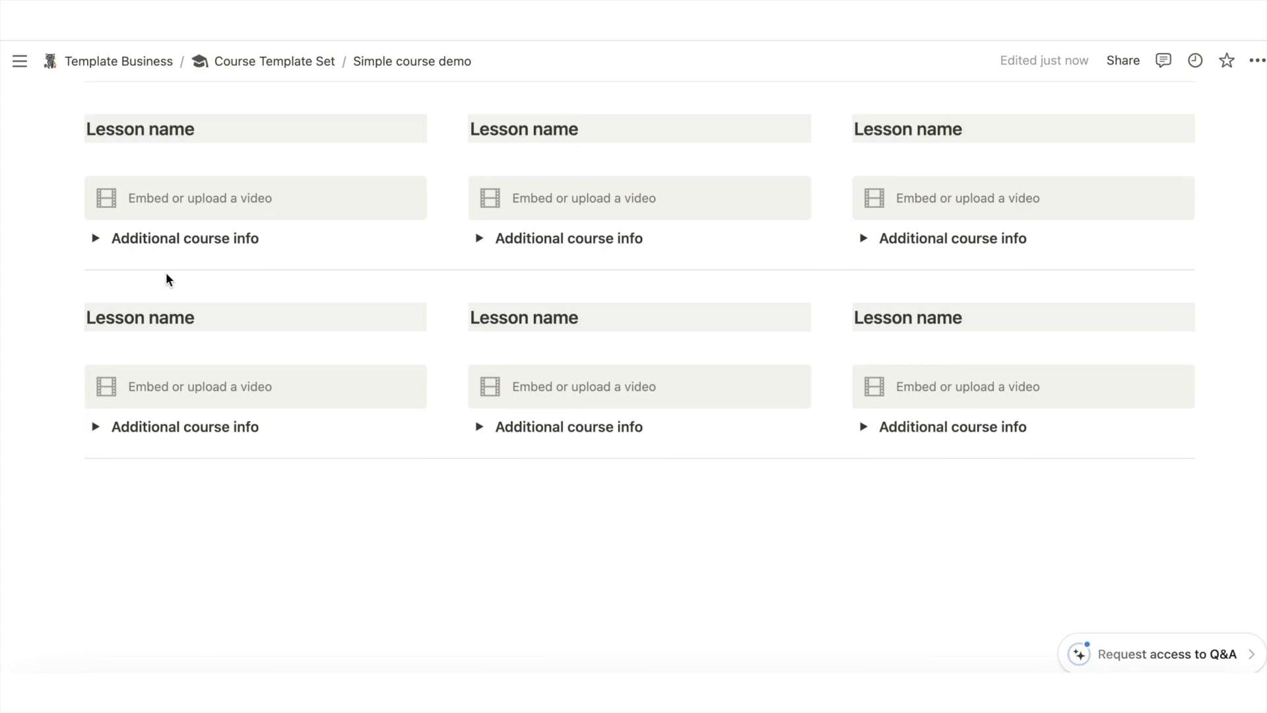
pyautogui.scroll(7, 165, 272)
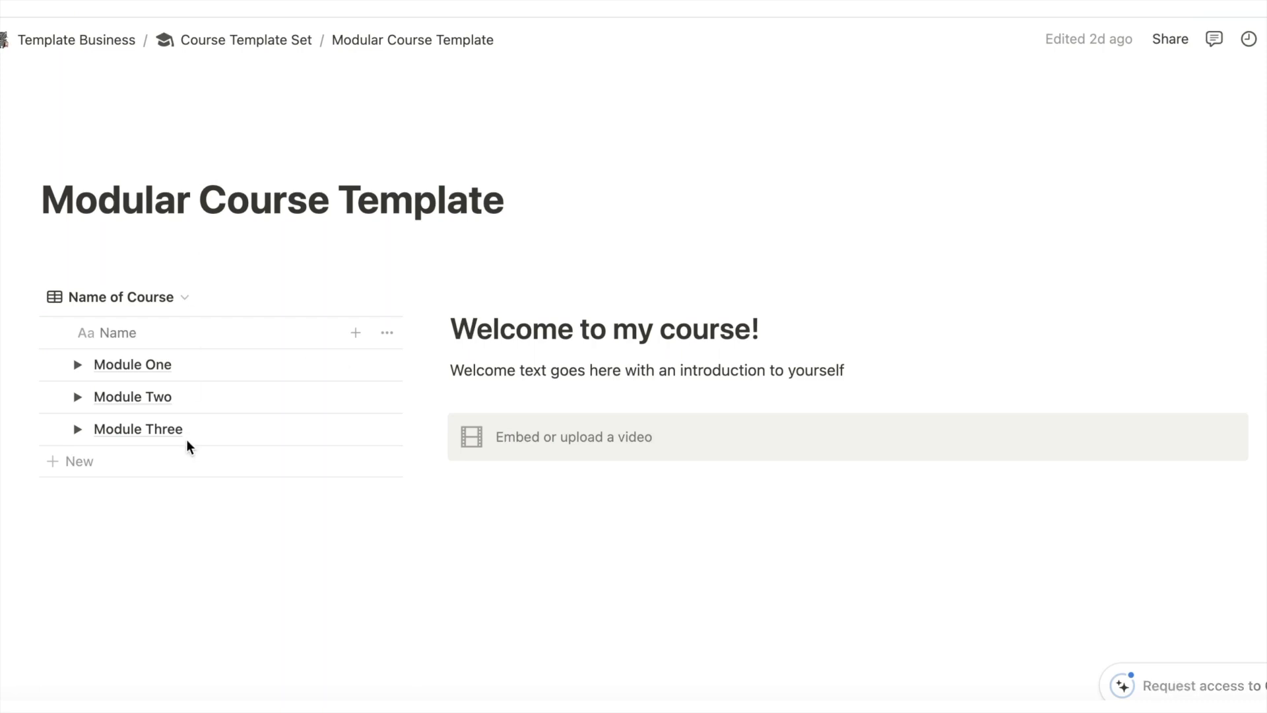
# On the Modular Course Template page, expand Module One and embed the copied video link in the empty video block below the welcome text.
pyautogui.click(77, 365)
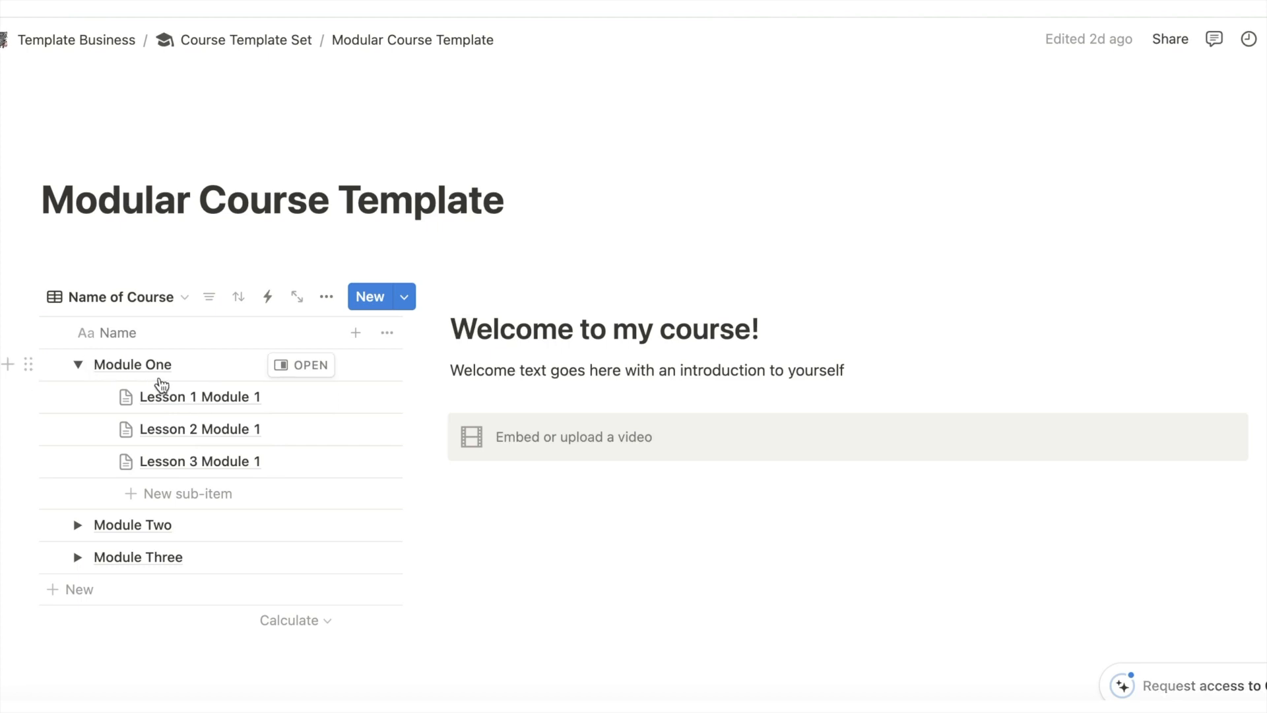
pyautogui.scroll(-3, 623, 392)
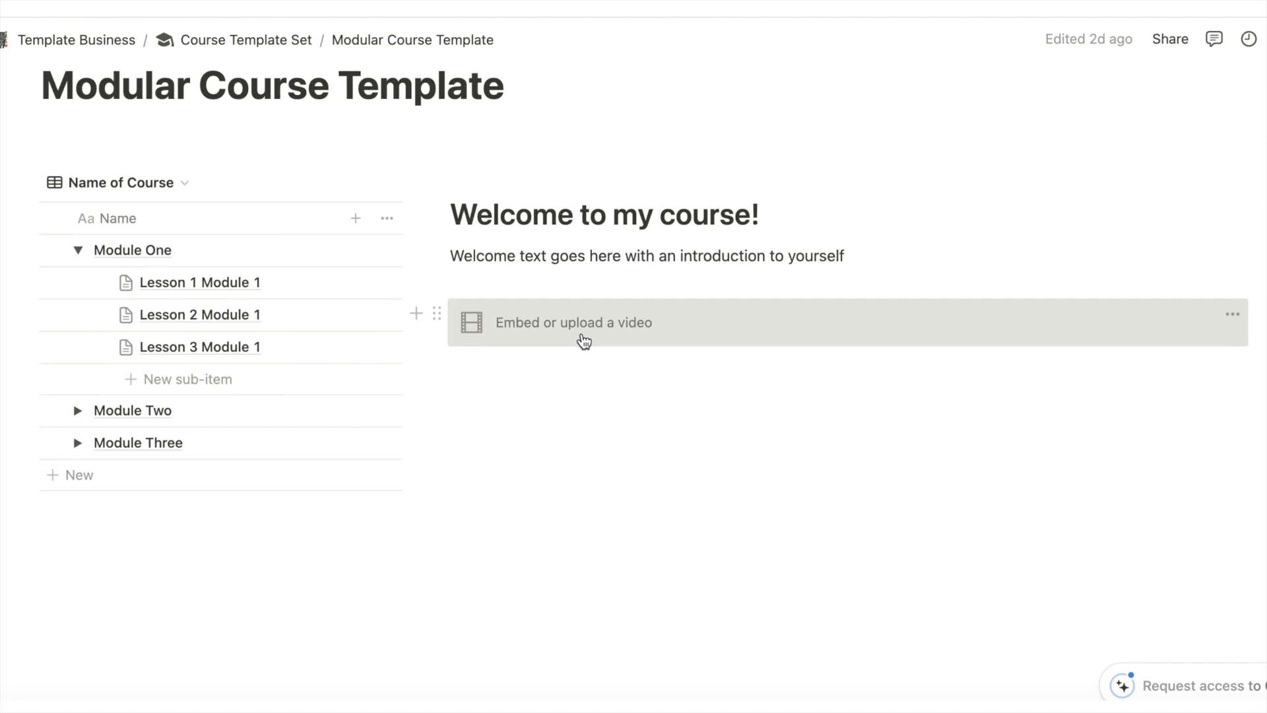
pyautogui.click(1232, 315)
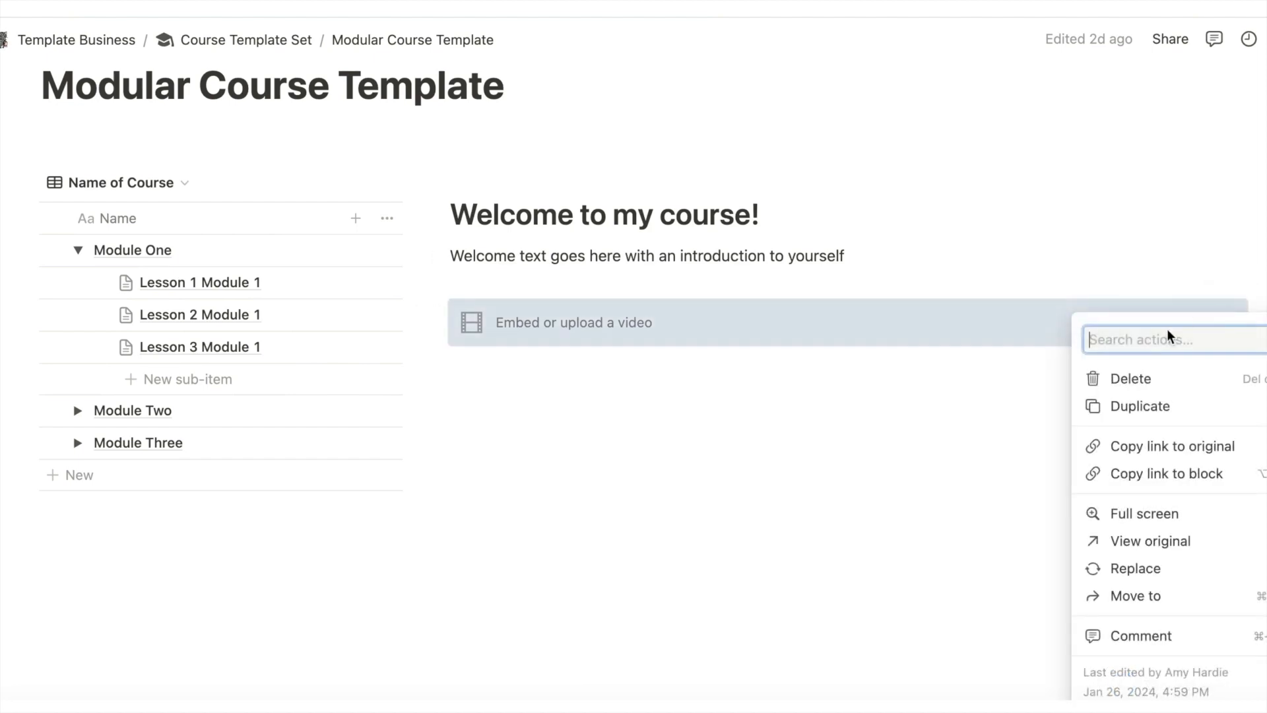
pyautogui.click(1112, 569)
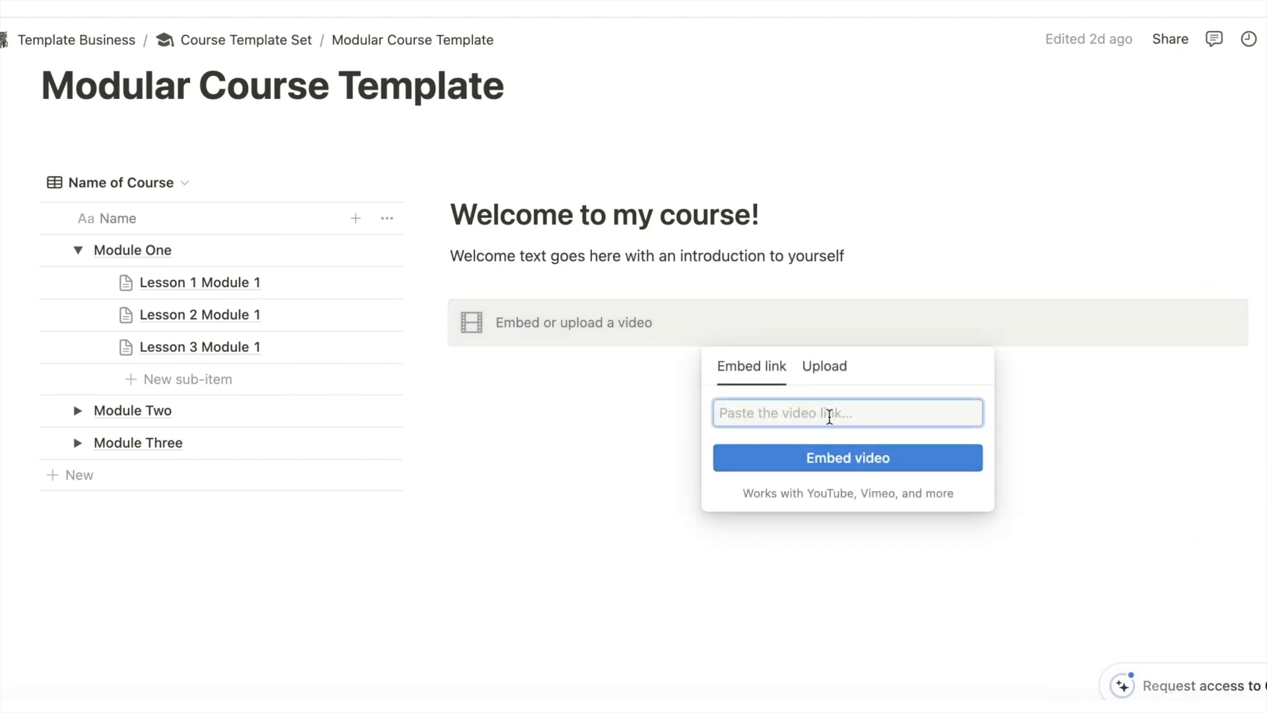
pyautogui.hotkey('ctrl', 'v')
pyautogui.click(865, 470)
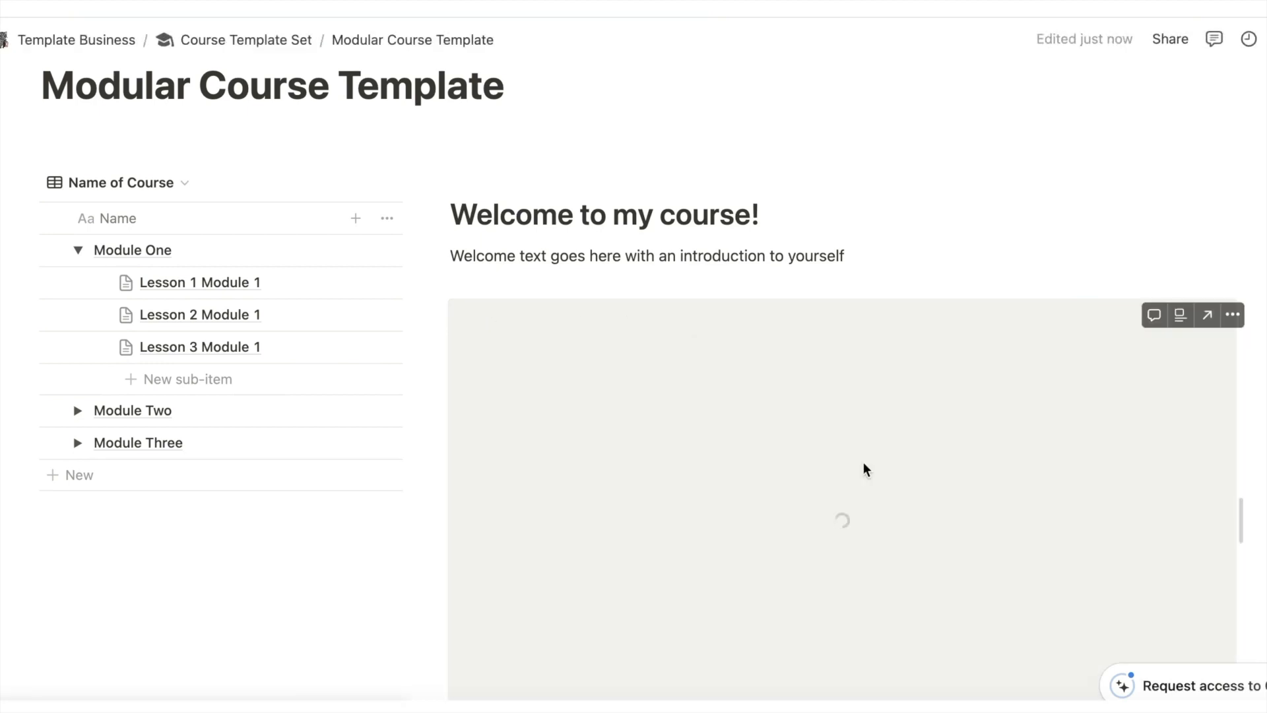
pyautogui.scroll(-4, 863, 463)
pyautogui.scroll(4, 864, 463)
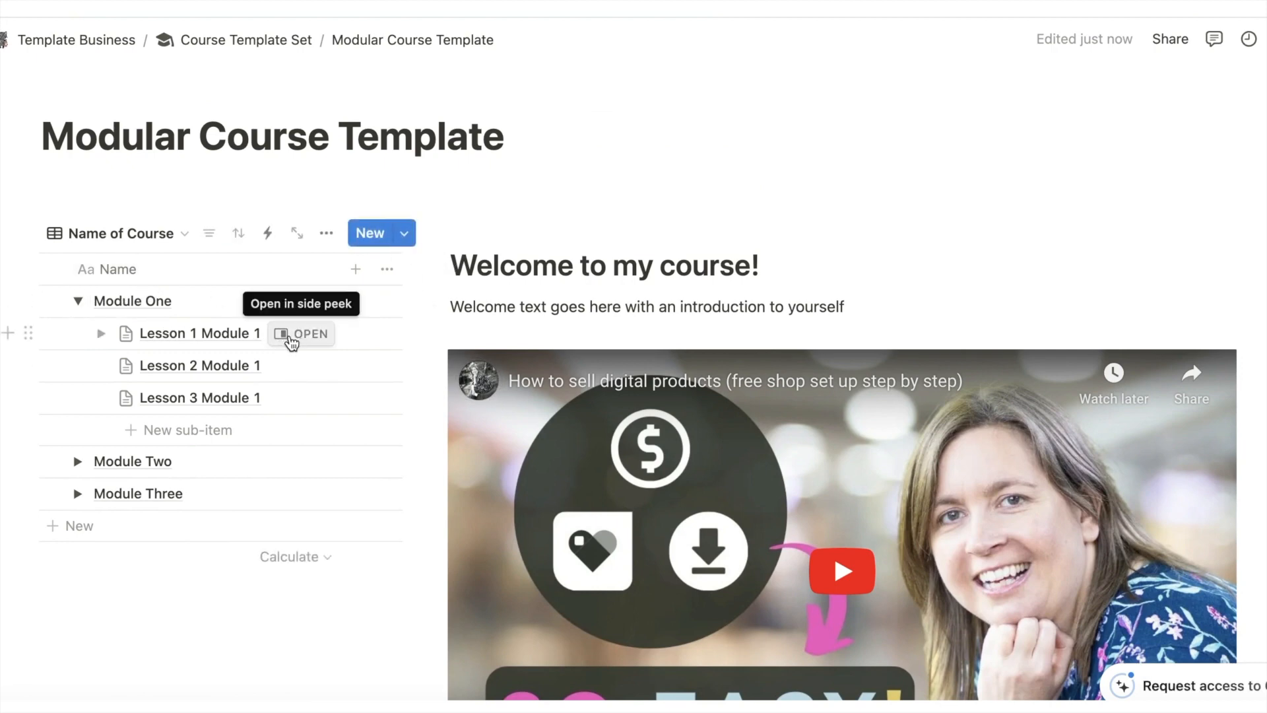
# Open the "Lesson 1 Module 1" page in side peek from the course table.
pyautogui.click(292, 344)
pyautogui.click(297, 333)
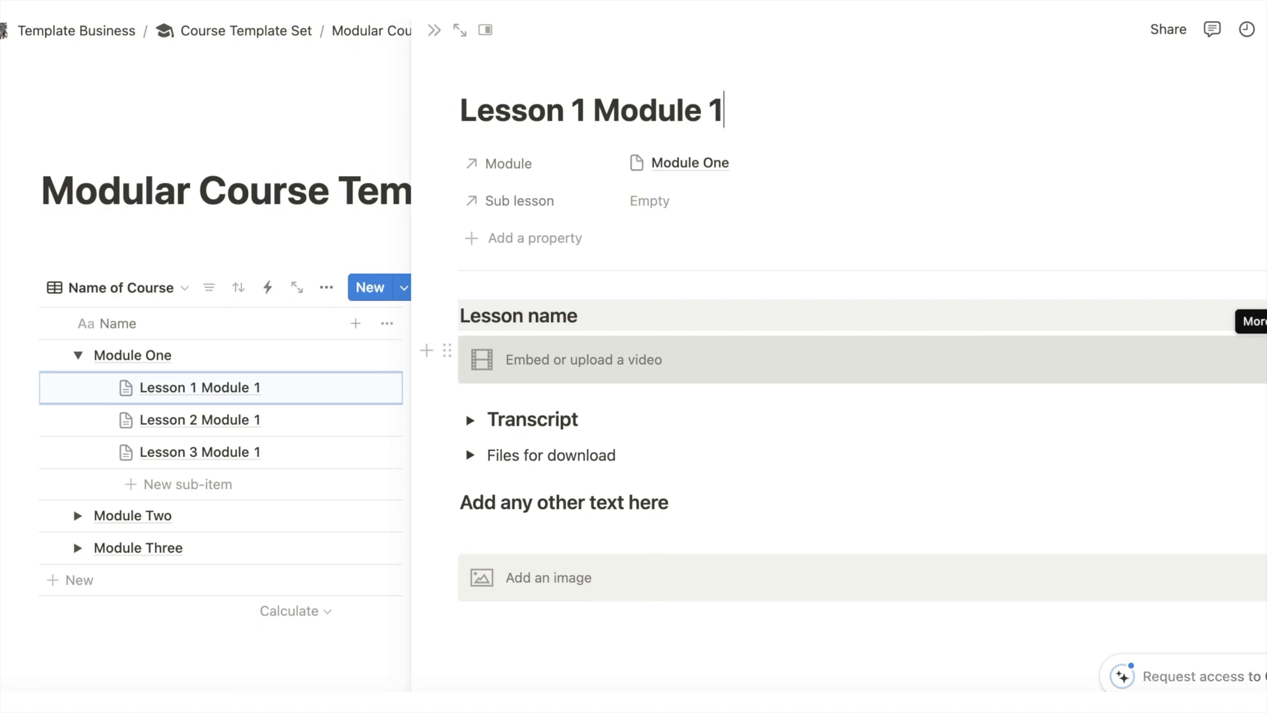
# Embed the copied video link in the empty video block under the "Lesson name" heading.
pyautogui.click(1258, 353)
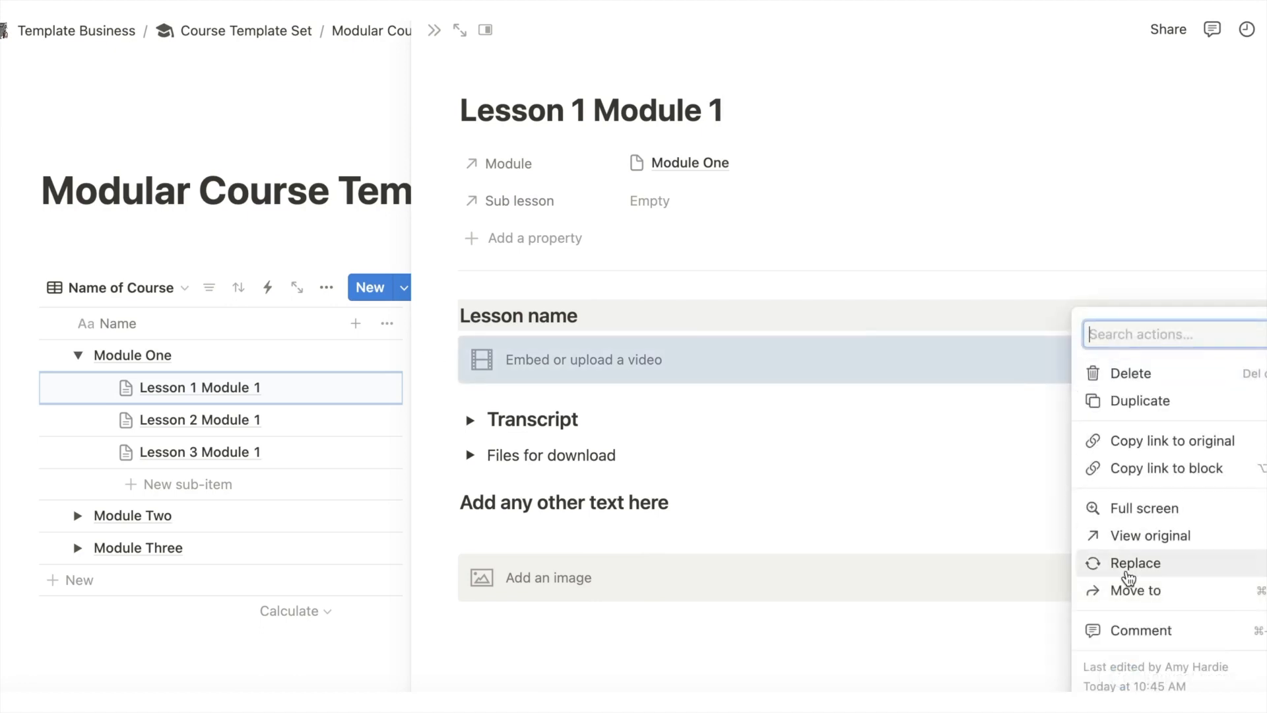
pyautogui.click(1129, 574)
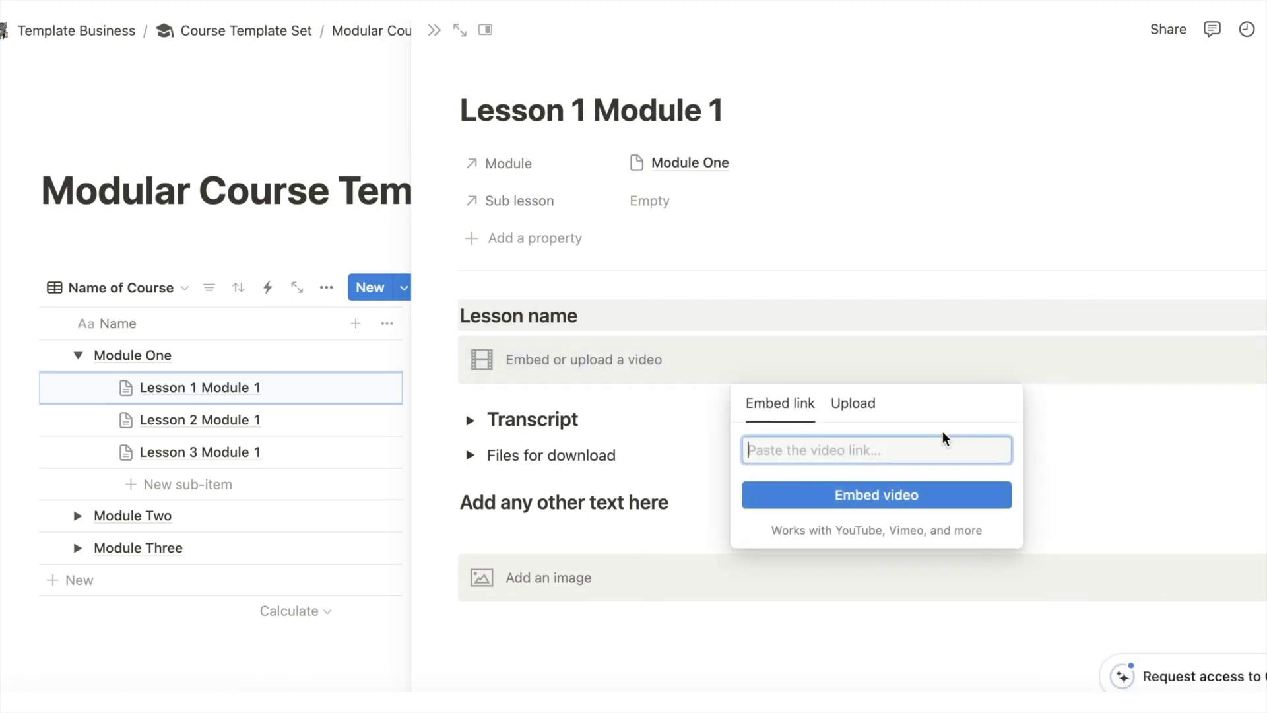
pyautogui.press('super+v')
pyautogui.click(913, 491)
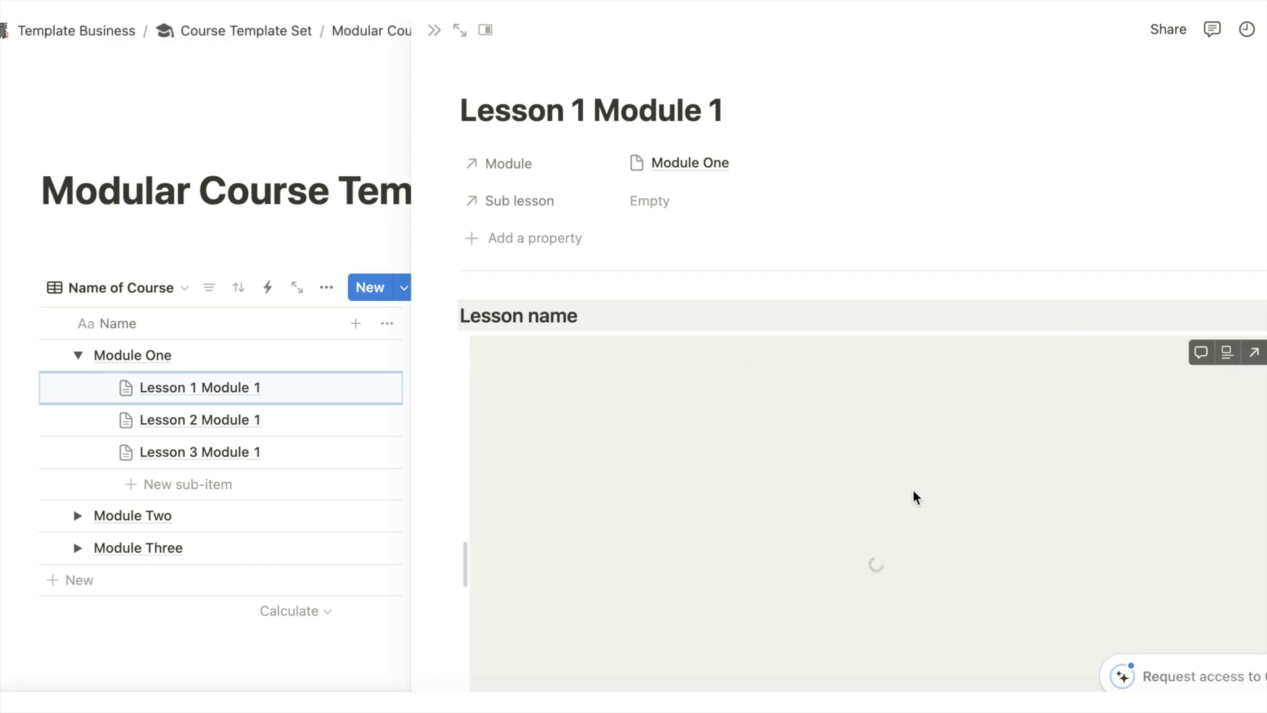
# Examine the embedded video and the contents of the "Transcript" and "Files for download" toggles, collapsing each toggle again.
pyautogui.scroll(-5, 913, 489)
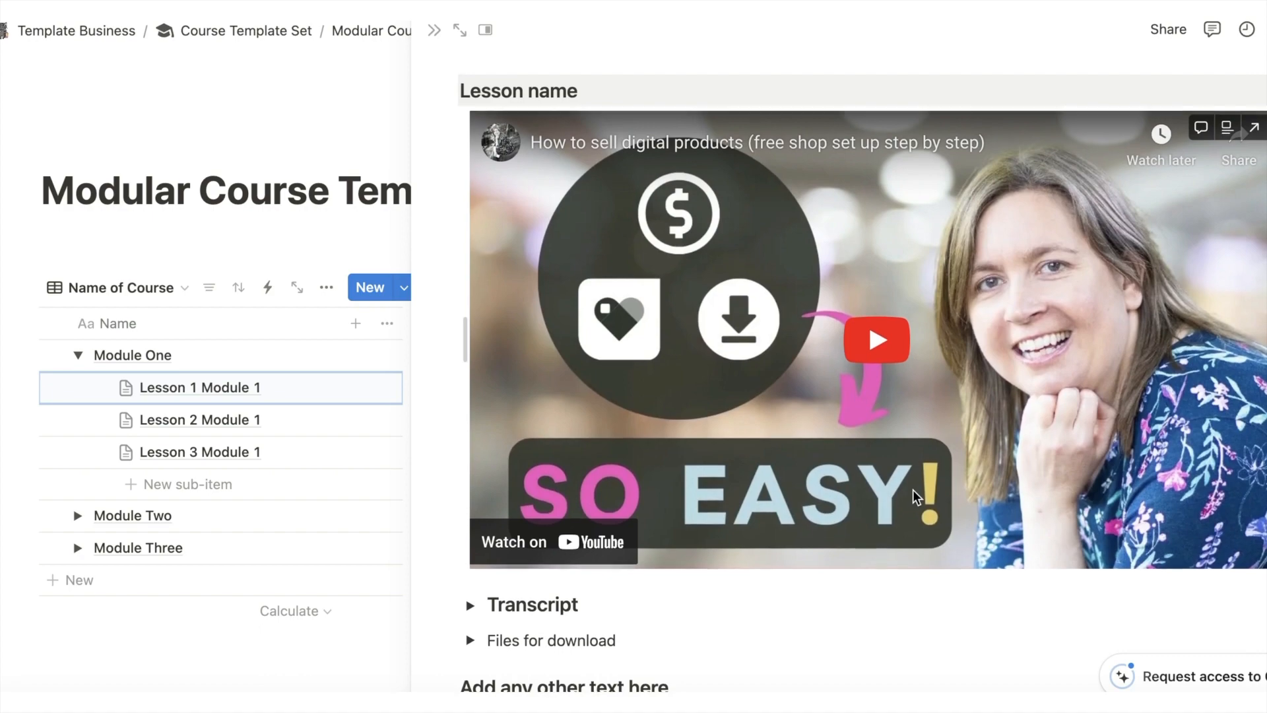
pyautogui.scroll(3, 913, 490)
pyautogui.scroll(-5, 914, 494)
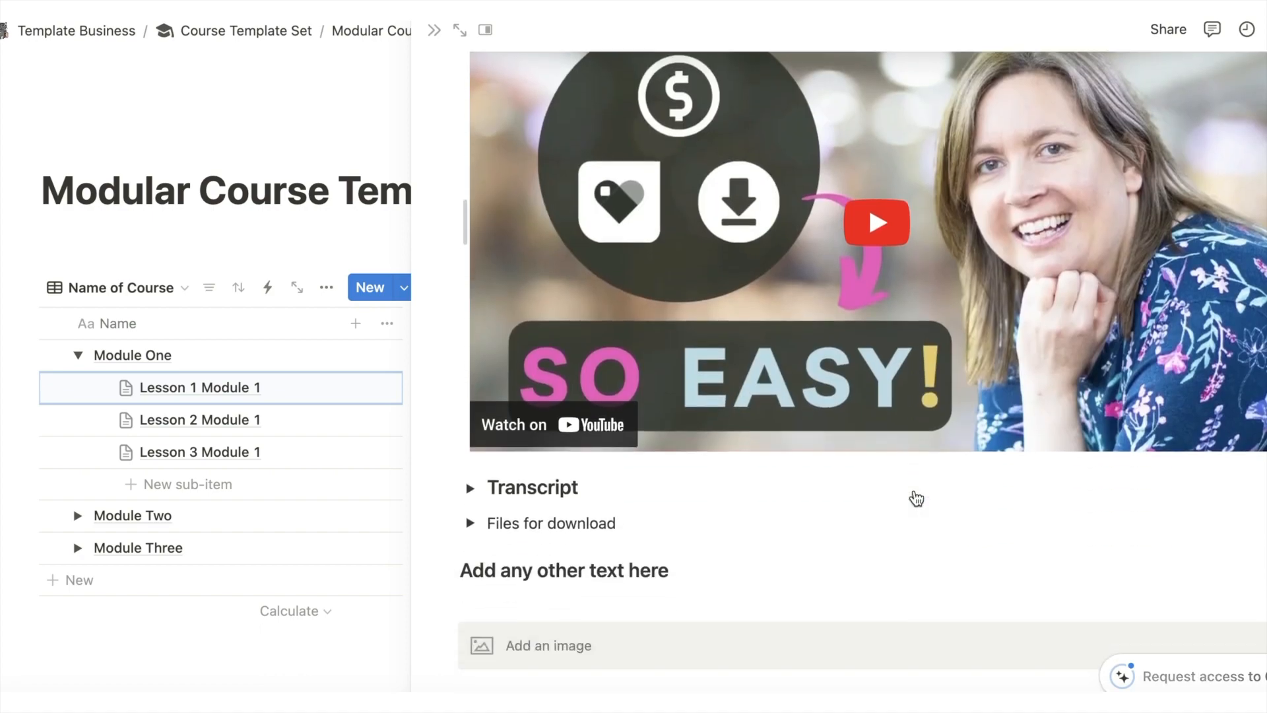
pyautogui.scroll(1, 916, 498)
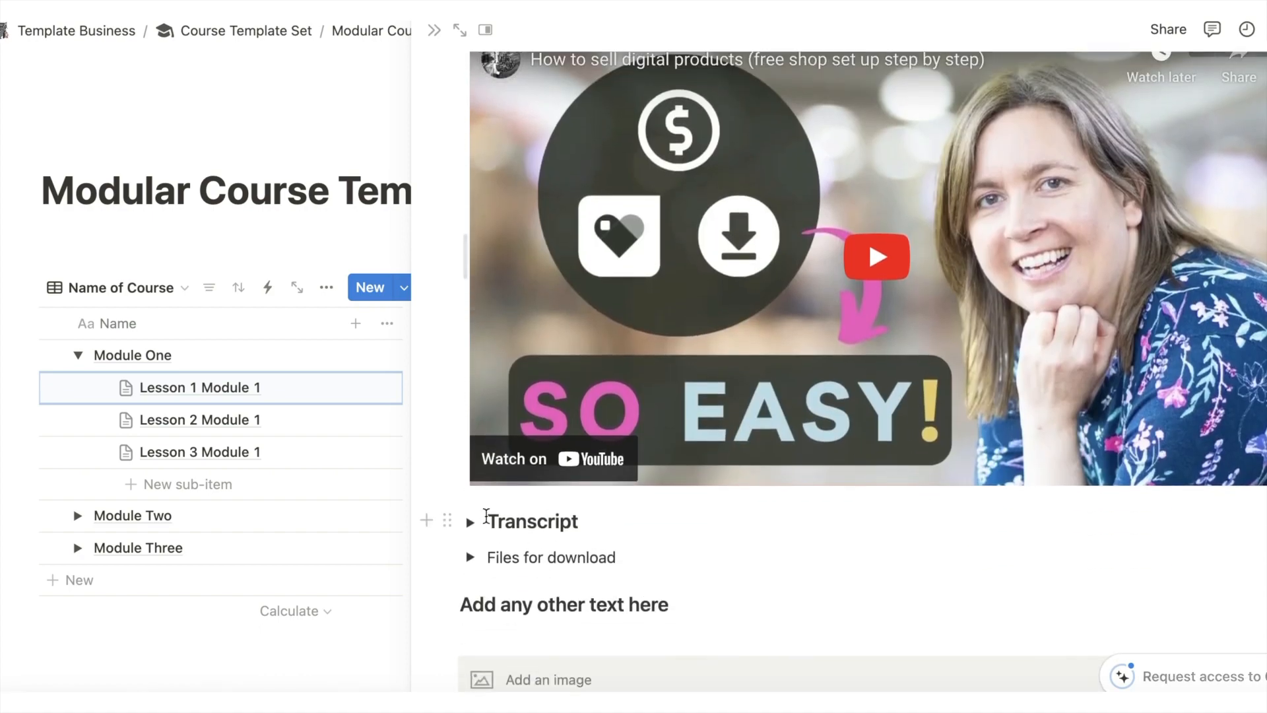
pyautogui.click(471, 523)
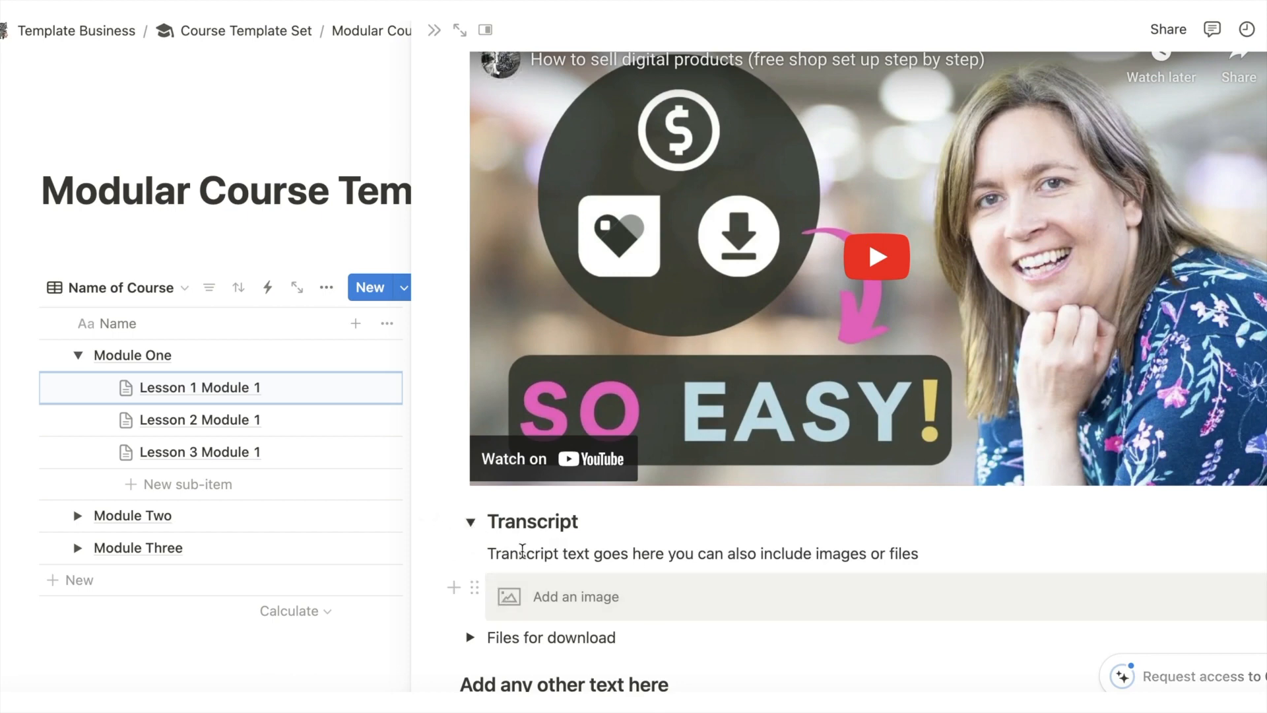
pyautogui.click(470, 522)
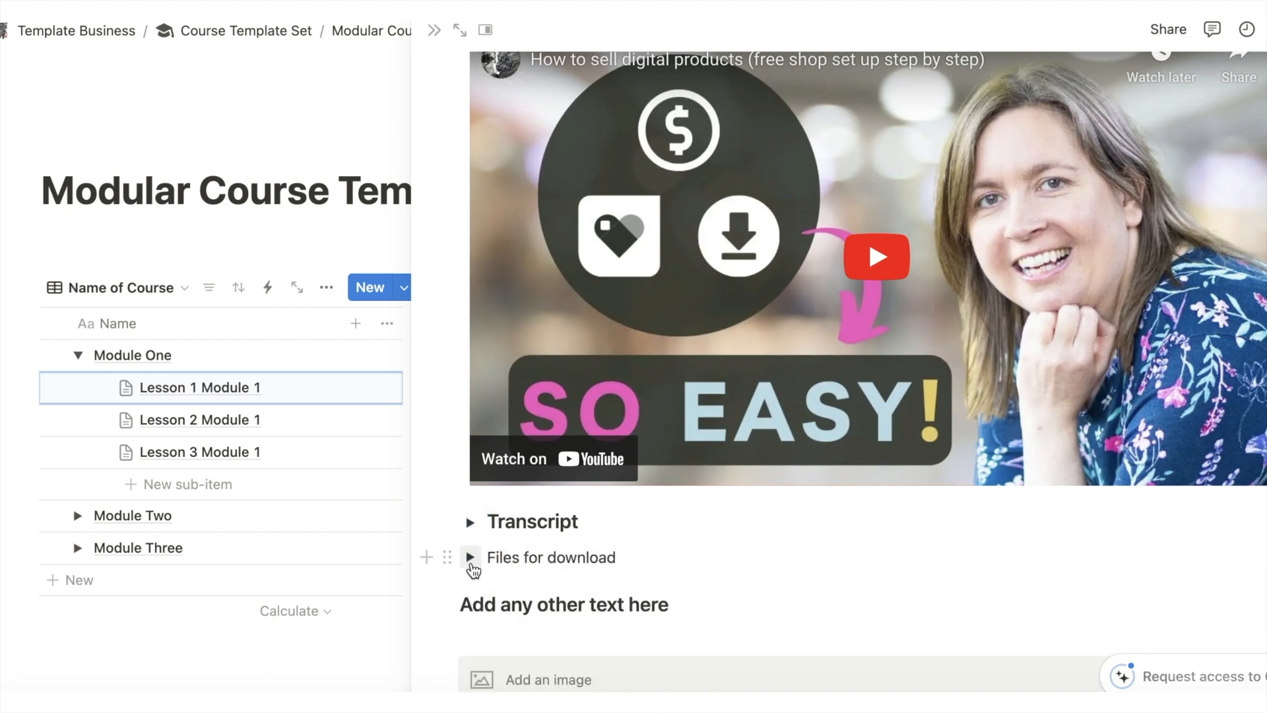
pyautogui.click(470, 558)
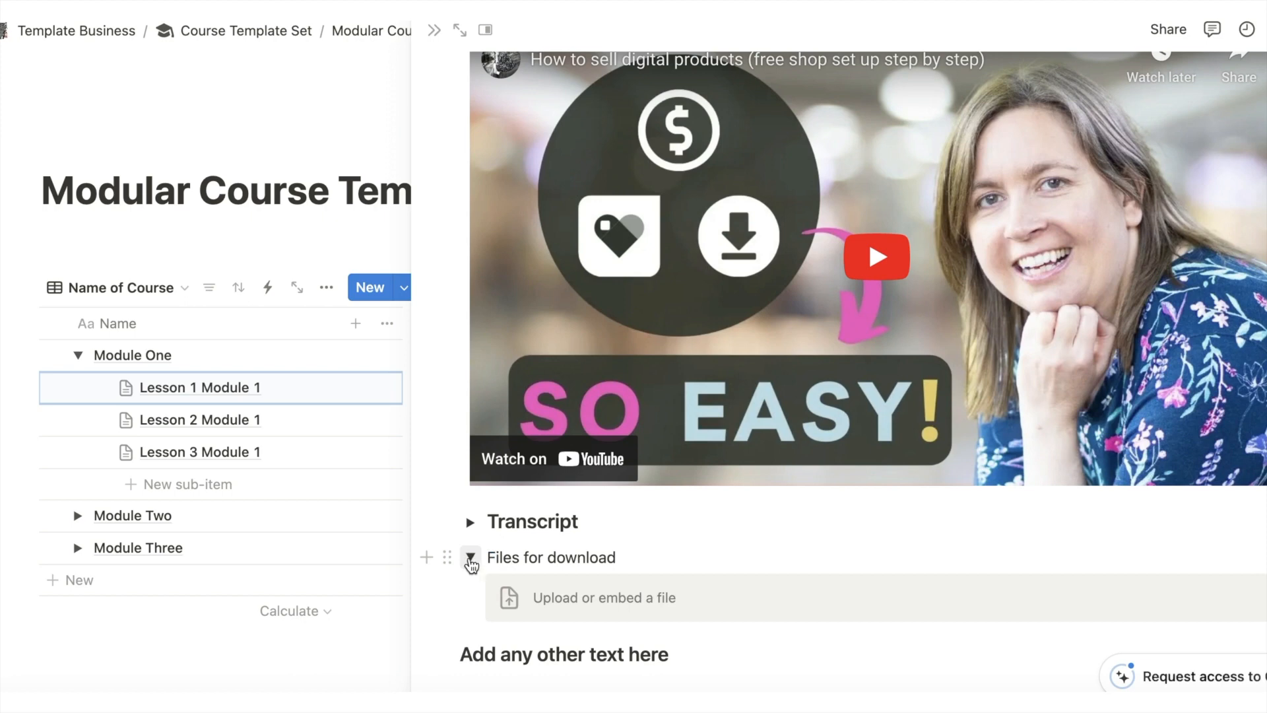
pyautogui.click(470, 558)
# Add the line "Regular text underneath" directly below the "Add any other text here" heading.
pyautogui.scroll(-2, 502, 598)
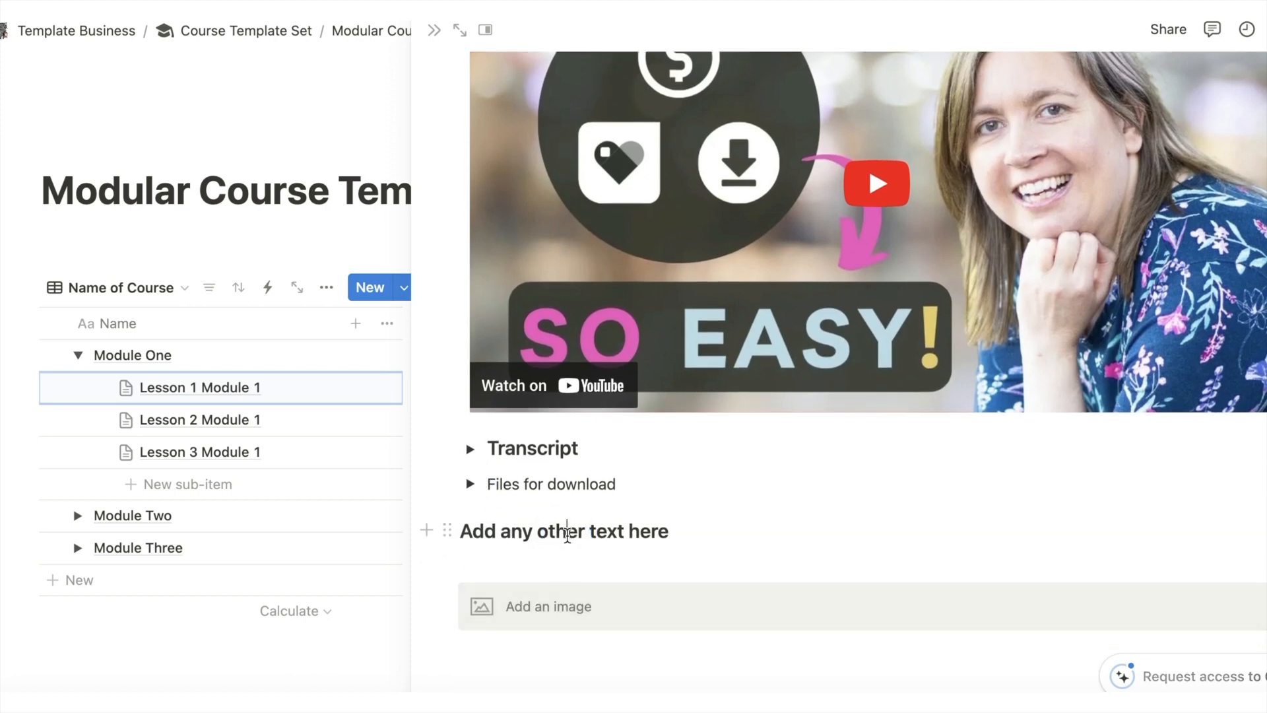
pyautogui.click(707, 528)
pyautogui.press('Return')
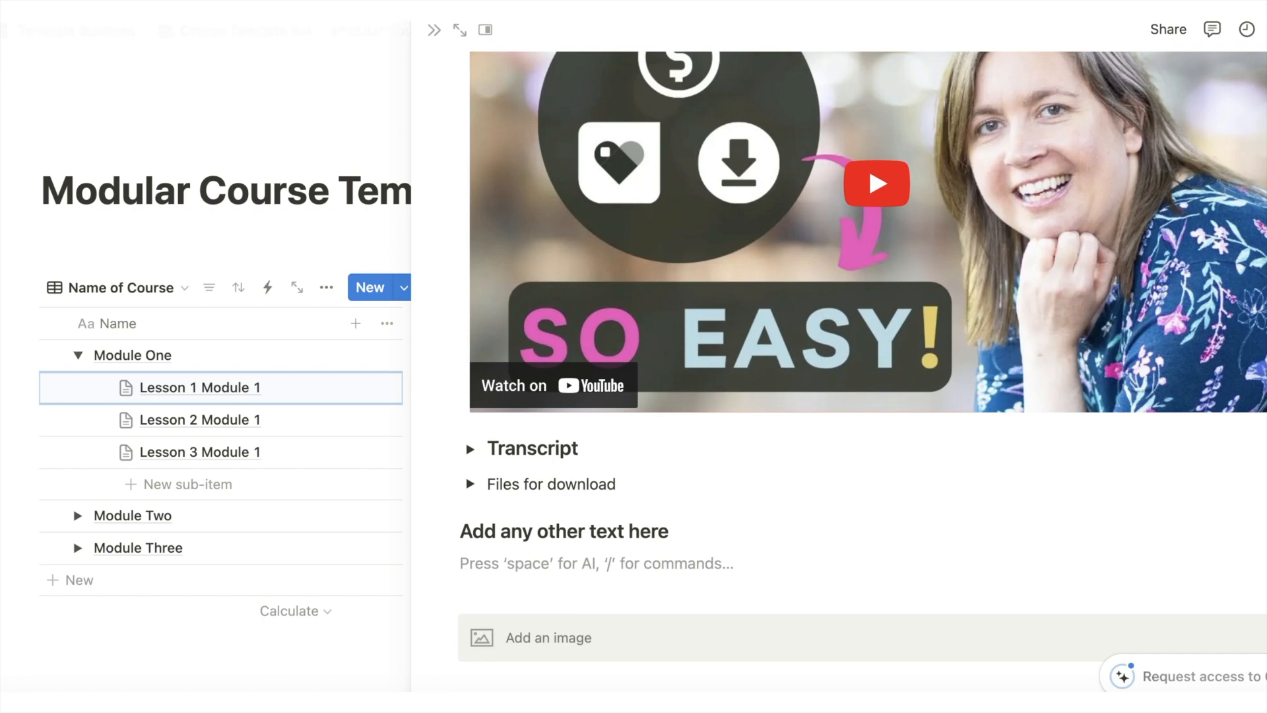
pyautogui.write('Regular text underneath')
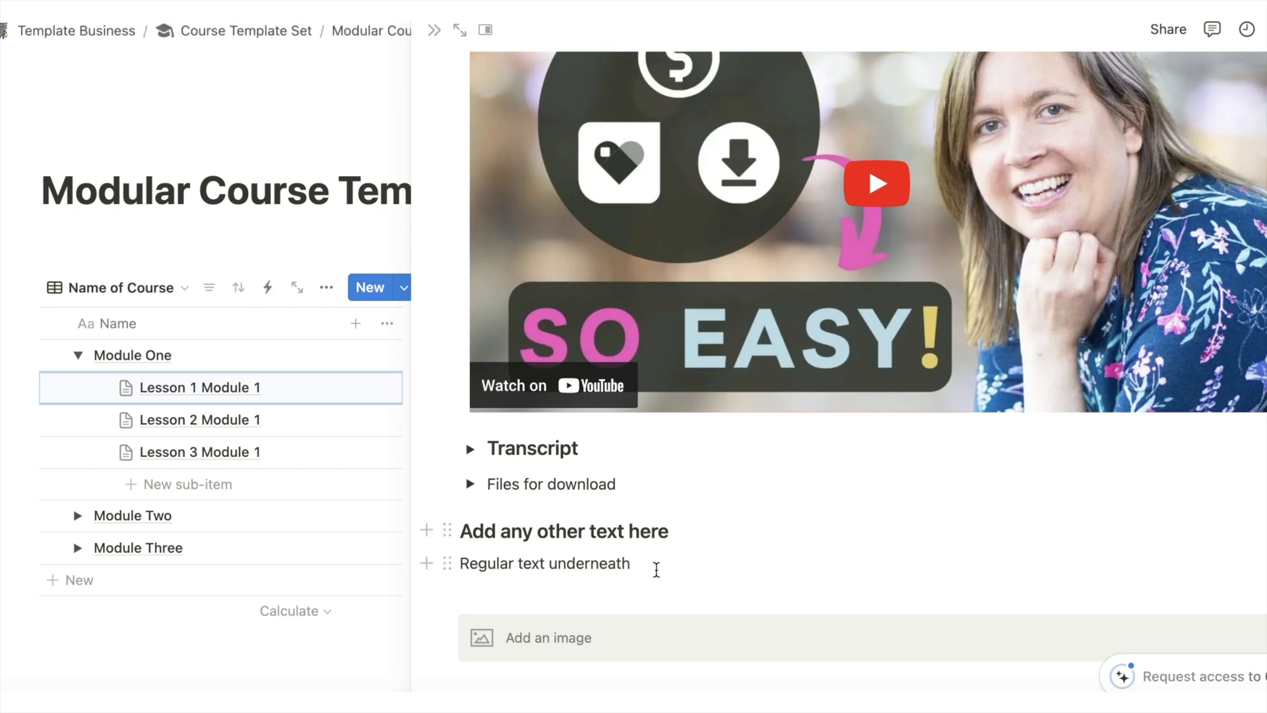
# Select the word "underneath" to view its link and text formatting options, leaving them unused.
pyautogui.moveTo(631, 562); pyautogui.dragTo(549, 558)
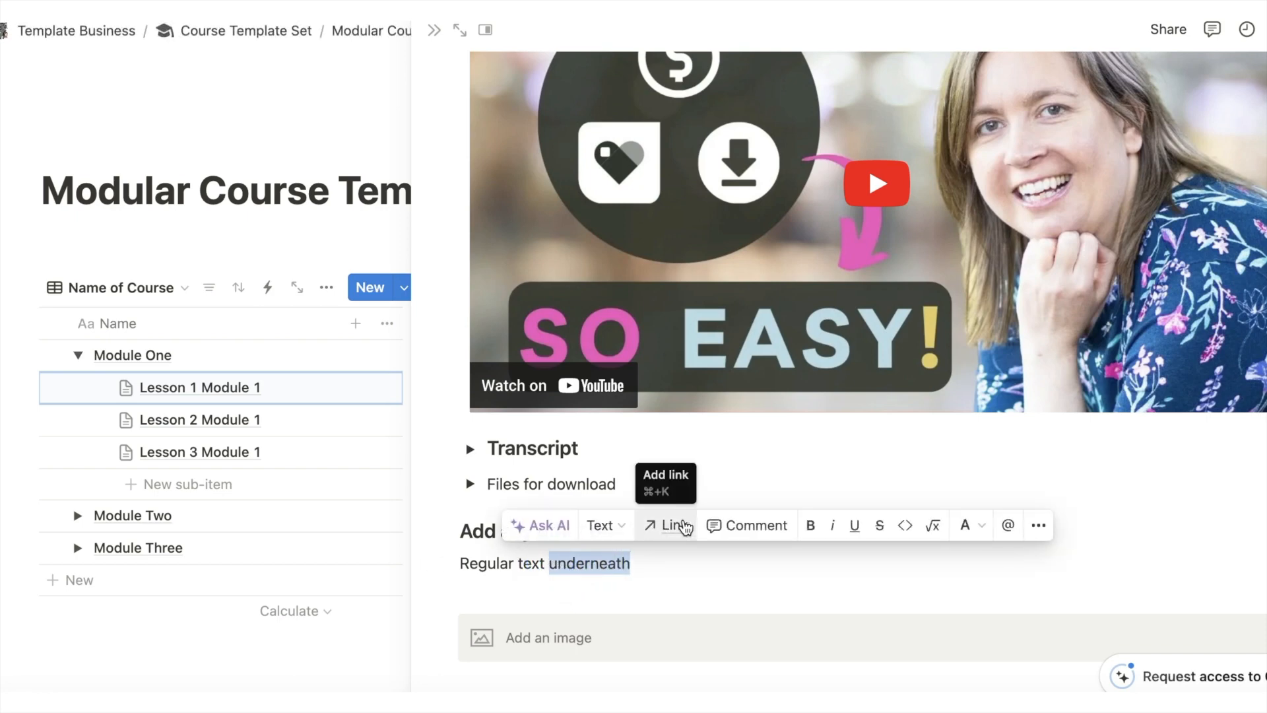
pyautogui.click(675, 566)
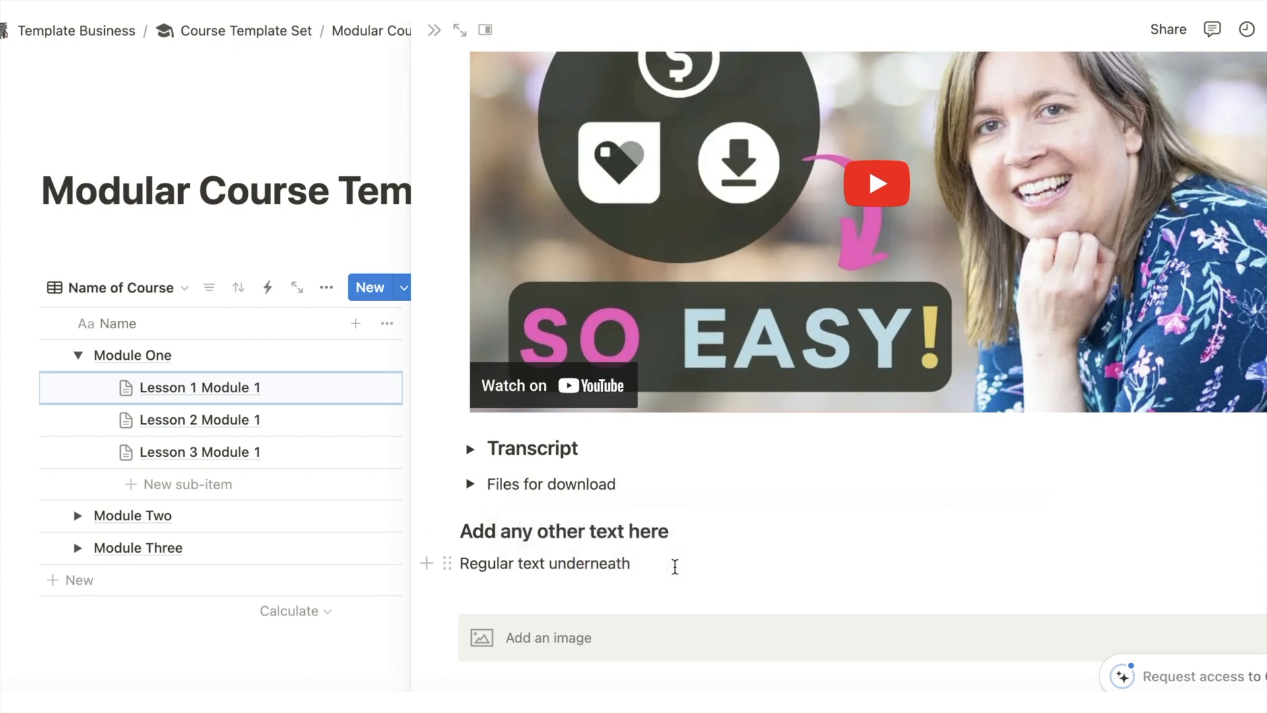
pyautogui.scroll(5, 639, 438)
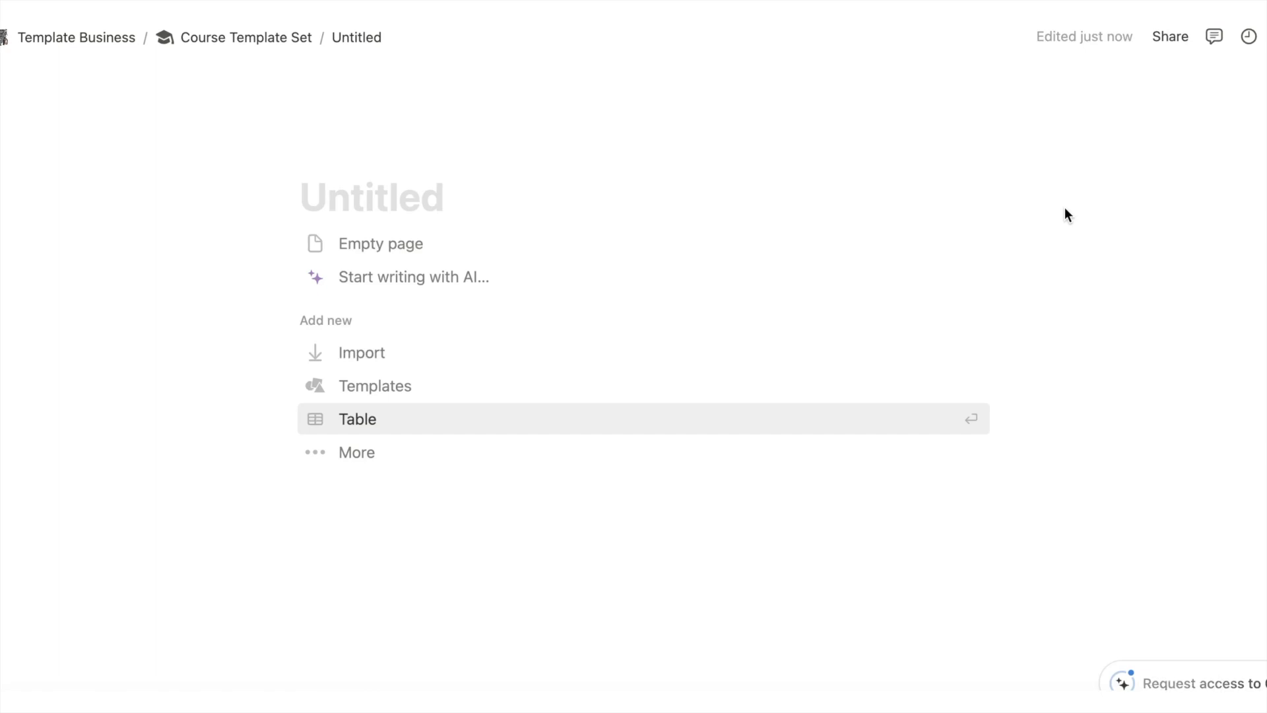
# Title the new untitled page "Modular course demo".
pyautogui.click(342, 188)
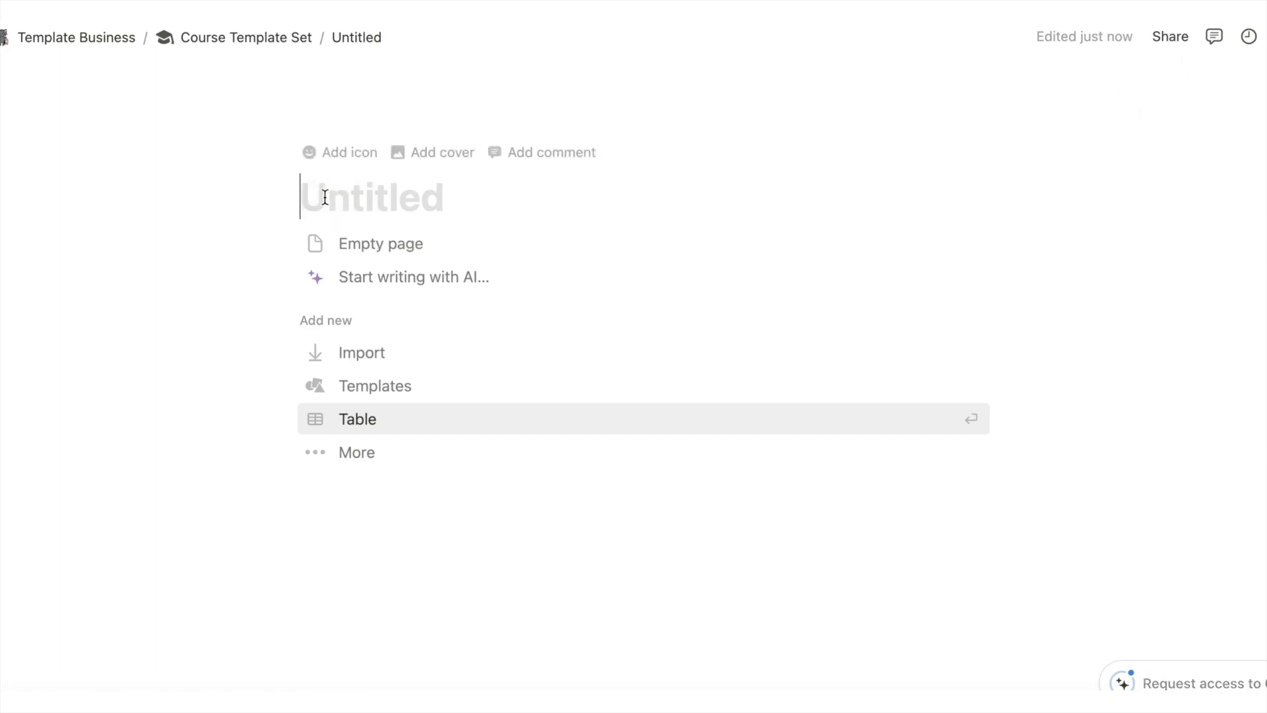
pyautogui.write('Mo')
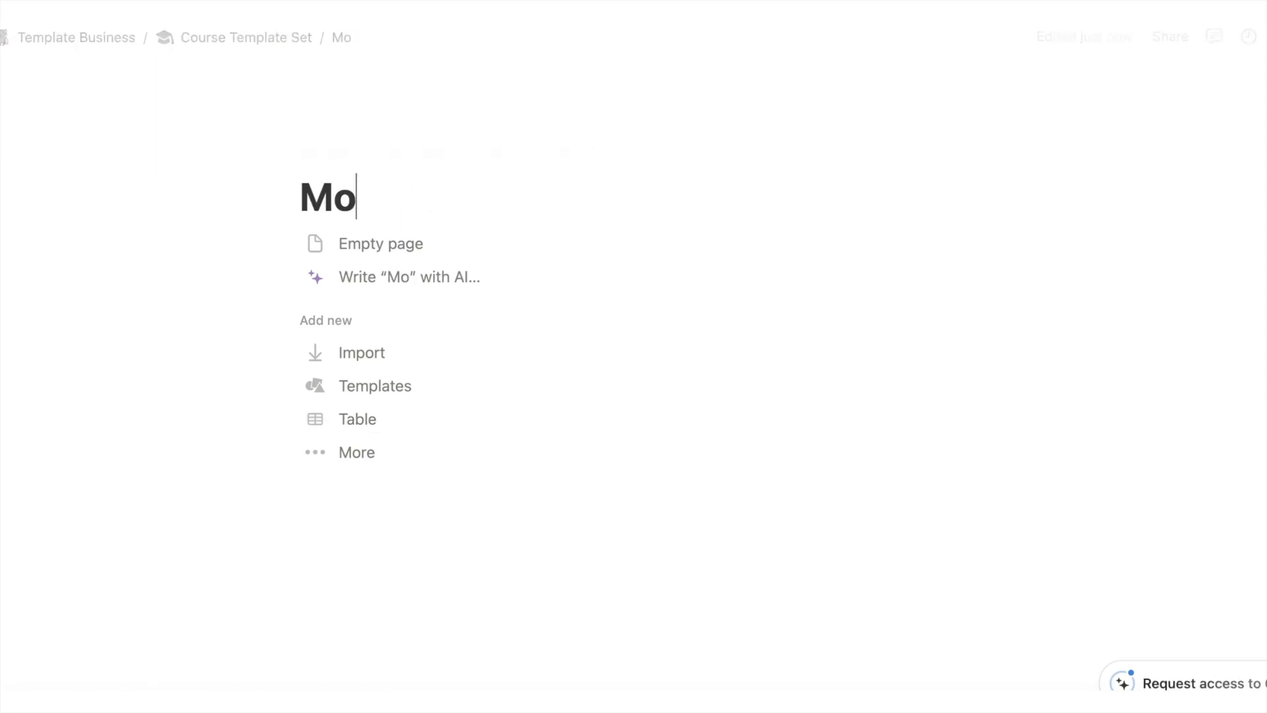
pyautogui.write('dular course cdemo')
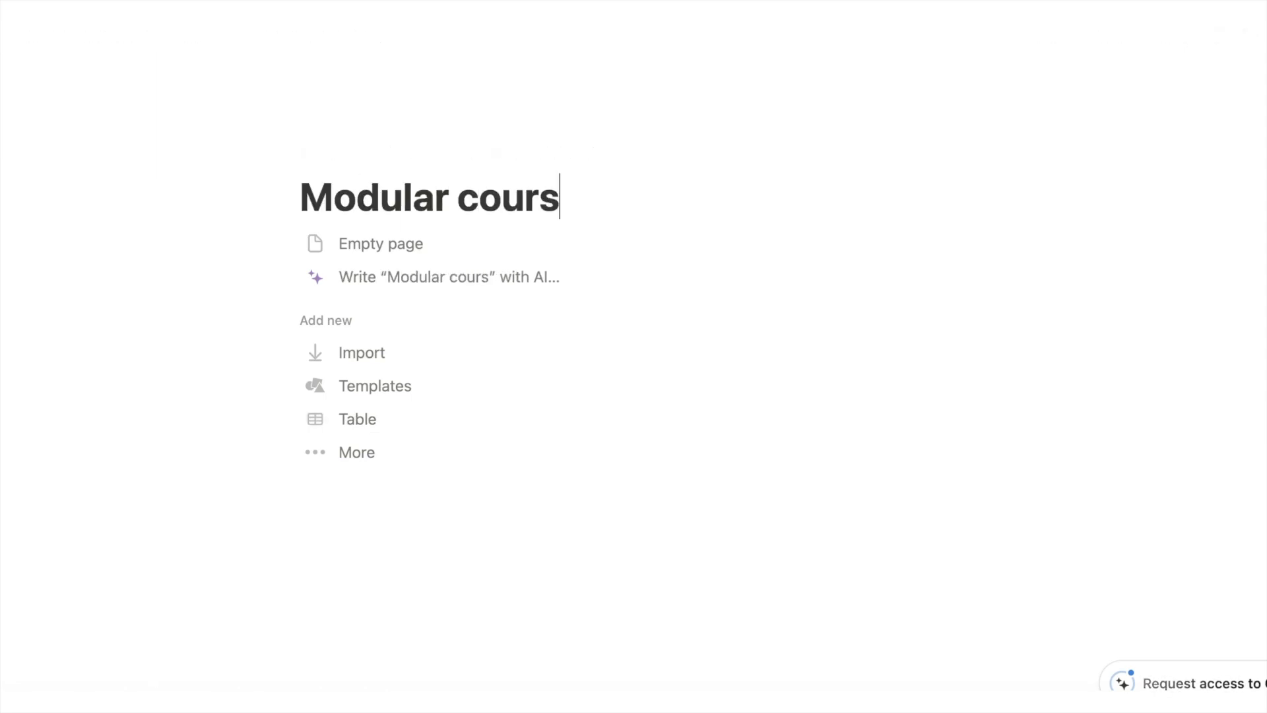
pyautogui.press('BackSpace')
pyautogui.press('BackSpace')
pyautogui.press('BackSpace')
pyautogui.press('BackSpace')
pyautogui.press('BackSpace')
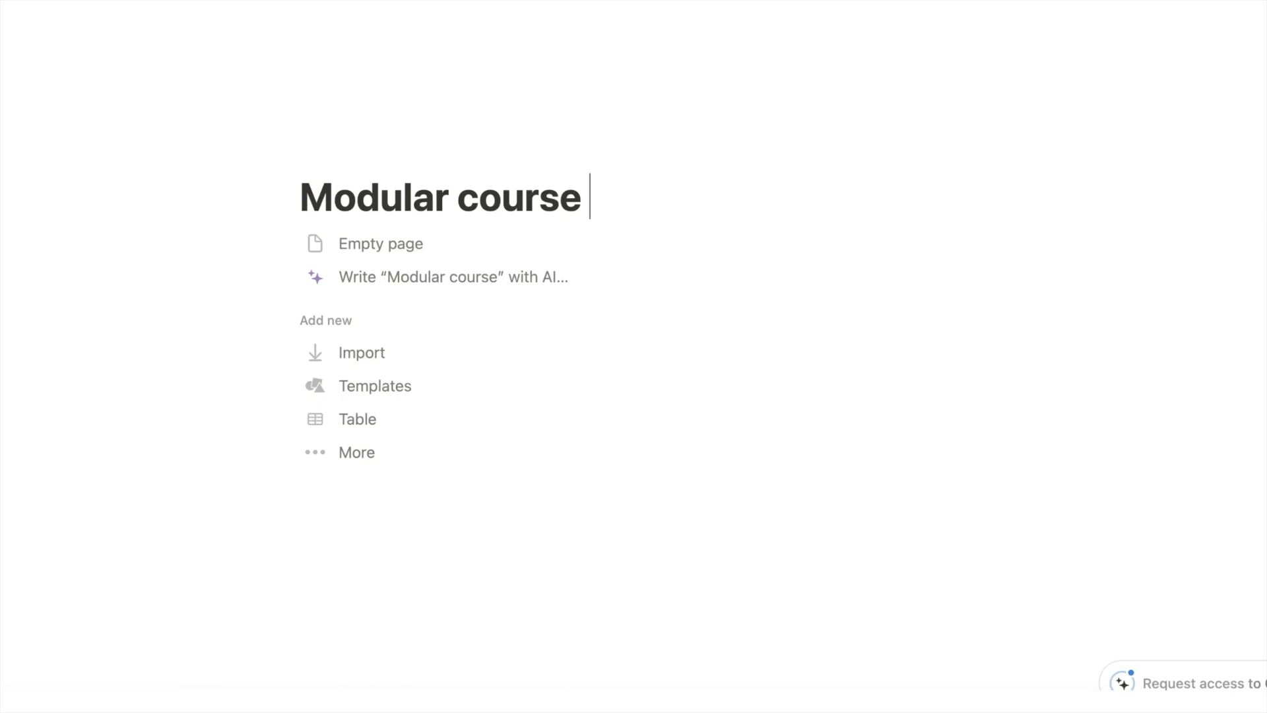
pyautogui.write('demo')
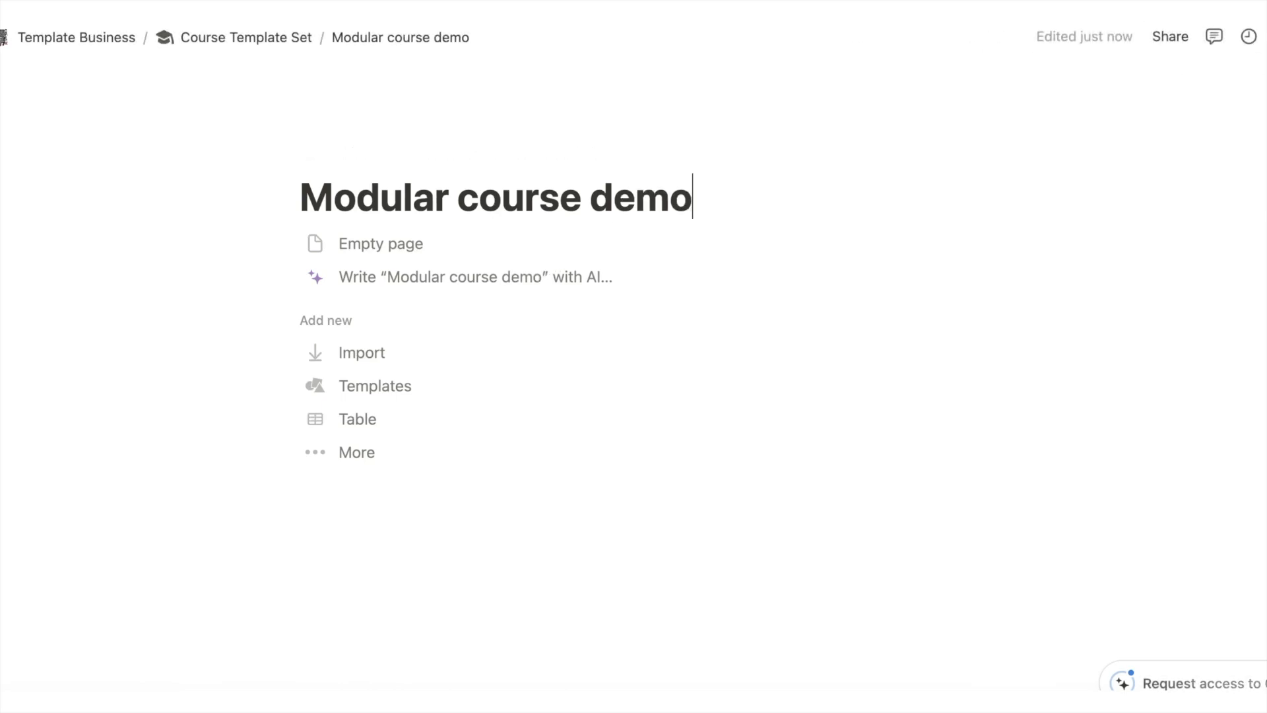
# Set the "Modular course demo" page to full width.
pyautogui.click(1266, 36)
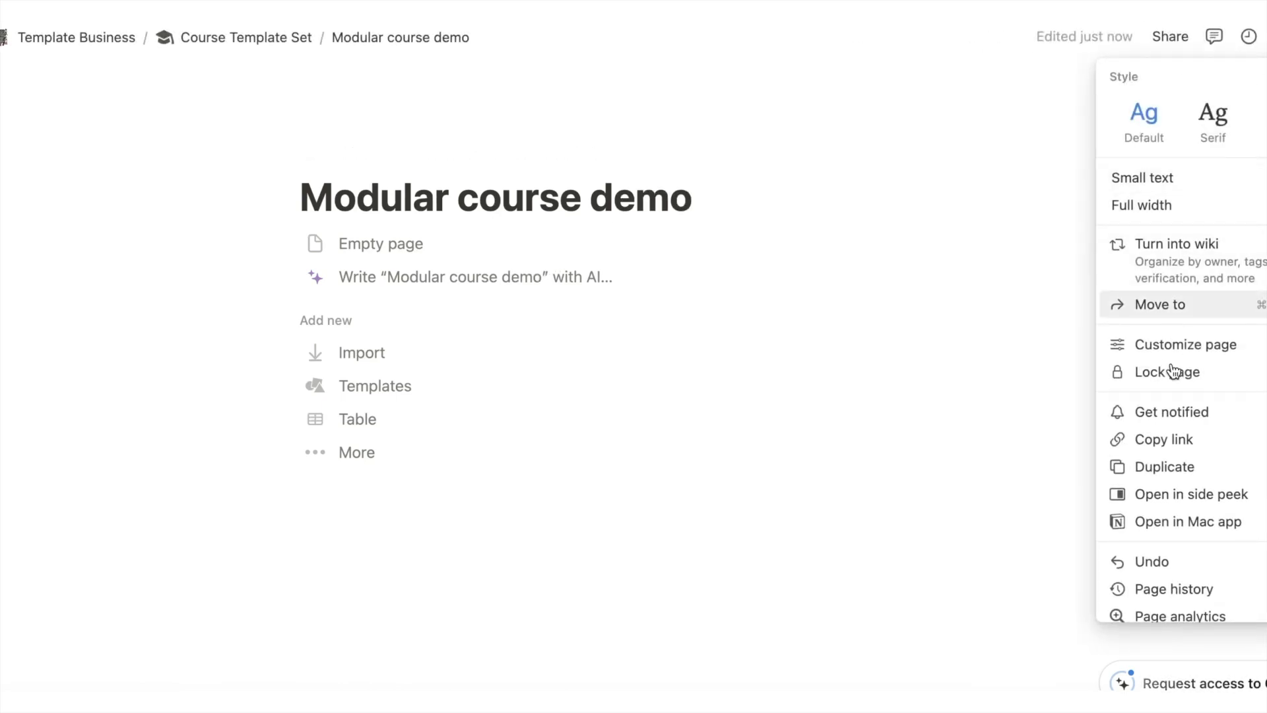
pyautogui.moveTo(1176, 423)
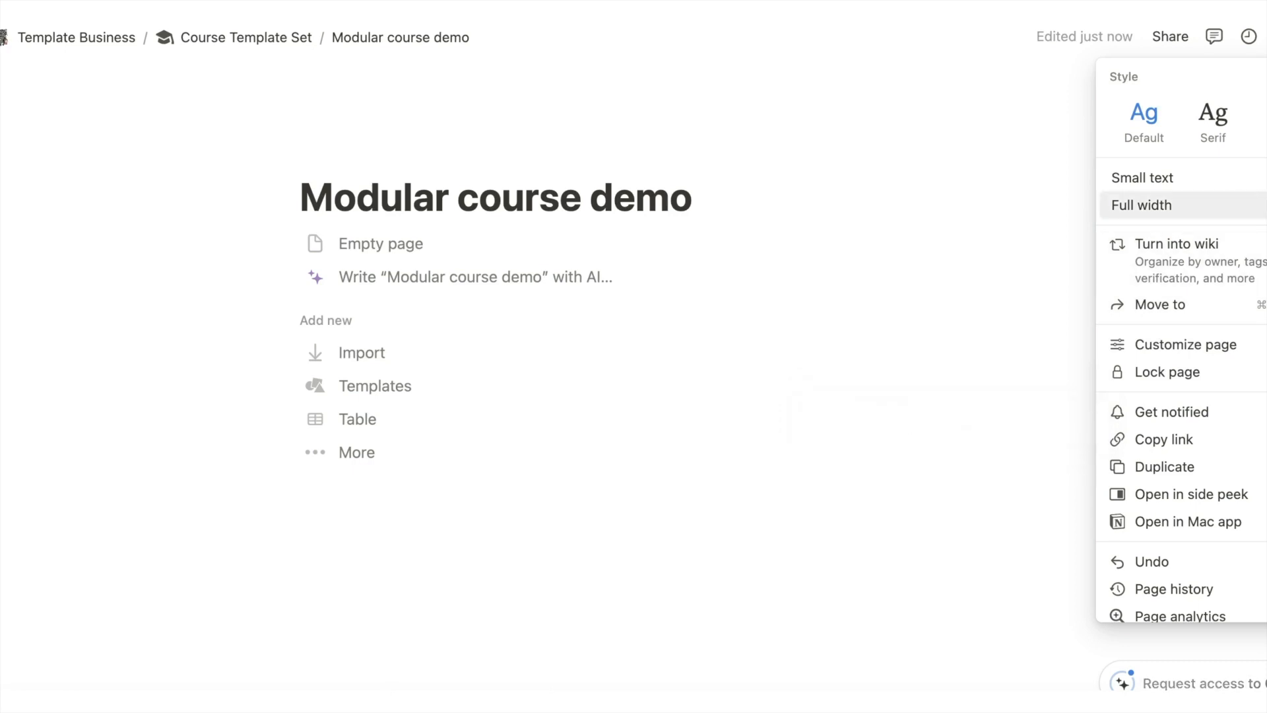
pyautogui.click(1214, 206)
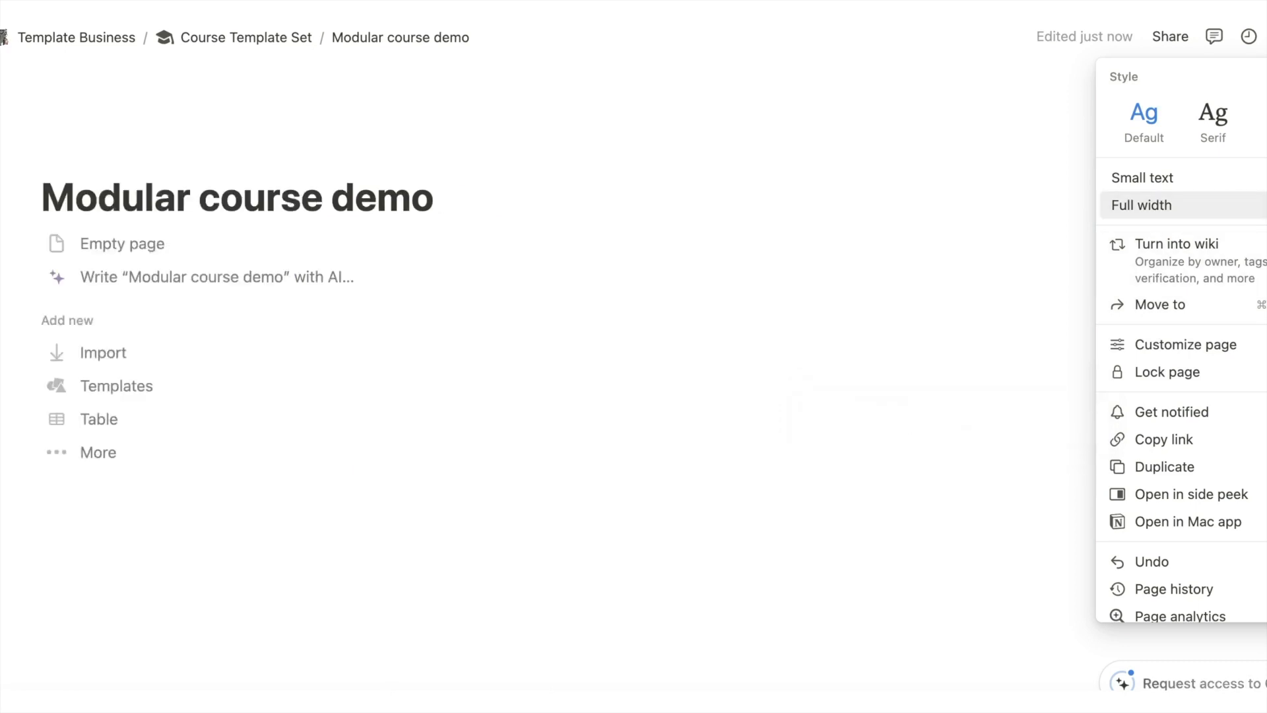
pyautogui.click(619, 151)
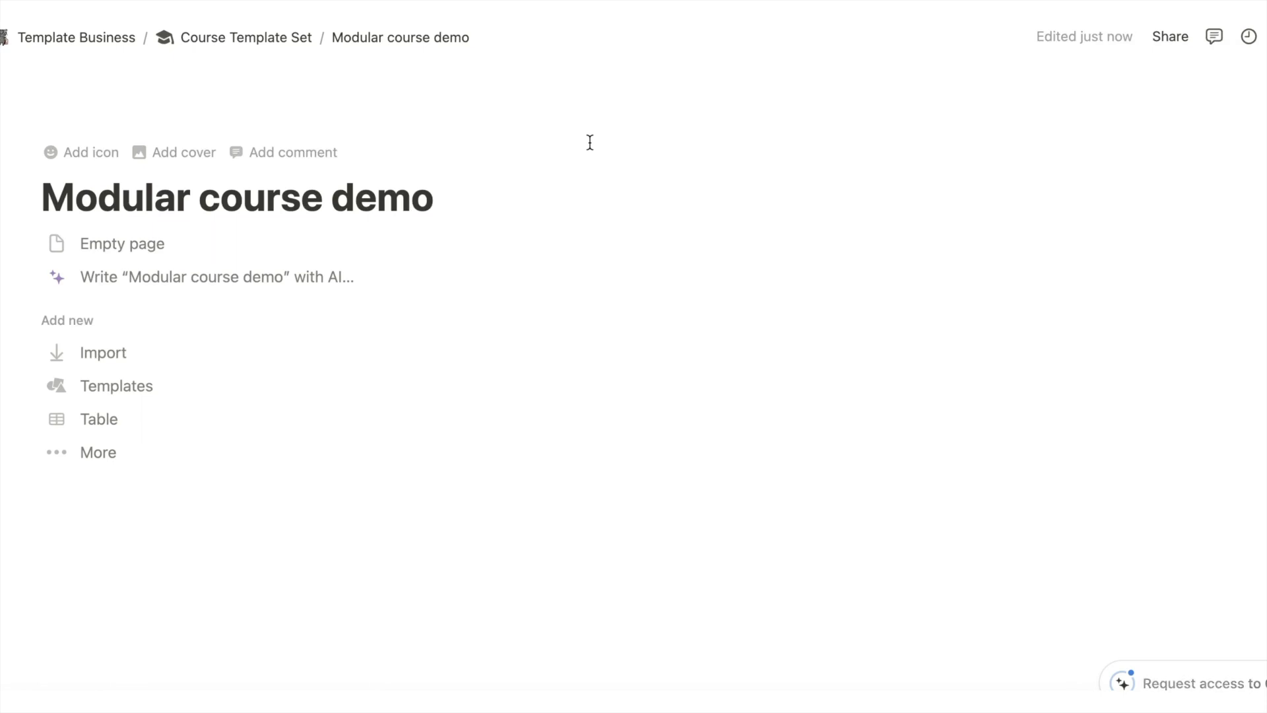
# Start the page as an empty page and insert an inline database below a blank line.
pyautogui.click(82, 244)
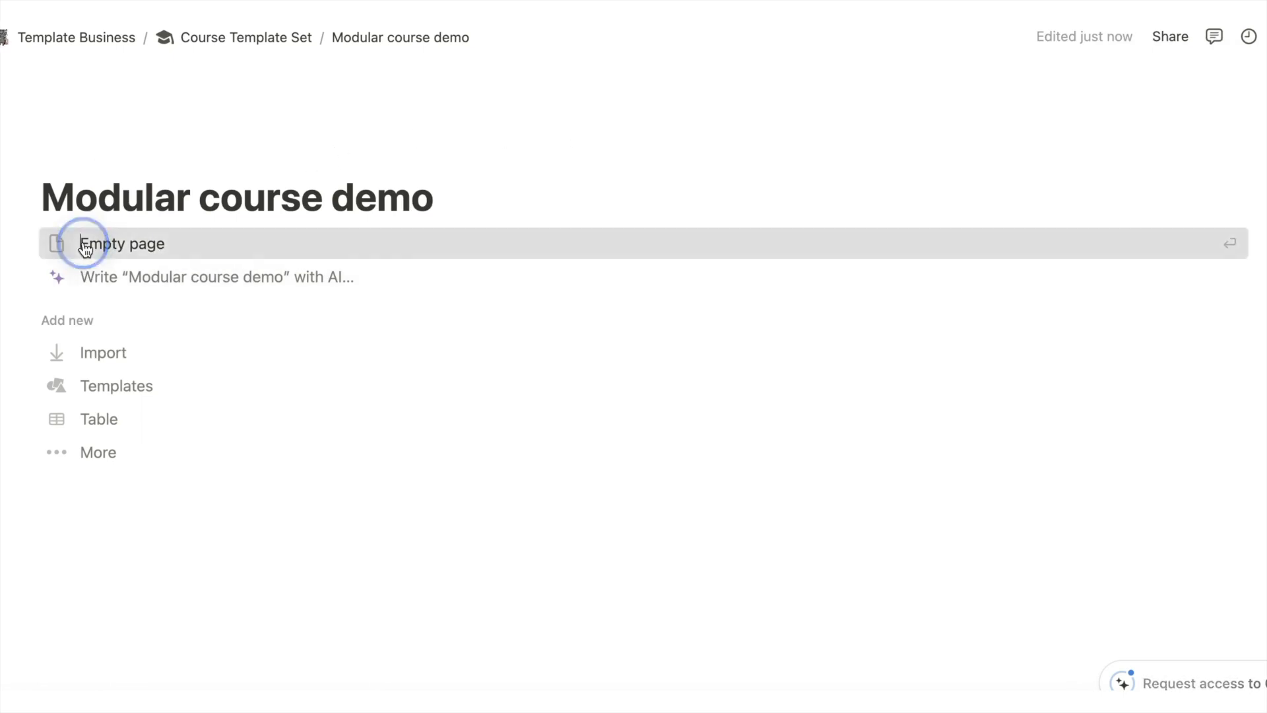
pyautogui.press('Return')
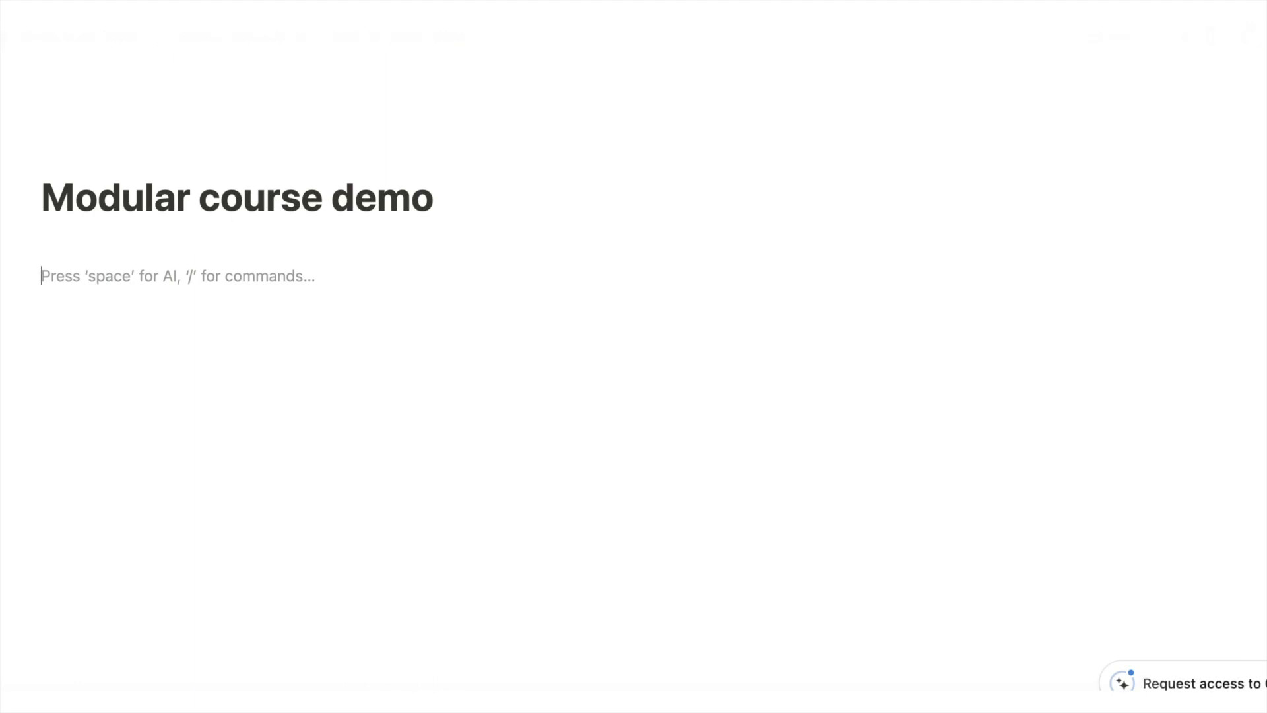
pyautogui.write('/')
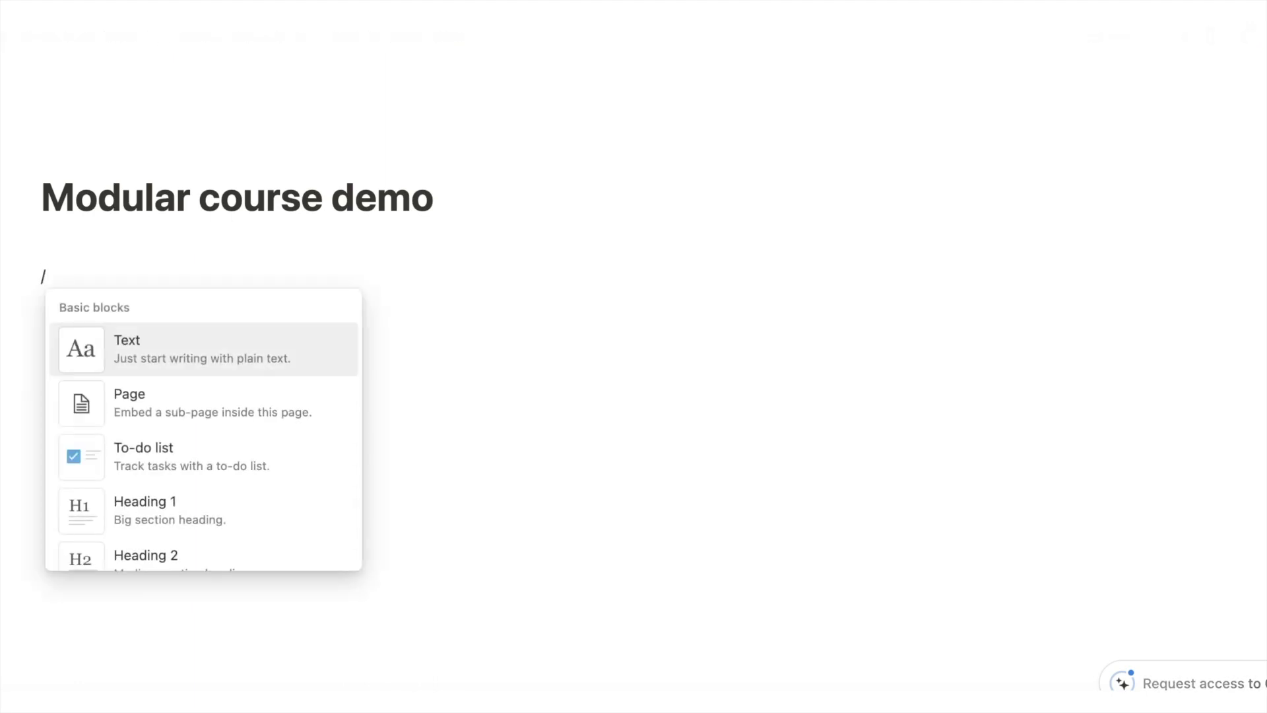
pyautogui.write('dat')
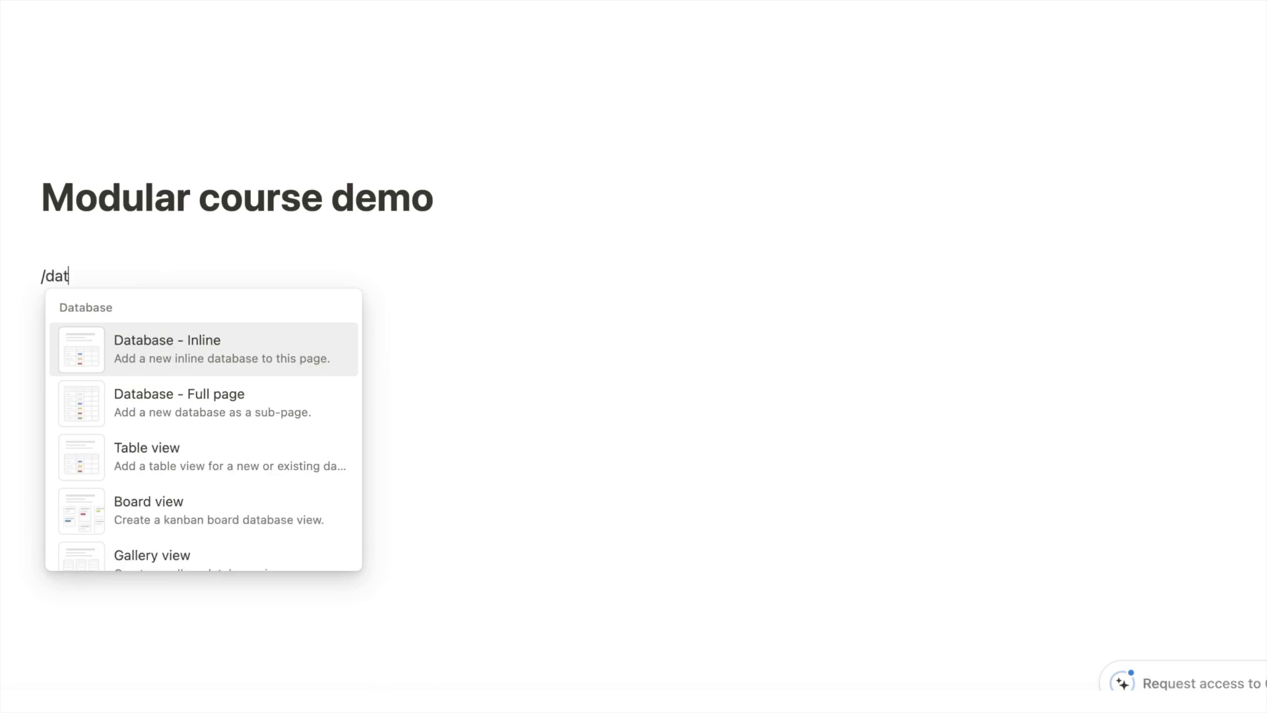
pyautogui.click(180, 355)
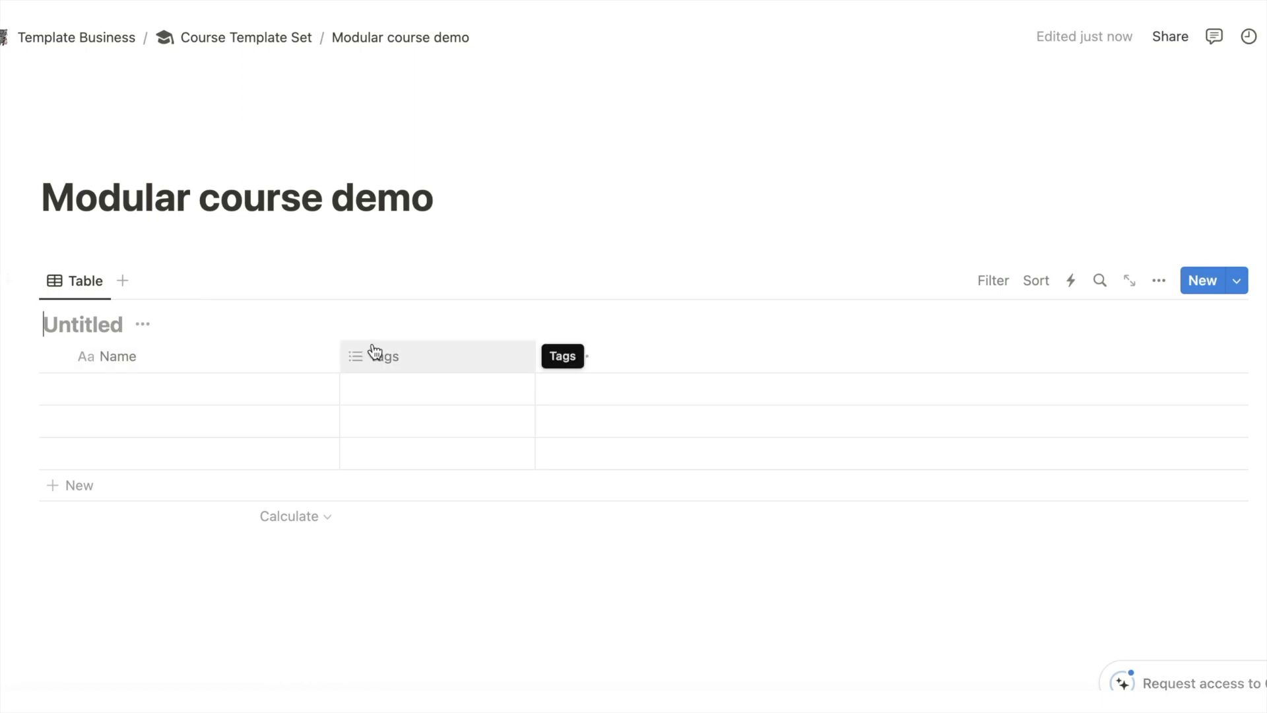
# Delete the Tags property from the new database.
pyautogui.click(454, 355)
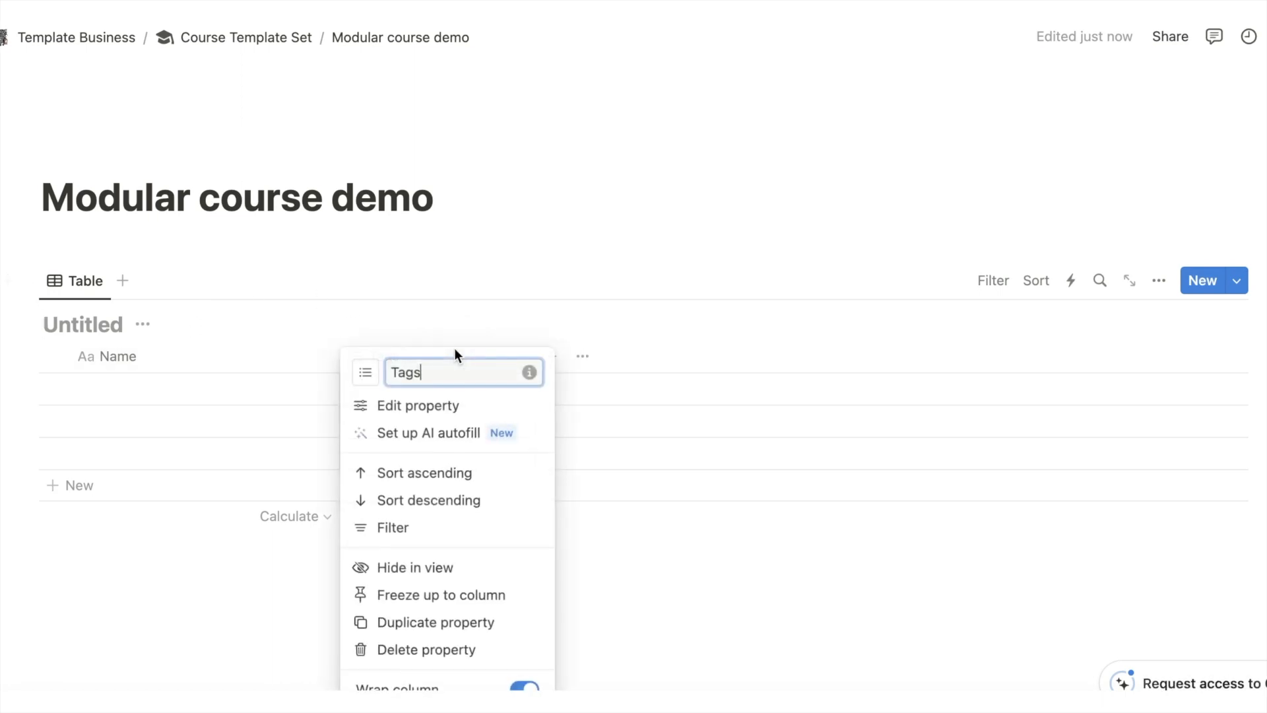
pyautogui.click(451, 649)
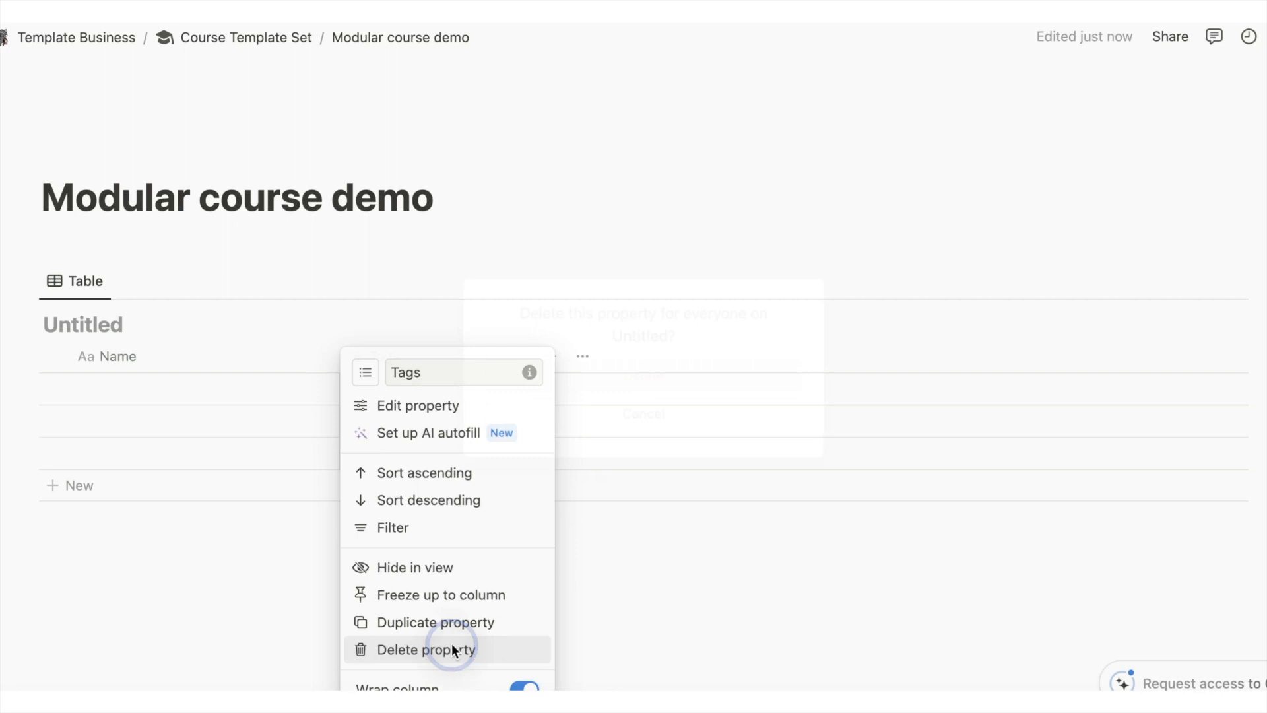
pyautogui.click(652, 380)
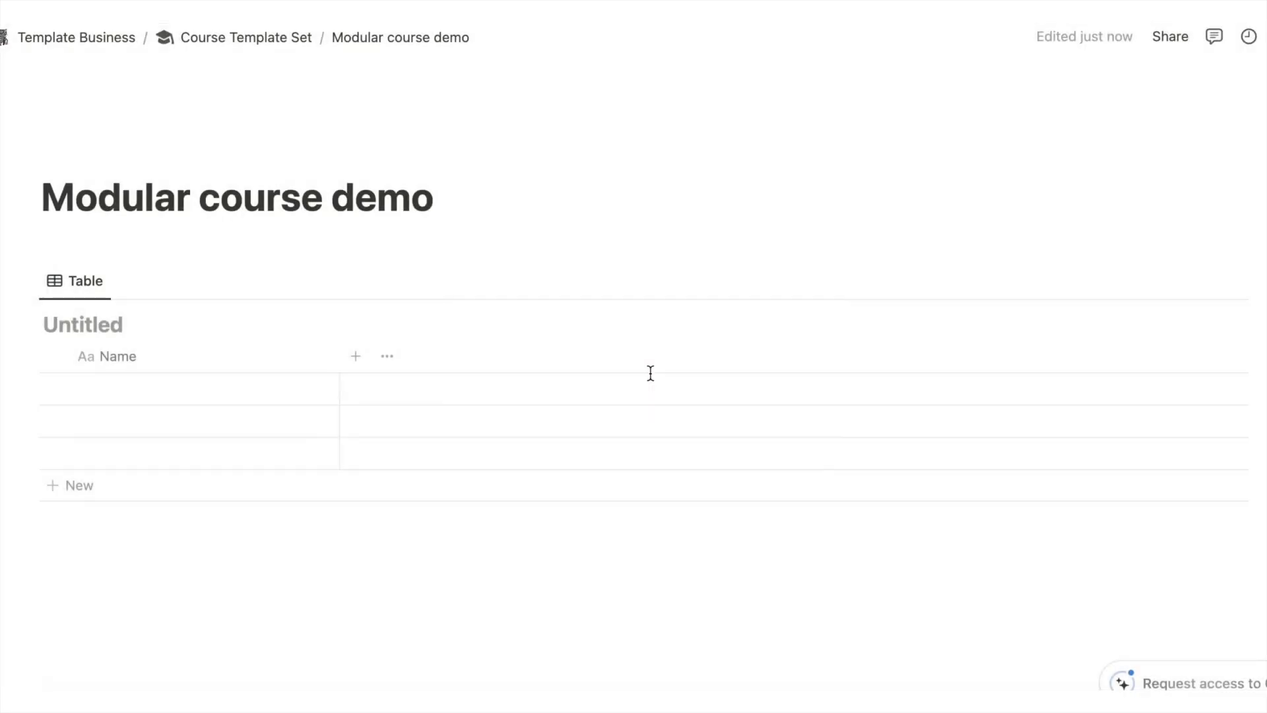
# Name the inline database "Course".
pyautogui.click(66, 326)
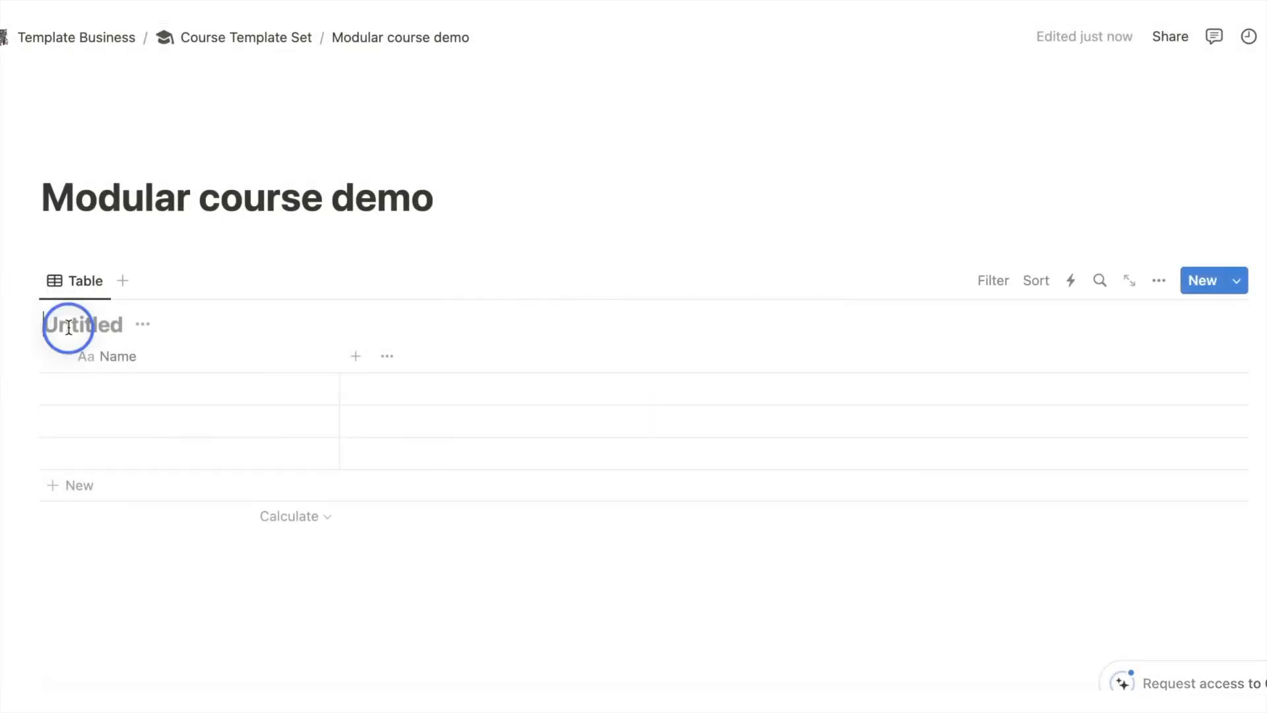
pyautogui.write('Course Structure')
pyautogui.press('BackSpace')
pyautogui.press('BackSpace')
pyautogui.press('BackSpace')
pyautogui.press('BackSpace')
pyautogui.press('BackSpace')
pyautogui.press('BackSpace')
pyautogui.press('BackSpace')
pyautogui.press('BackSpace')
pyautogui.press('BackSpace')
pyautogui.press('BackSpace')
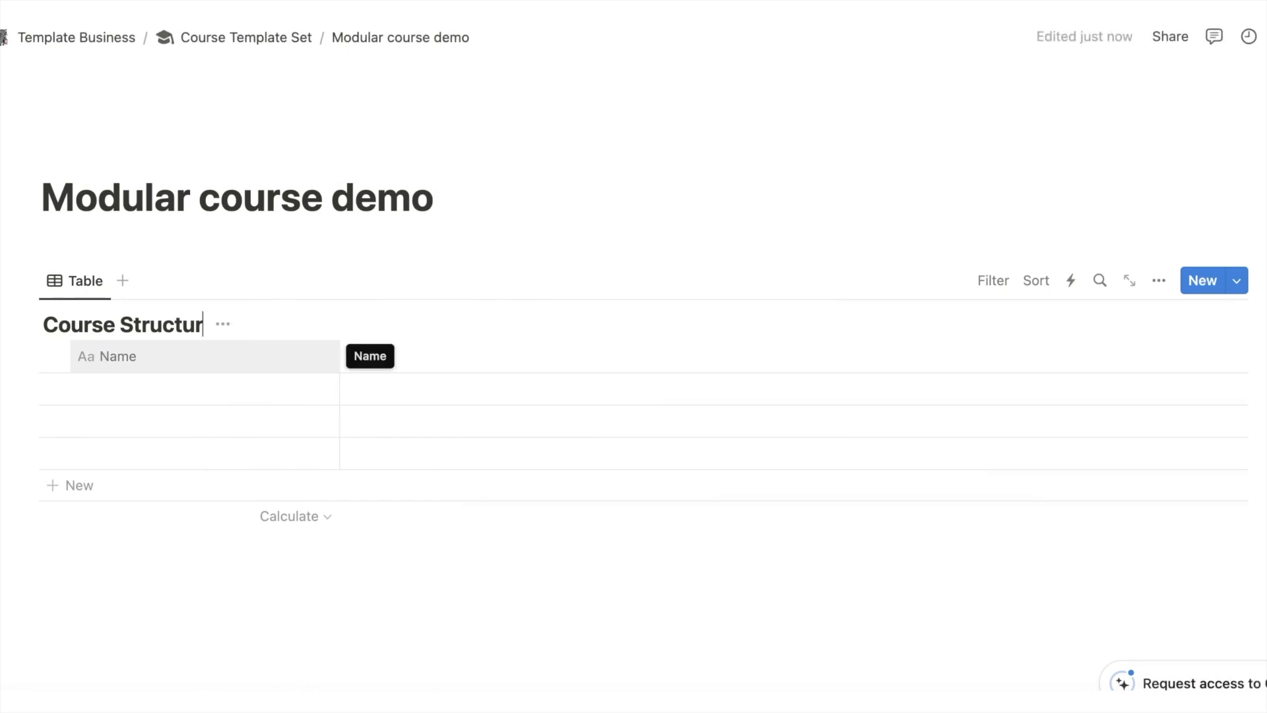
pyautogui.click(755, 331)
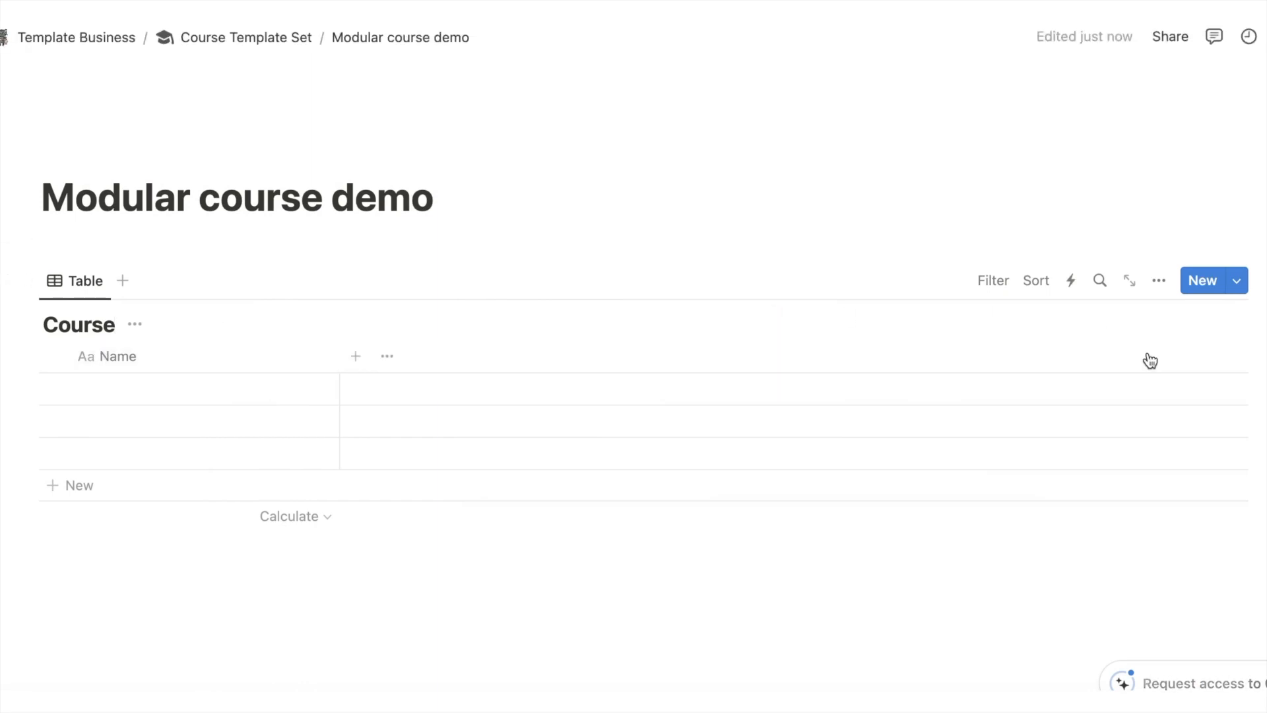
# Insert a 2-column block on a new line above the Course database.
pyautogui.click(229, 246)
pyautogui.press('Return')
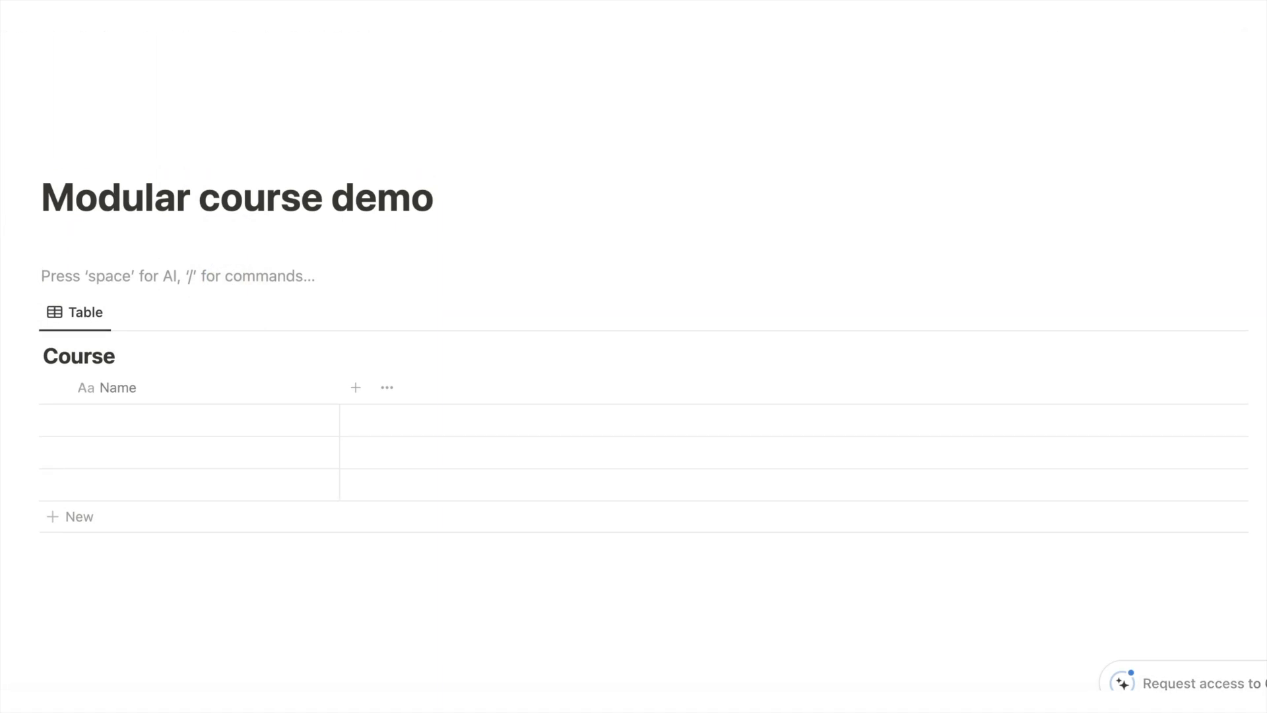
pyautogui.write('/')
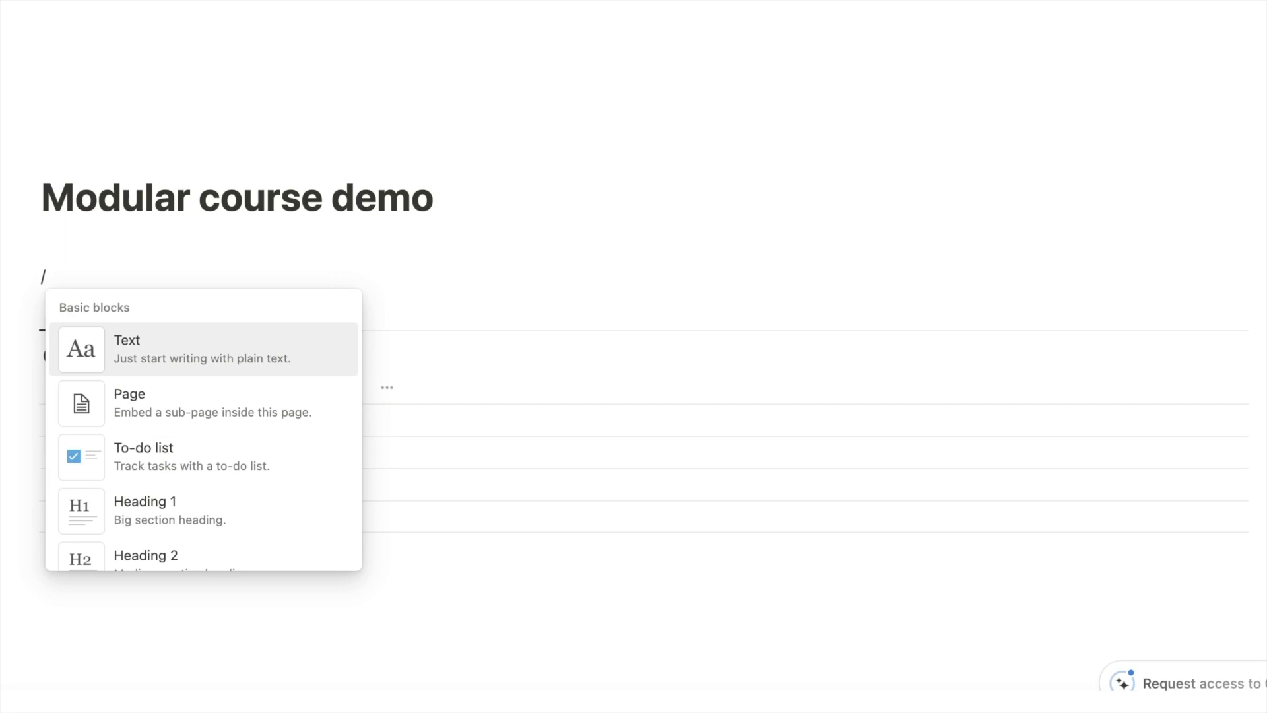
pyautogui.write('colu')
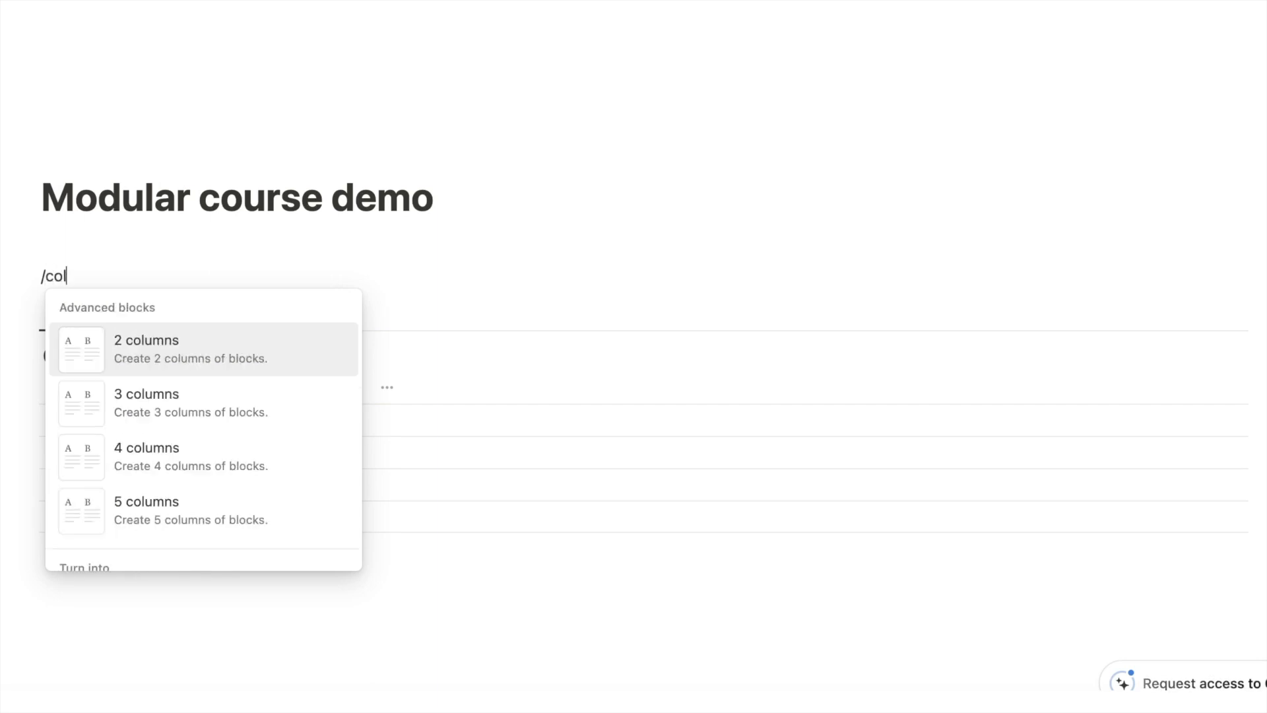
pyautogui.click(172, 348)
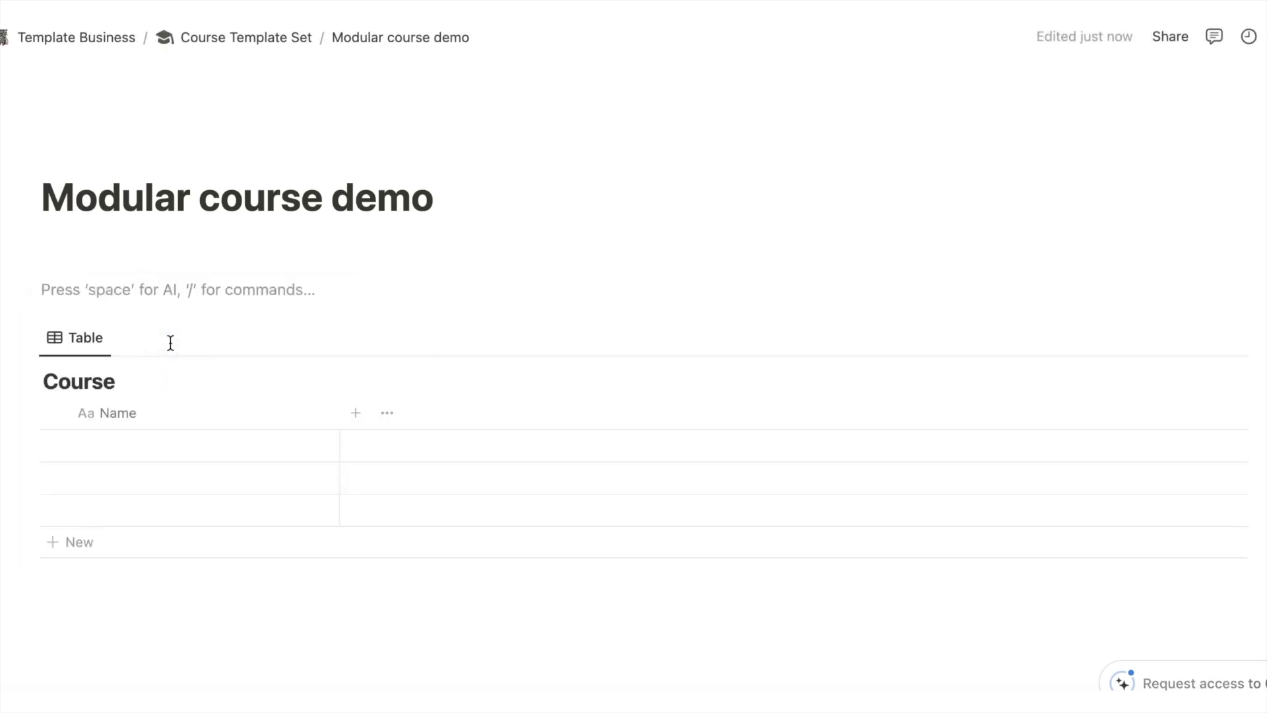
# Move the Course database into the first column and narrow that column to roughly a quarter of the page width.
pyautogui.moveTo(28, 337); pyautogui.dragTo(69, 276)
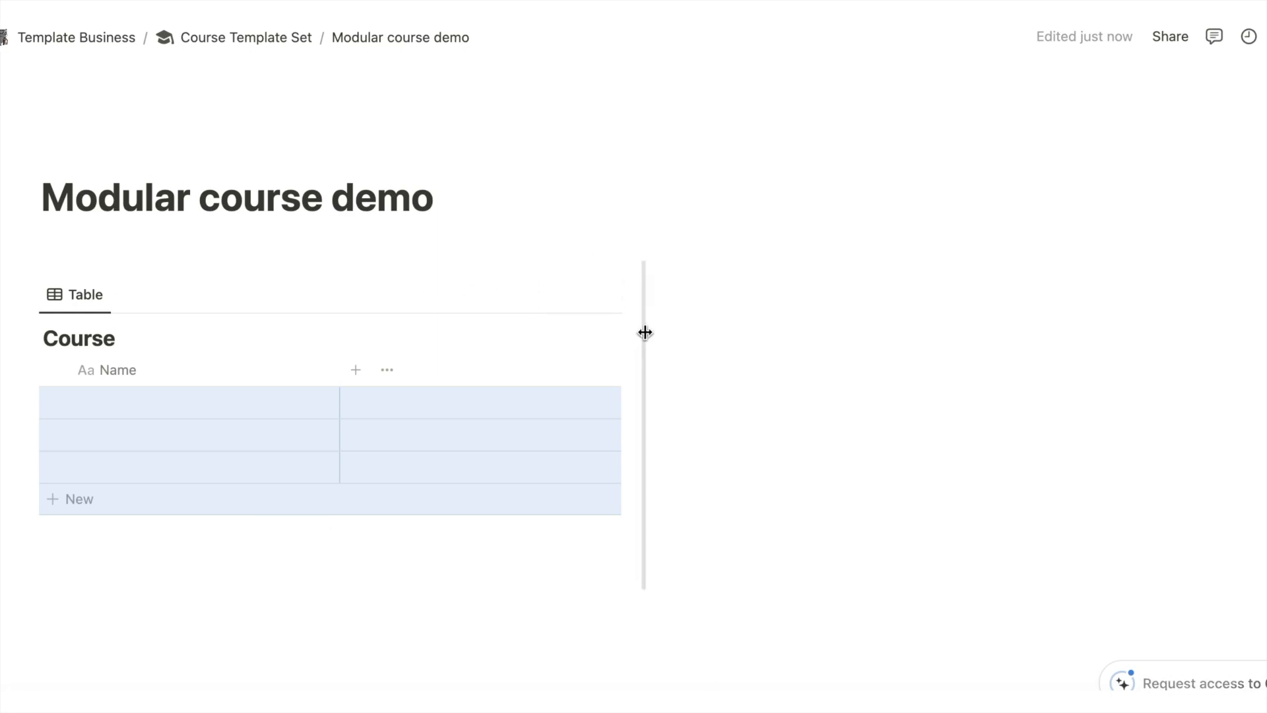
pyautogui.moveTo(645, 332); pyautogui.dragTo(382, 314)
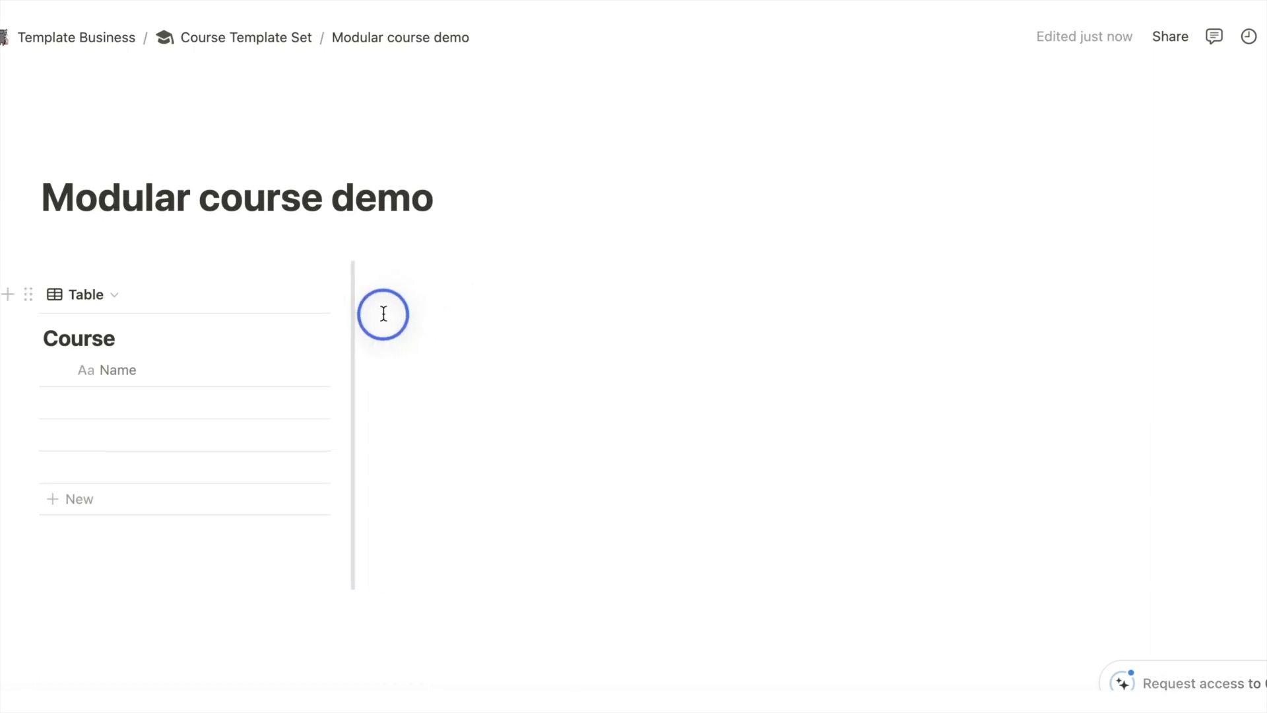
pyautogui.scroll(-2, 632, 313)
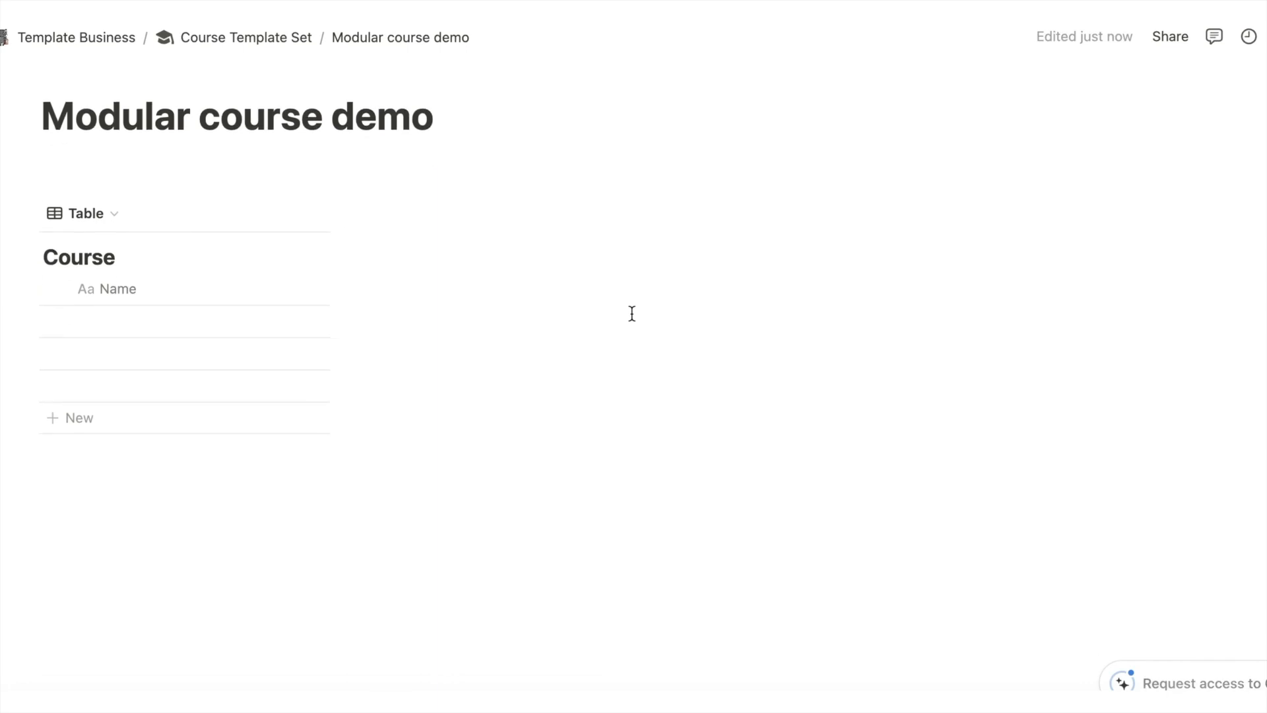
pyautogui.hscroll(2, 269, 319)
pyautogui.hscroll(-2, 268, 320)
pyautogui.hscroll(1, 269, 321)
pyautogui.hscroll(1, 269, 322)
pyautogui.hscroll(-3, 269, 322)
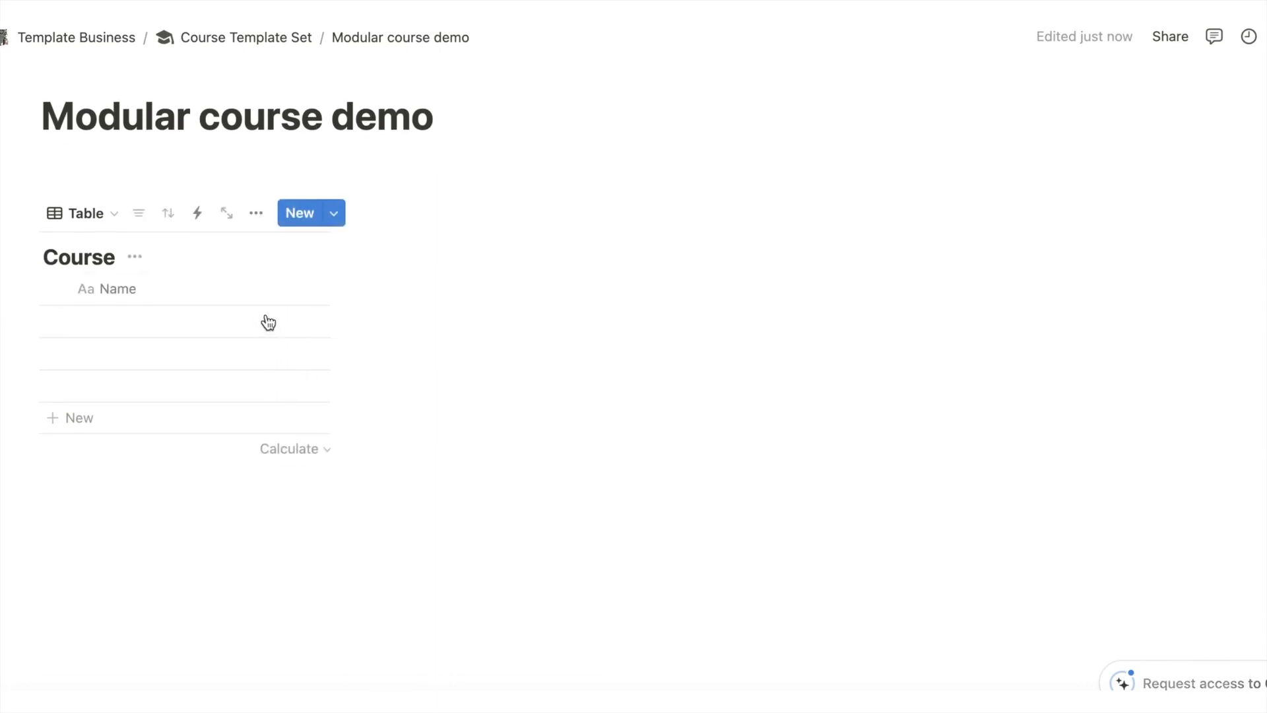
pyautogui.hscroll(2, 269, 323)
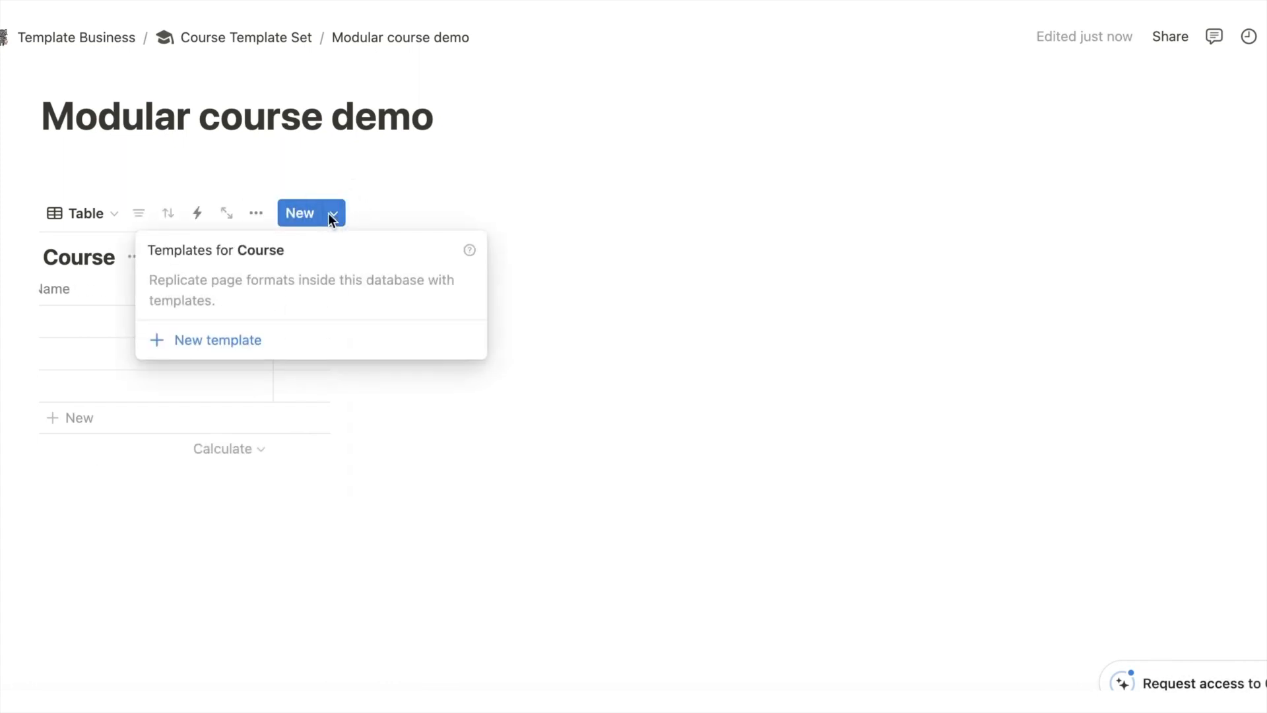
# Turn off the vertical lines in the Course table's layout.
pyautogui.click(254, 213)
pyautogui.click(254, 213)
pyautogui.scroll(-3, 235, 321)
pyautogui.scroll(2, 234, 320)
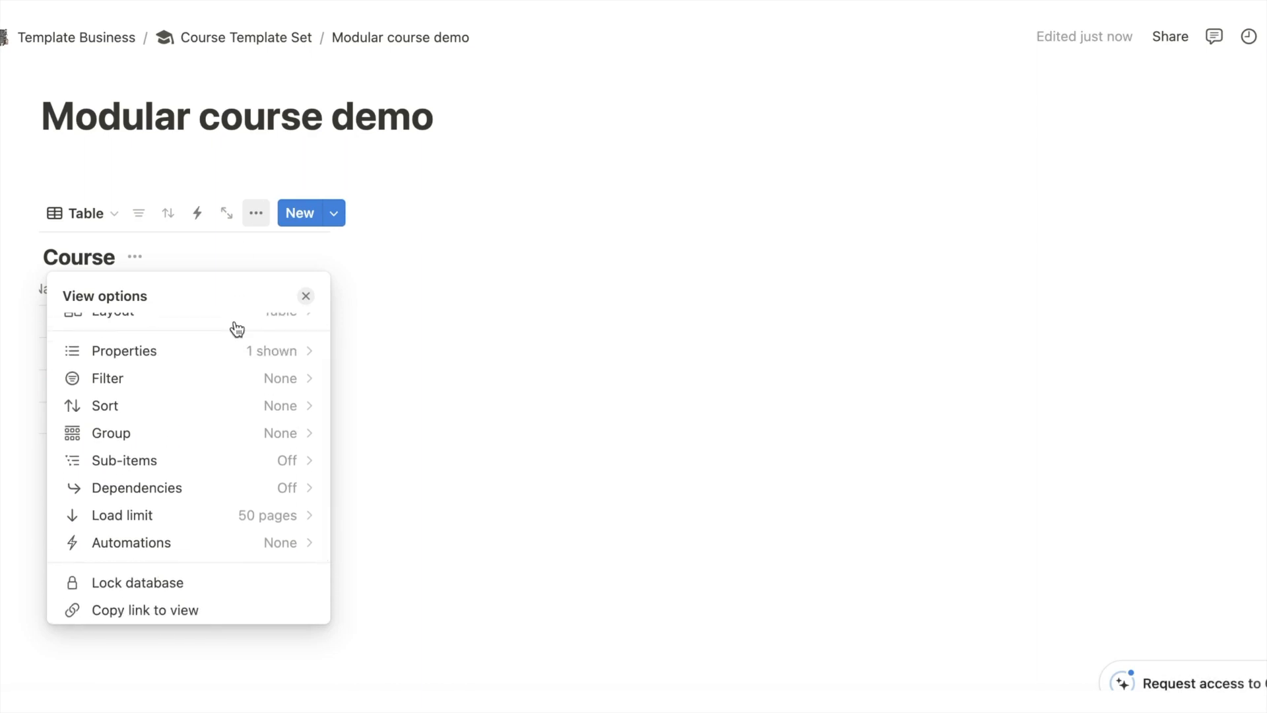
pyautogui.scroll(-1, 235, 321)
pyautogui.scroll(3, 235, 320)
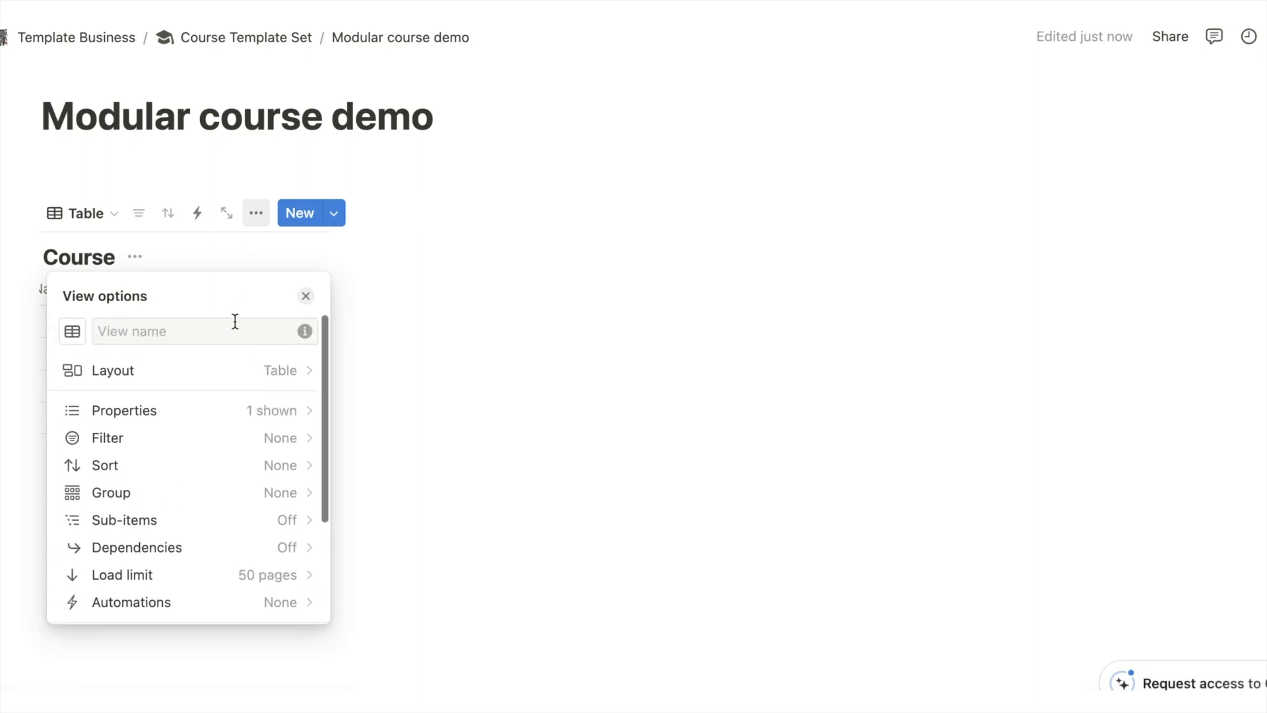
pyautogui.click(241, 370)
pyautogui.scroll(-1, 242, 375)
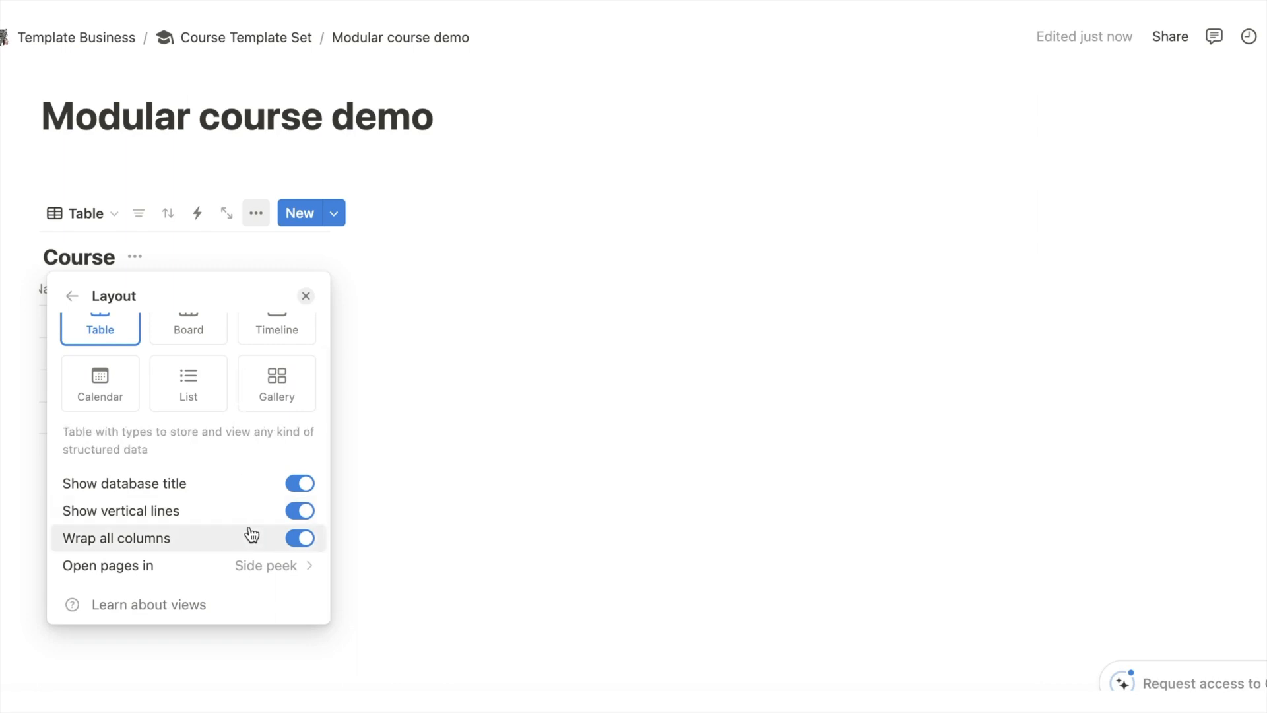
pyautogui.click(296, 512)
pyautogui.click(360, 316)
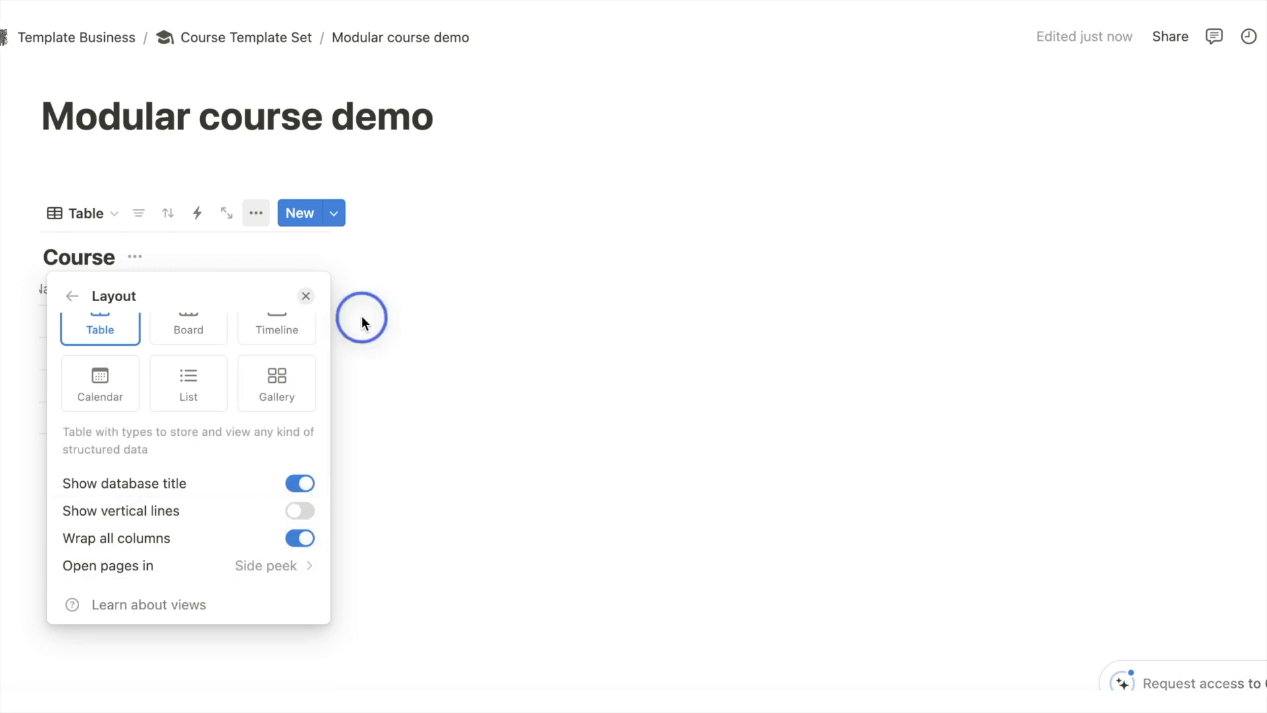
# Turn on sub-items for the Course database.
pyautogui.hscroll(1, 228, 337)
pyautogui.hscroll(-2, 228, 337)
pyautogui.hscroll(2, 229, 337)
pyautogui.hscroll(-2, 228, 337)
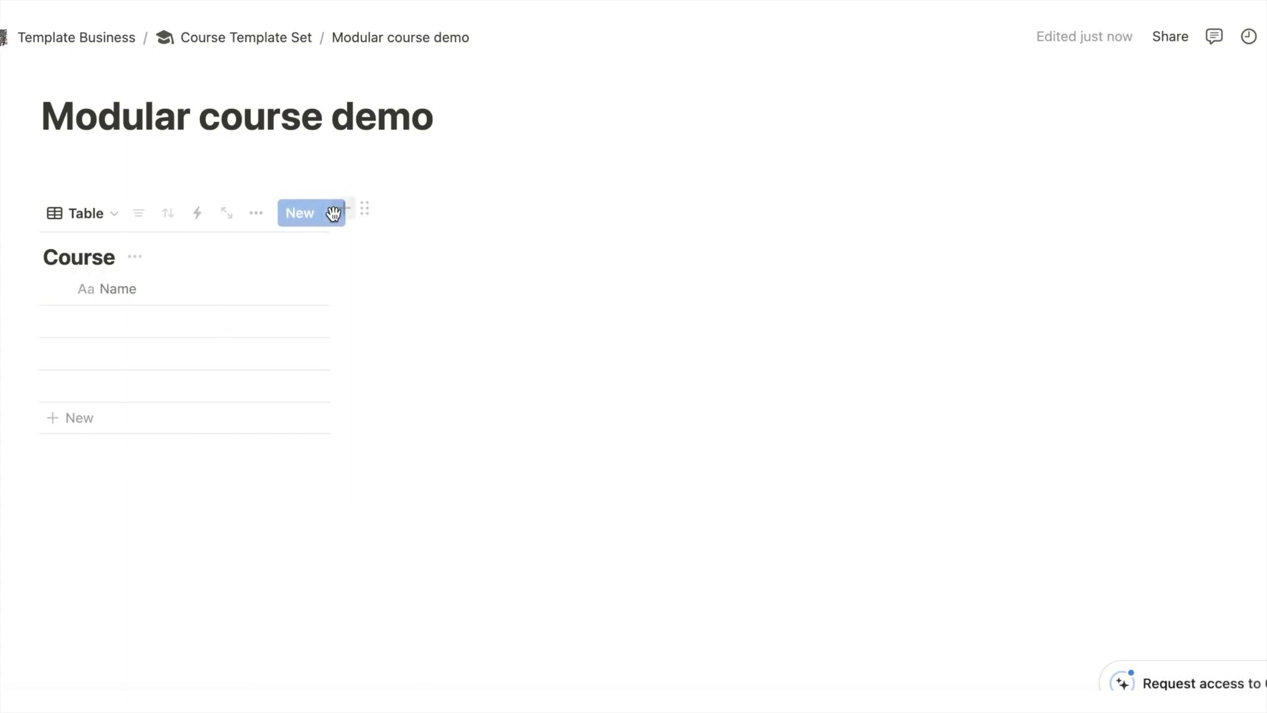
pyautogui.click(260, 211)
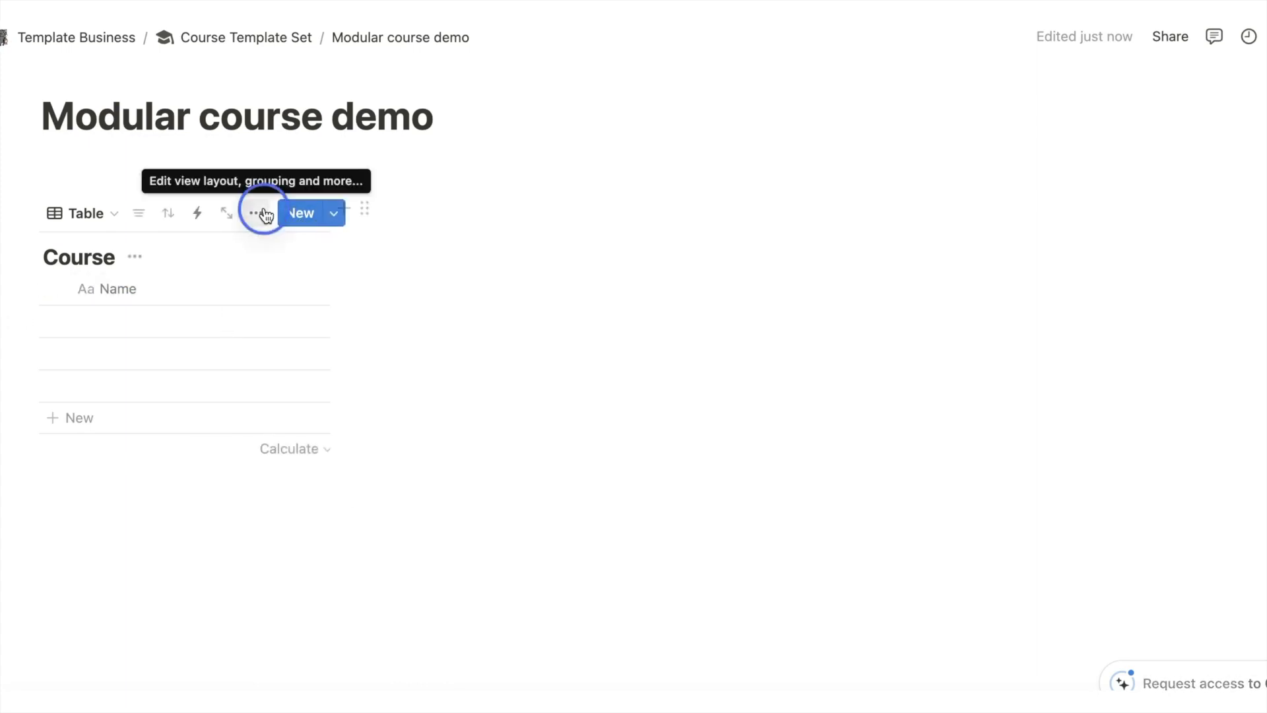
pyautogui.scroll(-2, 228, 357)
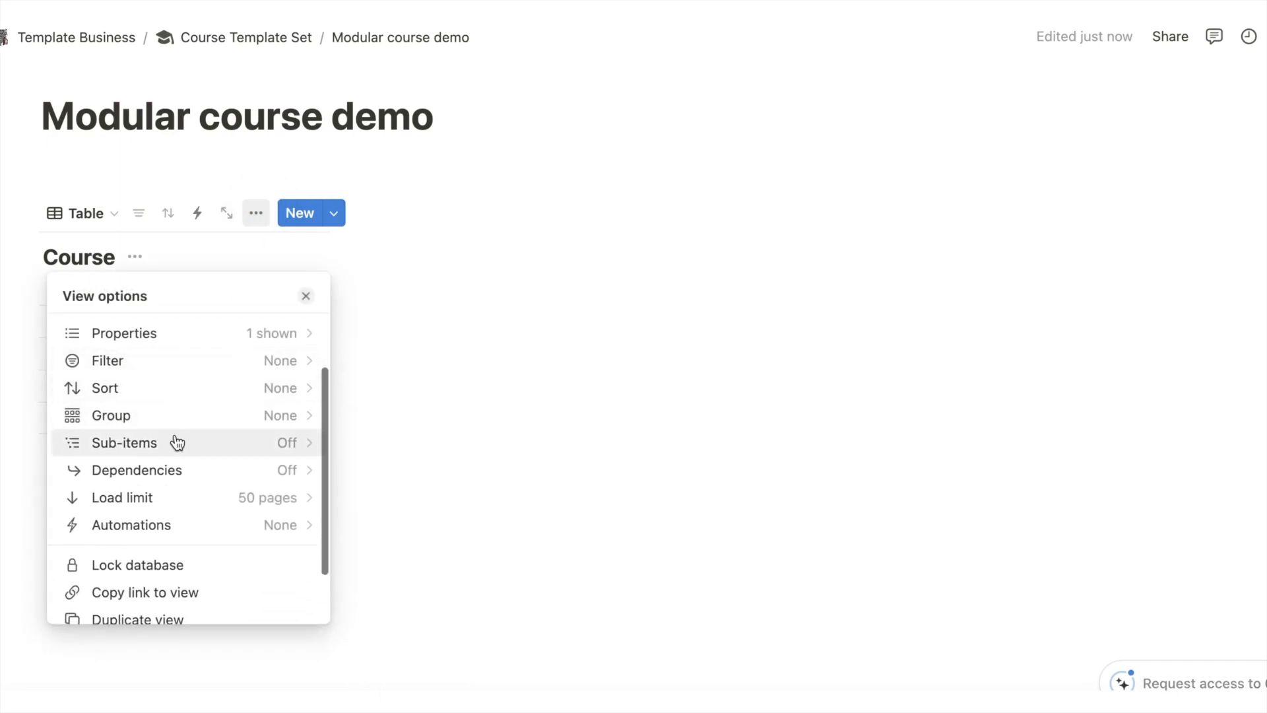
pyautogui.click(288, 445)
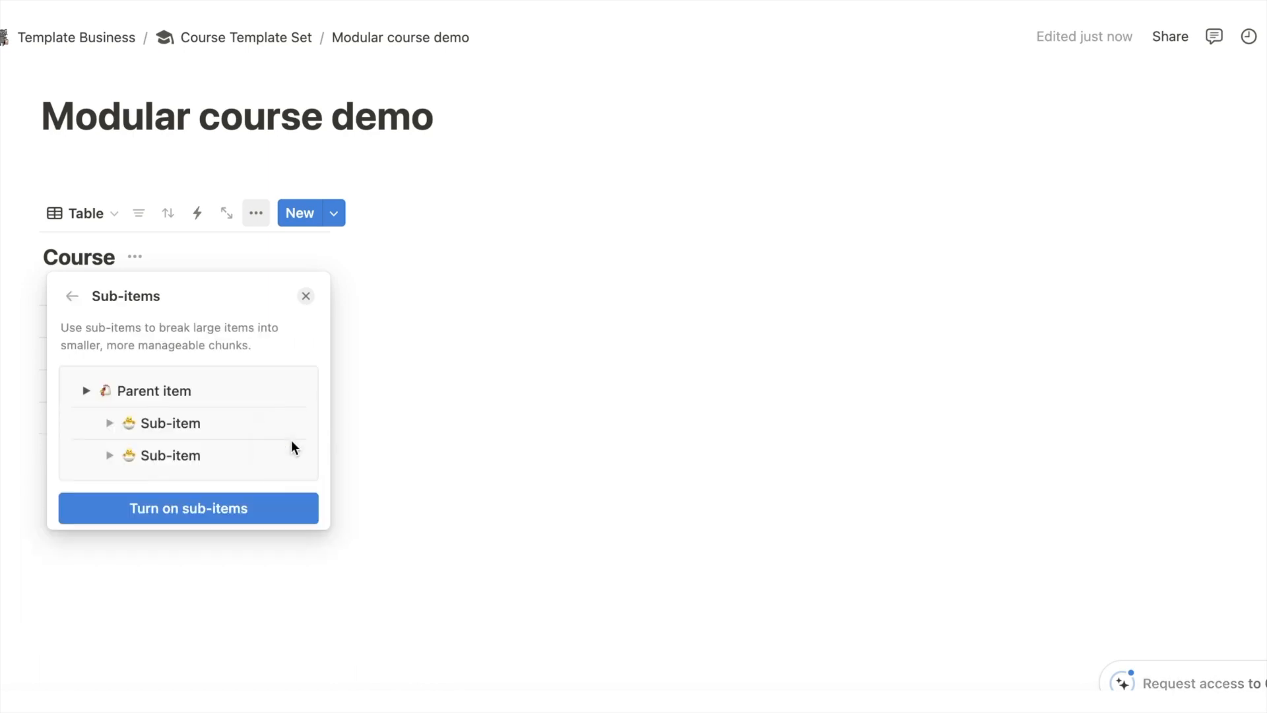
pyautogui.click(221, 510)
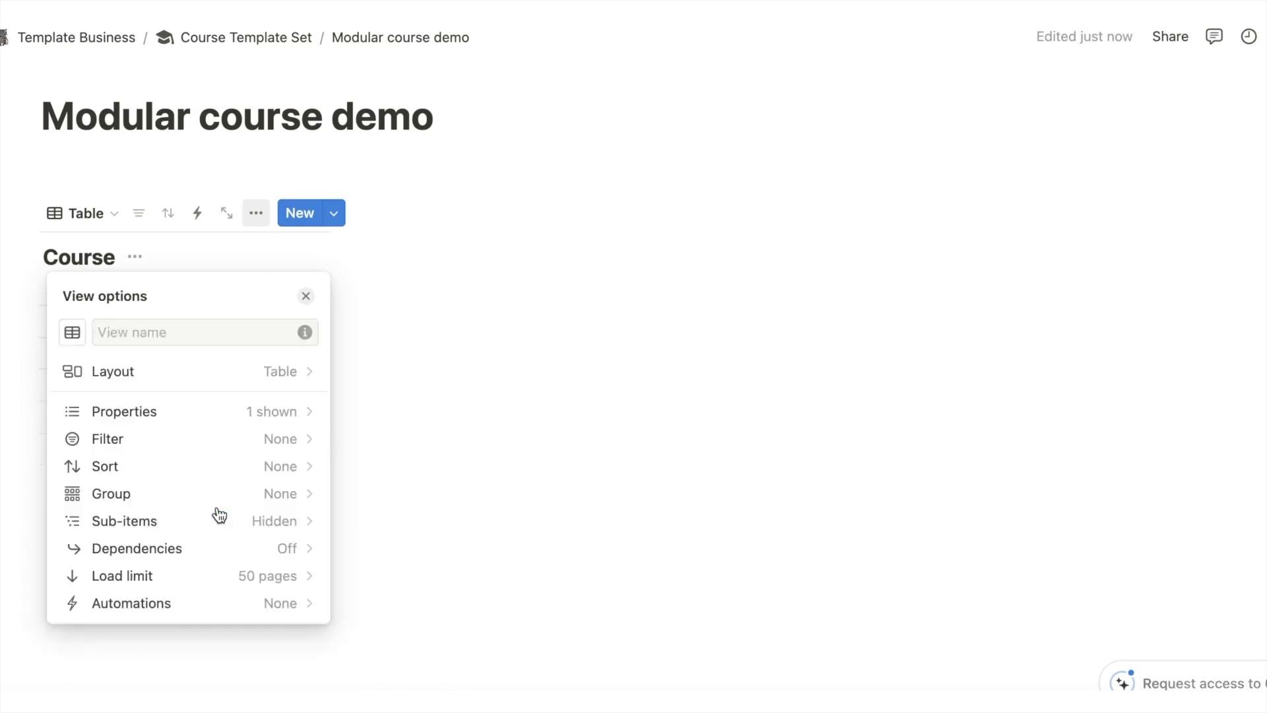
pyautogui.click(354, 342)
# Name the first row of the Course database "Module One", with its sub-item list expanded.
pyautogui.click(91, 327)
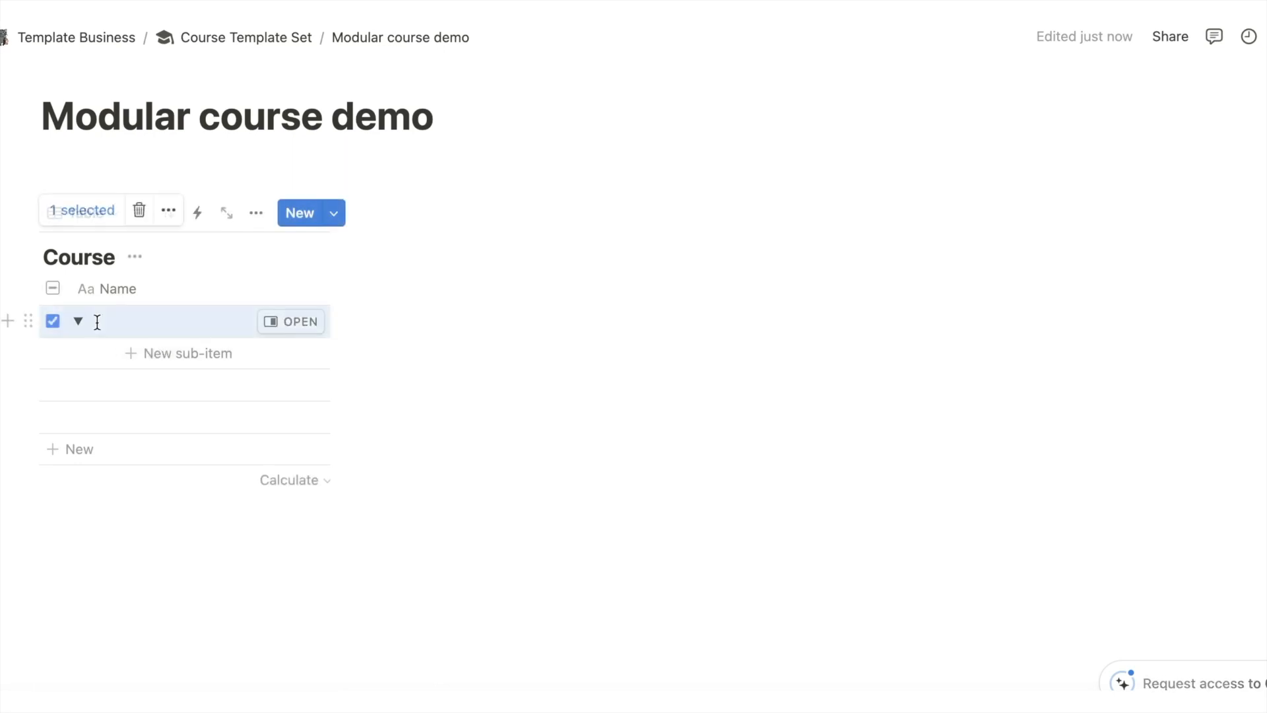
pyautogui.click(77, 321)
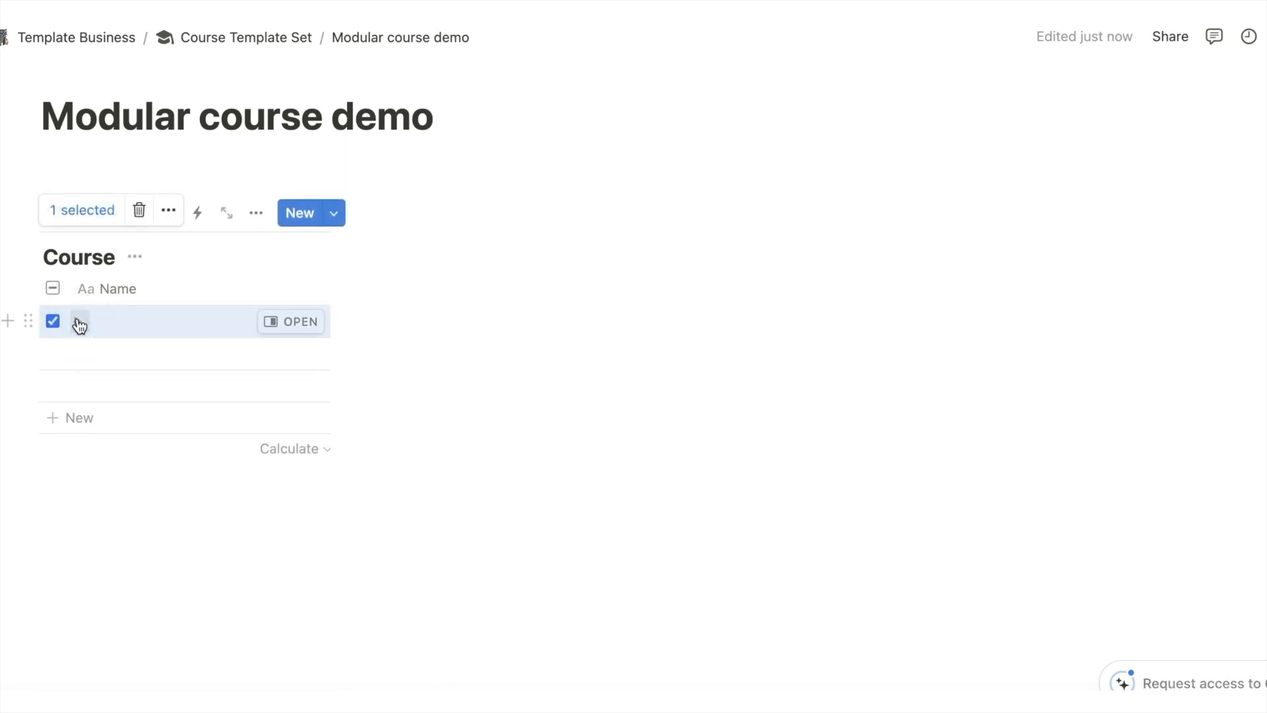
pyautogui.click(77, 321)
pyautogui.click(111, 322)
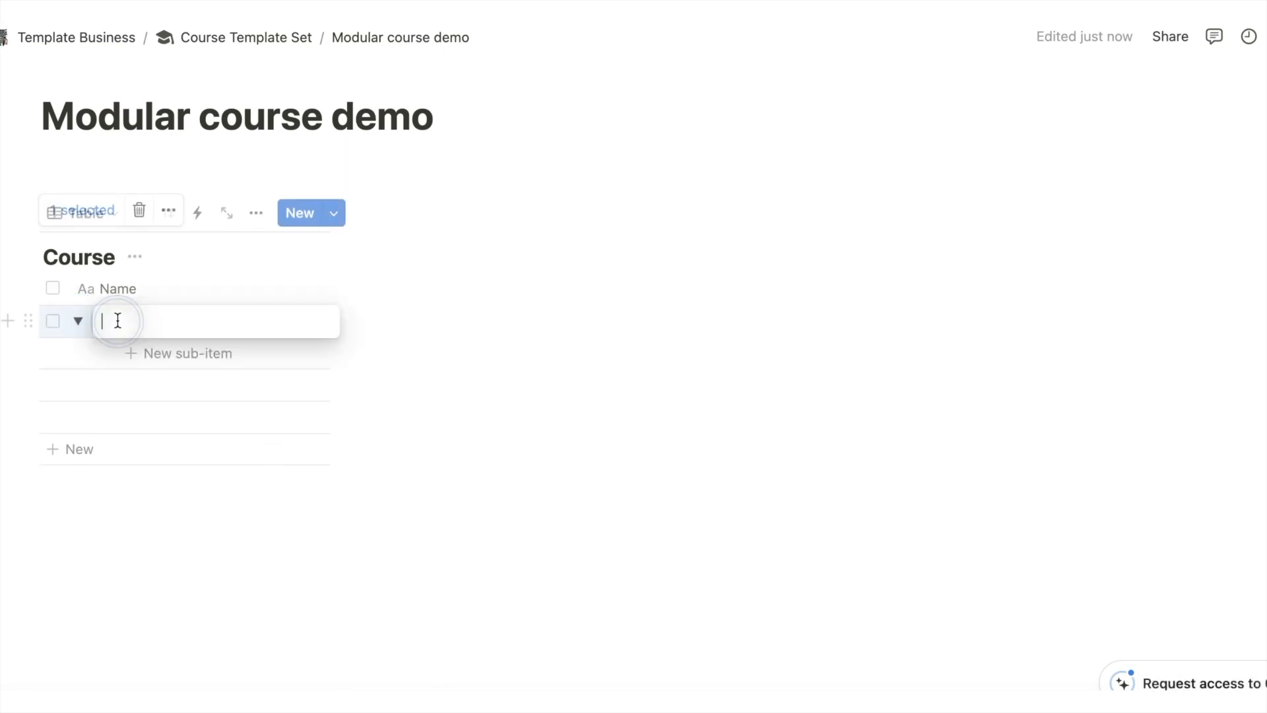
pyautogui.write('Module One')
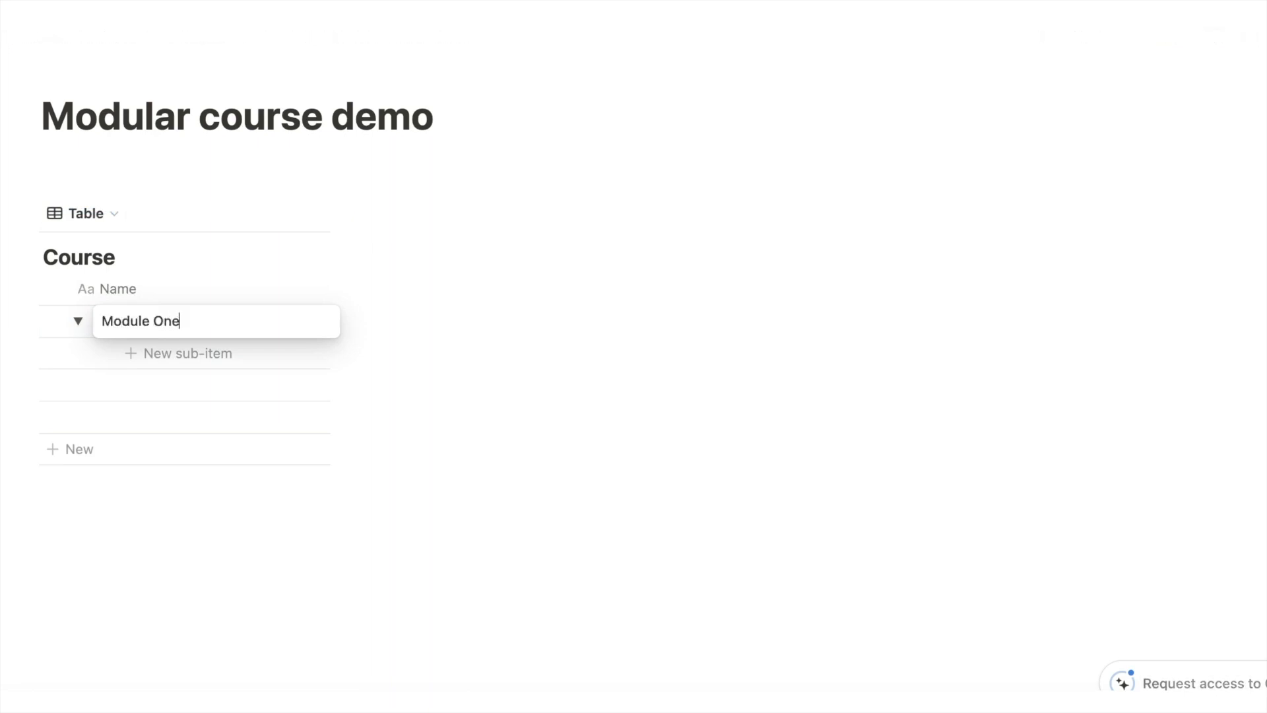
pyautogui.press('Return')
# Add the sub-item "Lesson 1 Module 1" under Module One and collapse that module.
pyautogui.click(163, 351)
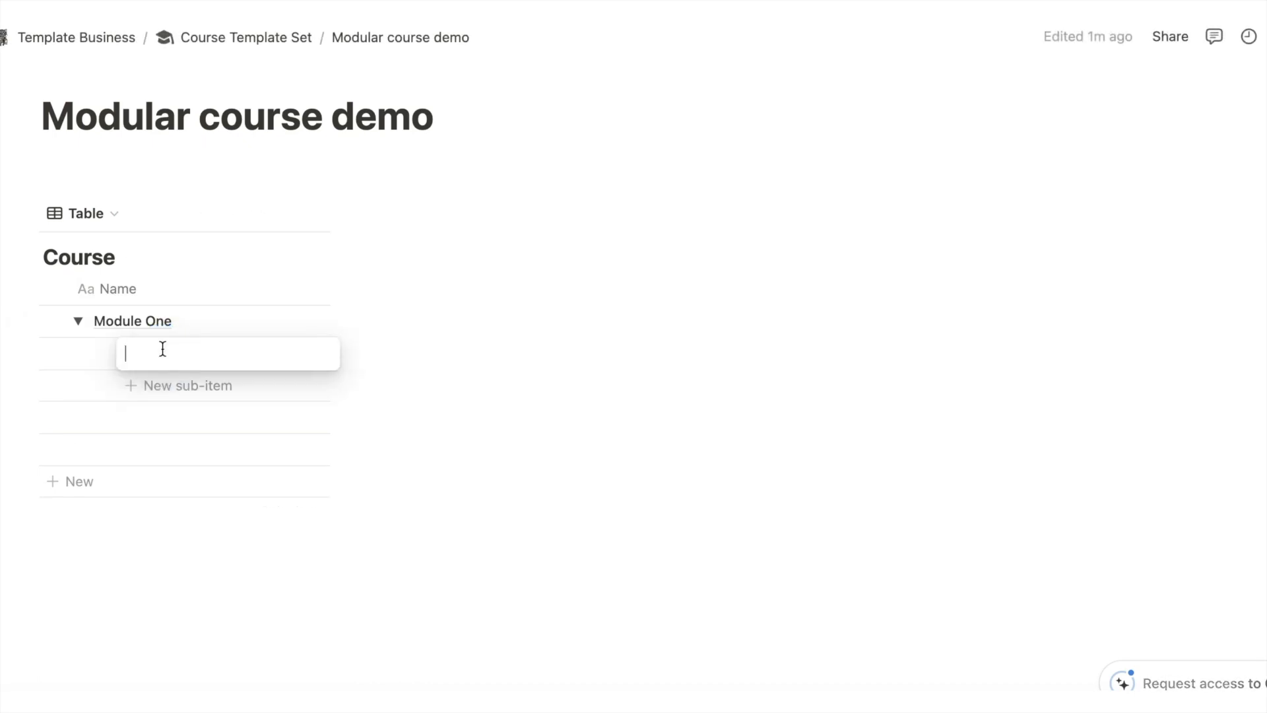
pyautogui.write('Lesson 1 Module 1')
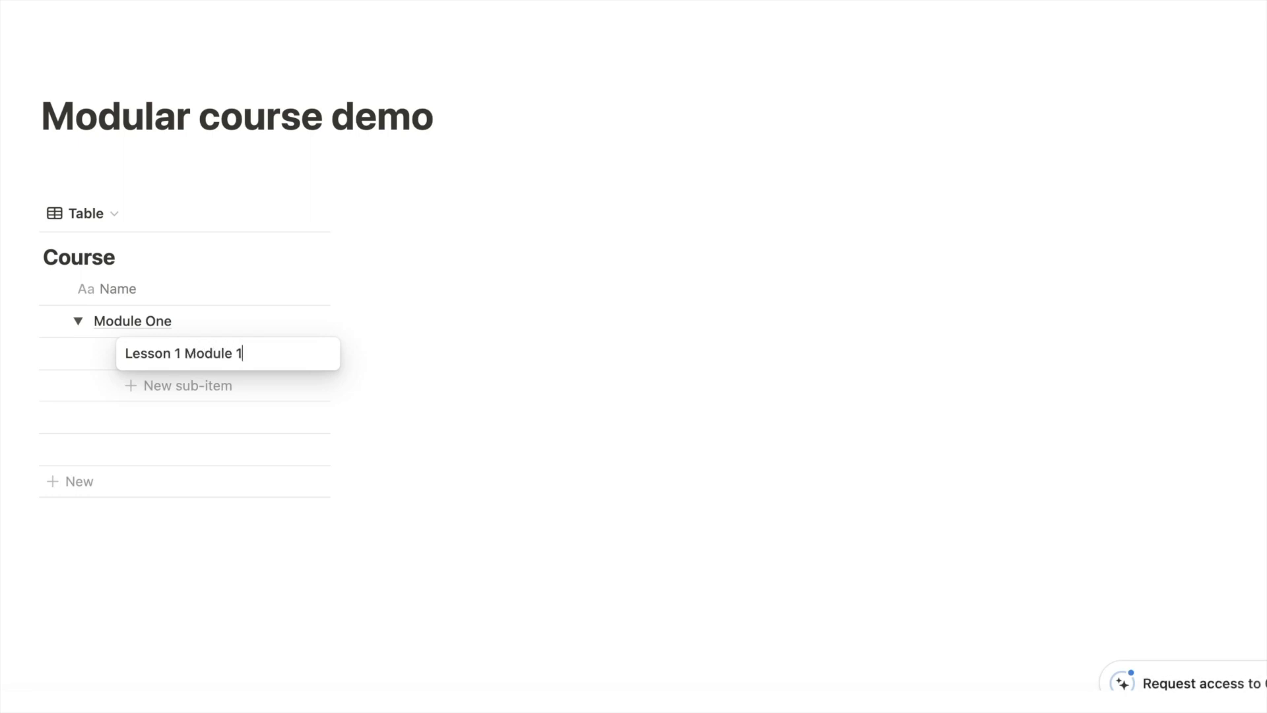
pyautogui.press('Return')
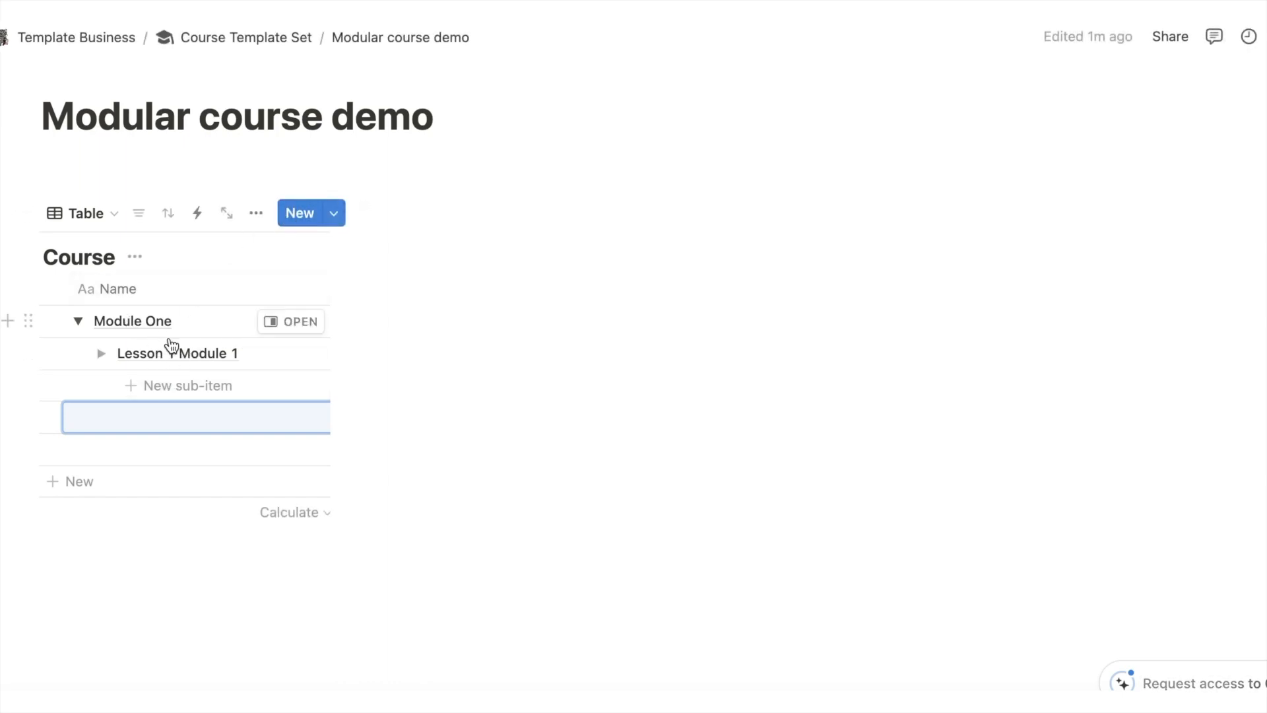
pyautogui.click(78, 322)
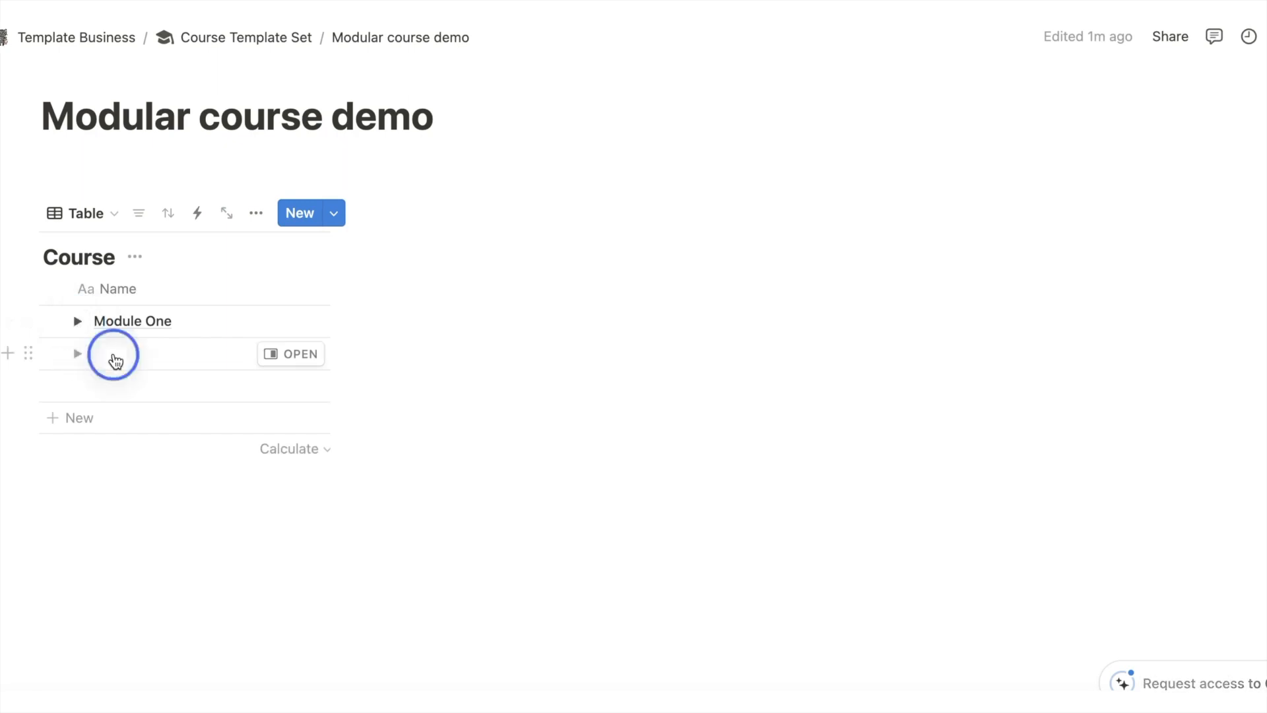
# Name the second row of the Course database "Module Two".
pyautogui.click(116, 361)
pyautogui.write('Module')
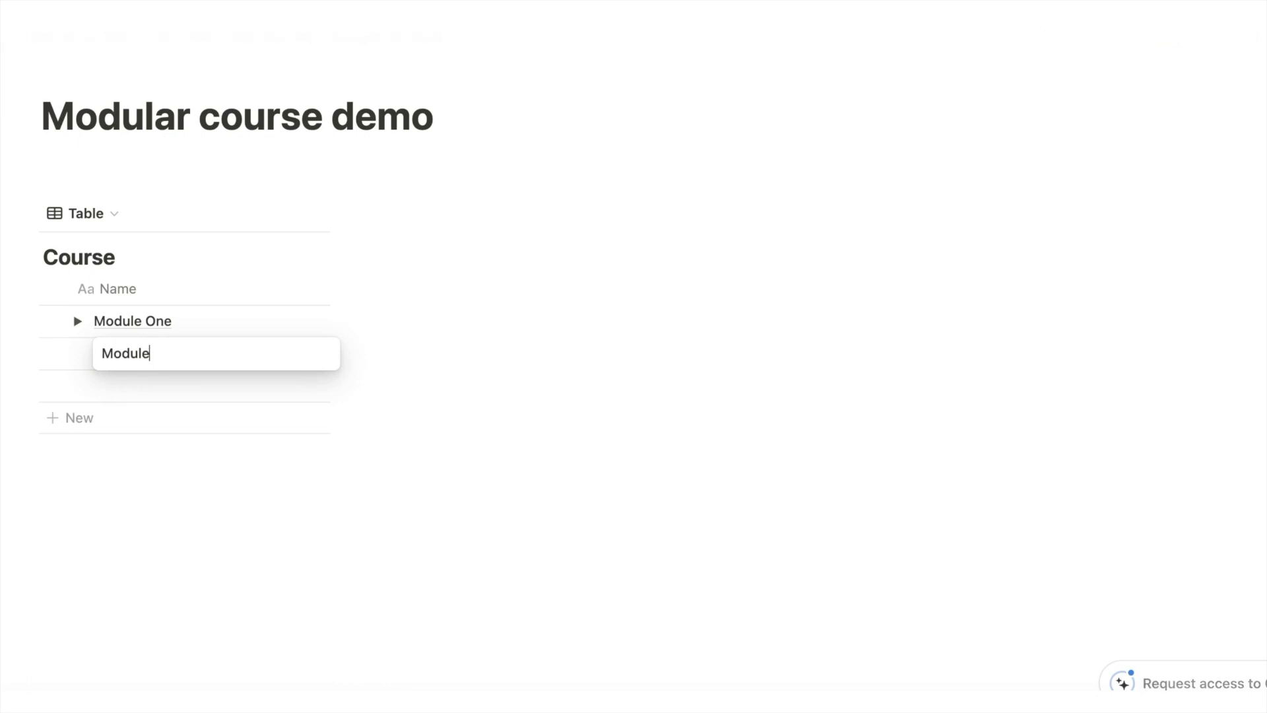
pyautogui.write(' Two')
pyautogui.press('Return')
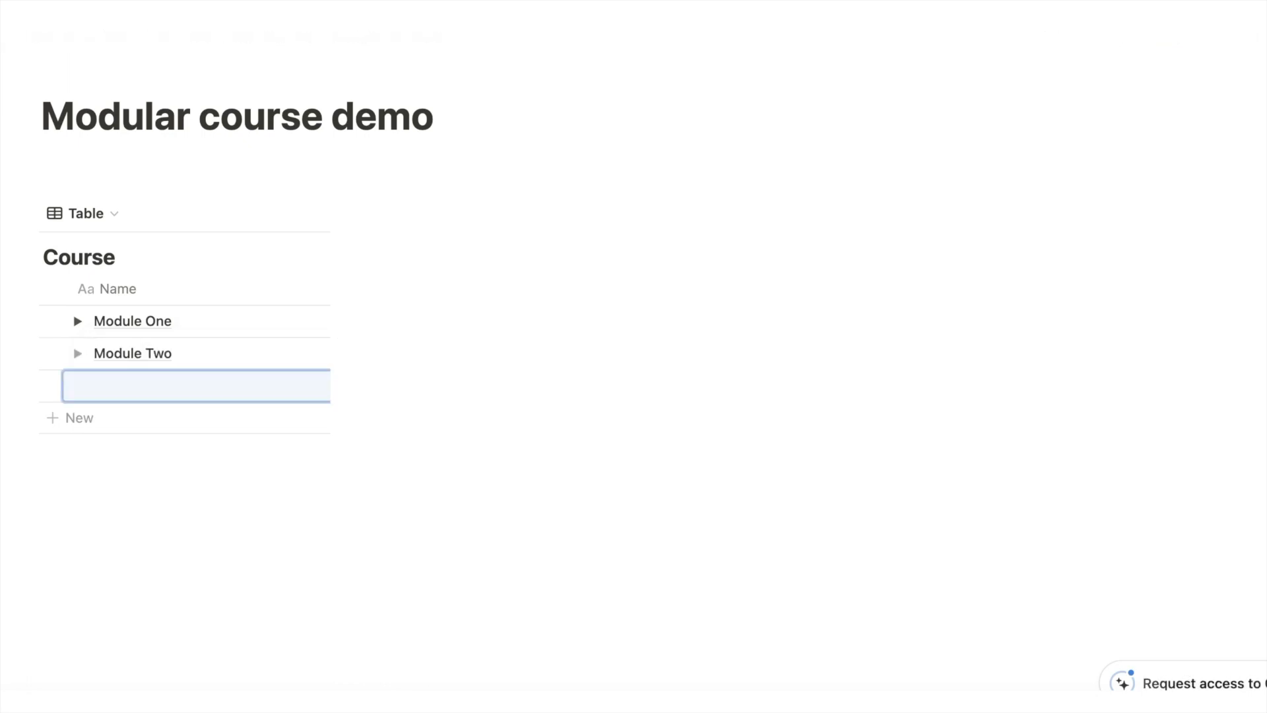
# Expand Module Two and add the sub-item "Lesson 1 Module 2" under it.
pyautogui.click(78, 354)
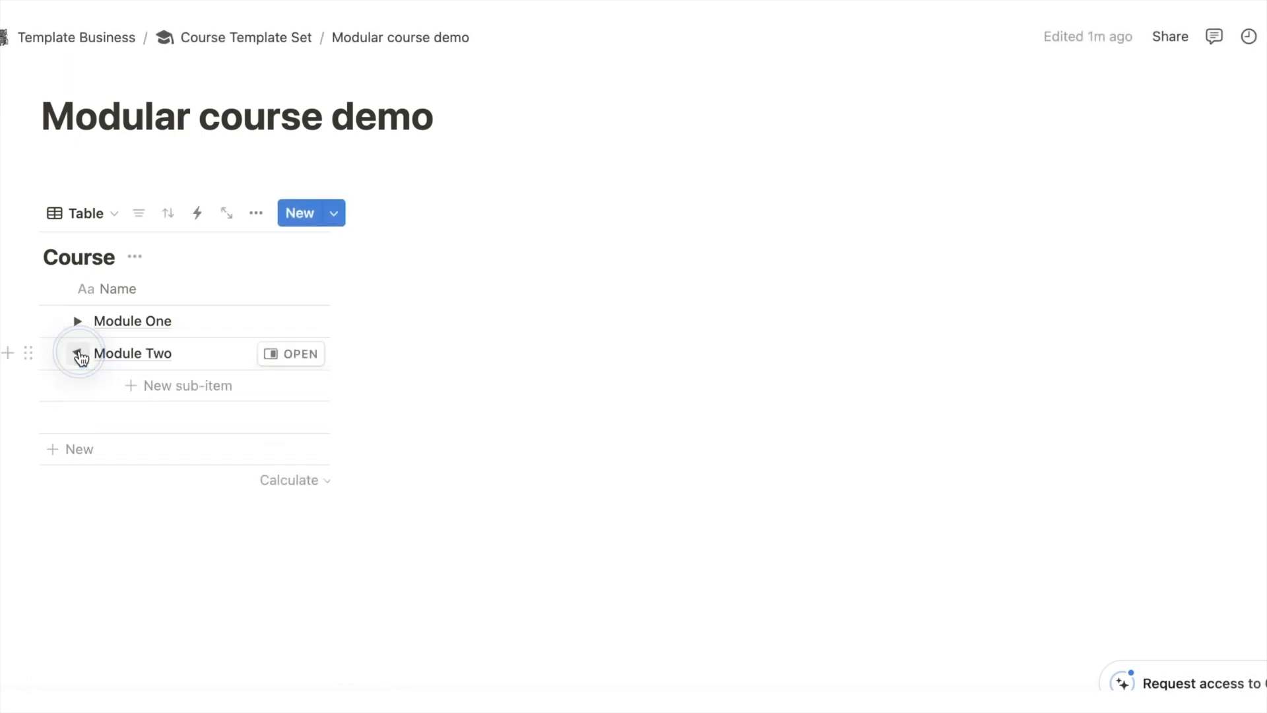
pyautogui.click(163, 385)
pyautogui.write('Lesson 1 moule 2')
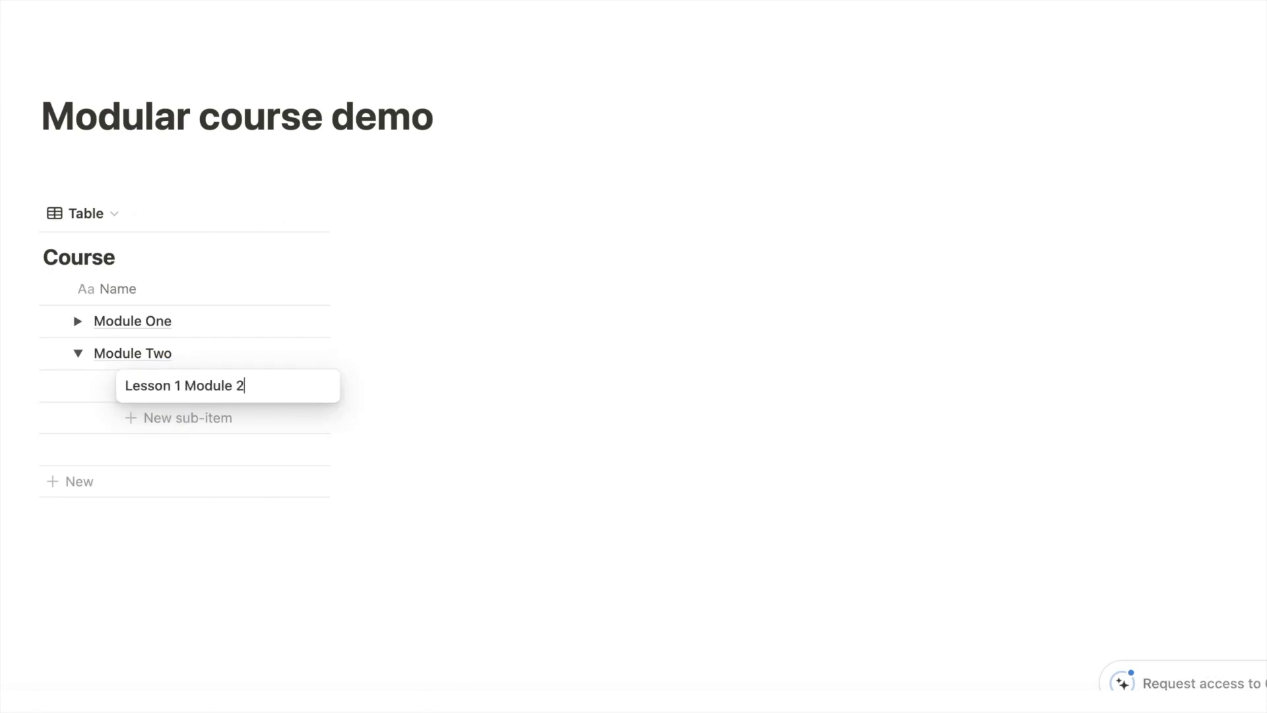
pyautogui.press('Return')
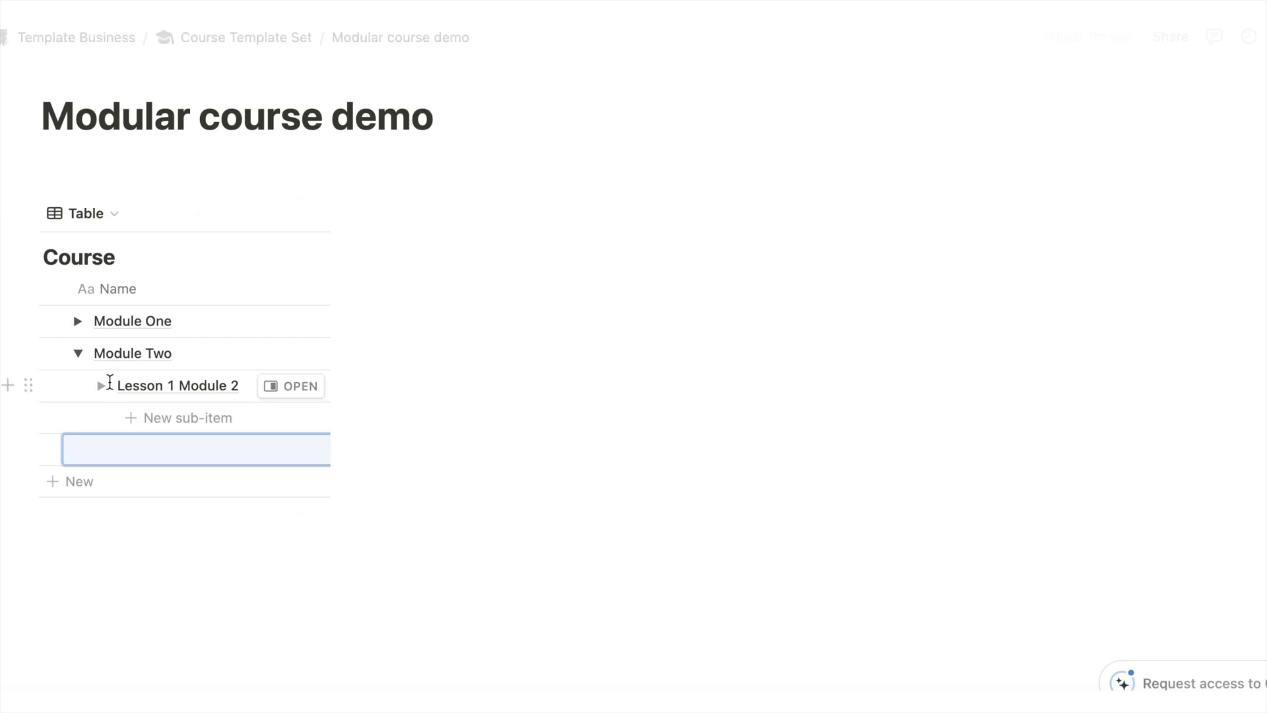
# Try the expand toggles of Module Two and its lesson, leaving Module Two collapsed.
pyautogui.click(77, 354)
pyautogui.click(76, 355)
pyautogui.click(102, 387)
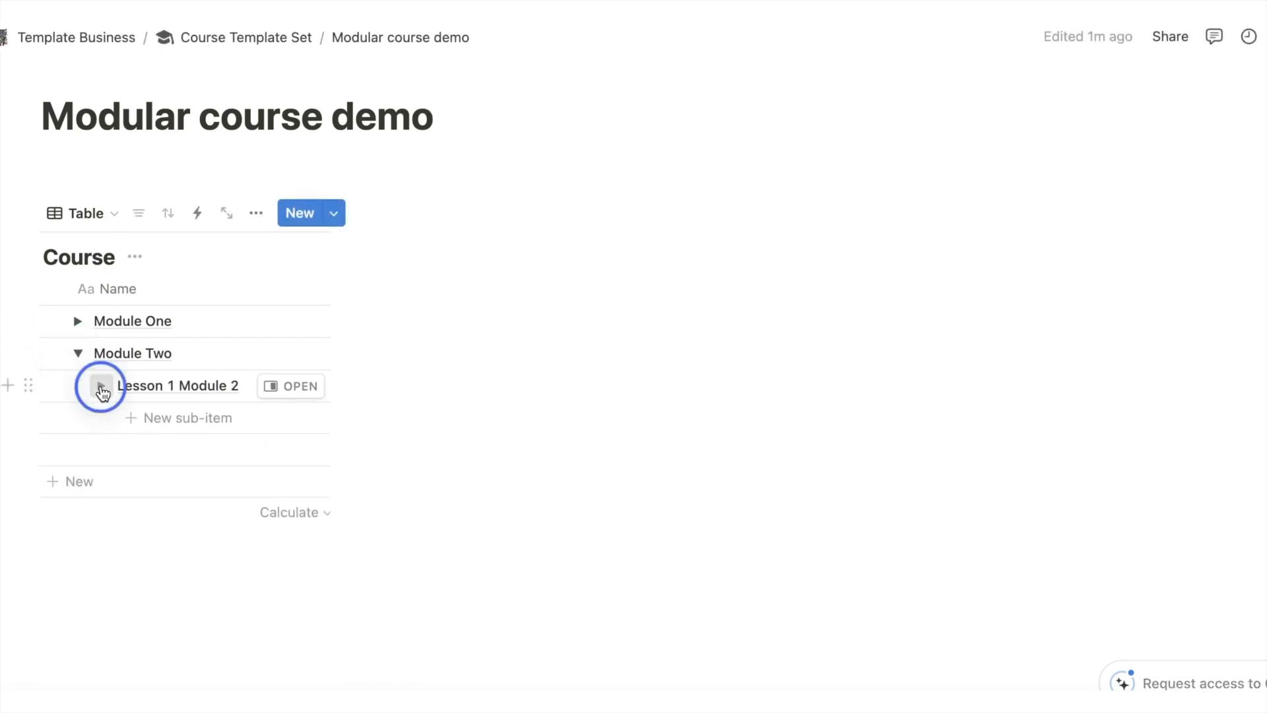
pyautogui.click(102, 388)
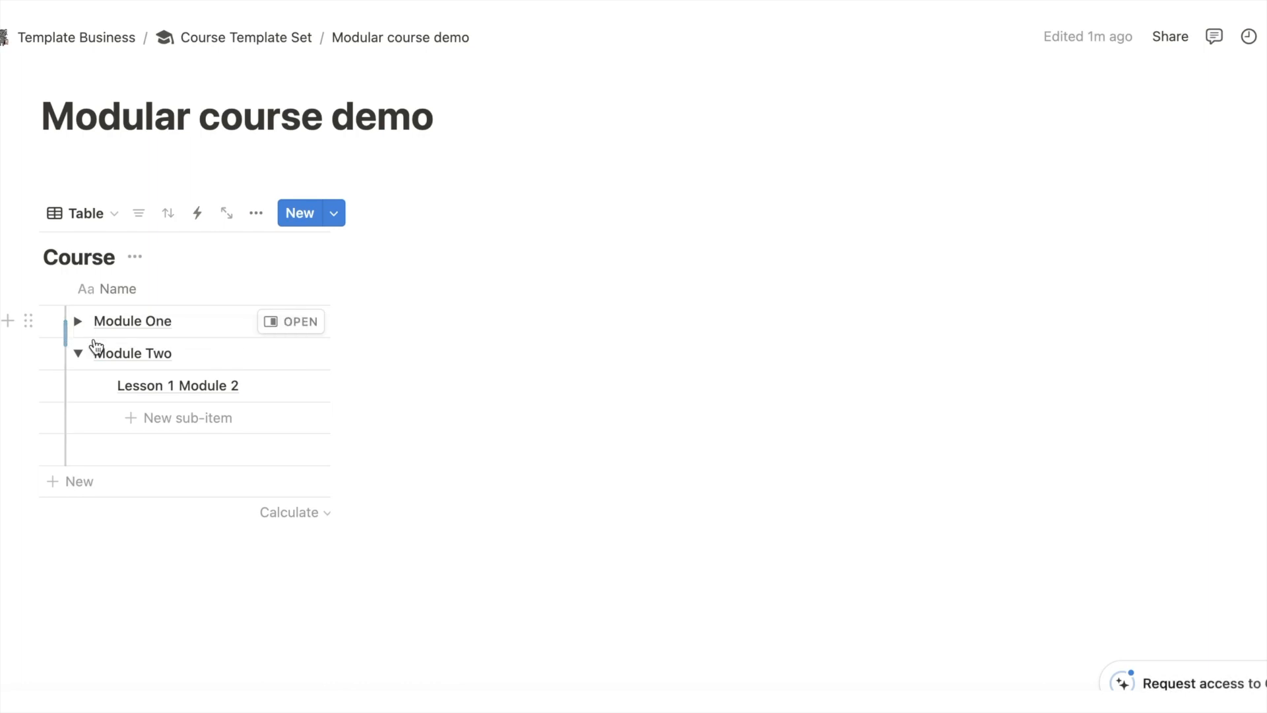
pyautogui.click(78, 354)
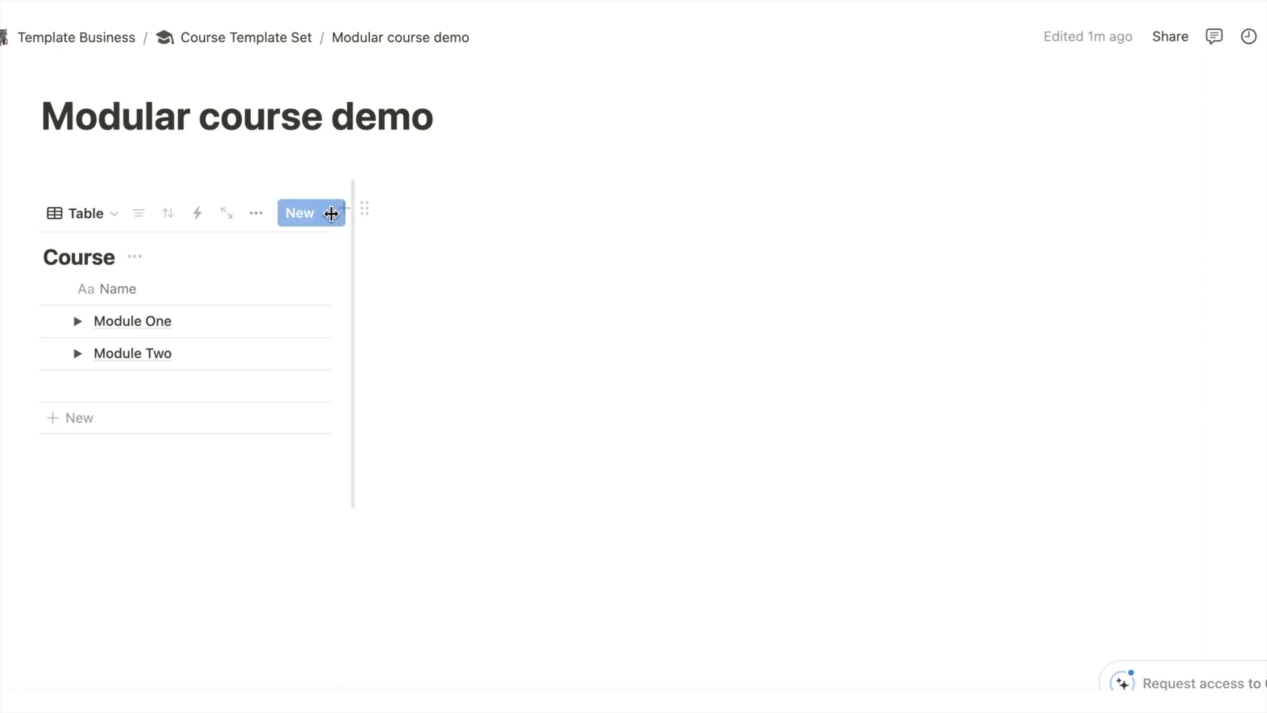
# Create a new page template in the Course database and title it "Lesson template".
pyautogui.click(329, 220)
pyautogui.click(227, 342)
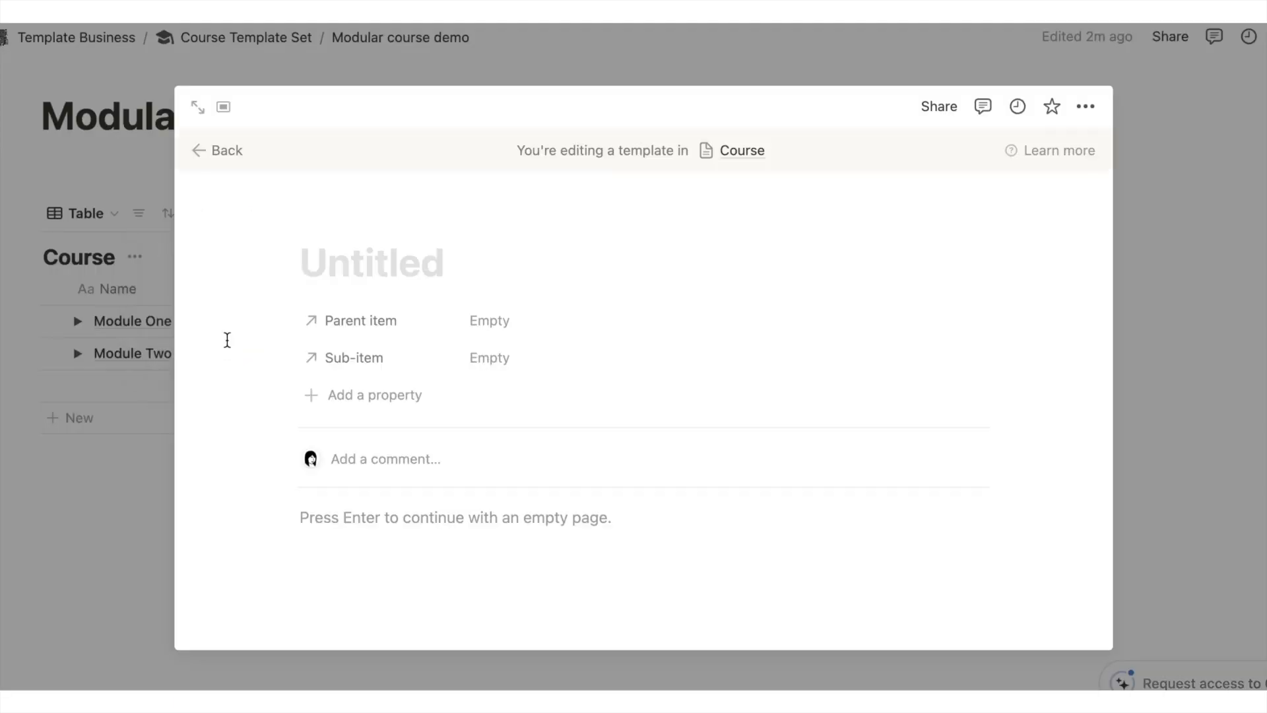
pyautogui.write('Lesson tem')
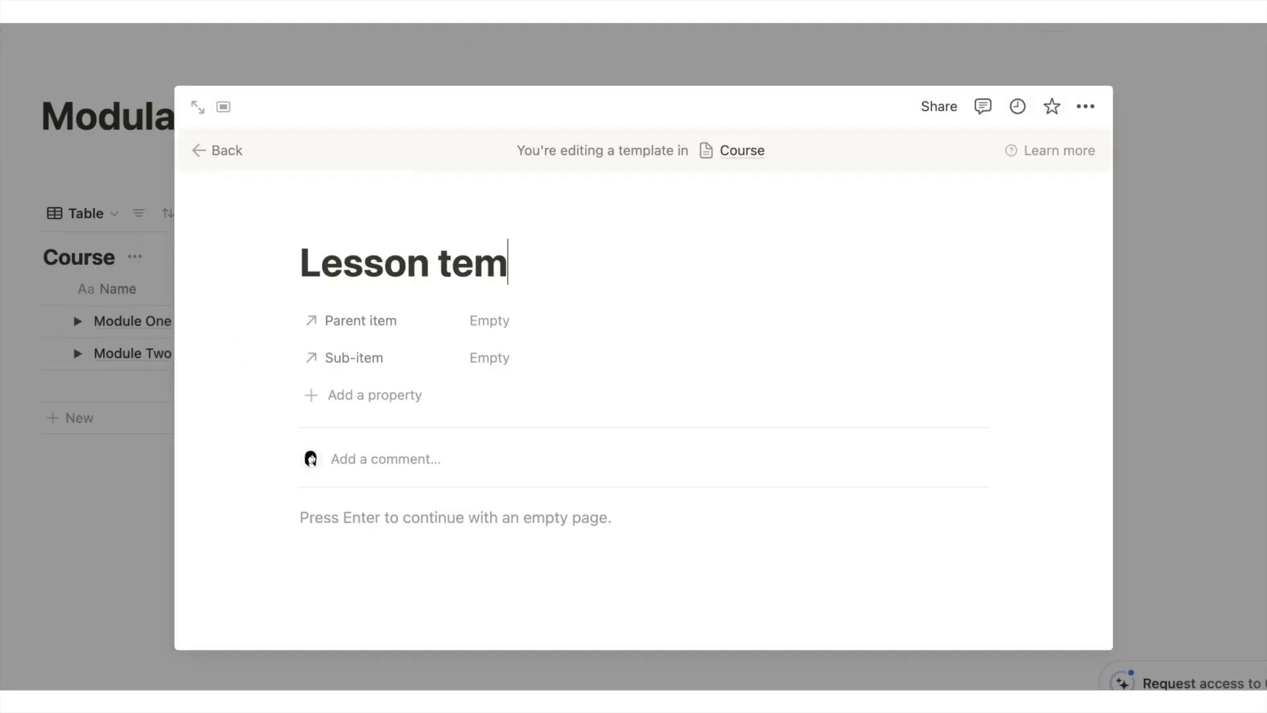
pyautogui.write('plate')
pyautogui.press('Return')
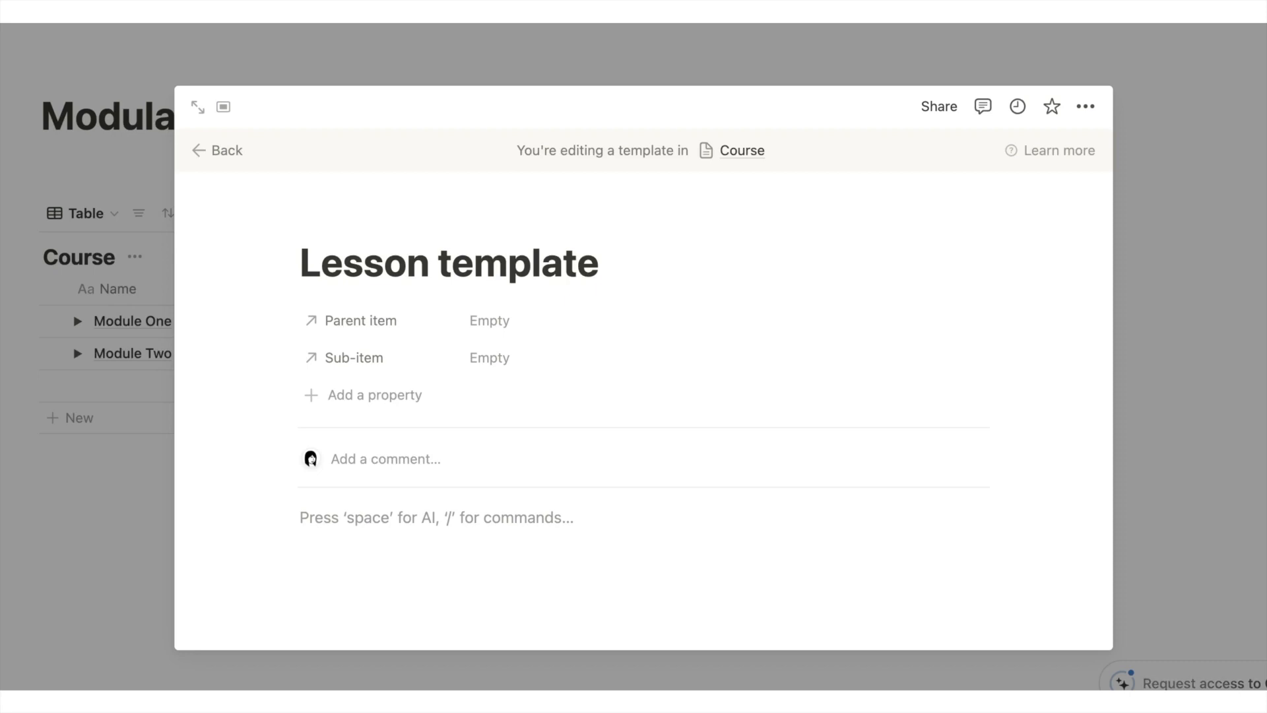
# Add an empty video block to the body of the lesson template, without embedding a video.
pyautogui.scroll(-3, 343, 377)
pyautogui.click(295, 378)
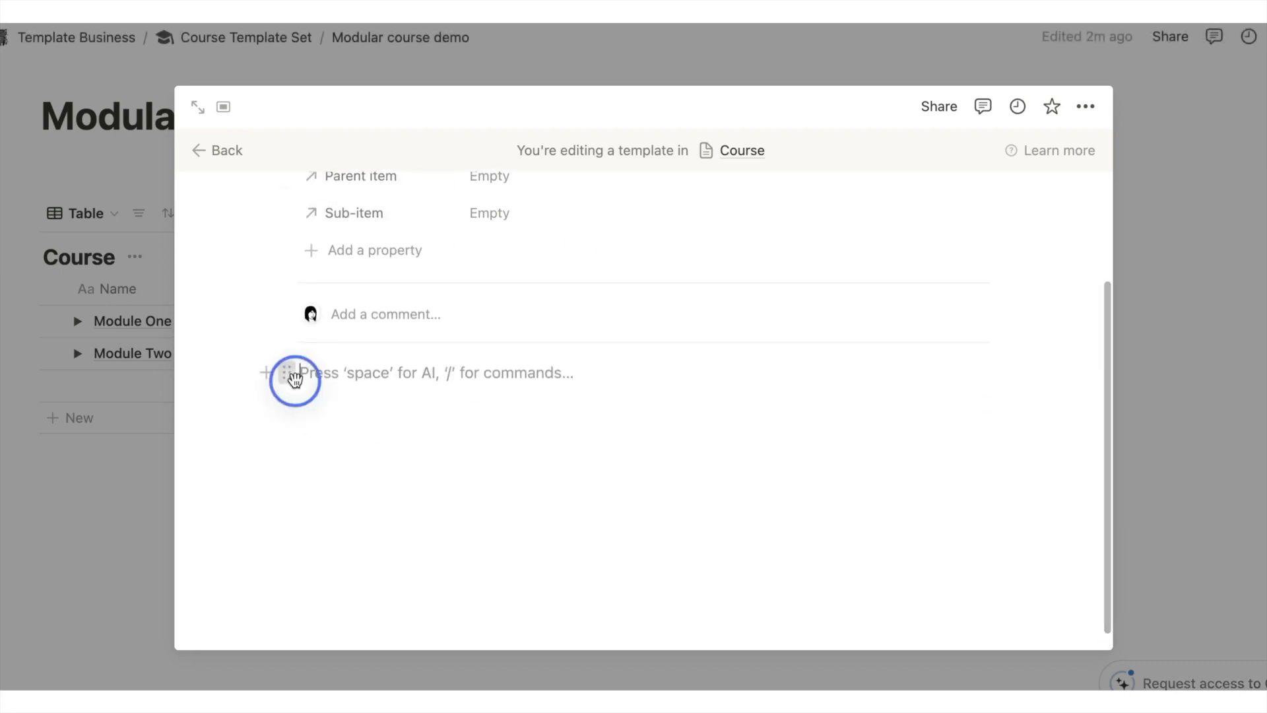
pyautogui.click(330, 375)
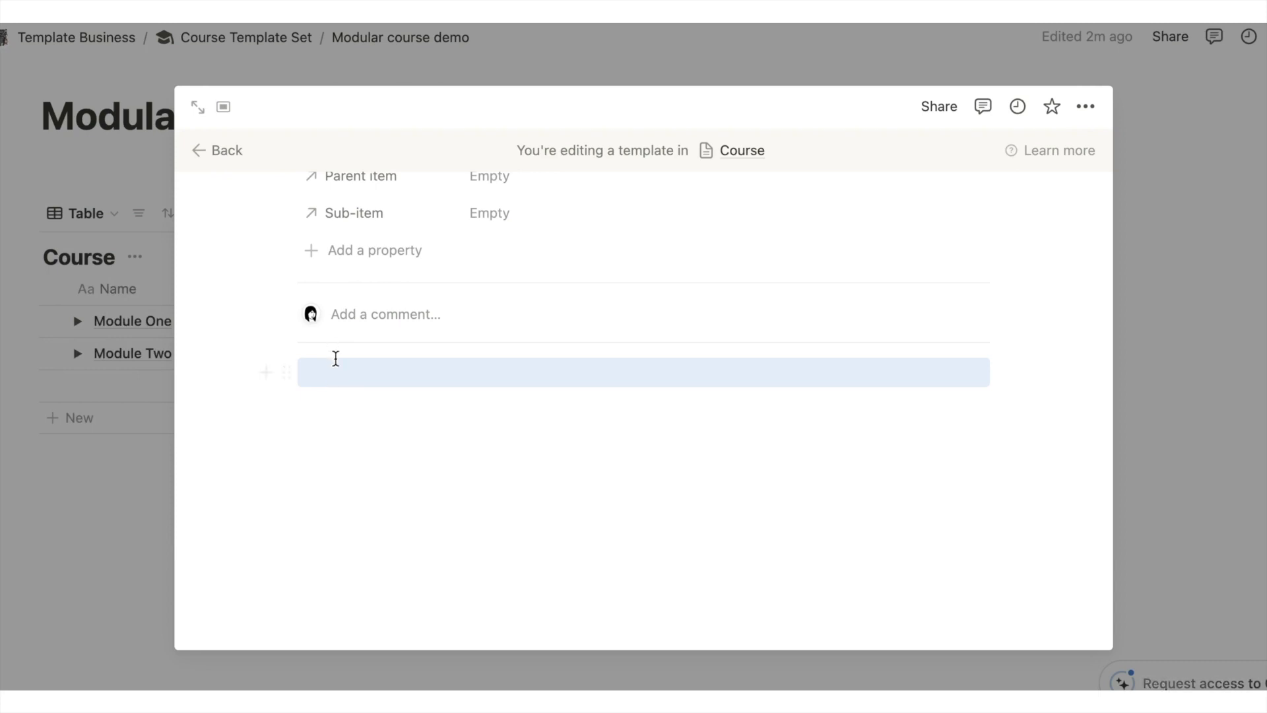
pyautogui.click(342, 377)
pyautogui.write('/vide')
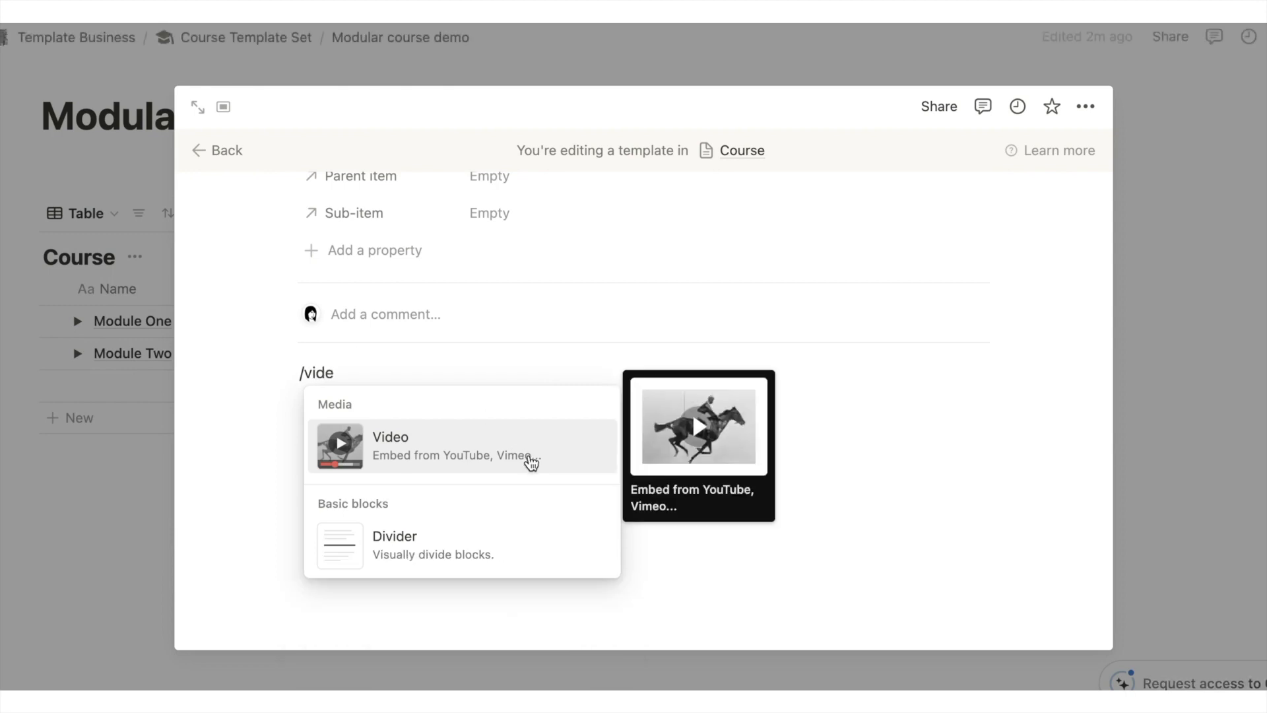
pyautogui.click(465, 453)
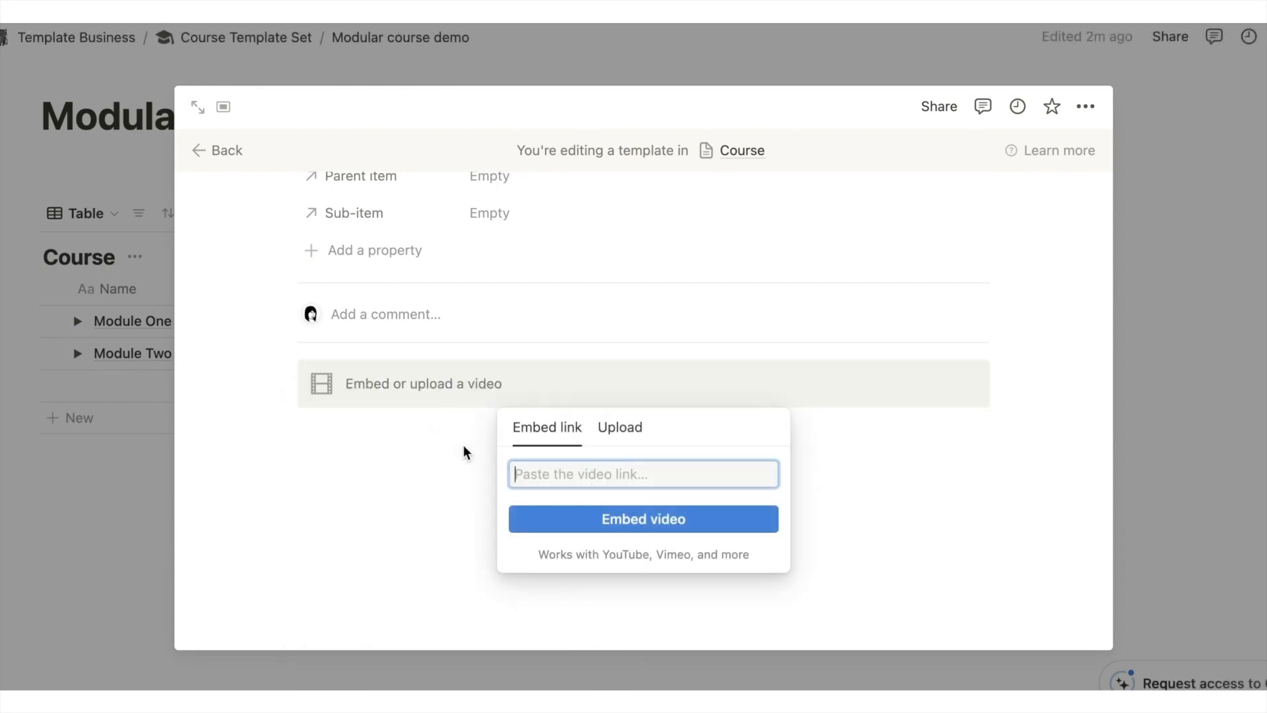
pyautogui.click(912, 493)
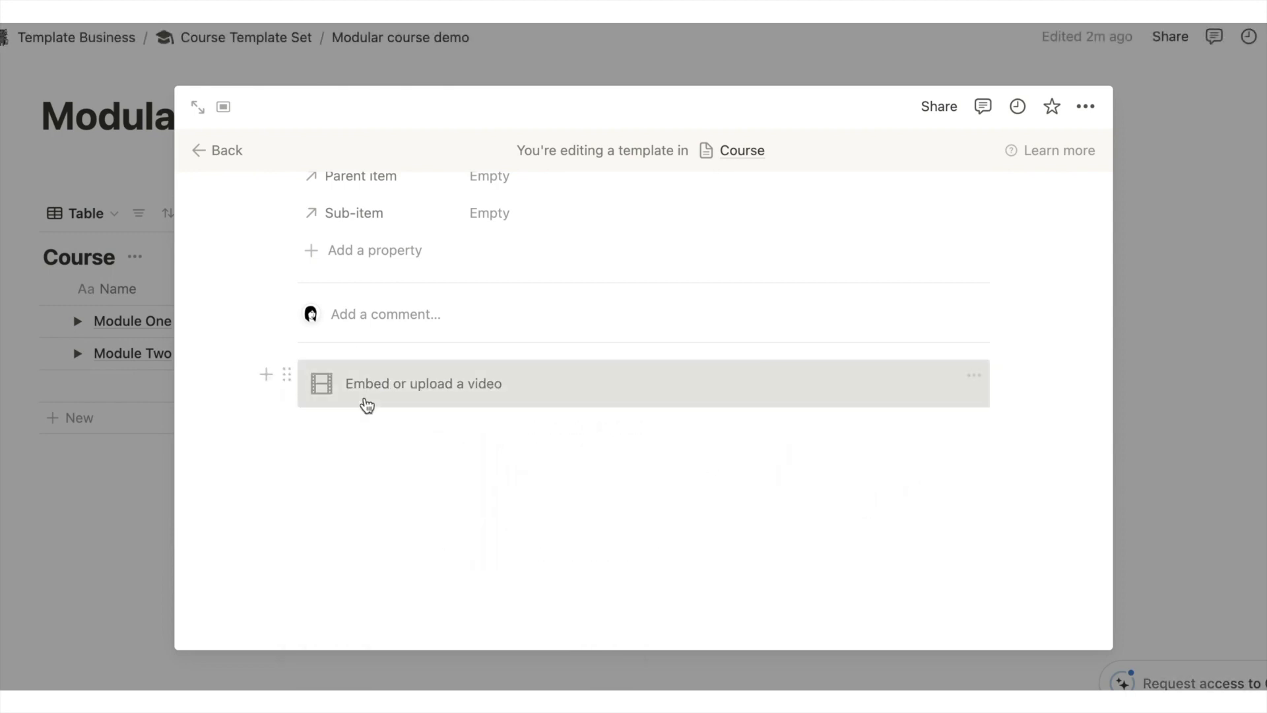
# Add a toggle list titled "Additional course info" below the video block.
pyautogui.click(328, 429)
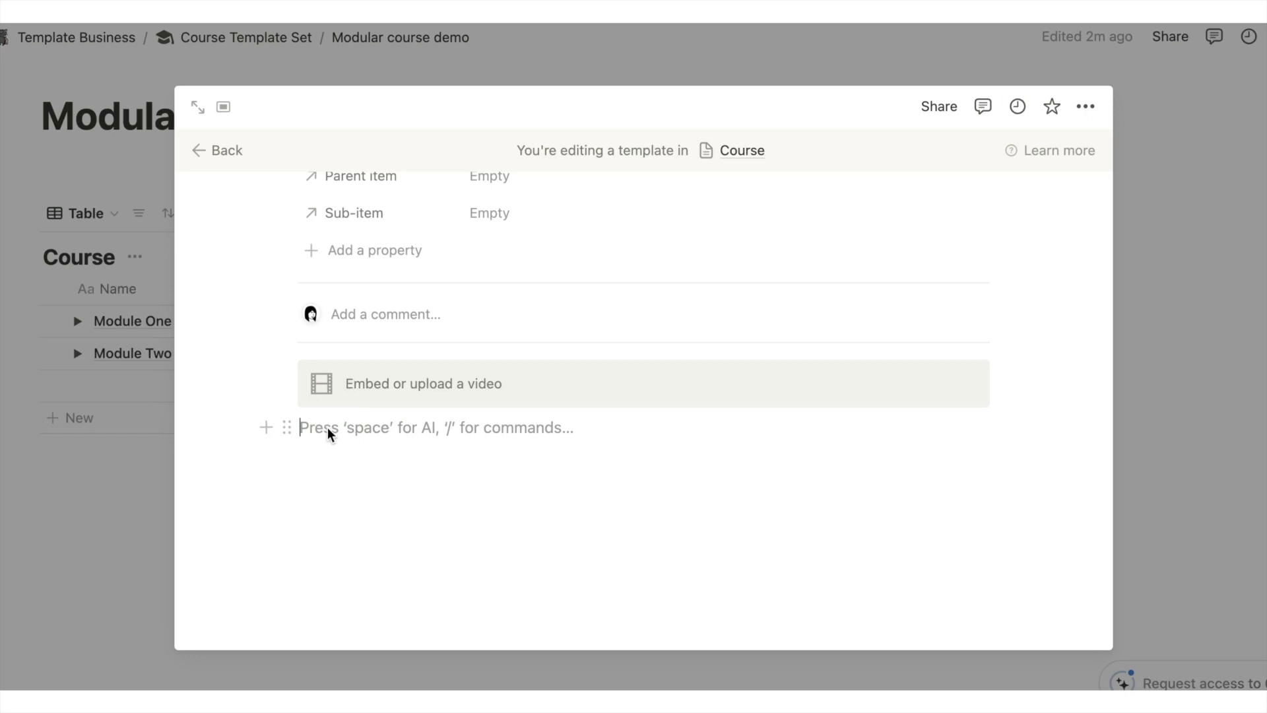
pyautogui.write('/')
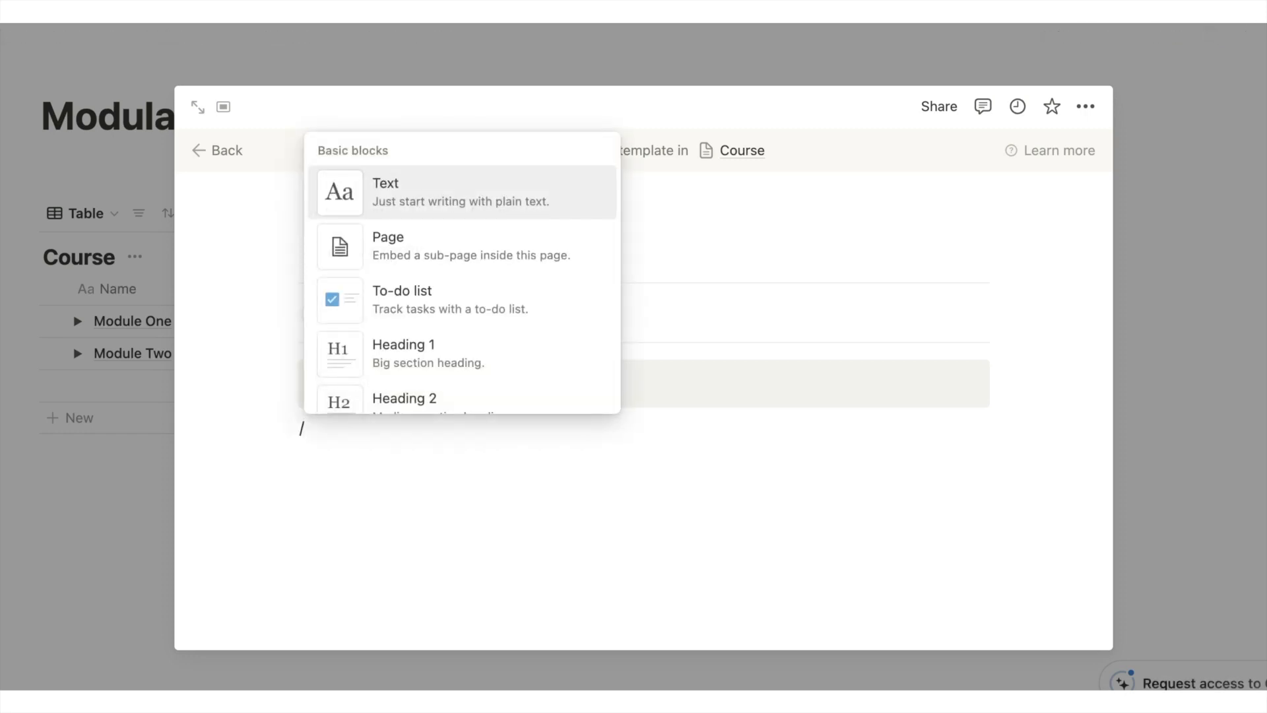
pyautogui.write('togg')
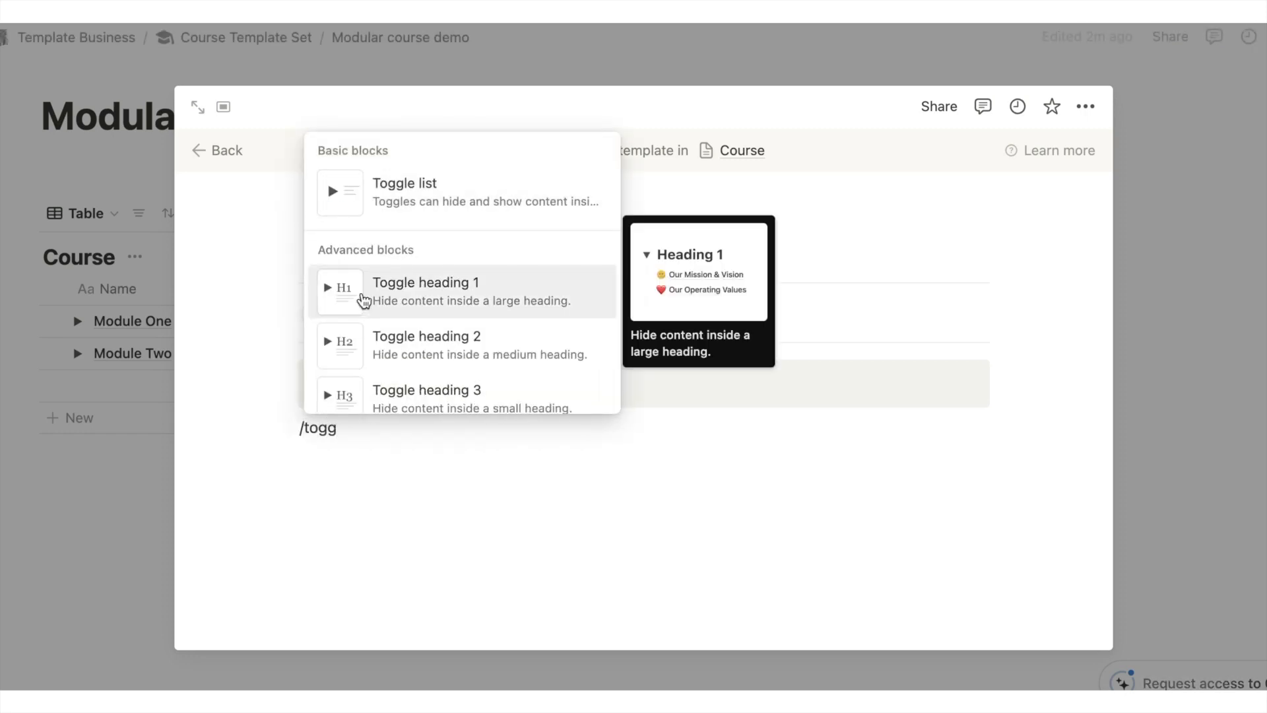
pyautogui.press('Return')
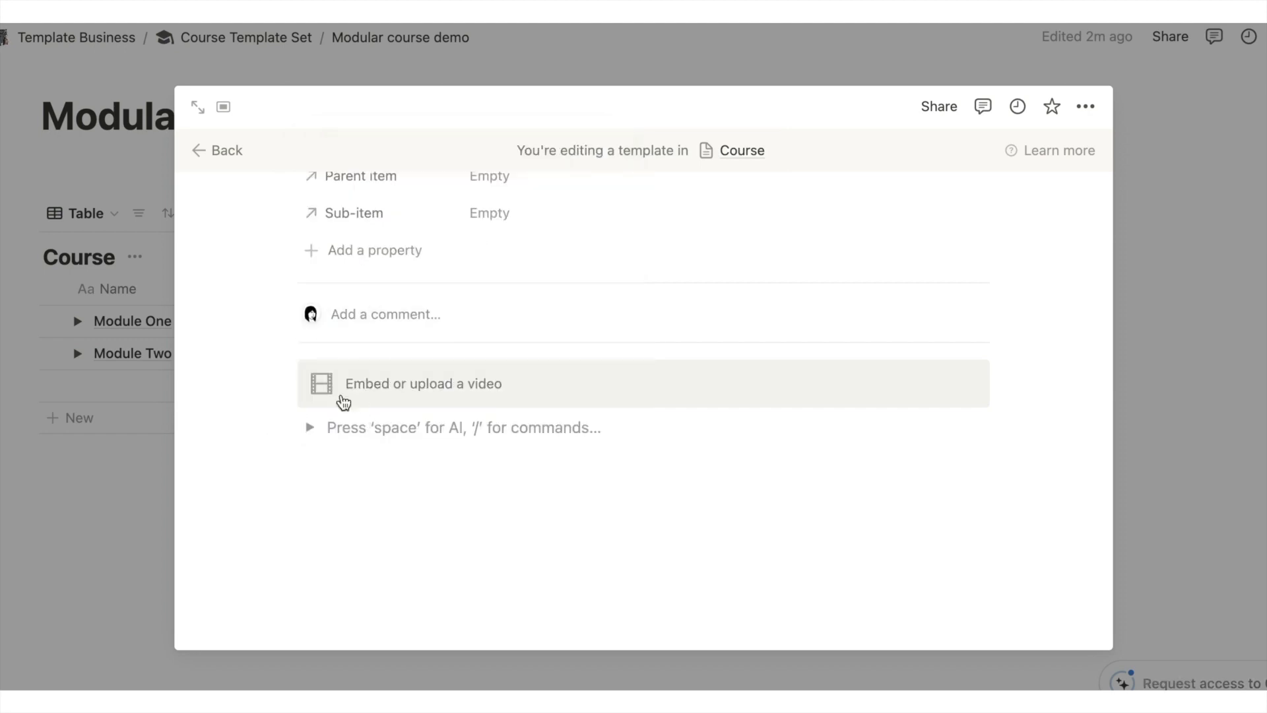
pyautogui.write('Add')
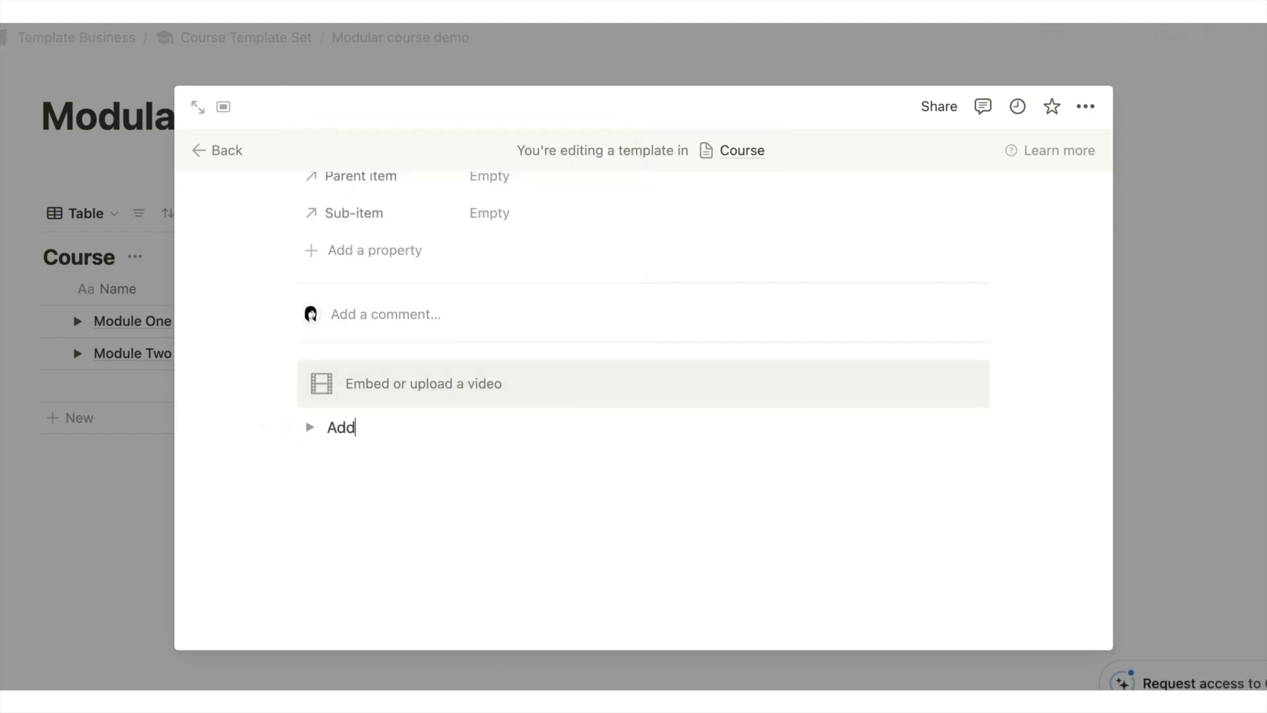
pyautogui.write('itional course info')
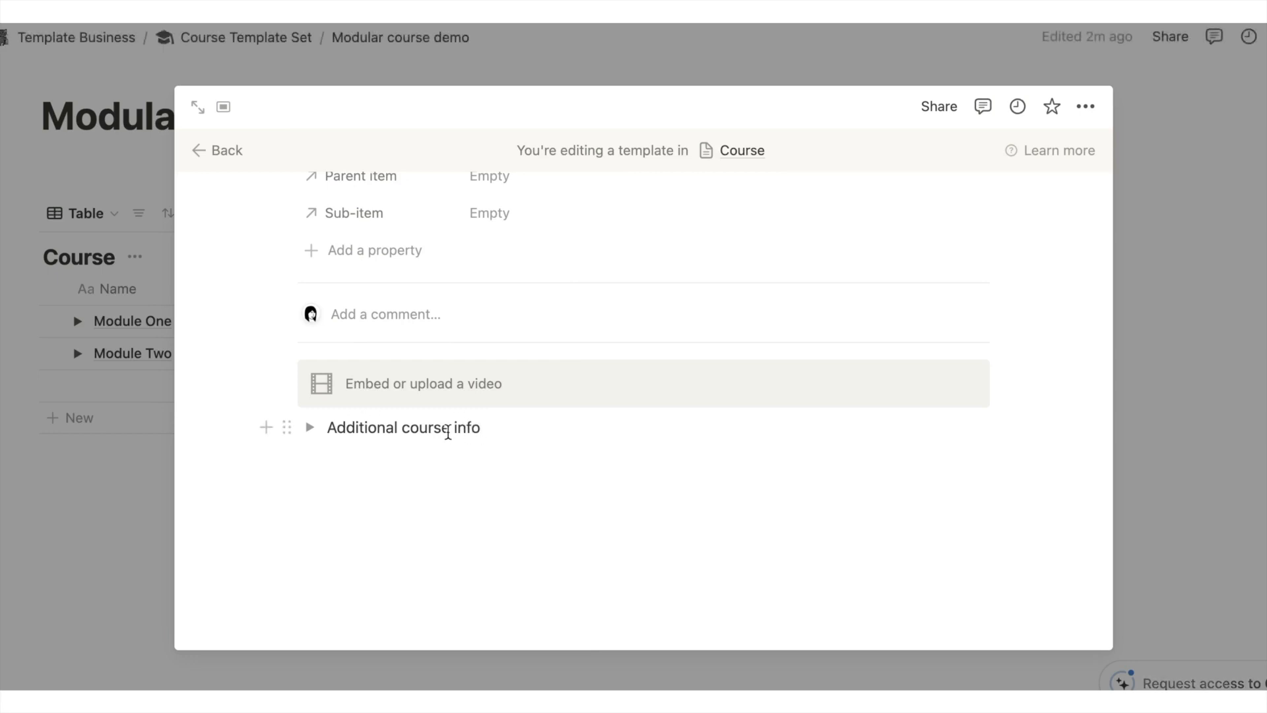
# Capitalise the toggle's title as "Additional Course Info" and make it bold.
pyautogui.click(410, 427)
pyautogui.press('BackSpace')
pyautogui.write('C')
pyautogui.click(461, 427)
pyautogui.press('BackSpace')
pyautogui.write('I')
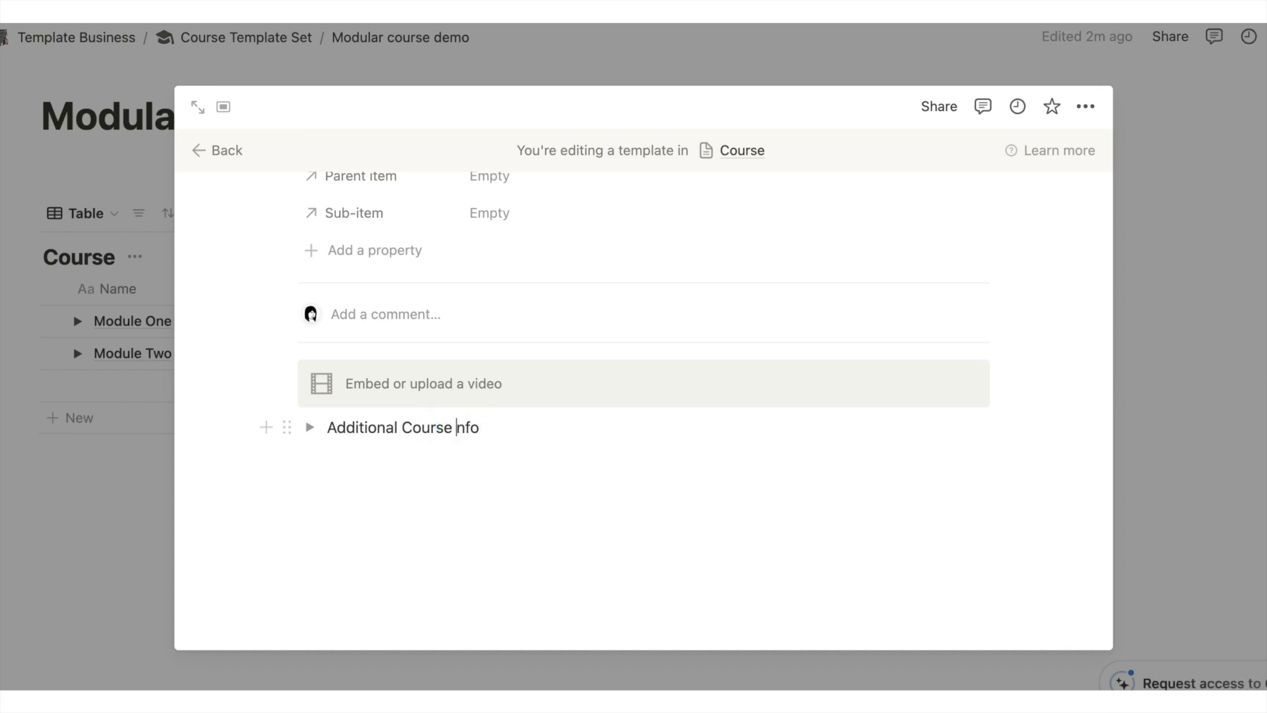
pyautogui.moveTo(508, 430); pyautogui.dragTo(328, 438)
pyautogui.click(625, 389)
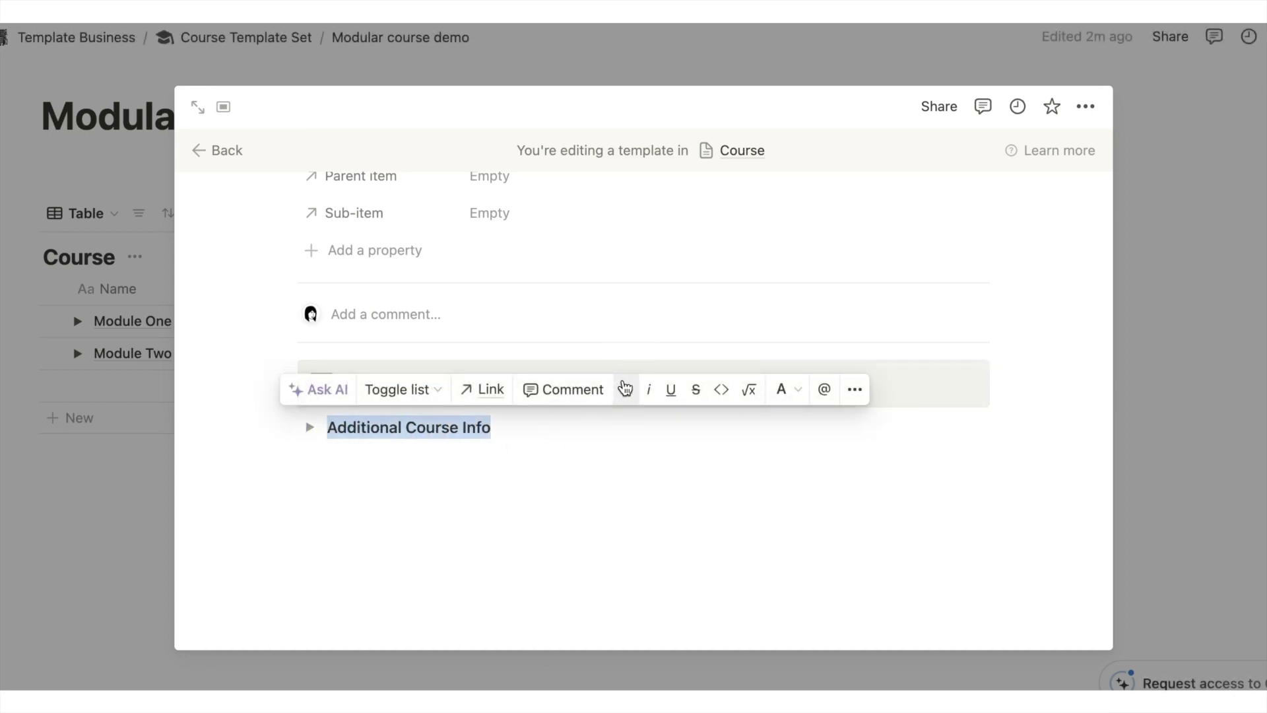
pyautogui.click(502, 427)
# Expand the toggle and enter the placeholder "Text for your course" inside it.
pyautogui.click(310, 429)
pyautogui.click(353, 460)
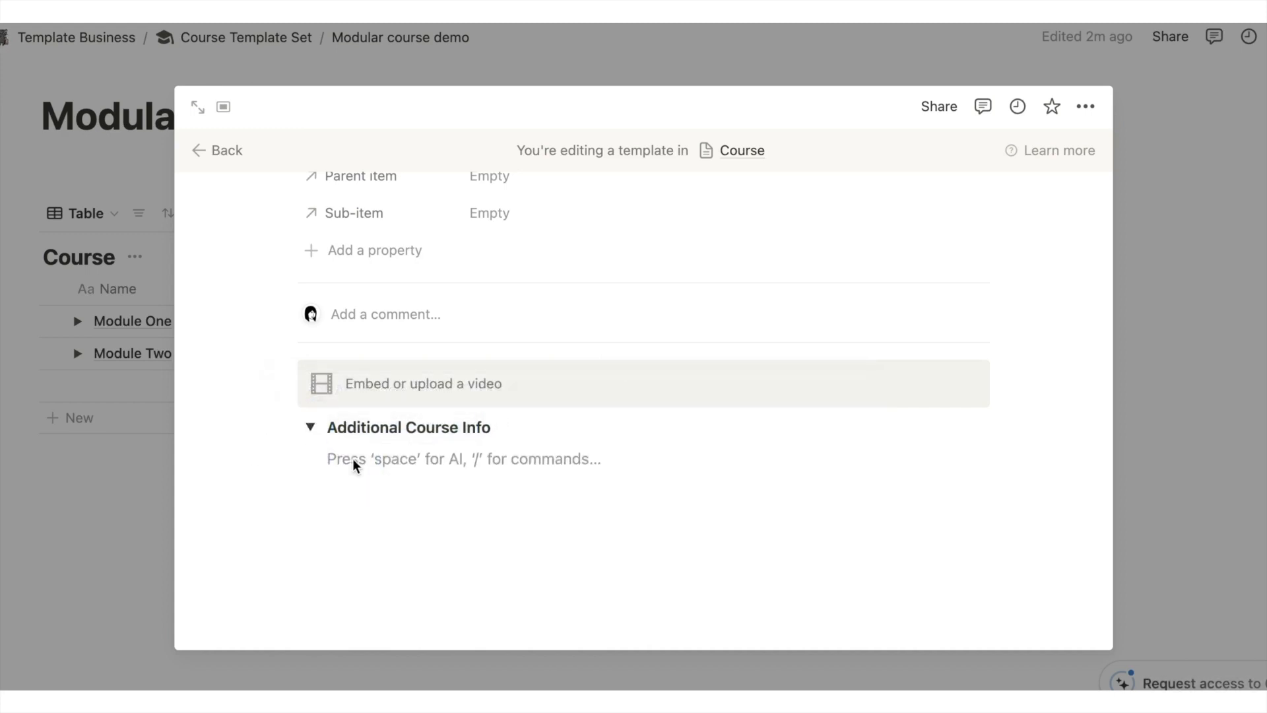
pyautogui.write('Tes')
pyautogui.write('t for your ')
pyautogui.write('course')
# Replace the toggle's title with "Transcript" and make it bold.
pyautogui.moveTo(493, 427); pyautogui.dragTo(316, 432)
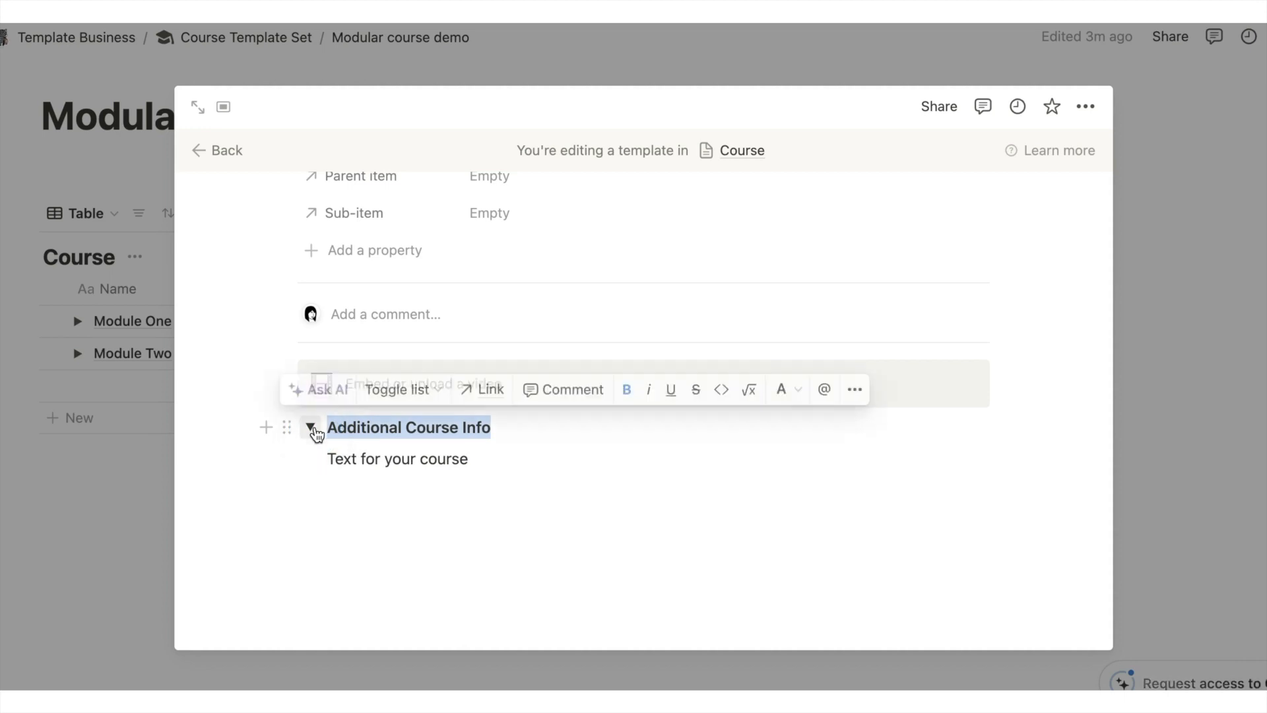
pyautogui.write('Transcript')
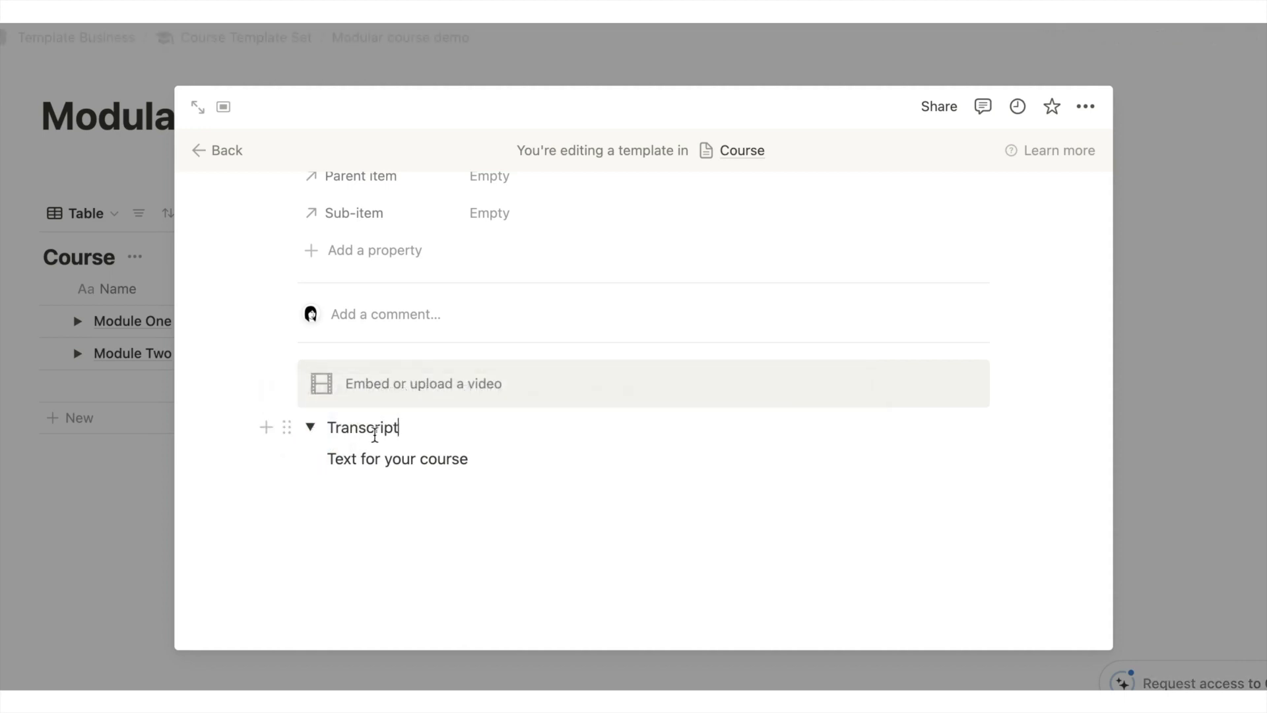
pyautogui.moveTo(418, 426); pyautogui.dragTo(325, 426)
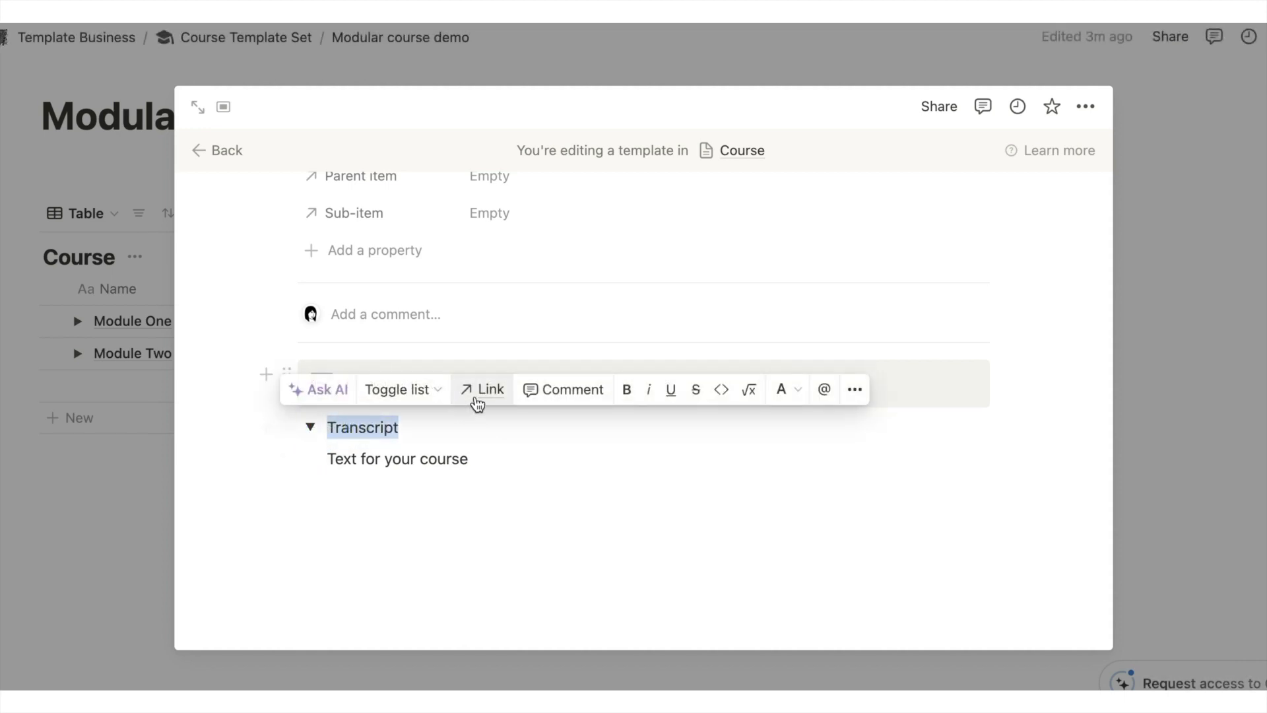
pyautogui.click(627, 389)
pyautogui.click(524, 455)
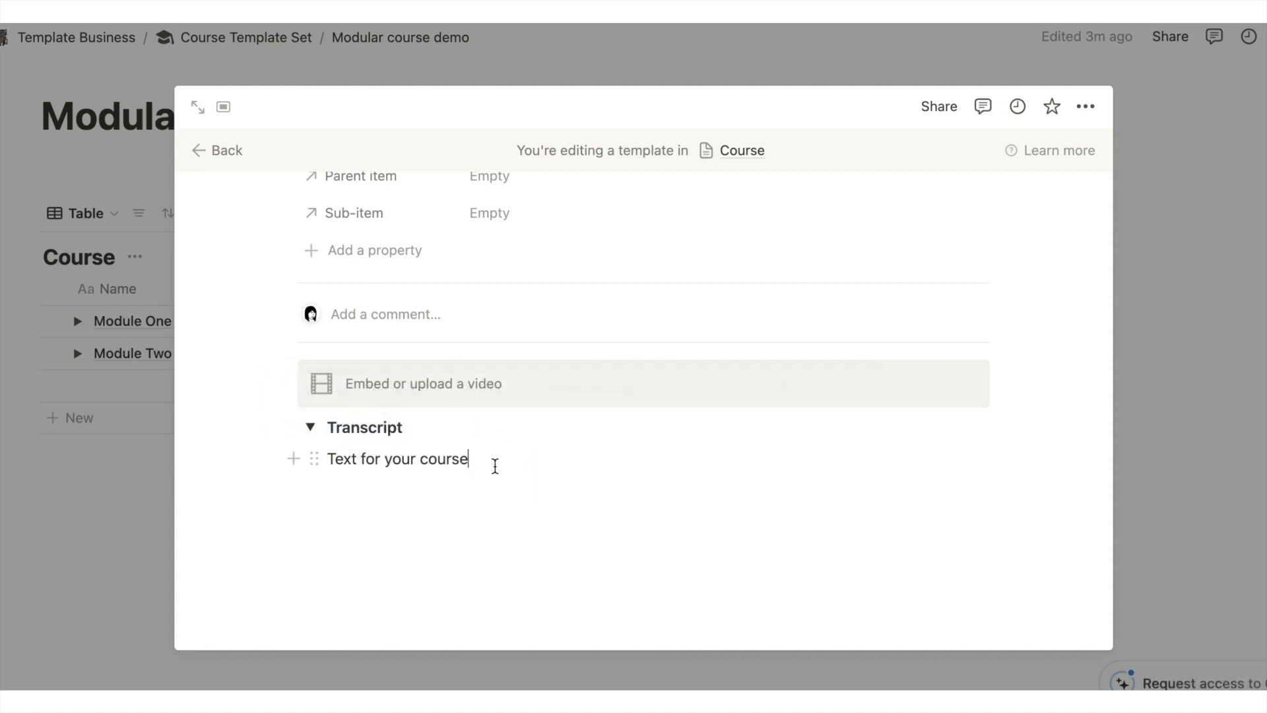
# Collapse the Transcript toggle and add an empty image block below it.
pyautogui.click(318, 467)
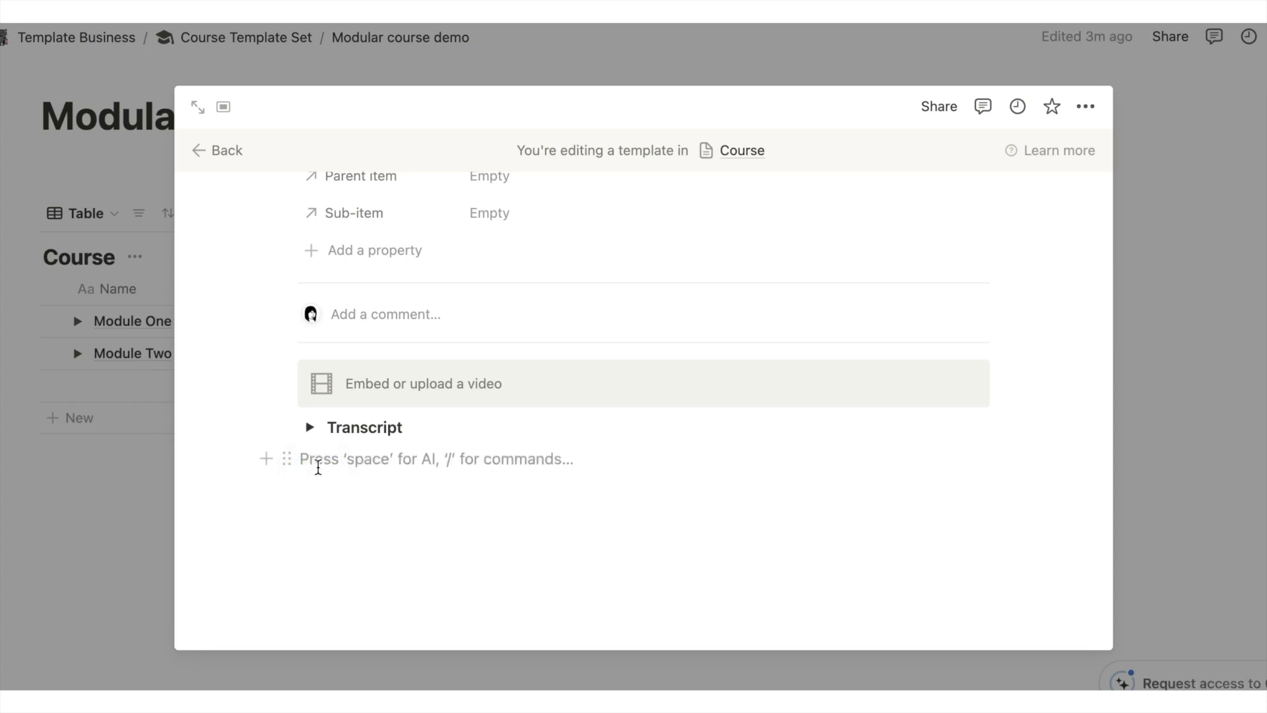
pyautogui.write('/ima')
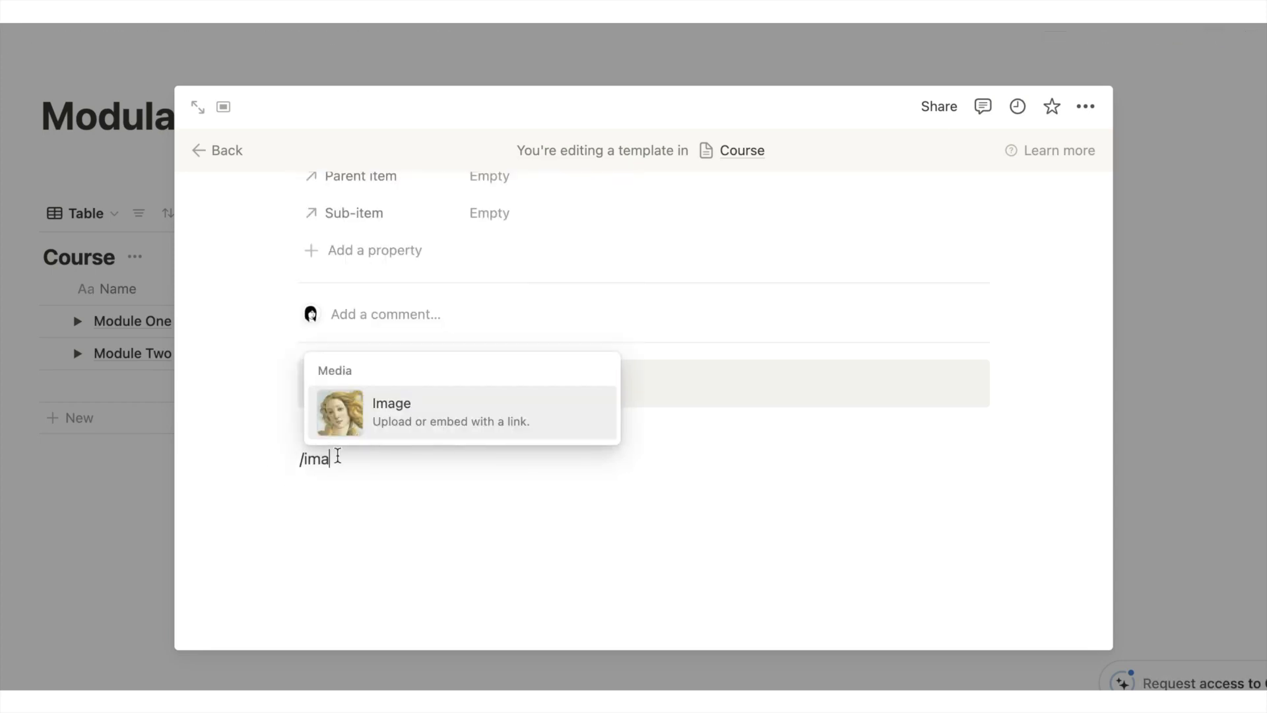
pyautogui.moveTo(420, 413)
pyautogui.click(425, 414)
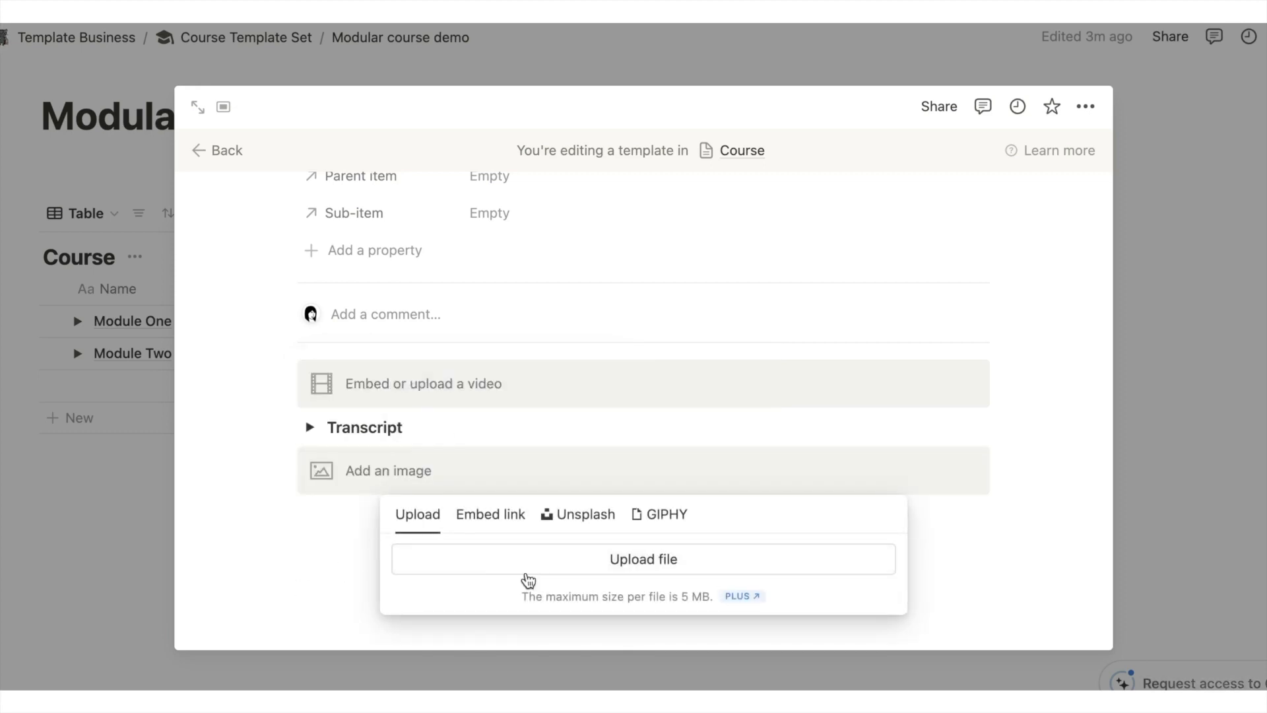
pyautogui.click(326, 533)
# Add an empty file block below the image block, without choosing a file.
pyautogui.click(314, 509)
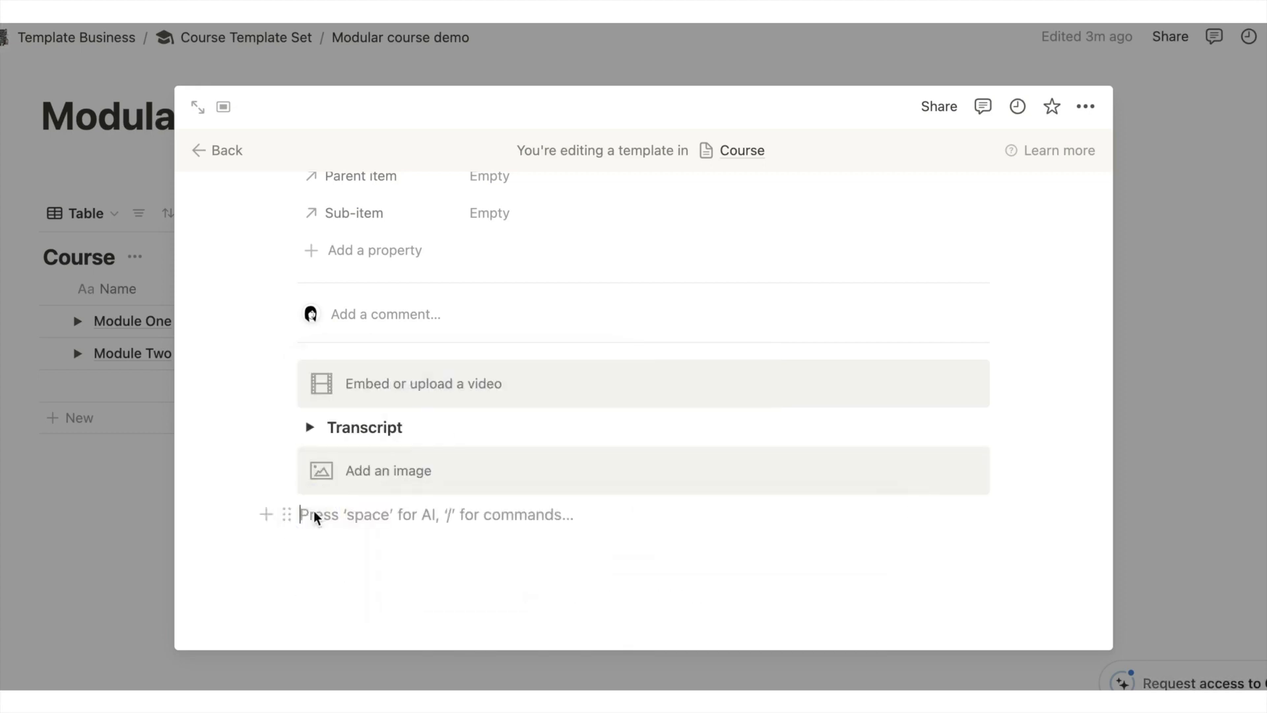
pyautogui.write('/fil')
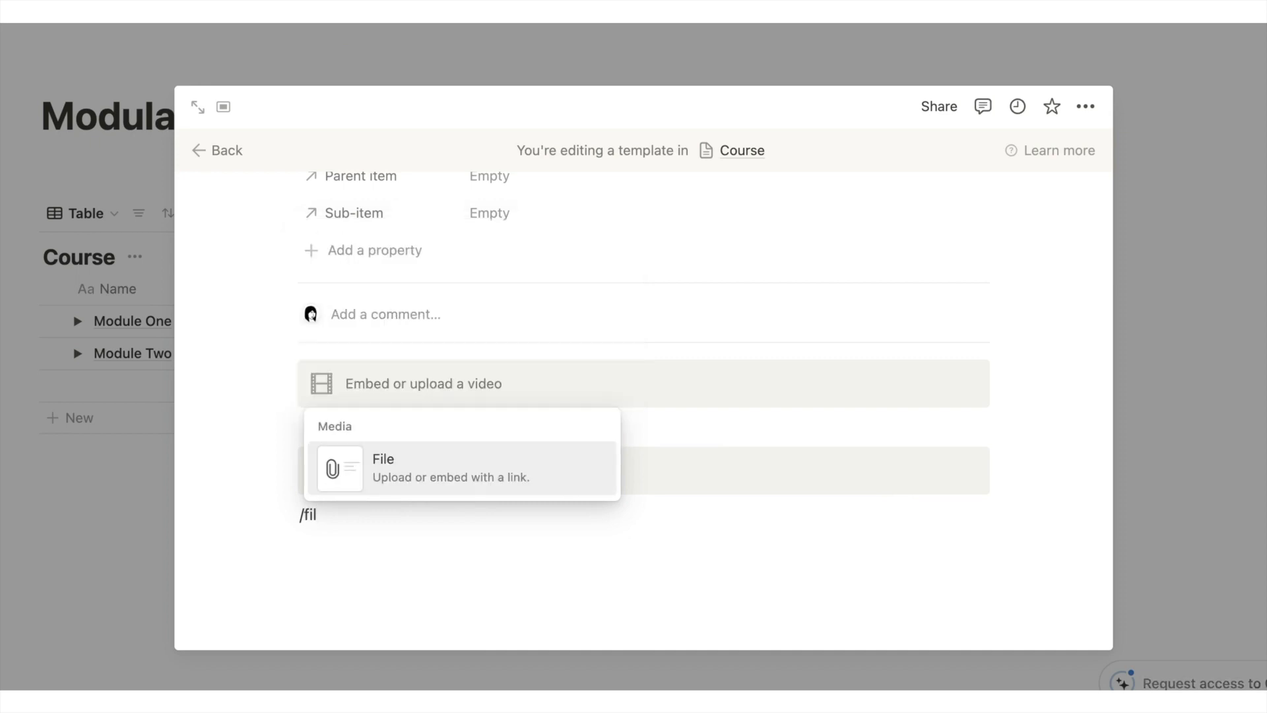
pyautogui.click(433, 473)
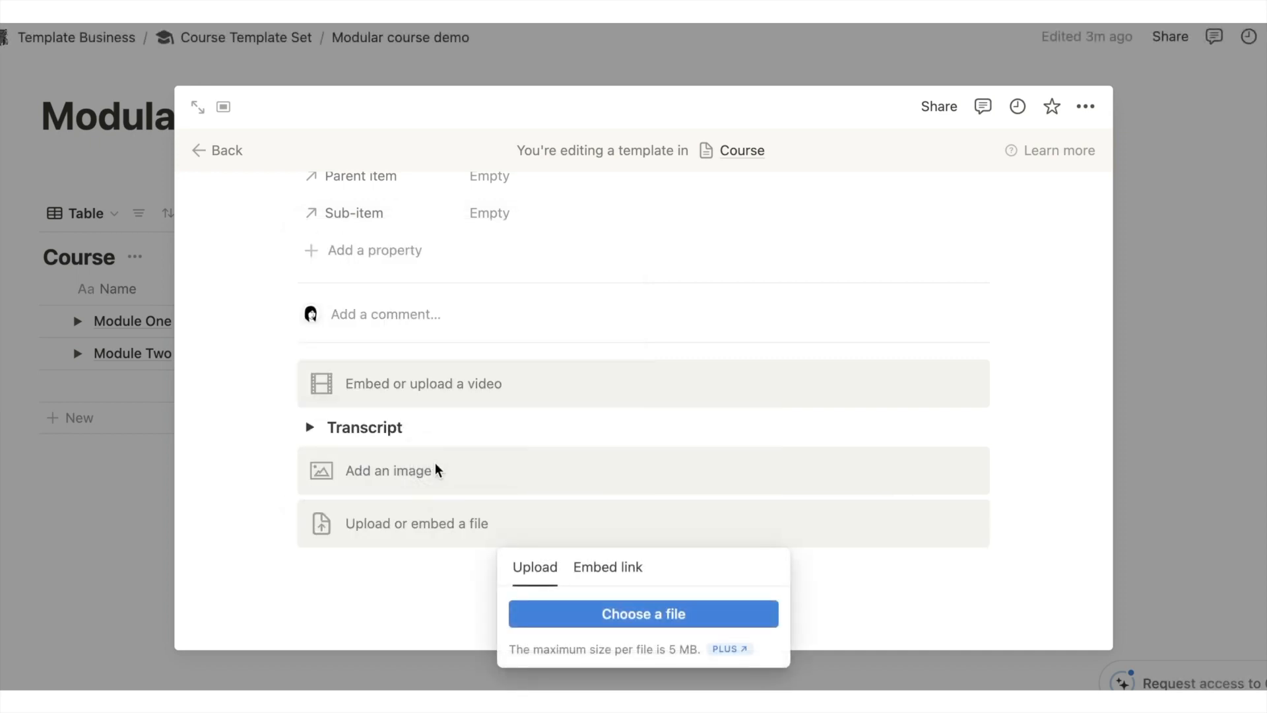
pyautogui.click(310, 428)
# Try the Transcript toggle, leaving it collapsed, and close the lesson template.
pyautogui.click(311, 428)
pyautogui.click(310, 427)
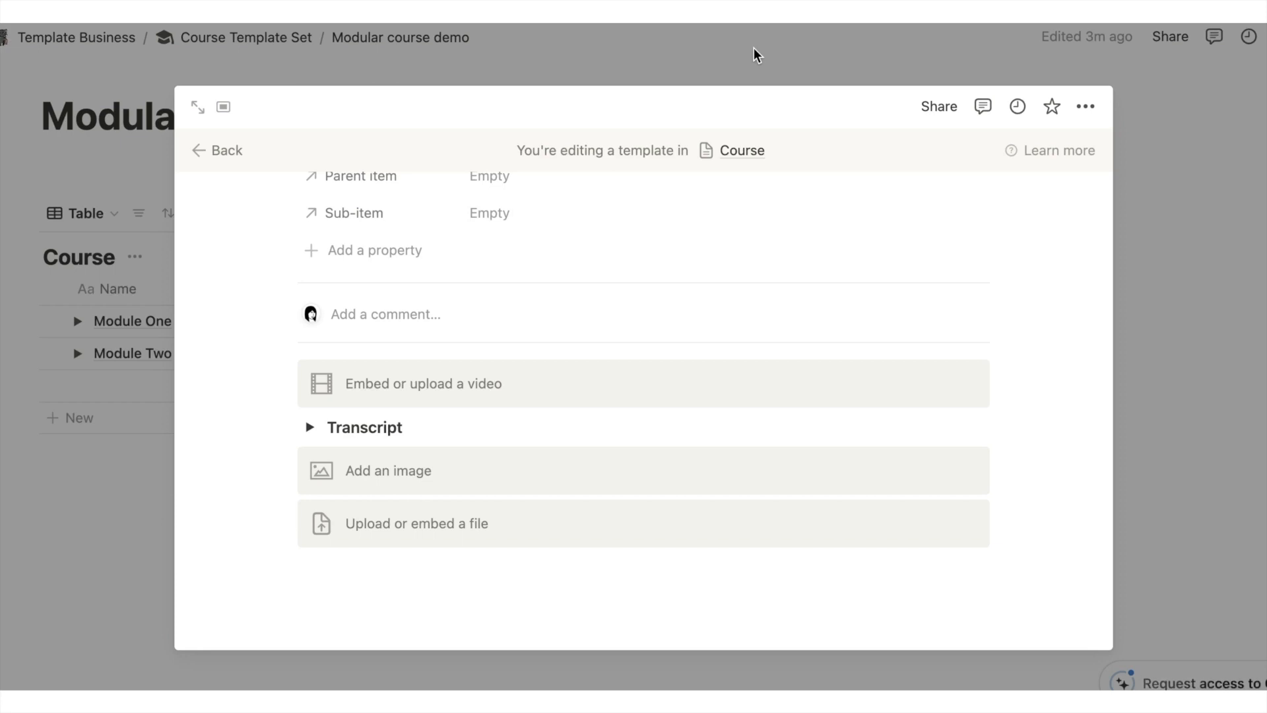
pyautogui.click(869, 49)
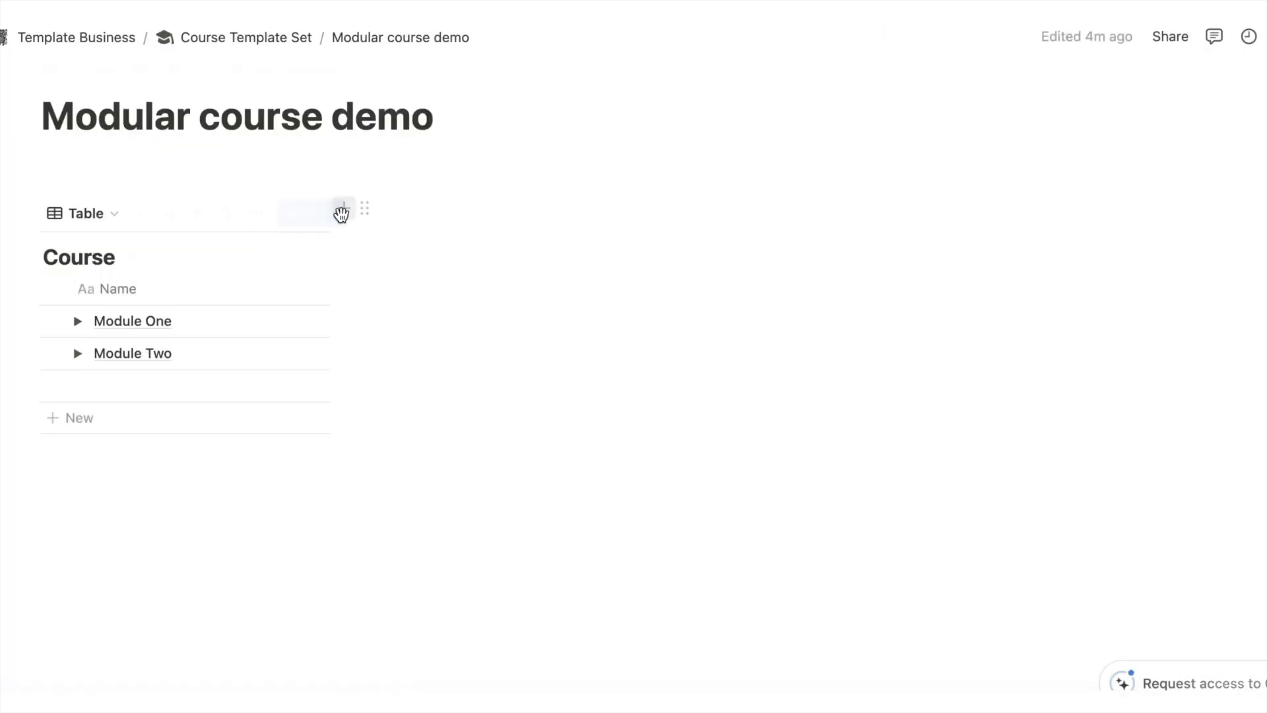
pyautogui.click(256, 213)
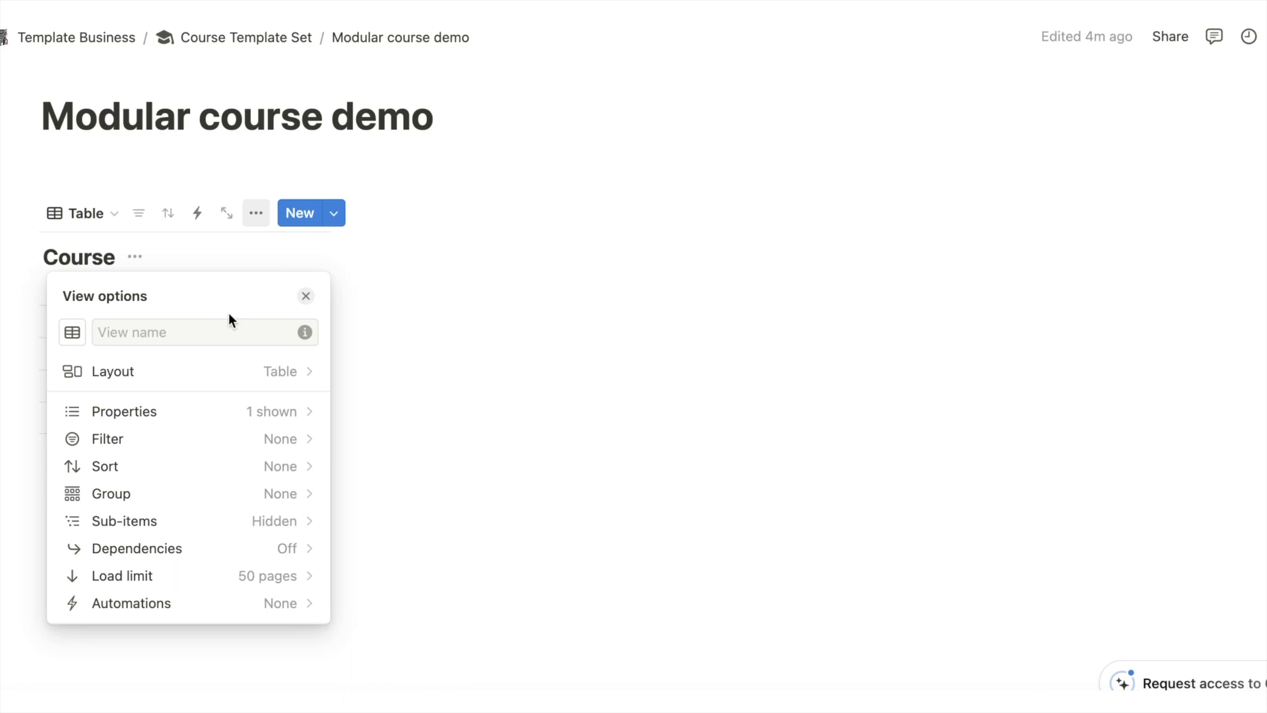
pyautogui.scroll(-2, 204, 465)
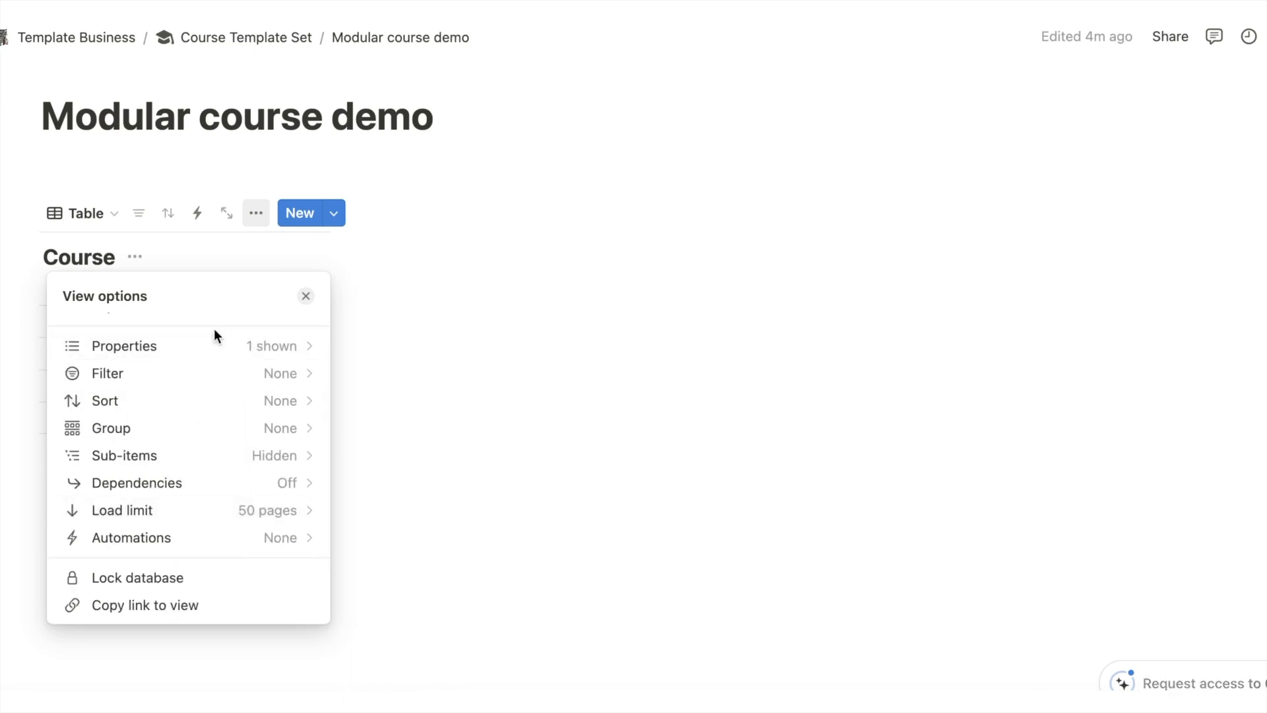
pyautogui.click(255, 214)
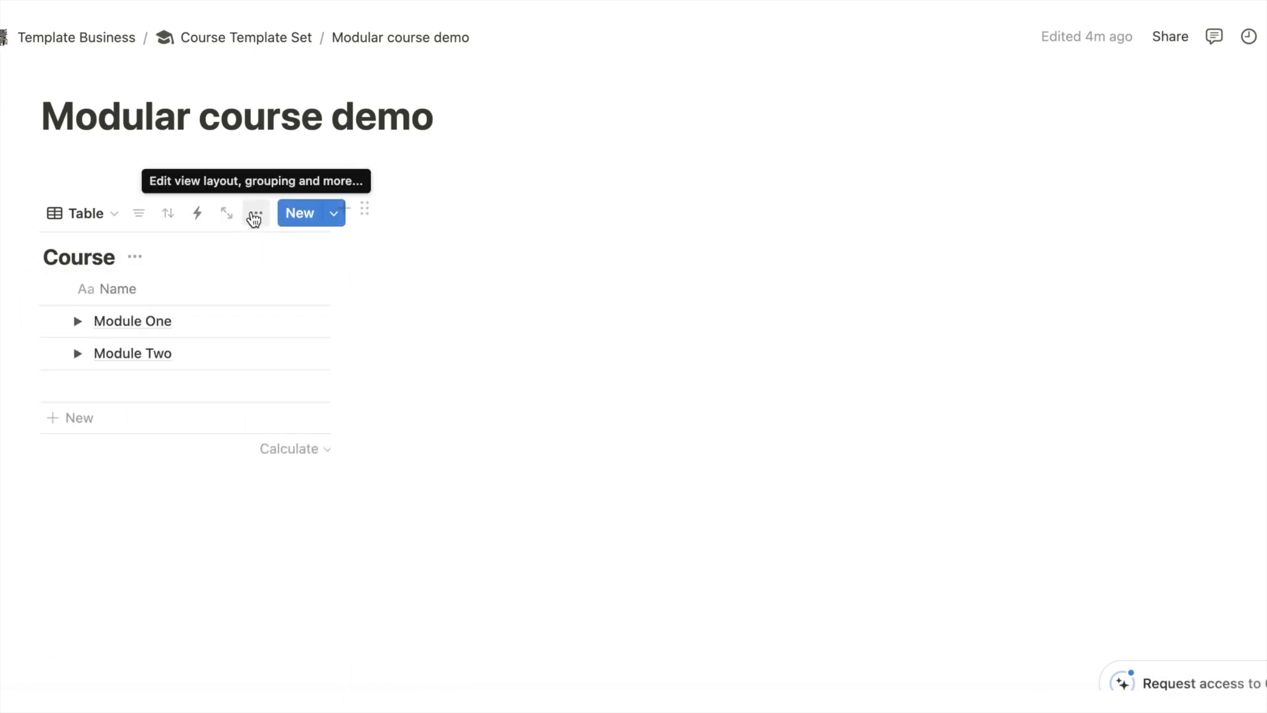
# In the Course table's layout options, set pages to open in Side peek.
pyautogui.click(251, 213)
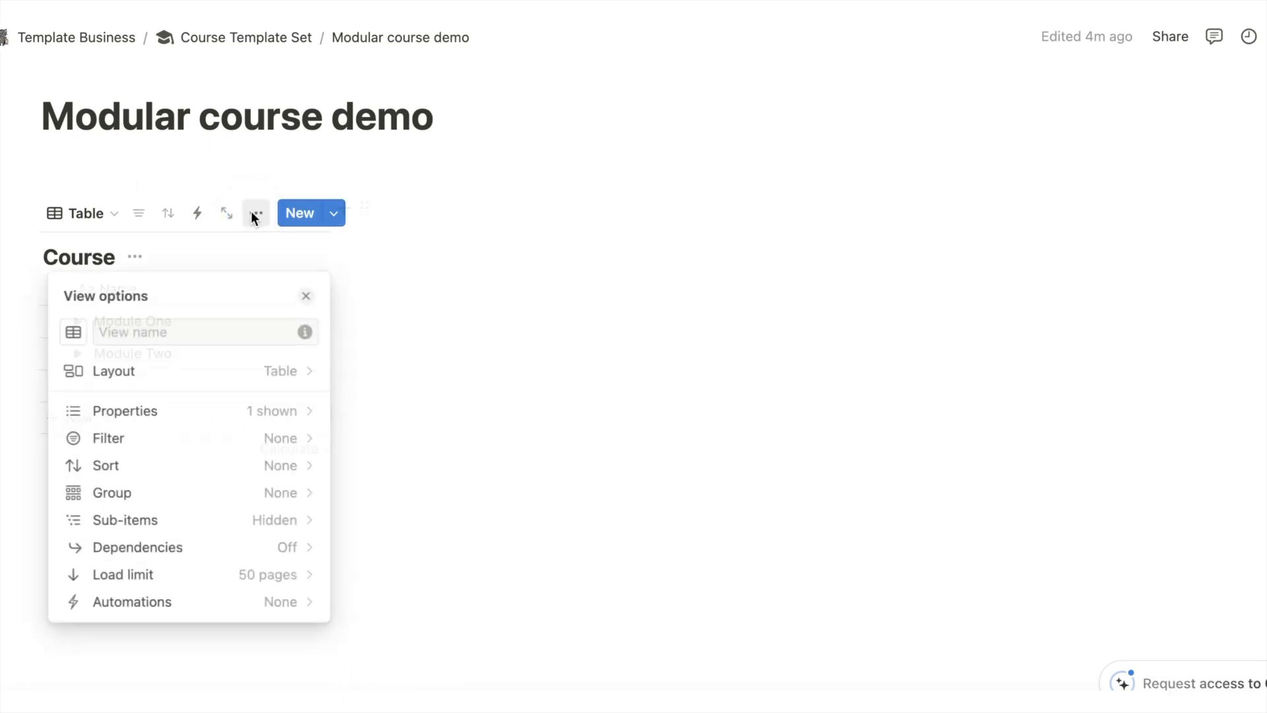
pyautogui.click(104, 372)
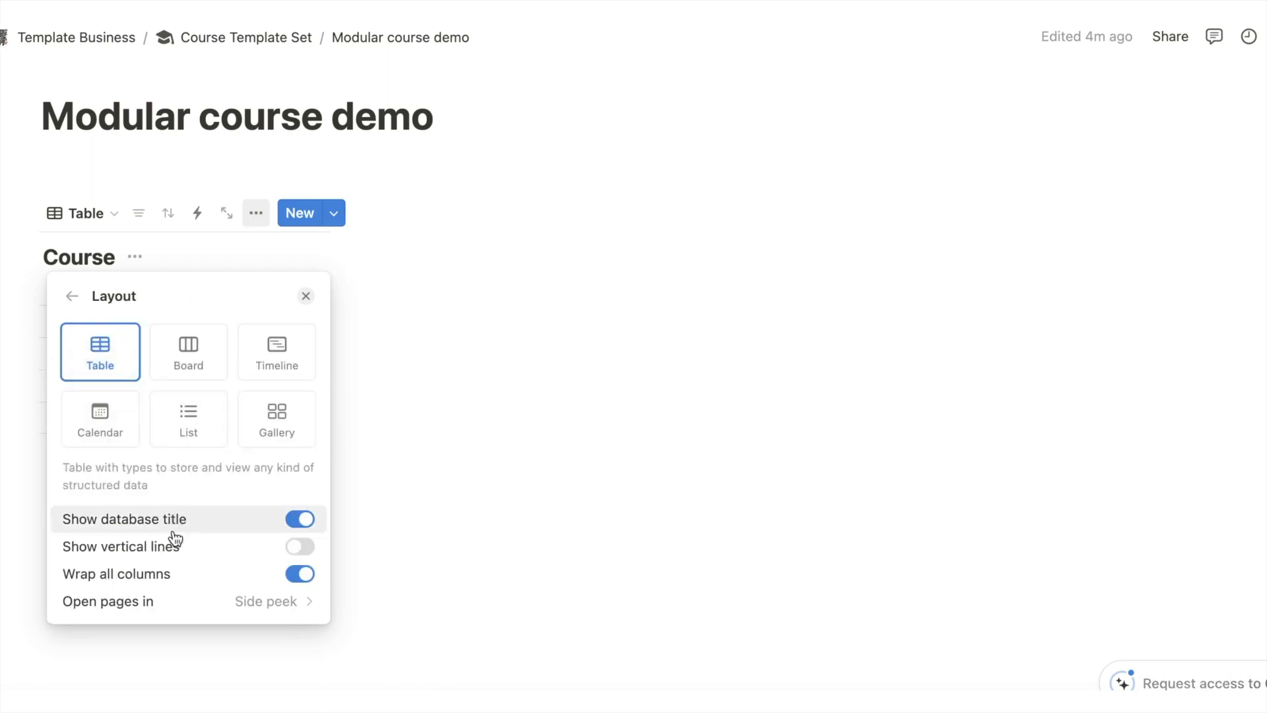
pyautogui.click(268, 605)
pyautogui.click(207, 413)
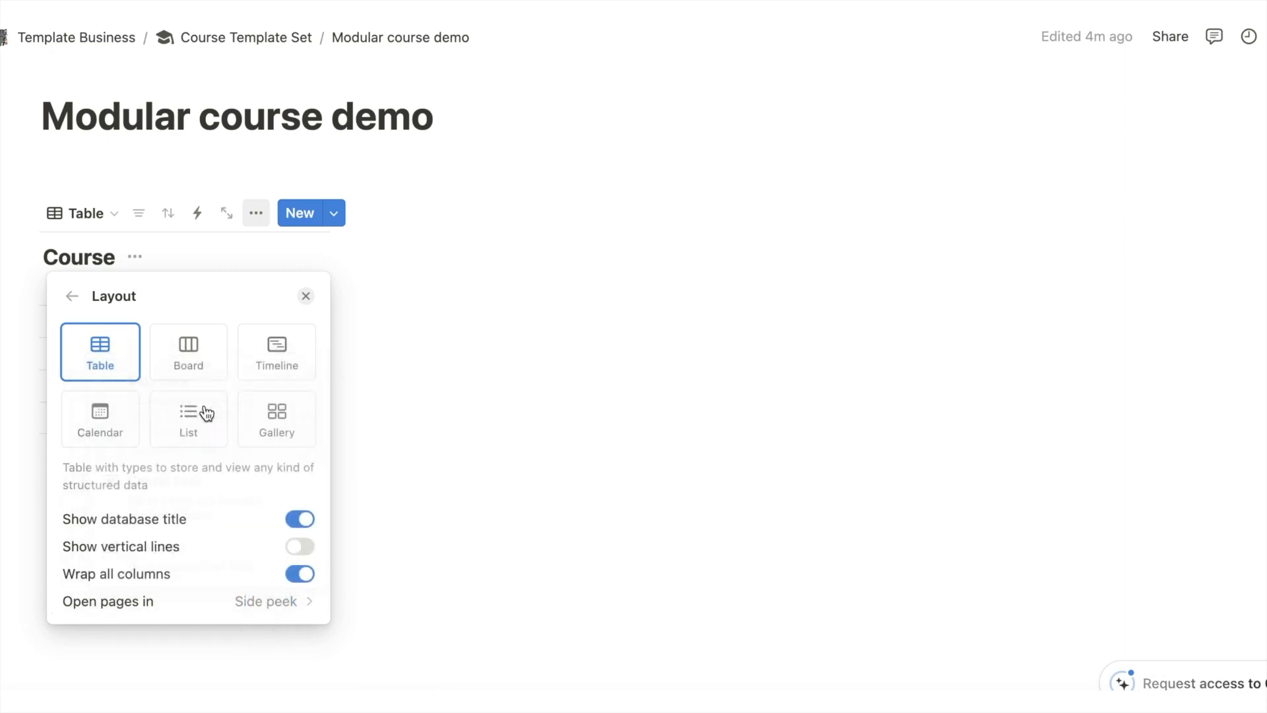
# Open Lesson 1 Module 1 under Module One, widen its side peek slightly, and apply the Lesson template.
pyautogui.click(394, 374)
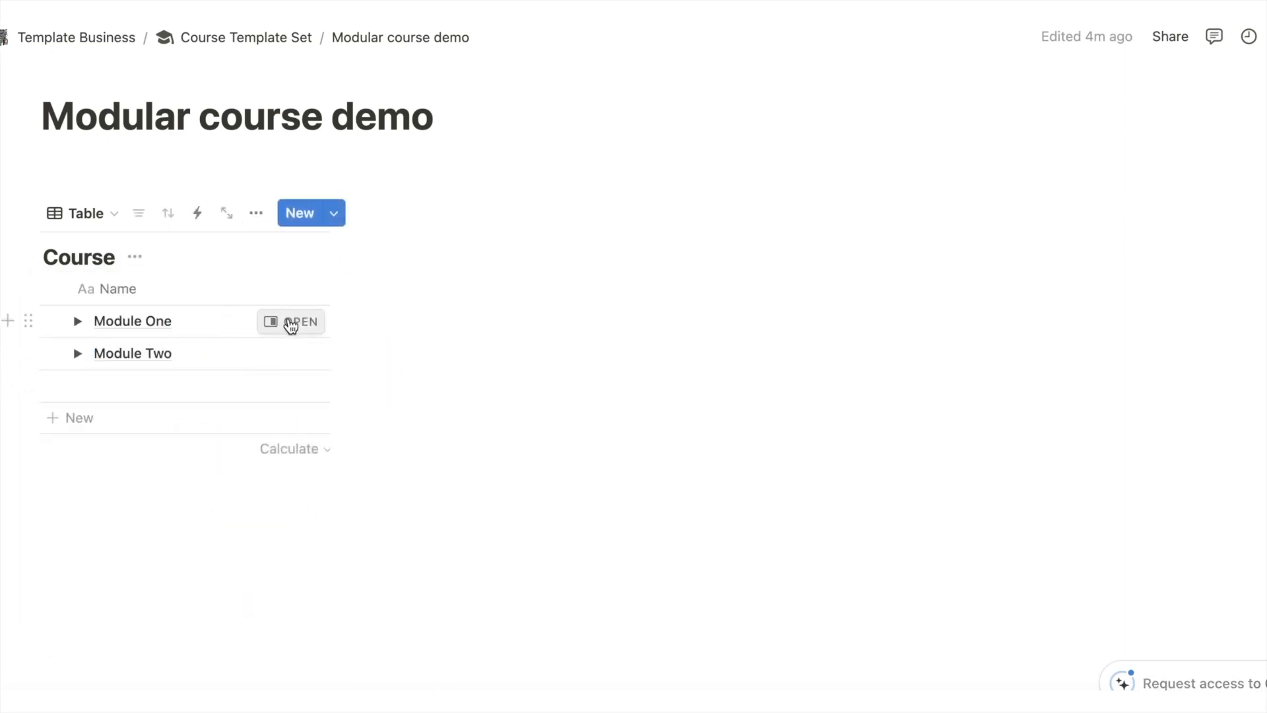
pyautogui.click(77, 321)
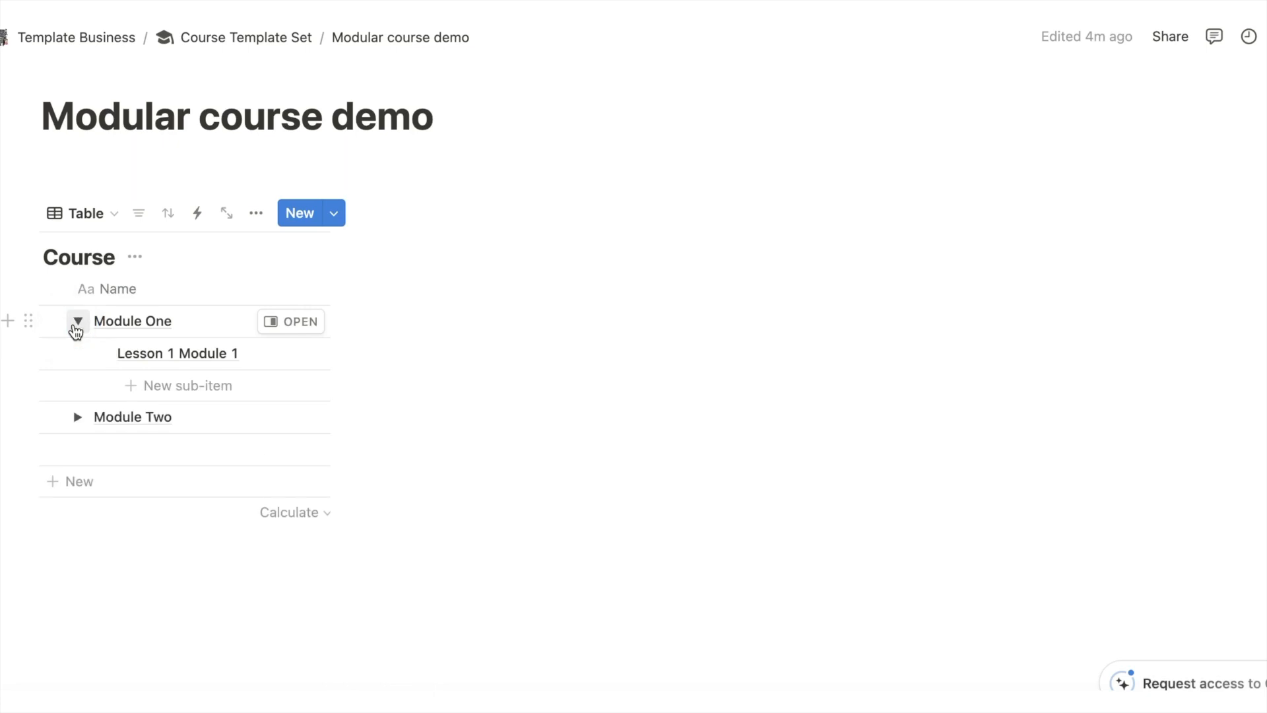
pyautogui.click(292, 354)
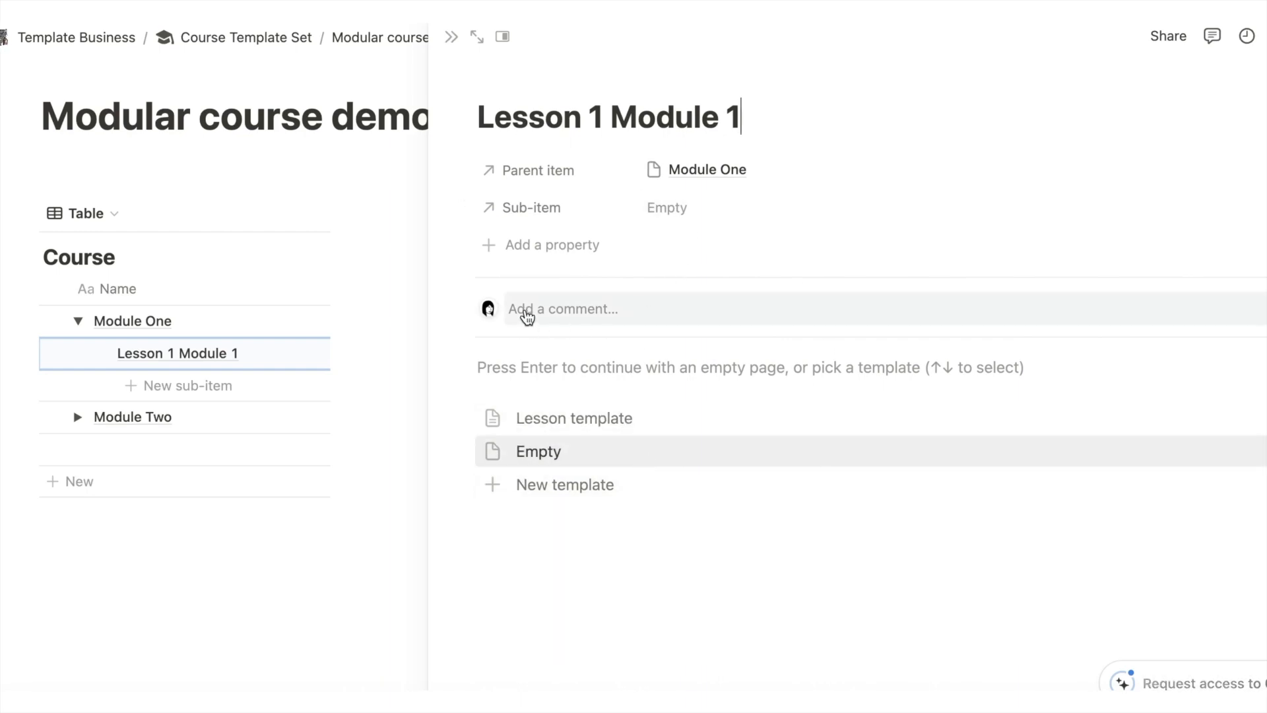
pyautogui.moveTo(429, 287); pyautogui.dragTo(351, 295)
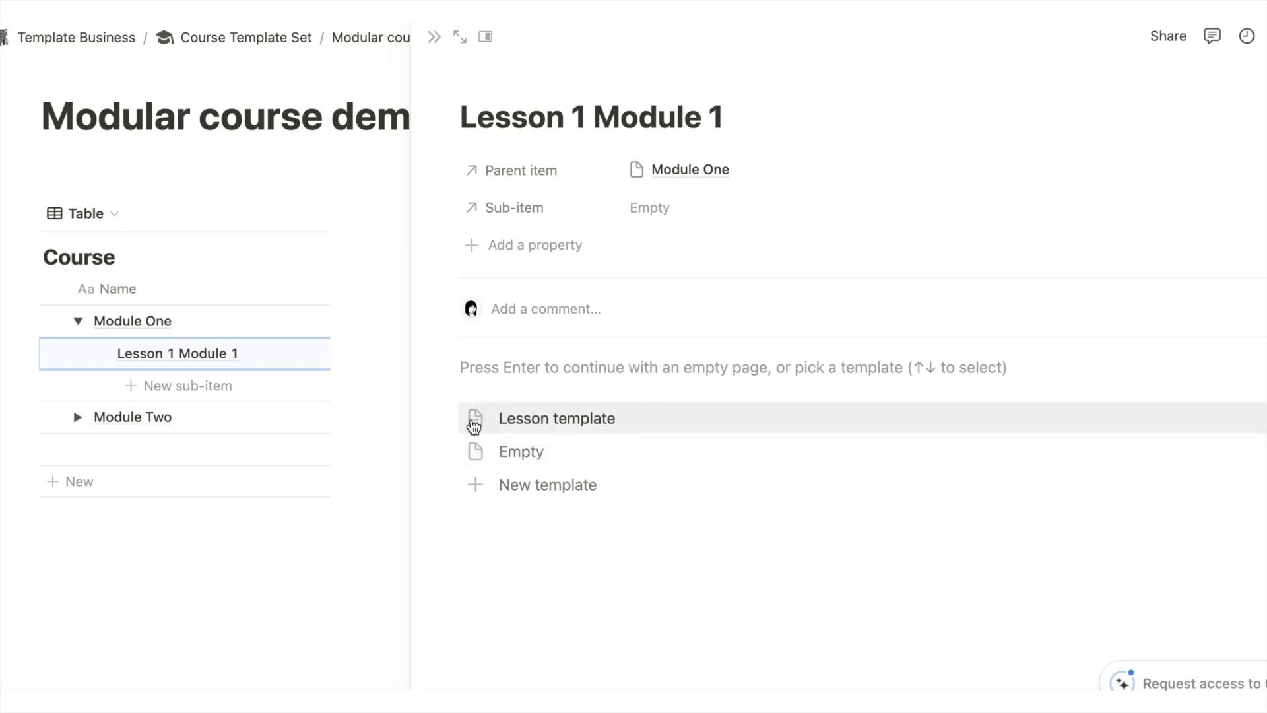
pyautogui.click(568, 418)
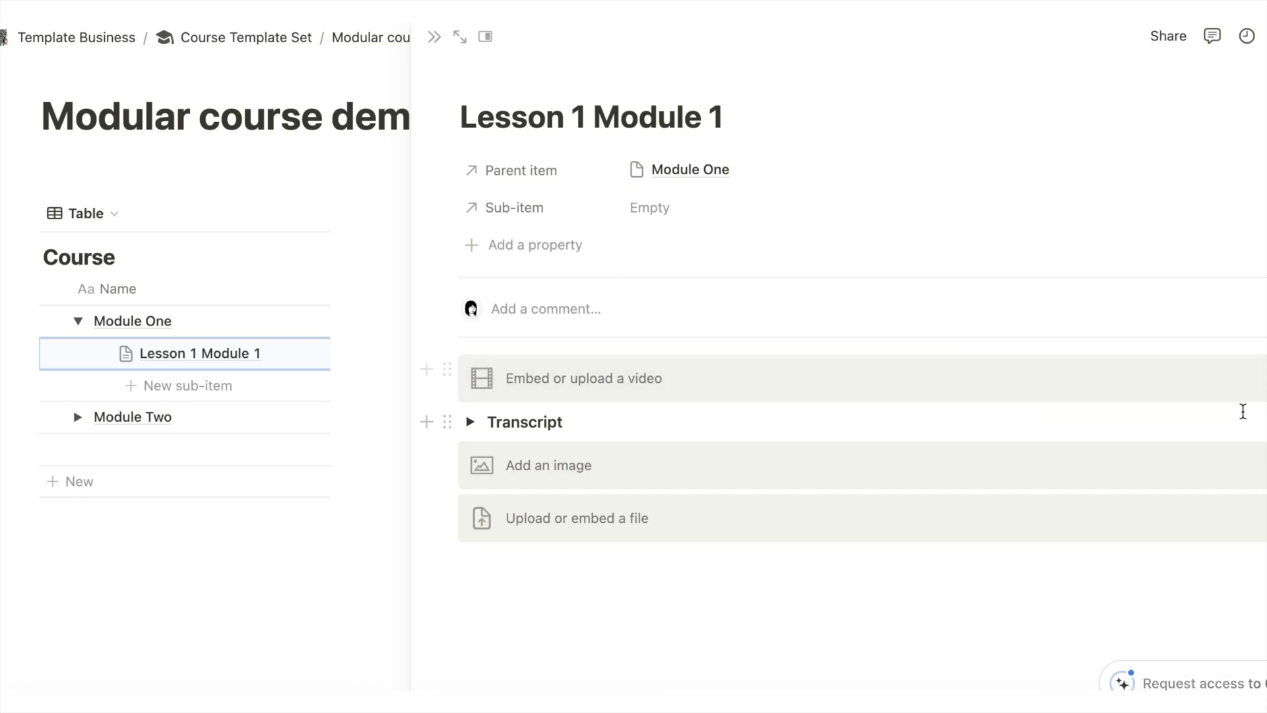
pyautogui.click(471, 424)
pyautogui.click(471, 424)
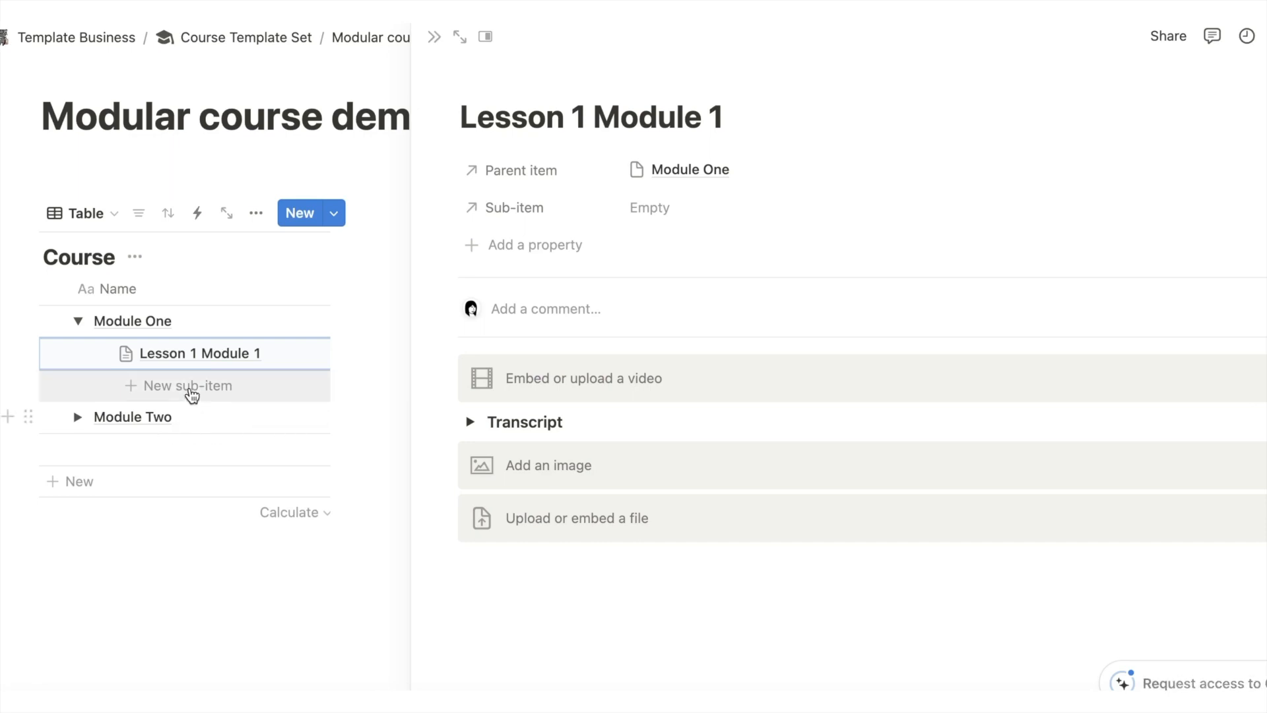
# Apply the Lesson template to Lesson 1 Module 2 under Module Two, then review Lesson 1 Module 1 and close the side peek.
pyautogui.click(77, 417)
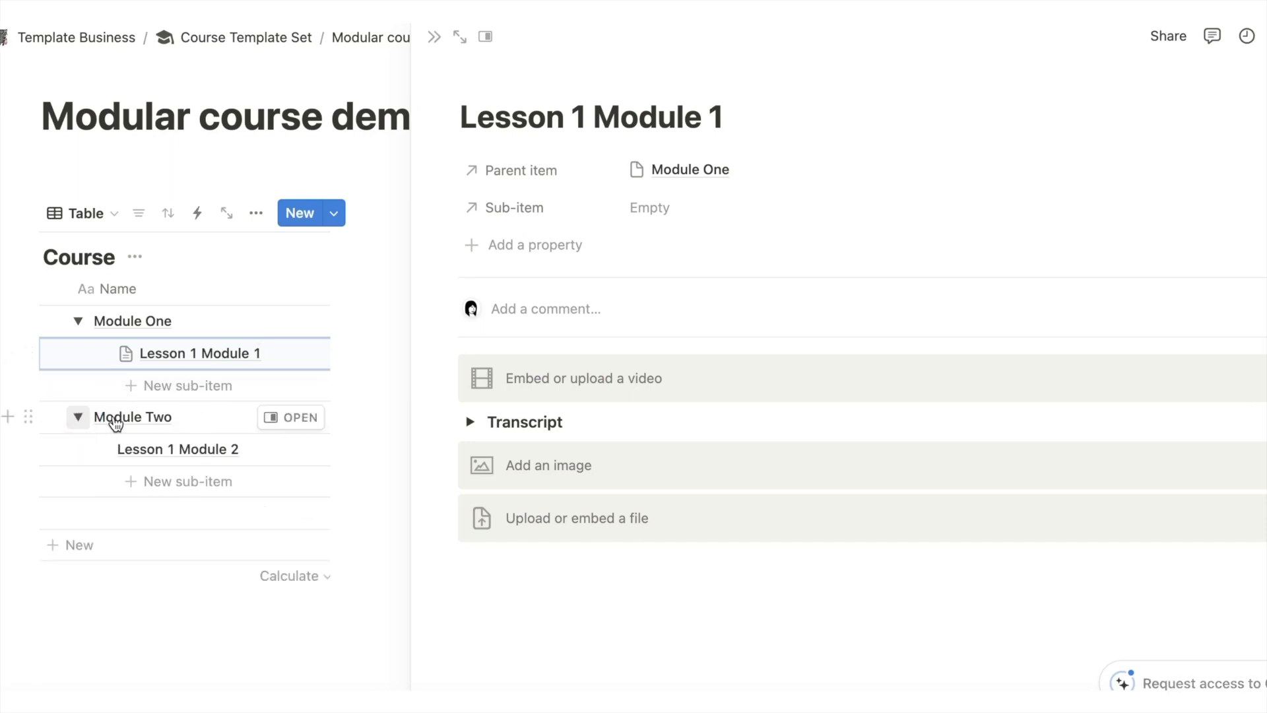
pyautogui.click(191, 449)
pyautogui.click(280, 455)
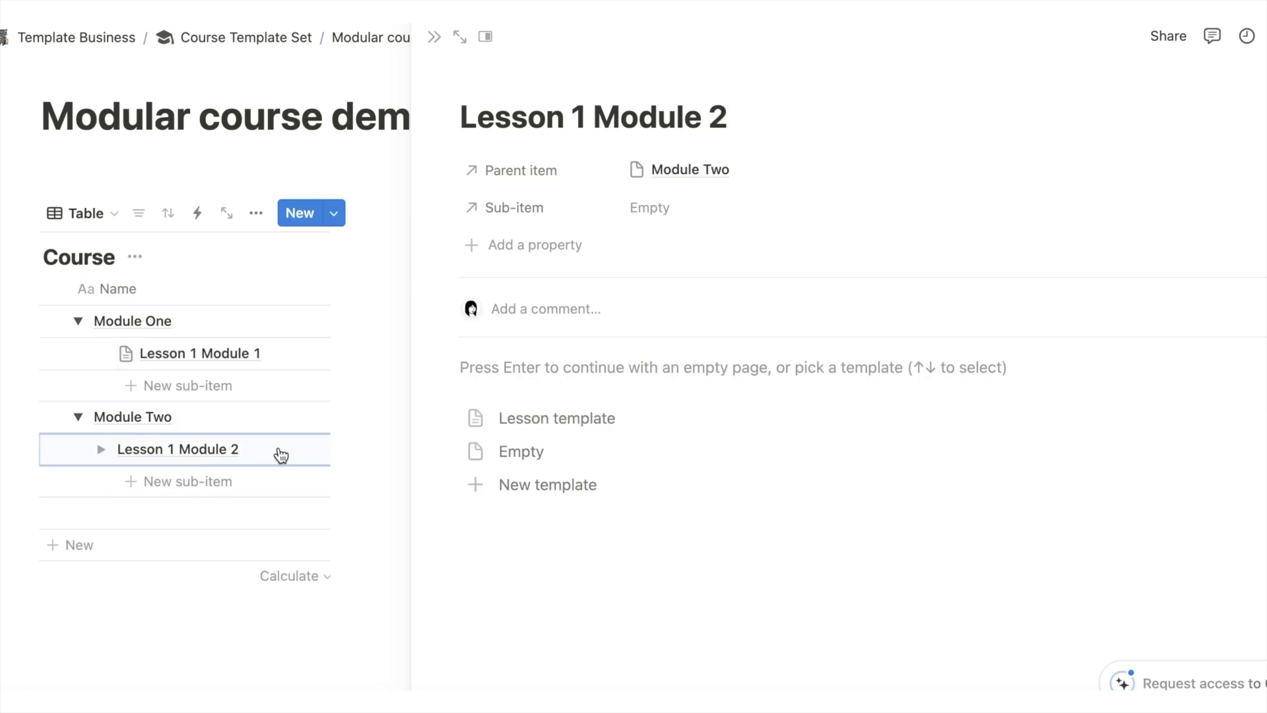
pyautogui.click(542, 421)
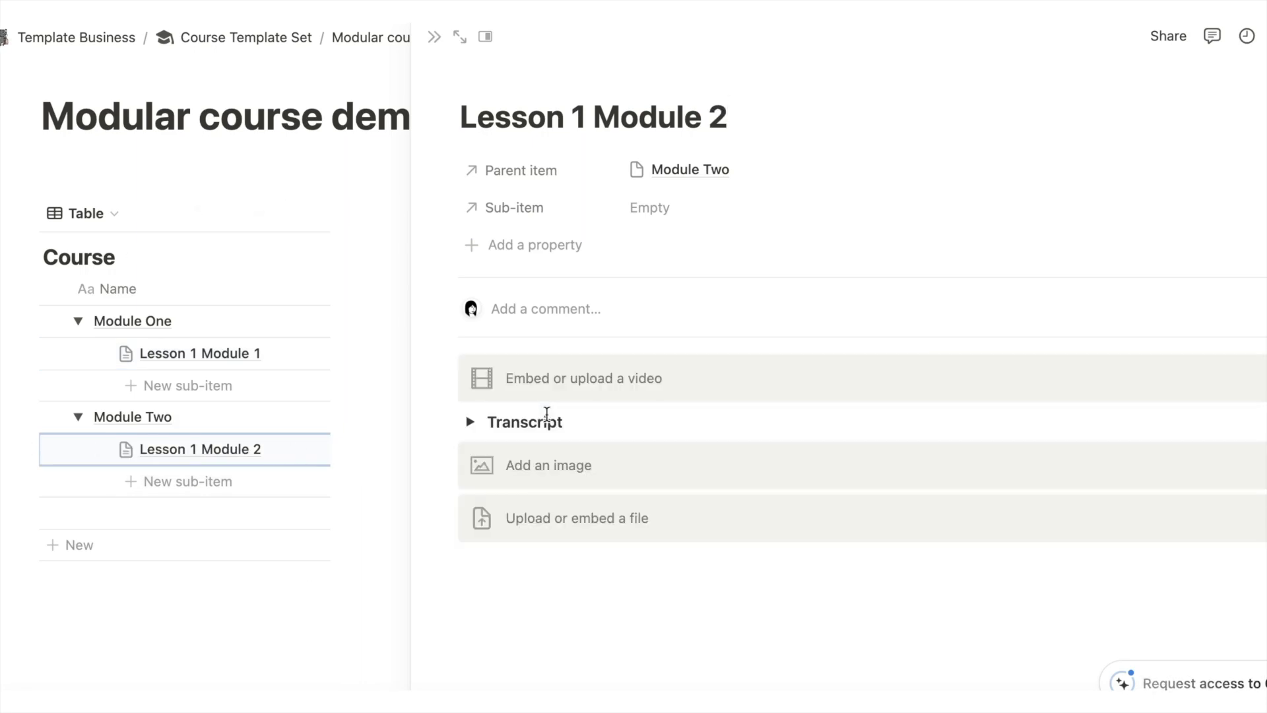
pyautogui.click(285, 356)
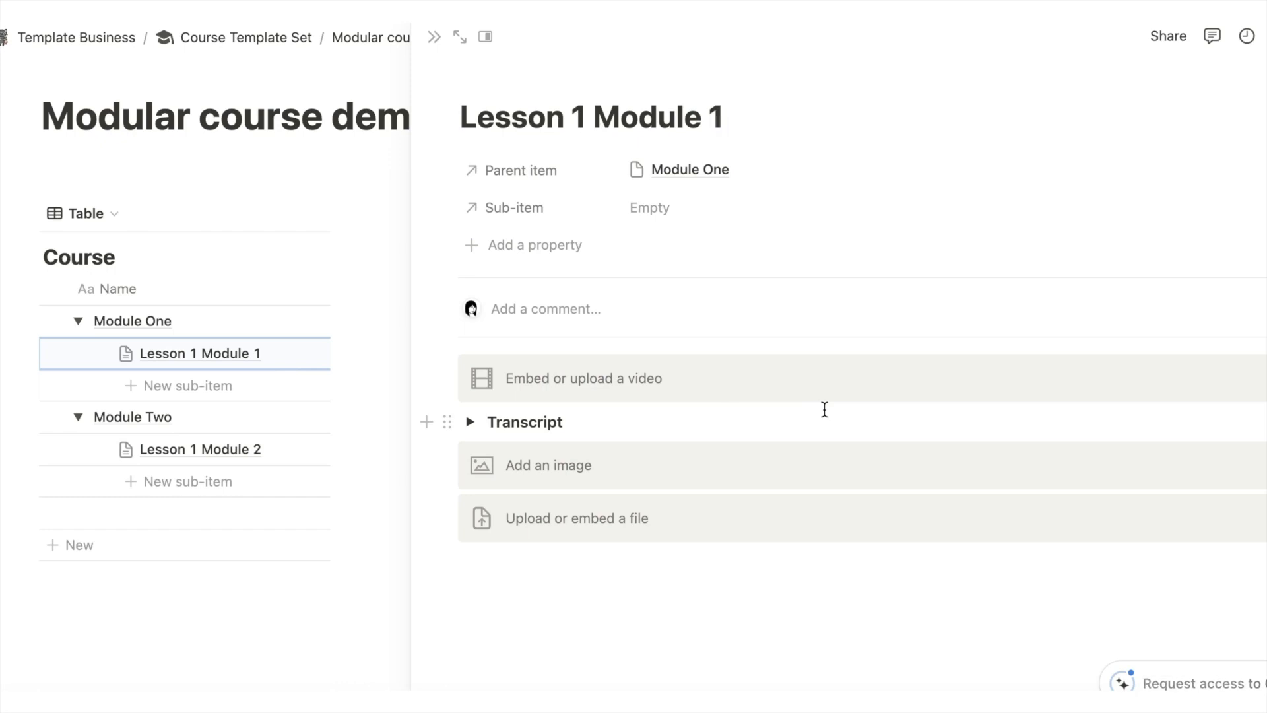
pyautogui.press('Escape')
# Add the heading "Welcome to my course" in the empty column beside the Course table.
pyautogui.click(493, 277)
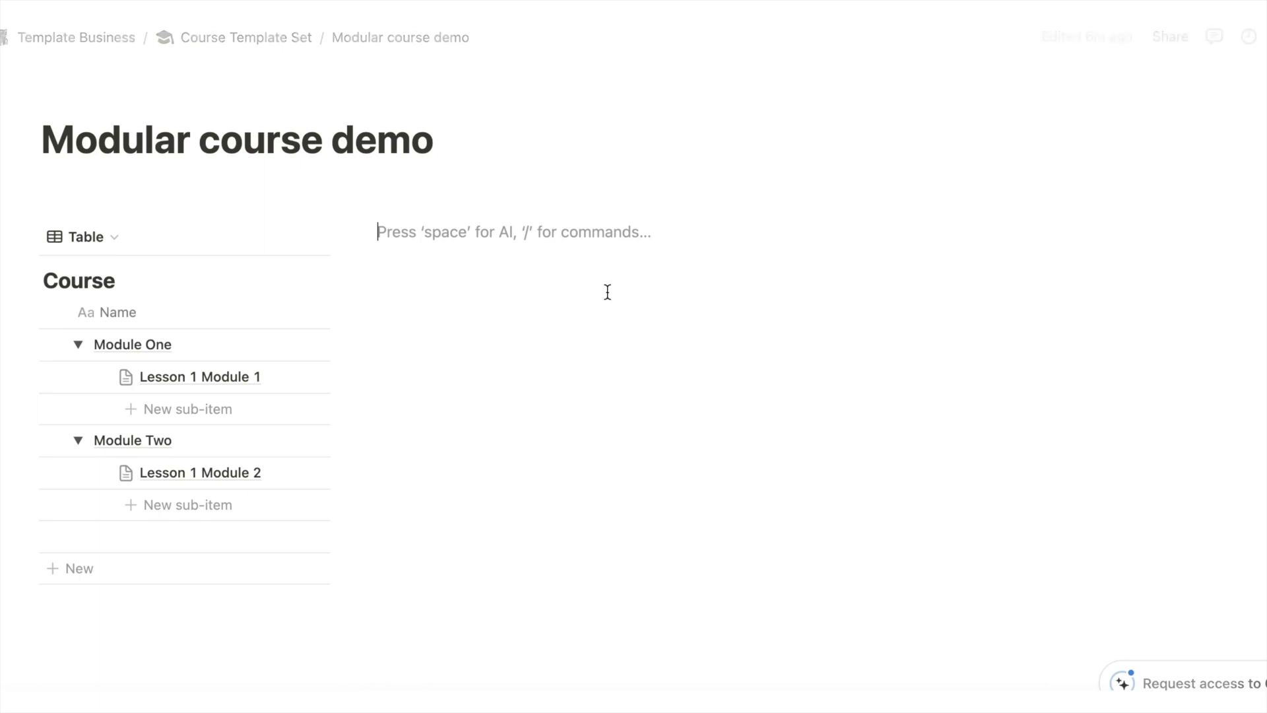
pyautogui.write('WE')
pyautogui.write('ELCOM')
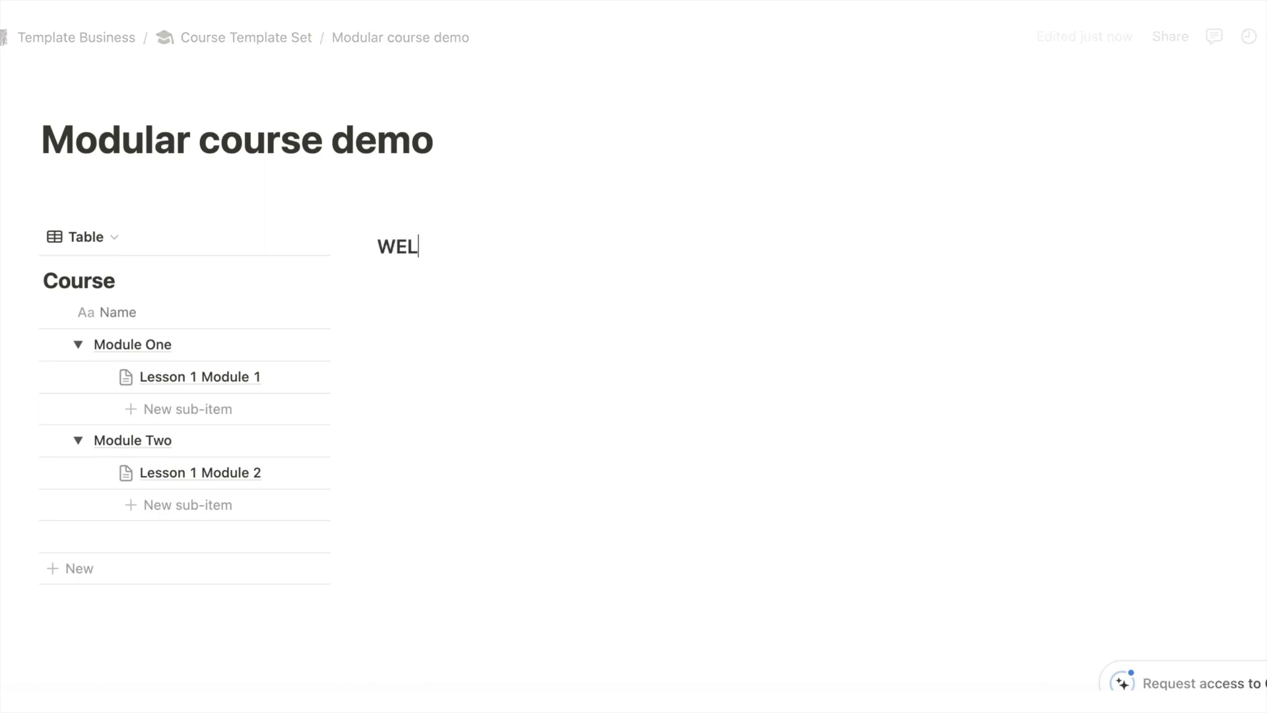
pyautogui.press('BackSpace')
pyautogui.press('BackSpace')
pyautogui.press('BackSpace')
pyautogui.press('BackSpace')
pyautogui.press('BackSpace')
pyautogui.write('elcome to m')
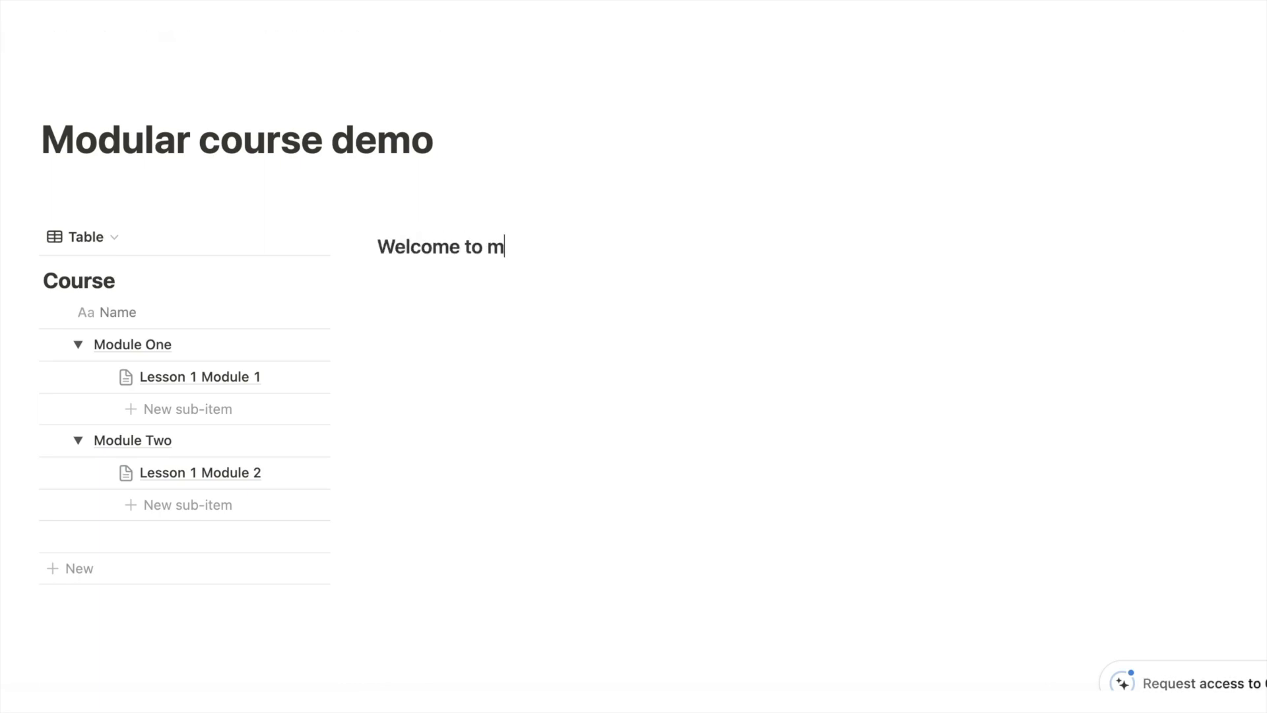
pyautogui.write('y course')
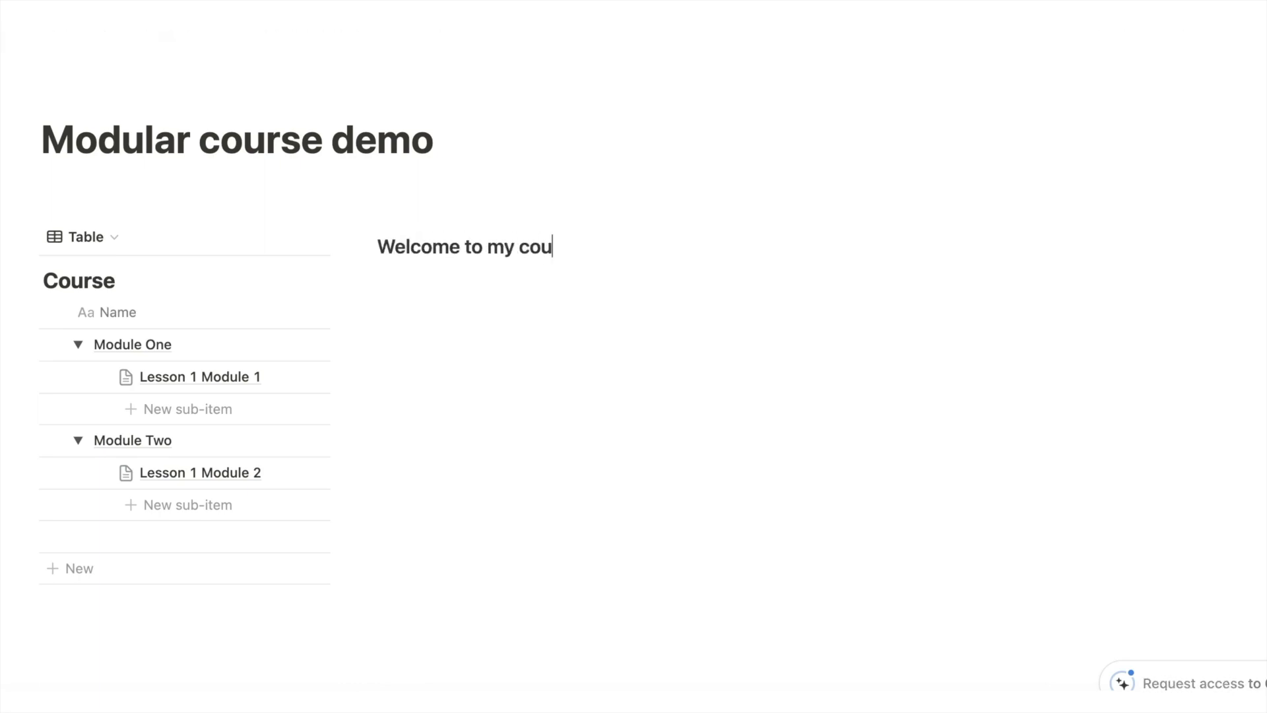
# Below the heading, add the line "A bit of intro text" and an empty video block, without embedding a video.
pyautogui.press('Return')
pyautogui.write('A')
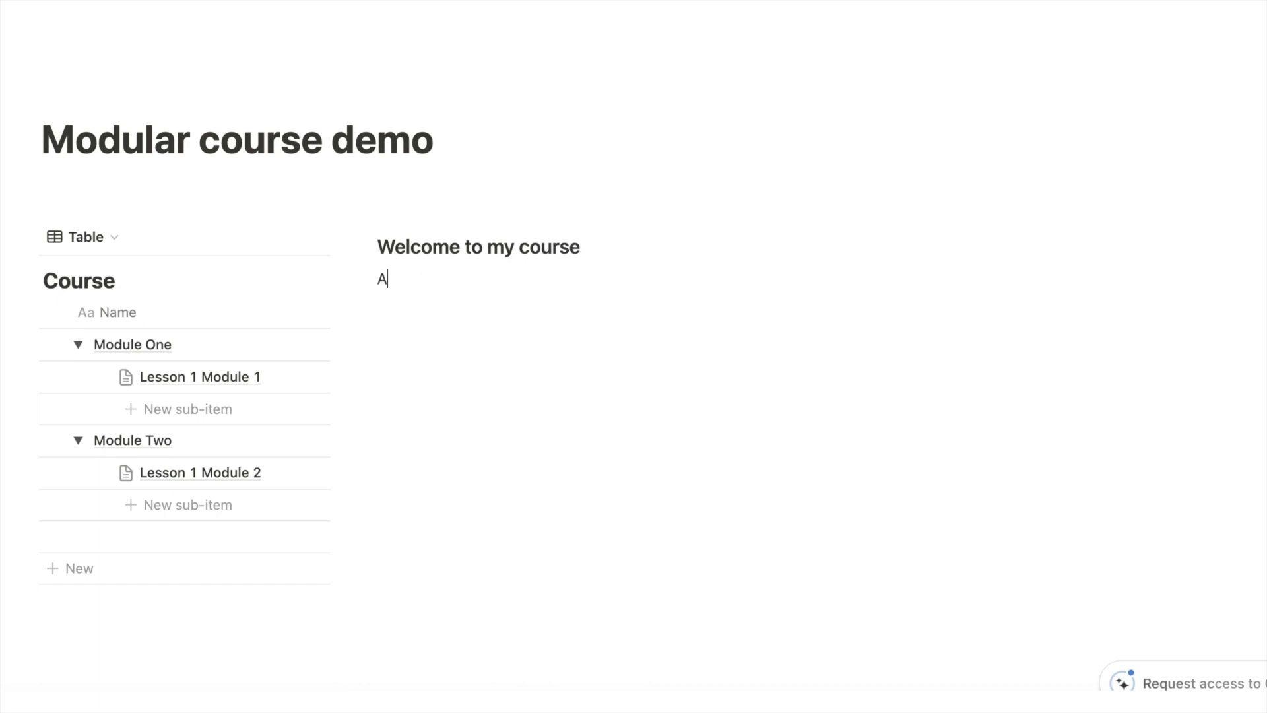
pyautogui.write(' bit of intro text')
pyautogui.press('Return')
pyautogui.write('/v')
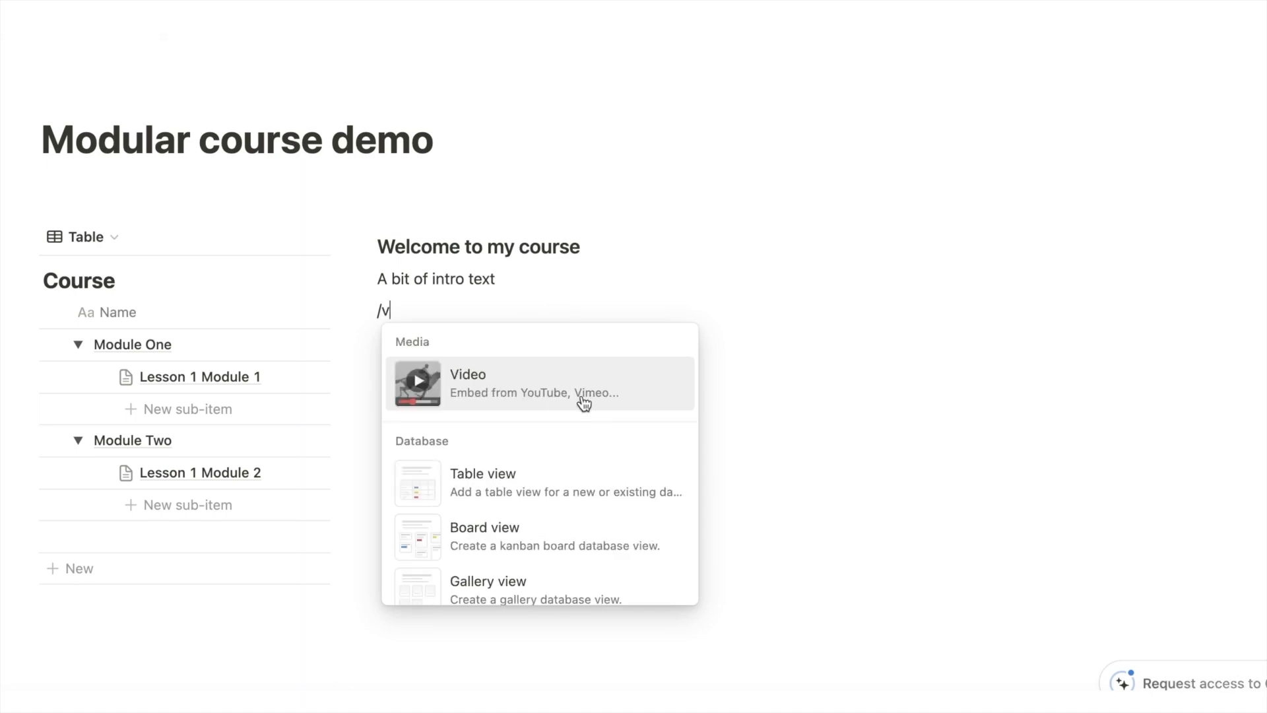
pyautogui.click(554, 382)
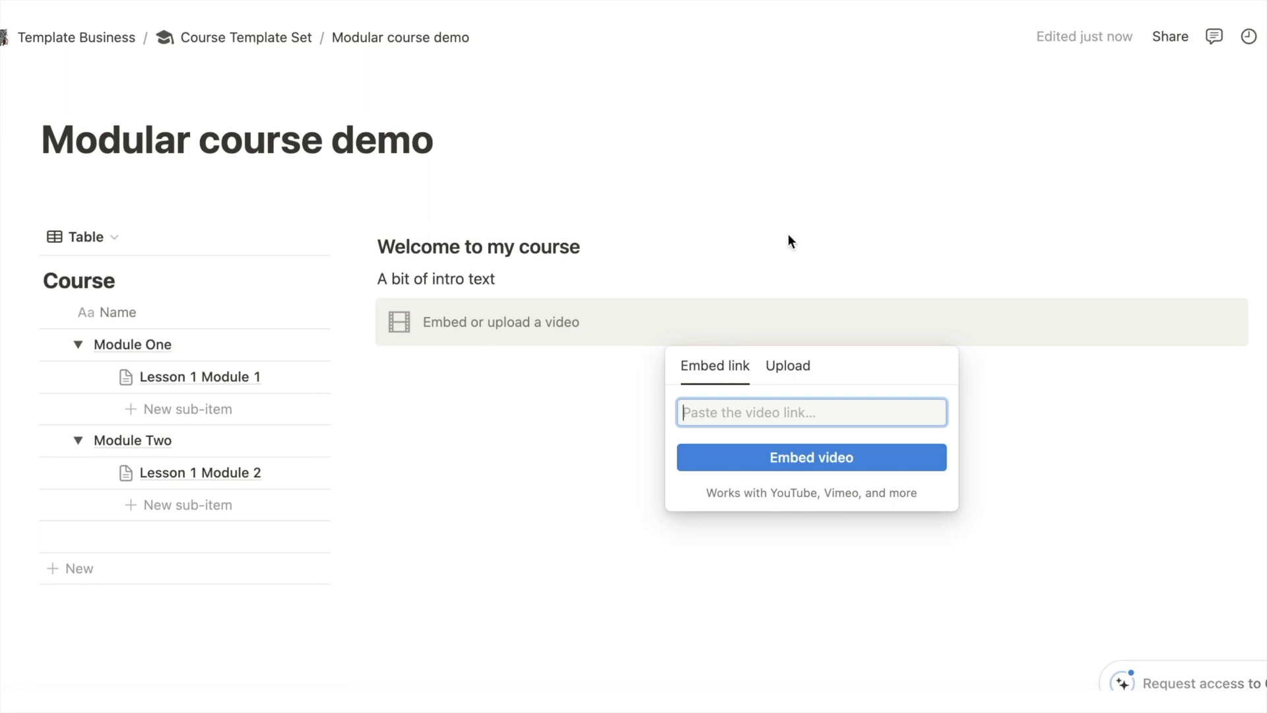
pyautogui.click(231, 379)
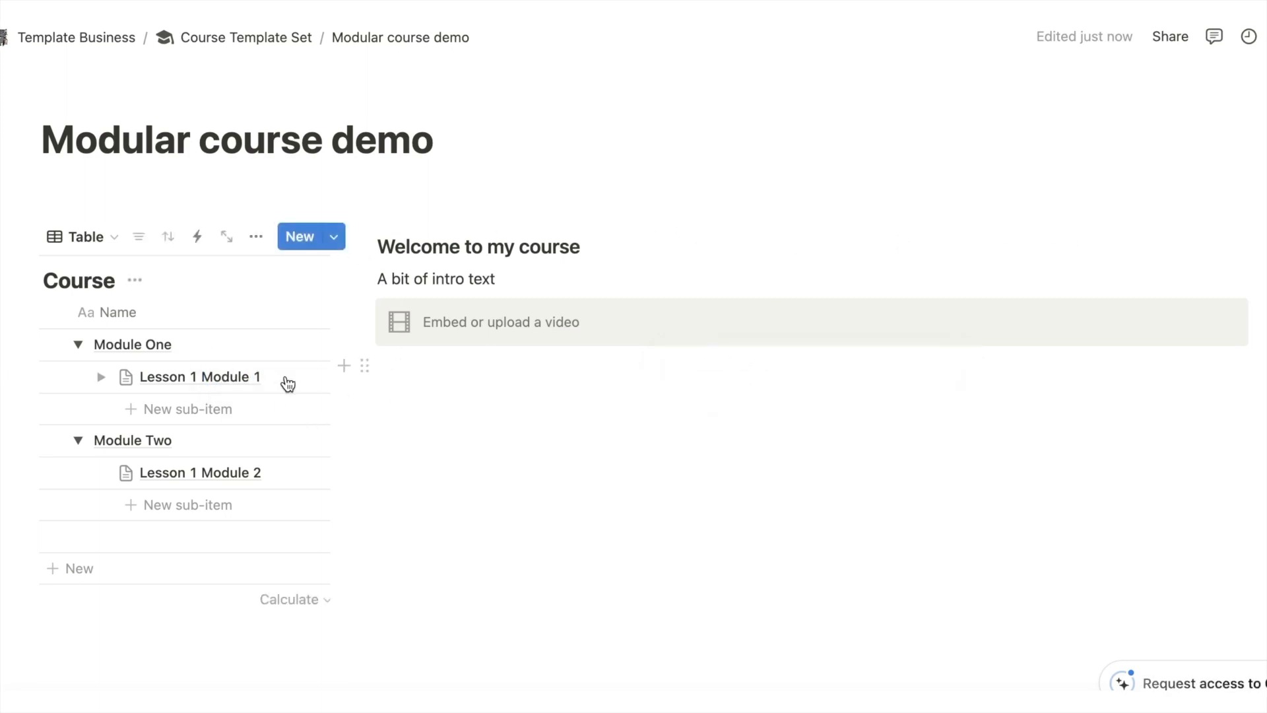
# View Lesson 1 Module 1 in side peek over the welcome column and close it.
pyautogui.click(240, 377)
pyautogui.press('Escape')
pyautogui.click(289, 378)
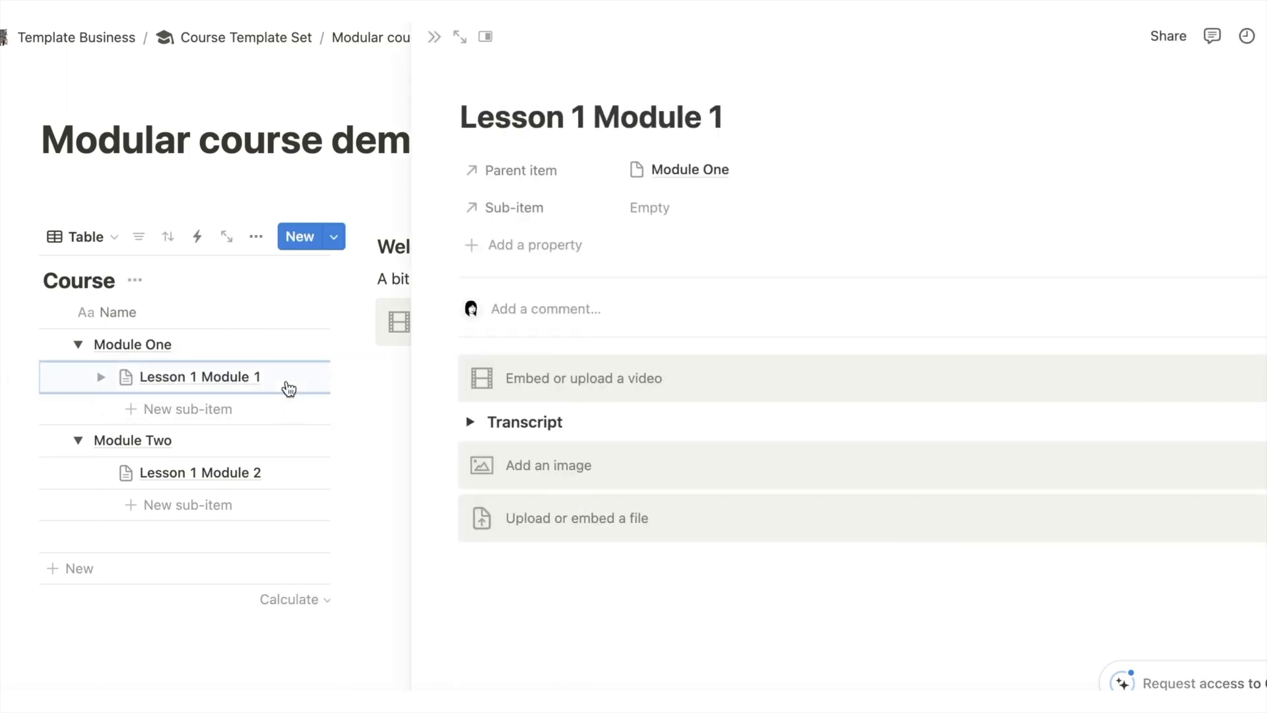
pyautogui.click(390, 226)
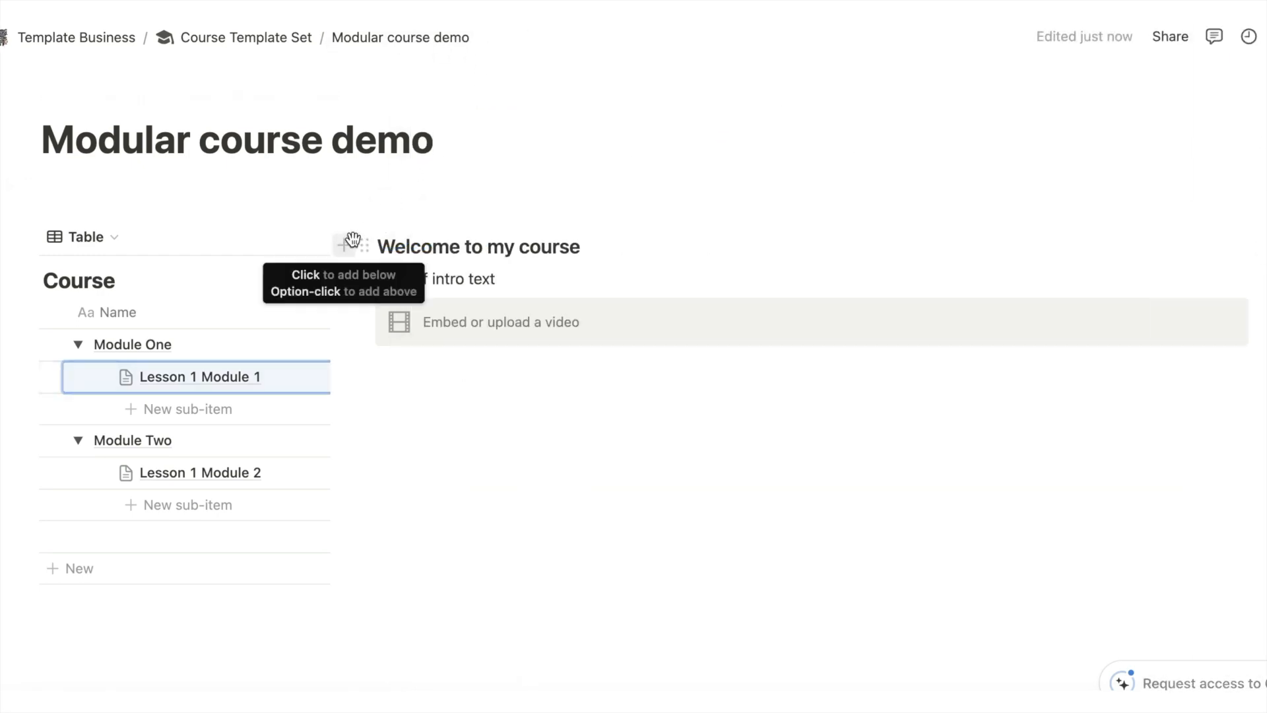
# Widen the Course table's page column, check both lessons in side peek against the new width, and close the peek.
pyautogui.moveTo(351, 218); pyautogui.dragTo(393, 209)
pyautogui.click(301, 376)
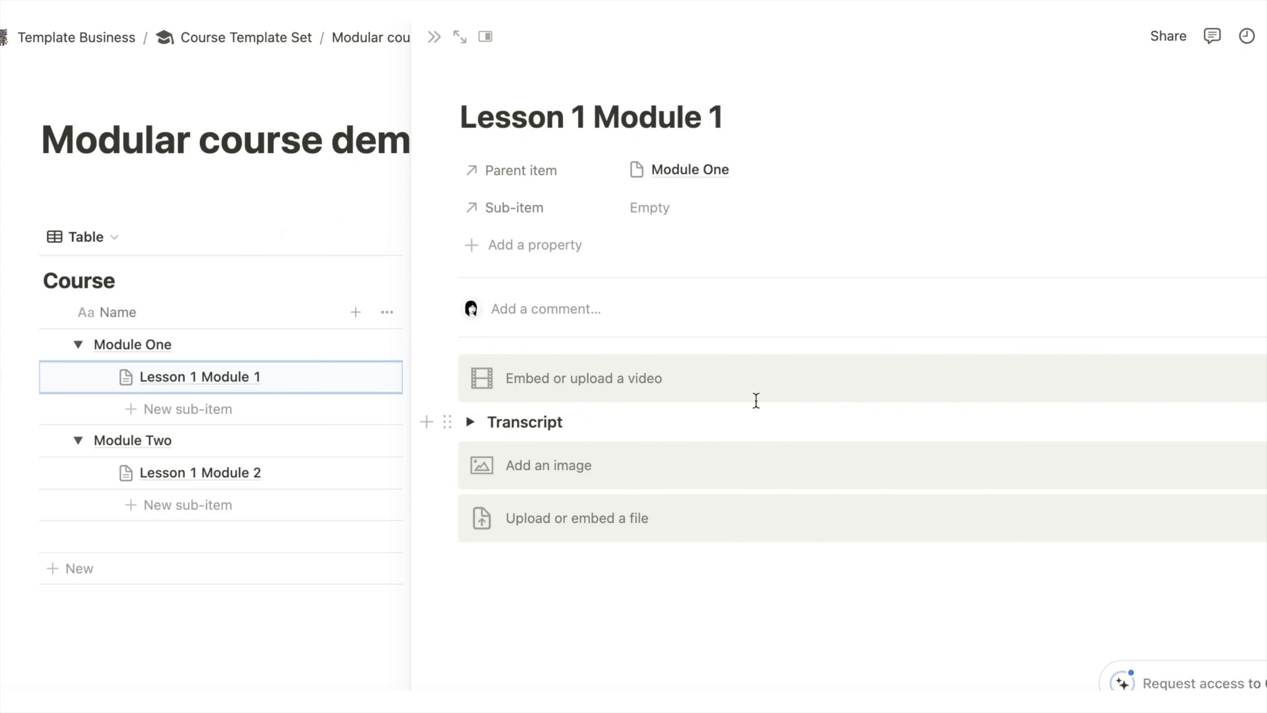
pyautogui.click(301, 474)
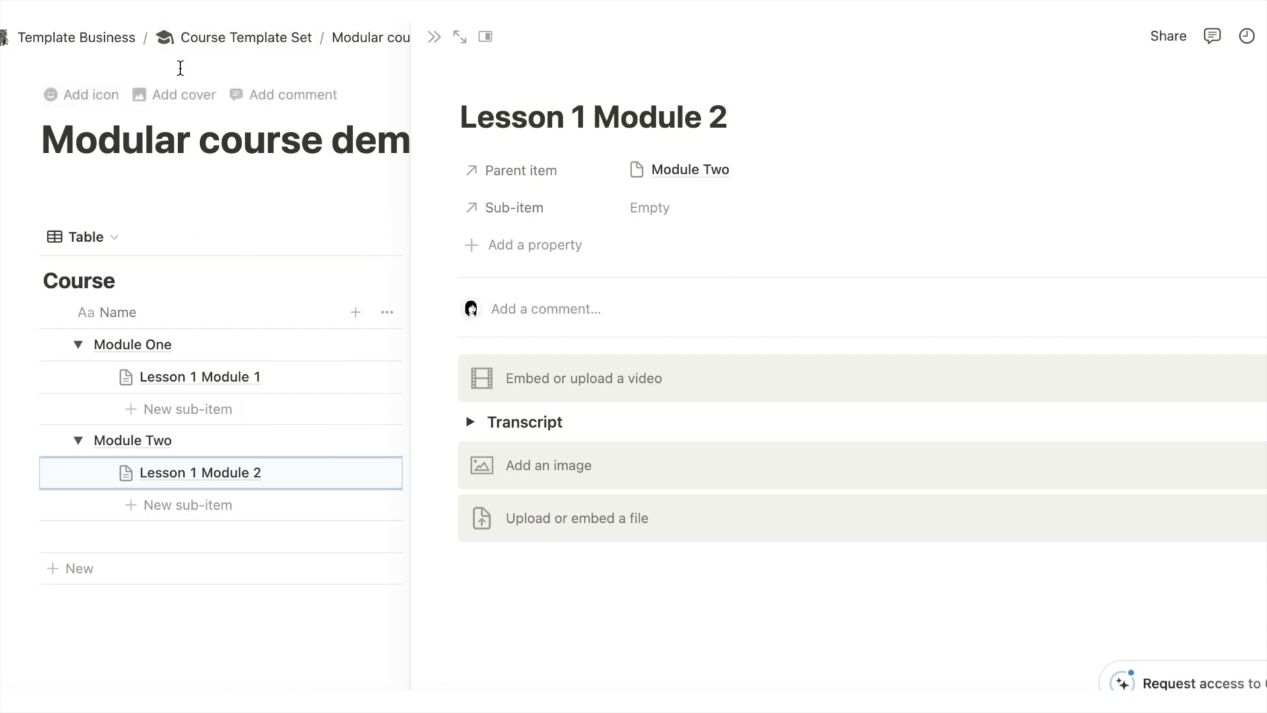
pyautogui.click(436, 45)
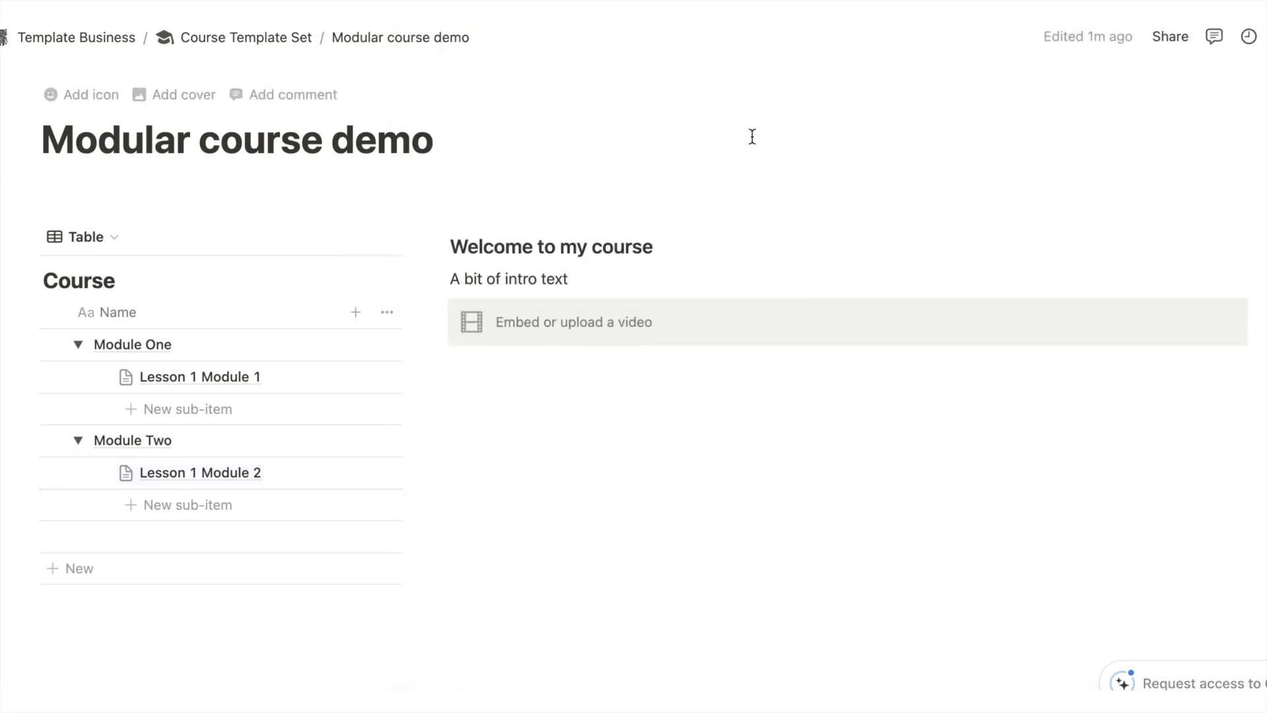
# Publish the Modular course demo page to the web and close the sharing options.
pyautogui.click(1177, 42)
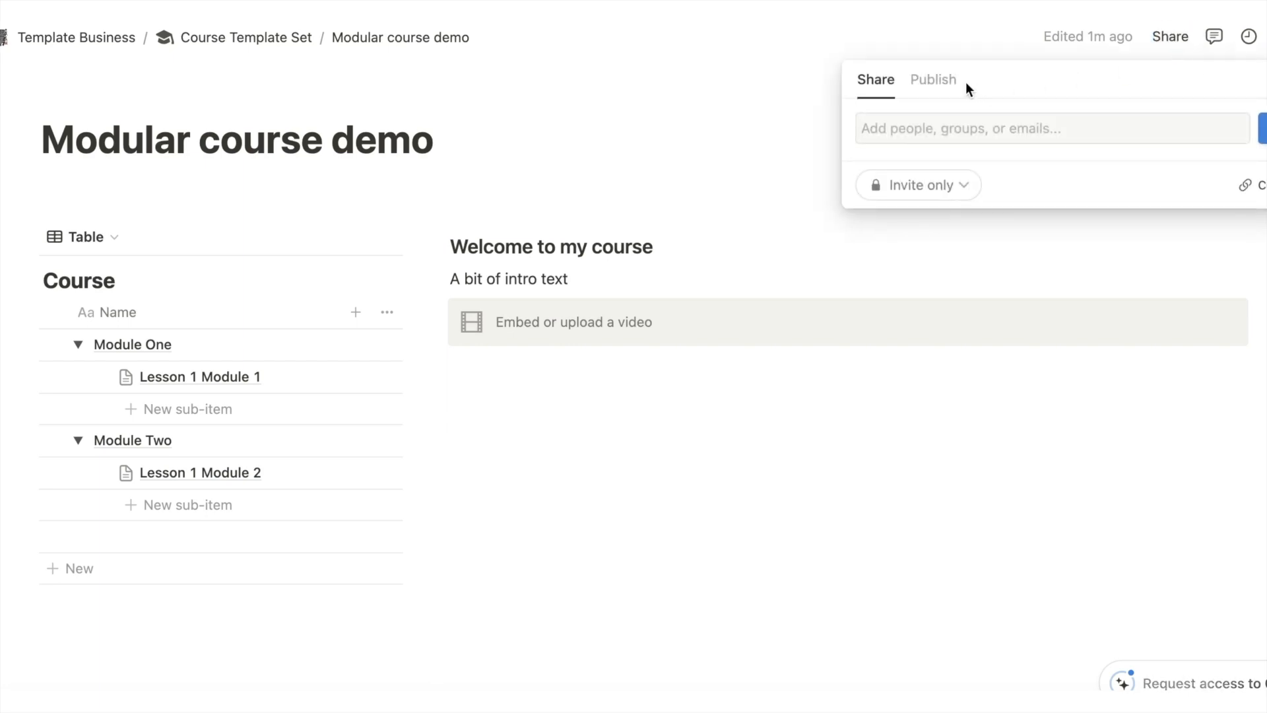
pyautogui.click(945, 84)
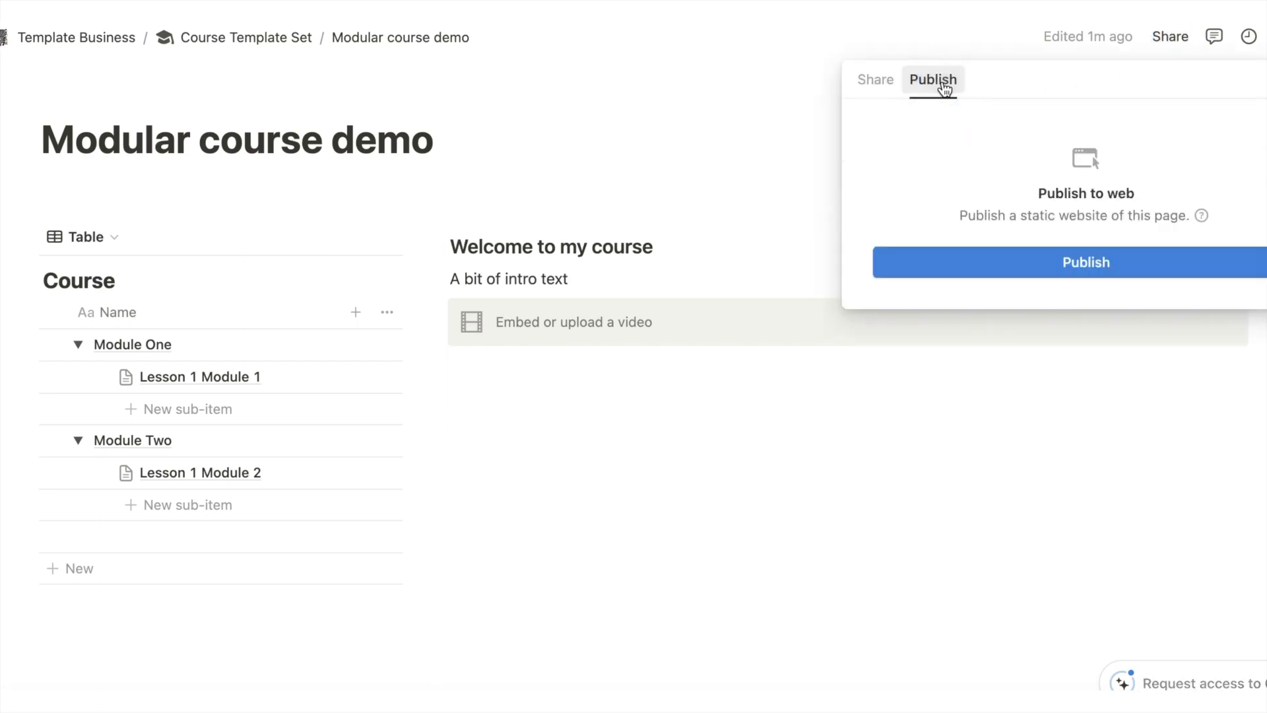
pyautogui.click(1062, 266)
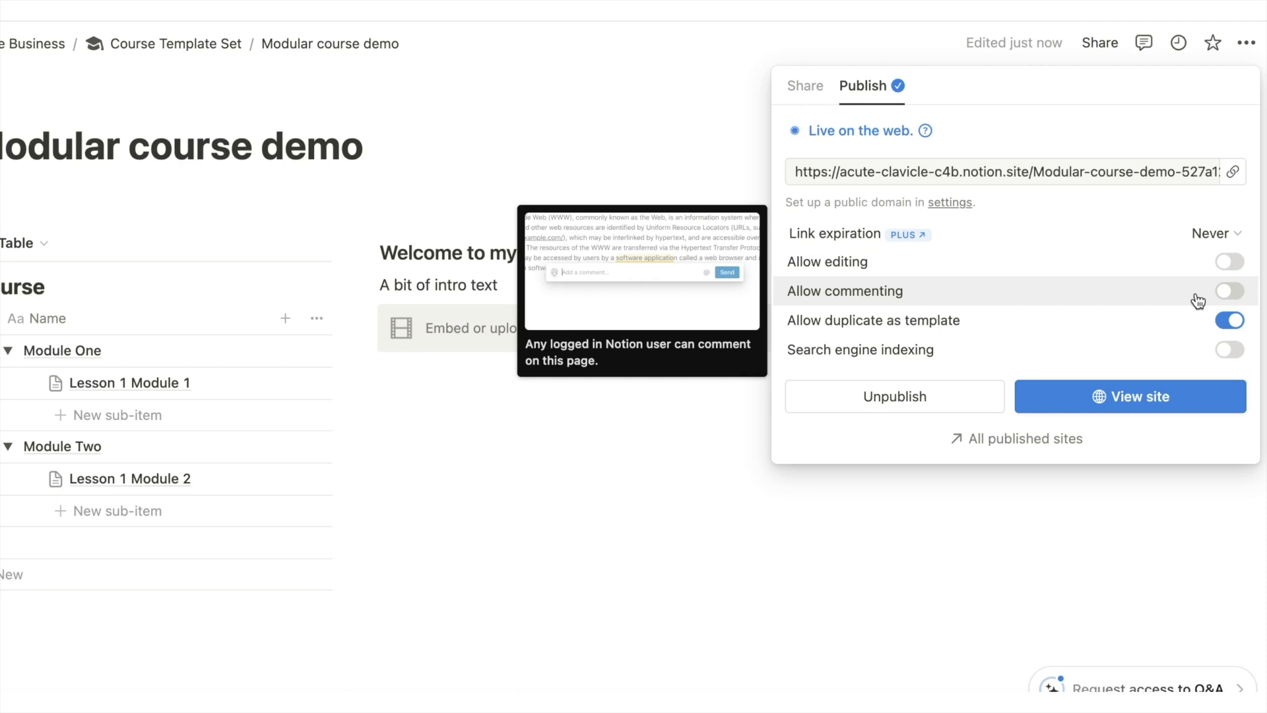
pyautogui.click(1101, 556)
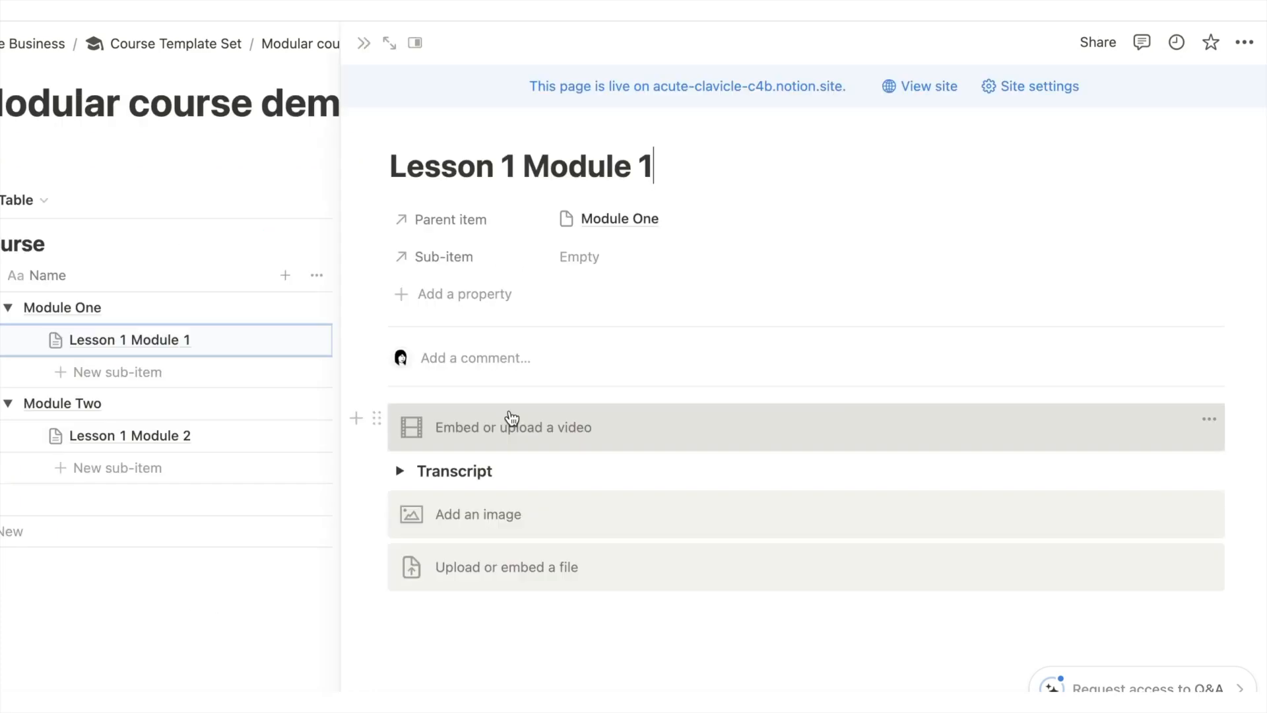
# From the Lesson 1 Module 1 page, open the page customization settings for all pages in Course.
pyautogui.click(477, 364)
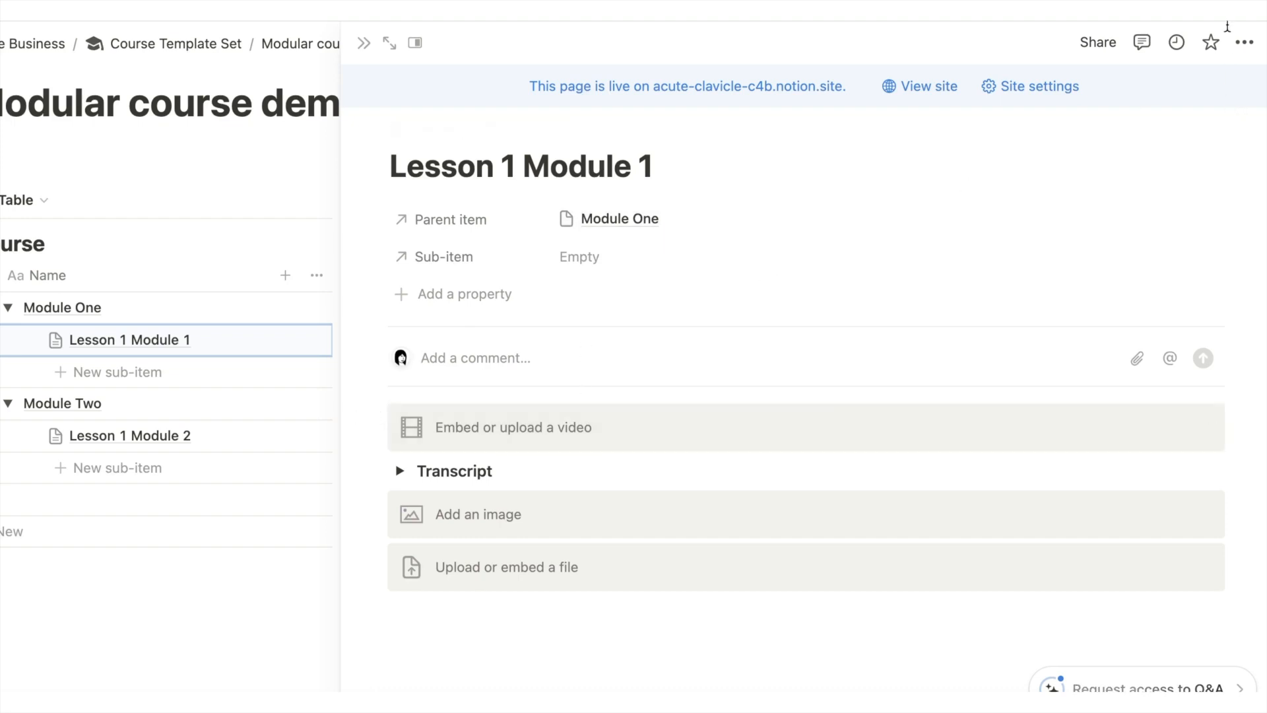
pyautogui.click(1246, 45)
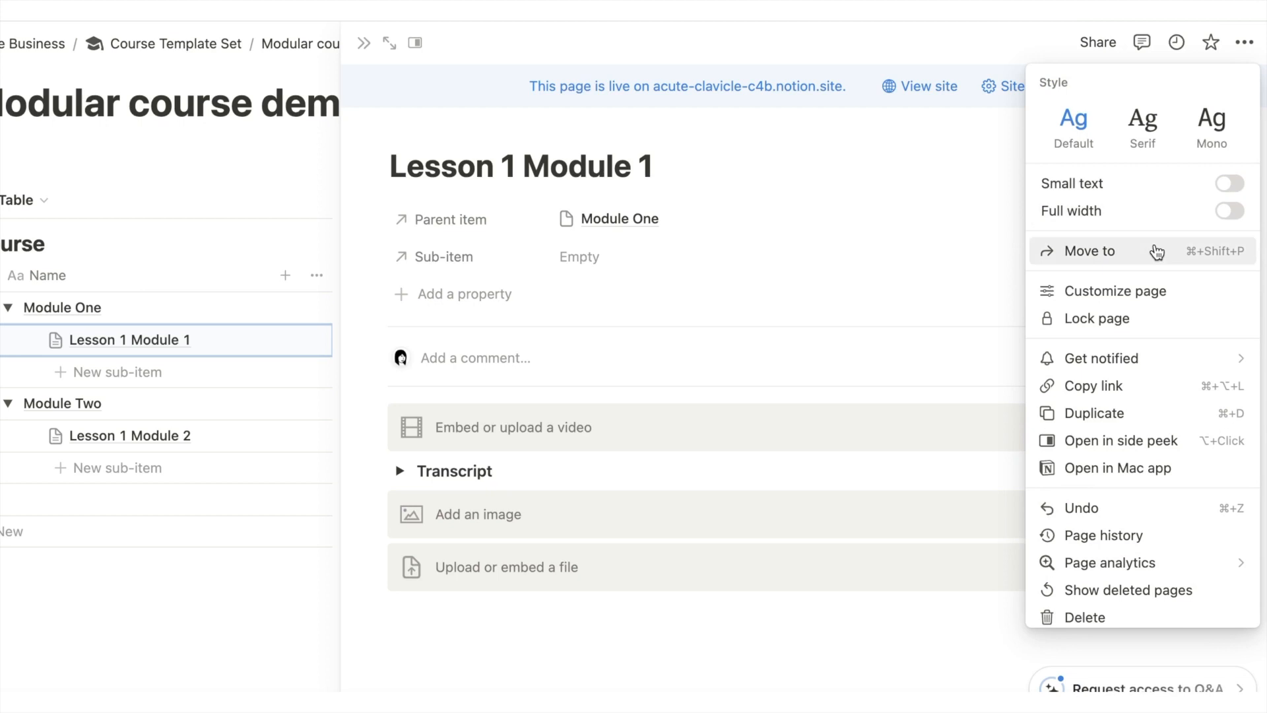
pyautogui.scroll(-4, 1156, 251)
pyautogui.scroll(3, 1157, 252)
pyautogui.click(1095, 212)
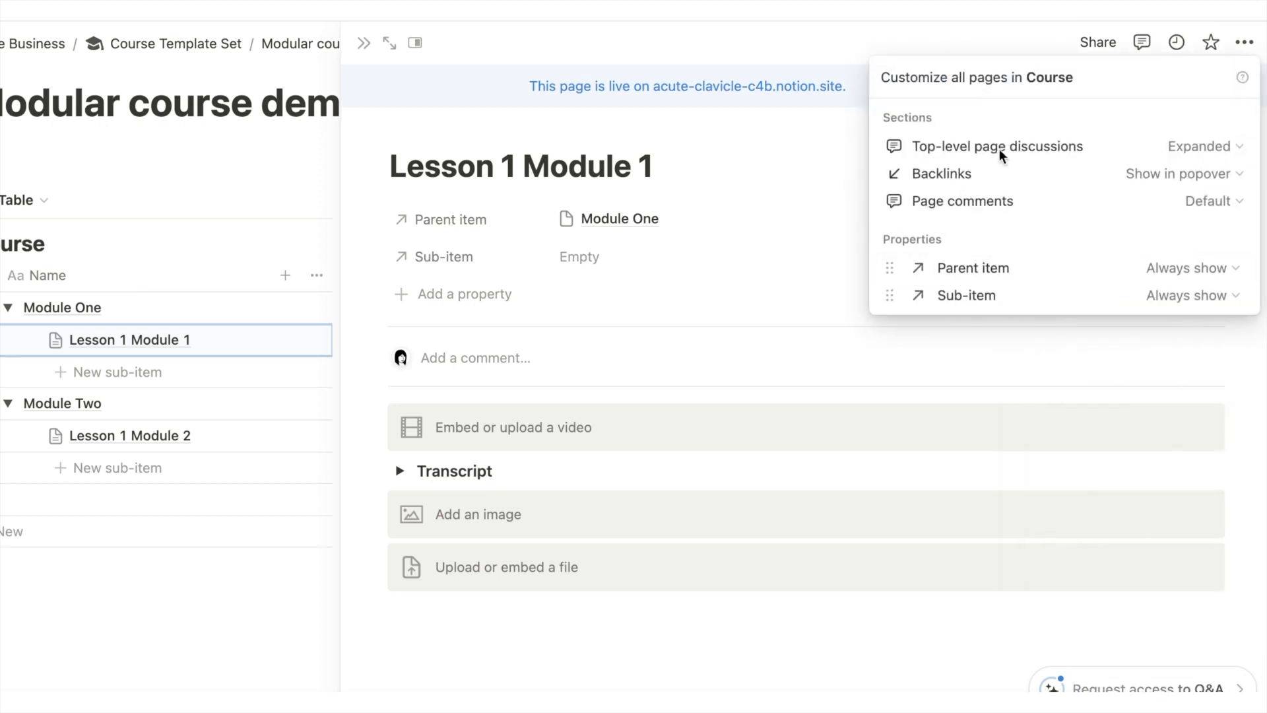
# Try setting top-level page discussions to Off for the Course pages, and restore the option to Expanded.
pyautogui.click(1201, 145)
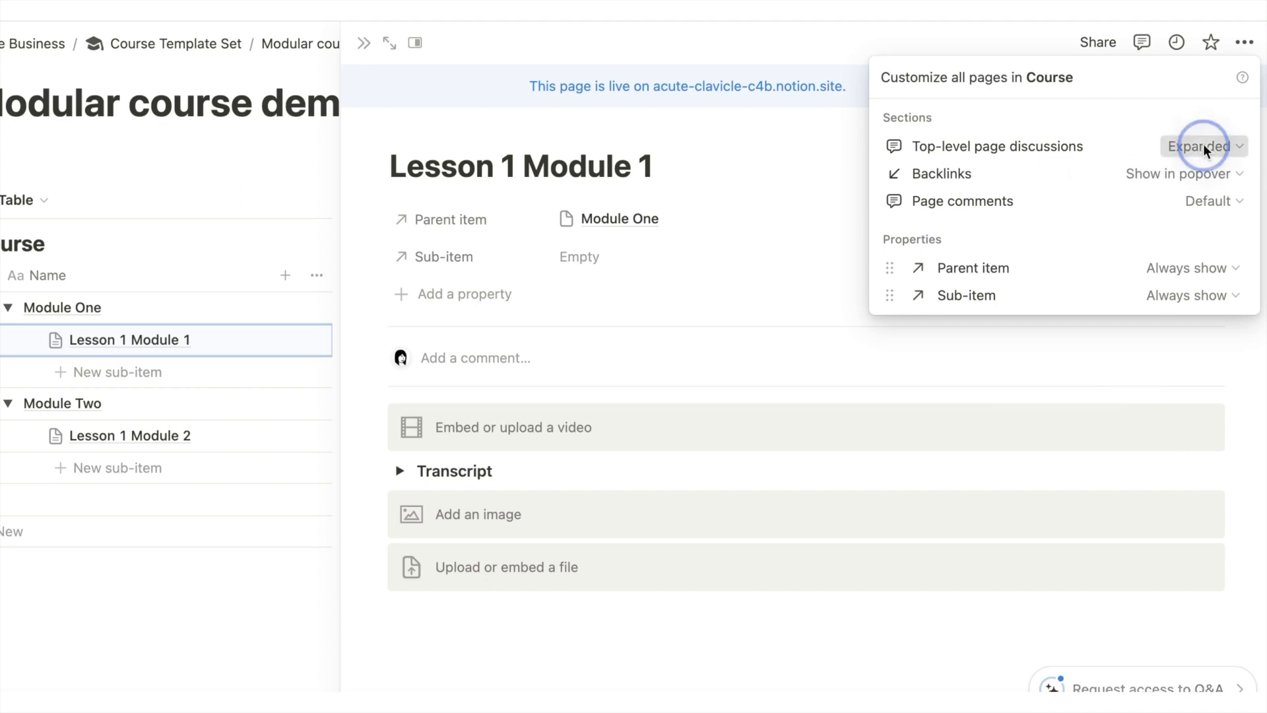
pyautogui.click(1144, 209)
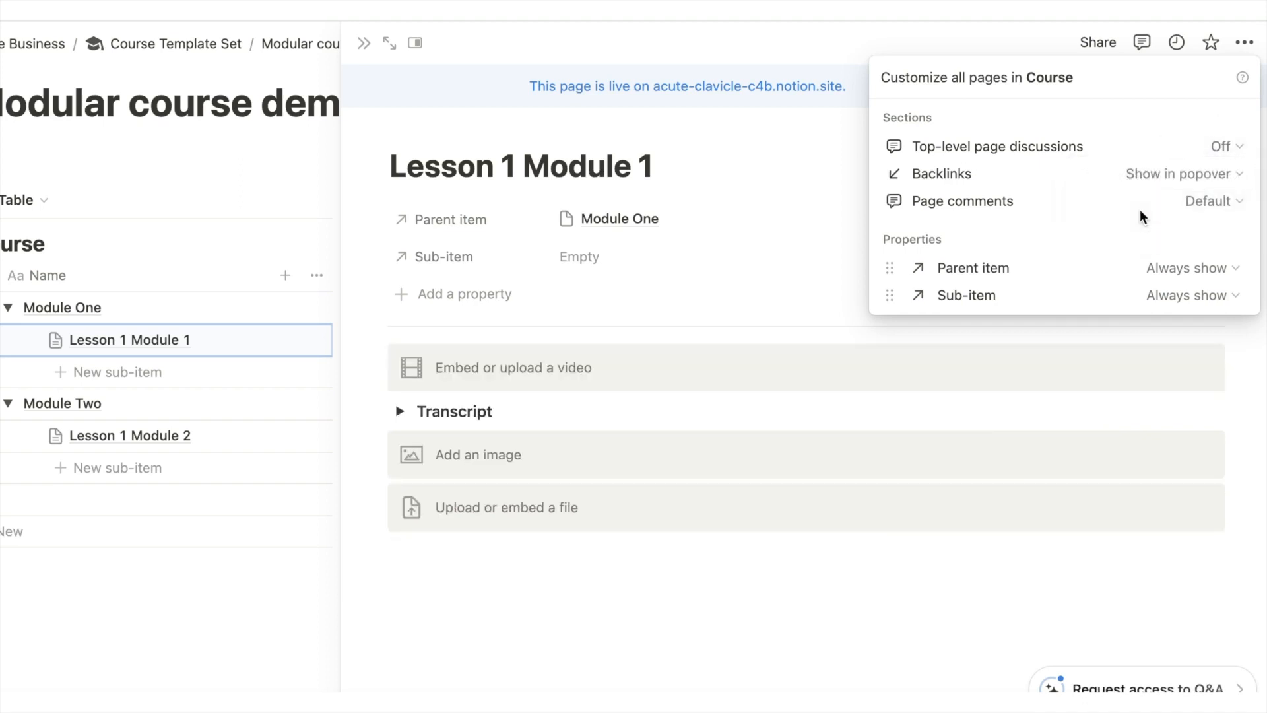
pyautogui.click(1227, 146)
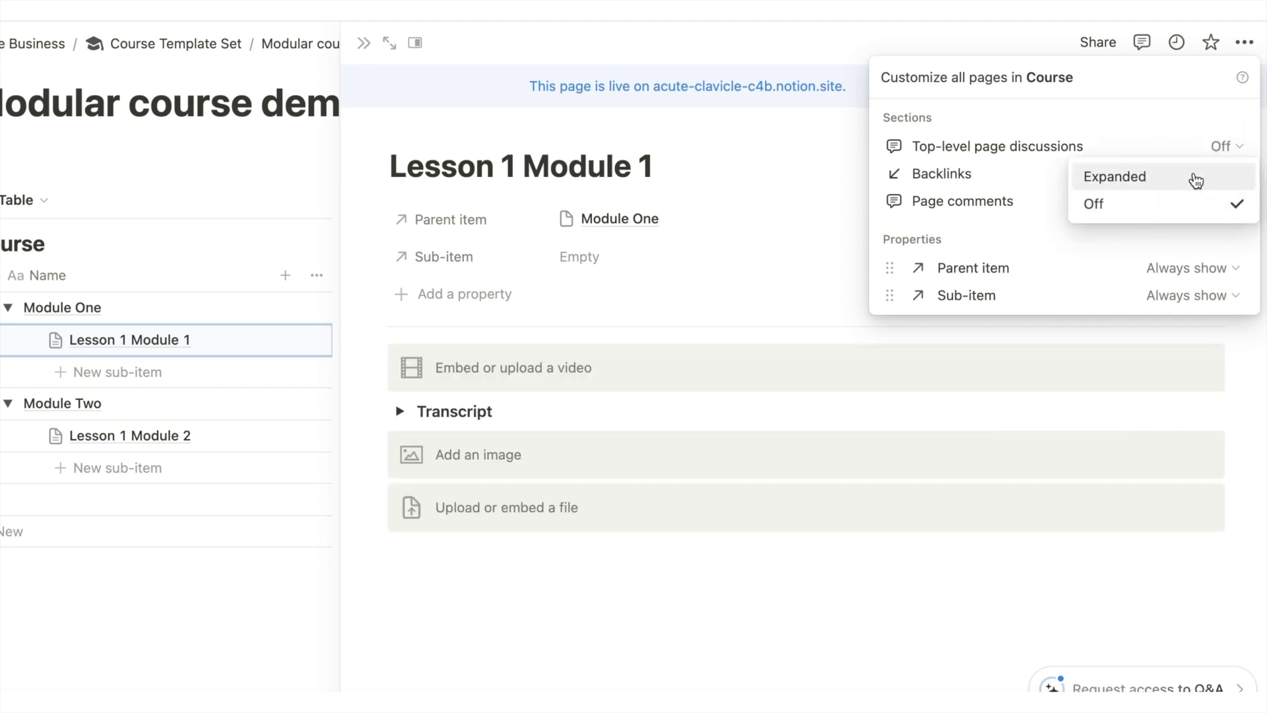
pyautogui.click(1194, 178)
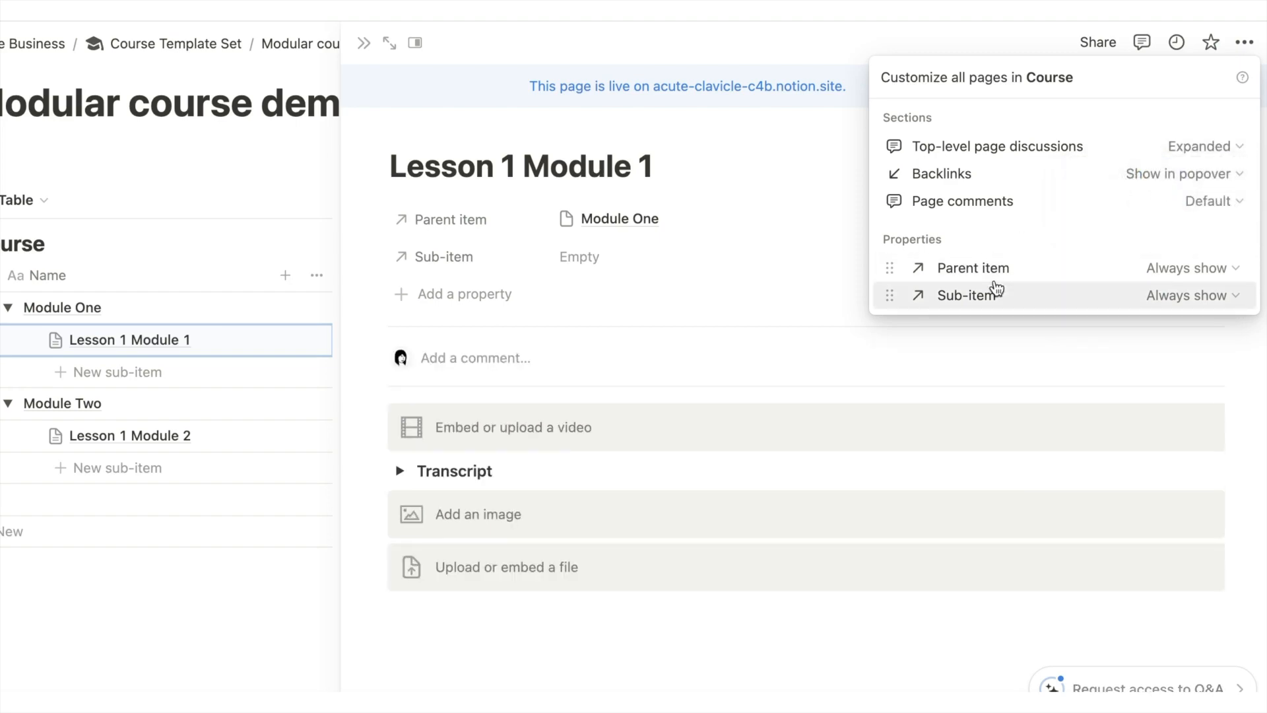